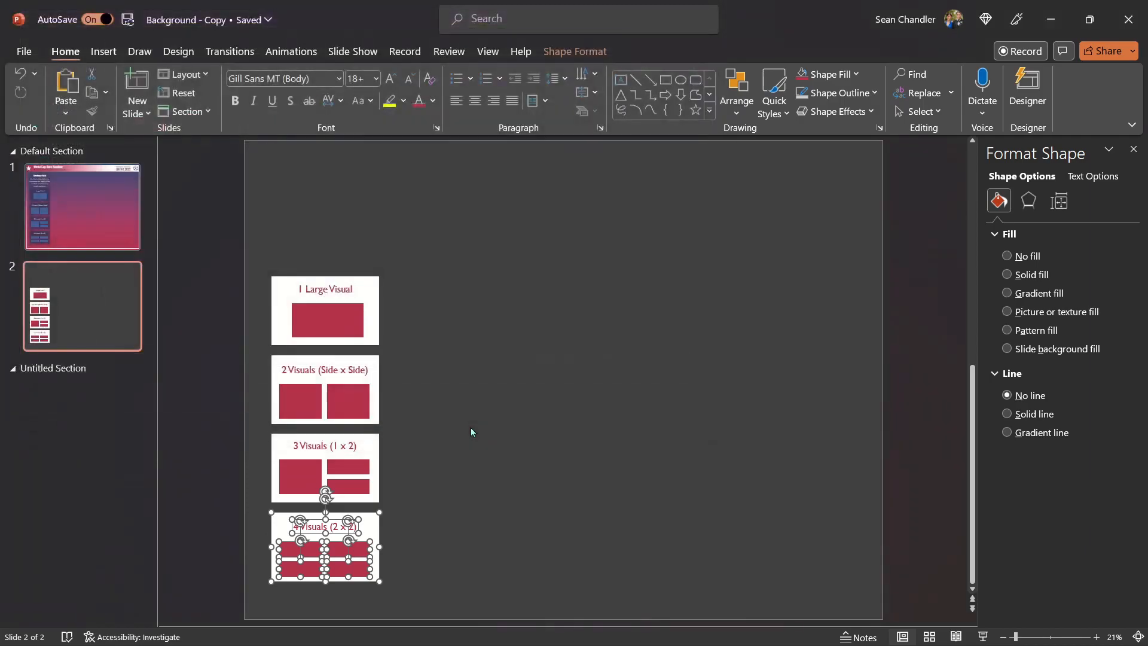
Step: Make the World Cup Data Sandbox slide current and open the full Save As dialog for a copy of the presentation
{"action": "left_click", "coordinate": [502, 390]}
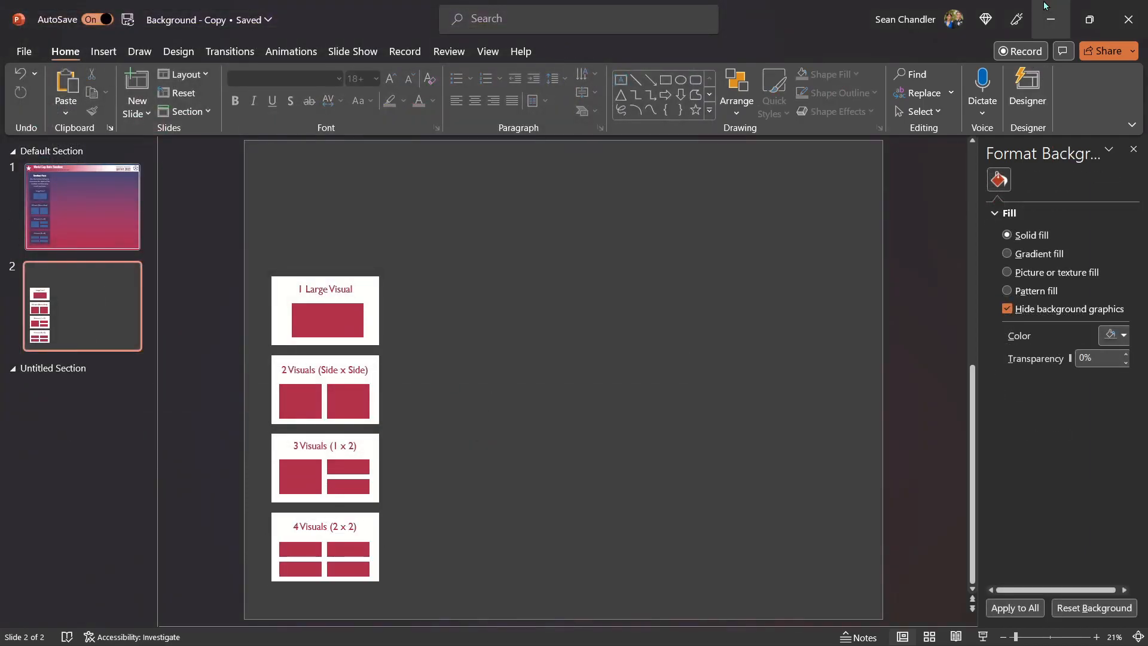
{"action": "left_click", "coordinate": [91, 189]}
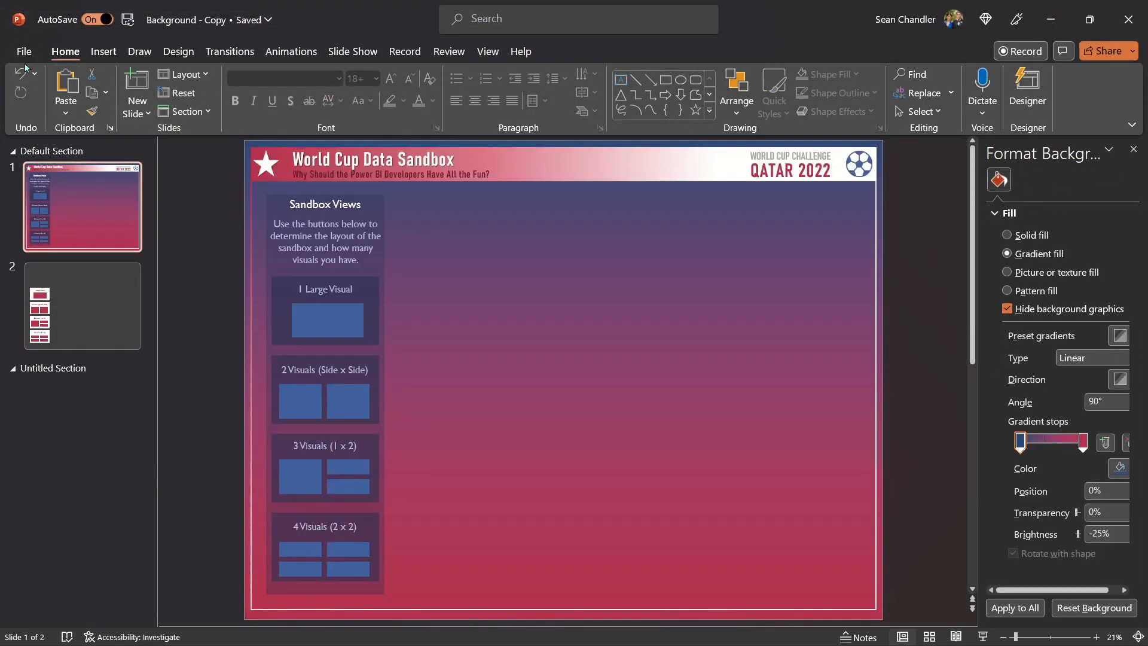
{"action": "left_click", "coordinate": [27, 52]}
{"action": "left_click", "coordinate": [50, 209]}
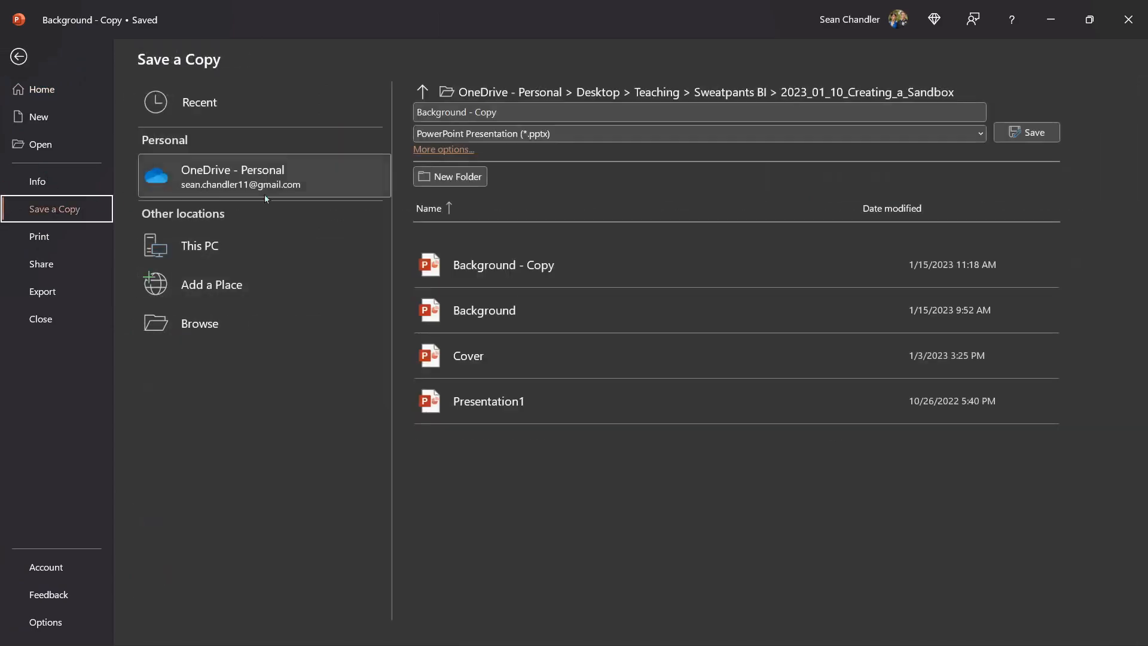
{"action": "left_click", "coordinate": [585, 95]}
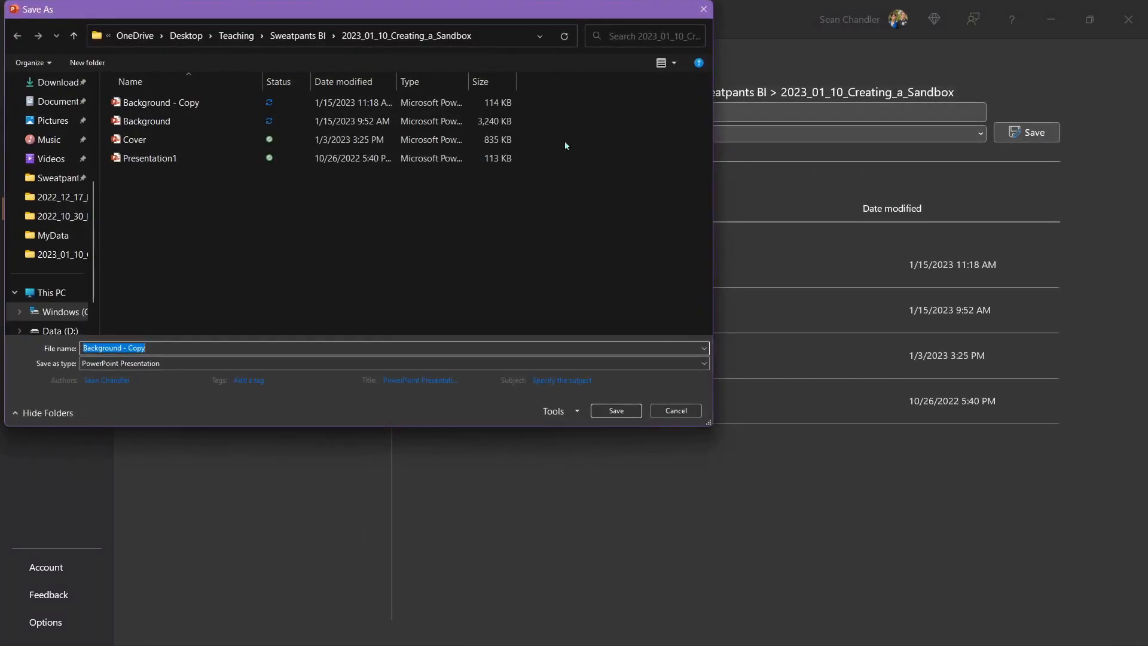
Step: Export the slide in JPEG File Interchange Format, overwriting the existing Background - Copy image
{"action": "left_click", "coordinate": [138, 365]}
{"action": "left_click", "coordinate": [167, 544]}
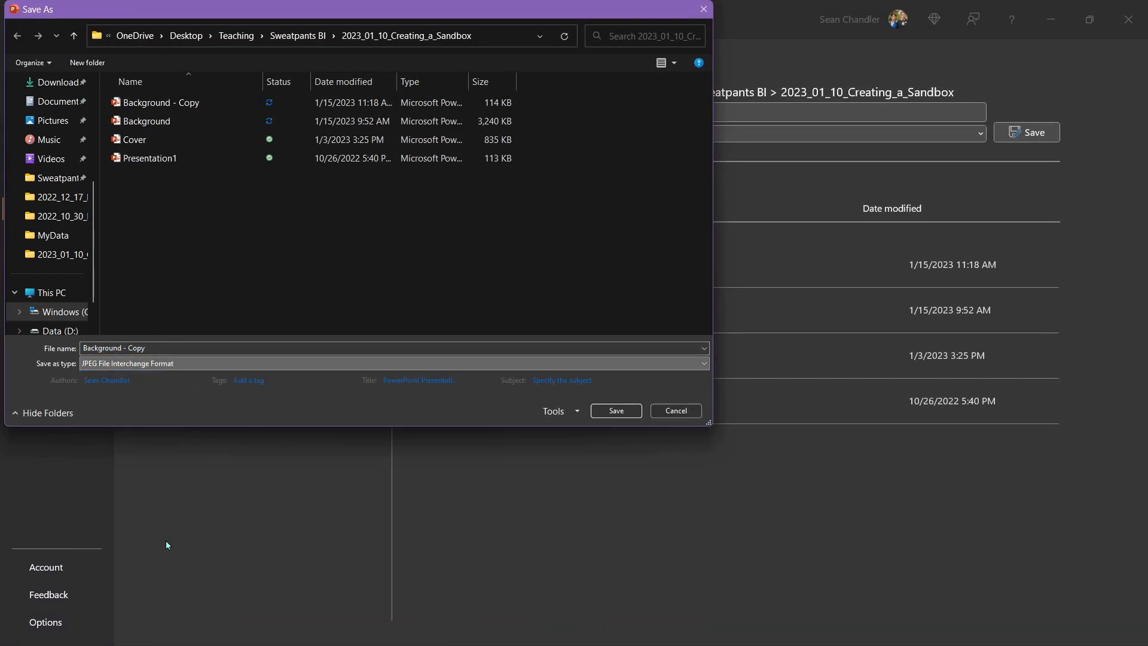
{"action": "left_click", "coordinate": [192, 364]}
{"action": "left_click", "coordinate": [197, 363]}
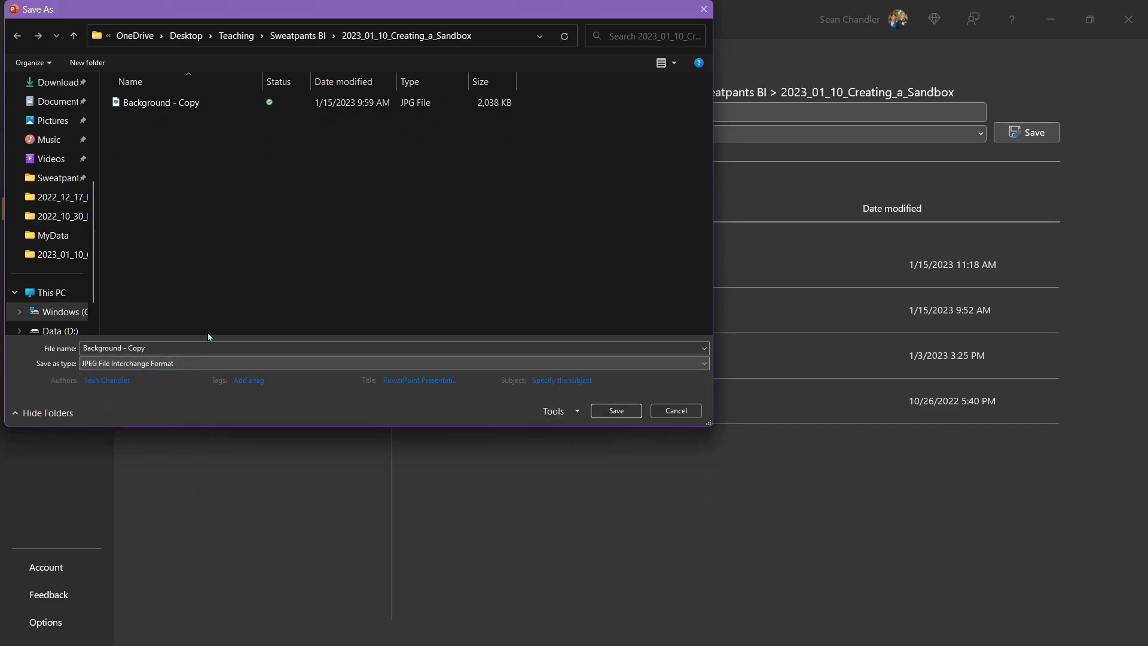
{"action": "left_click", "coordinate": [195, 102]}
{"action": "left_click", "coordinate": [616, 411]}
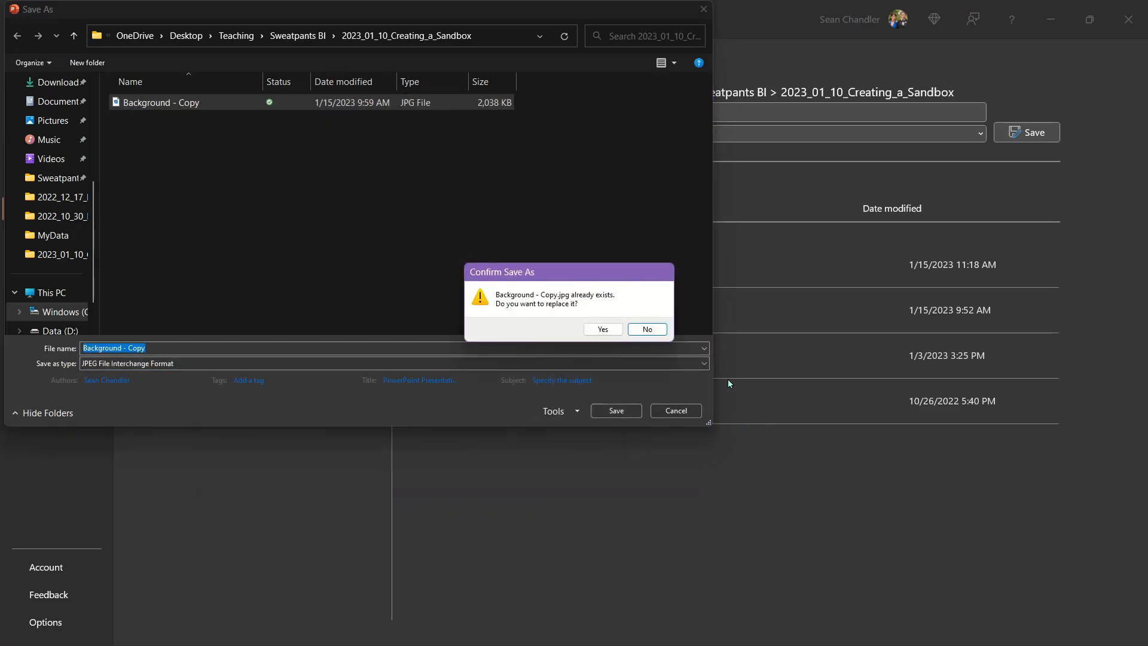
{"action": "left_click", "coordinate": [610, 331]}
{"action": "left_click", "coordinate": [607, 362]}
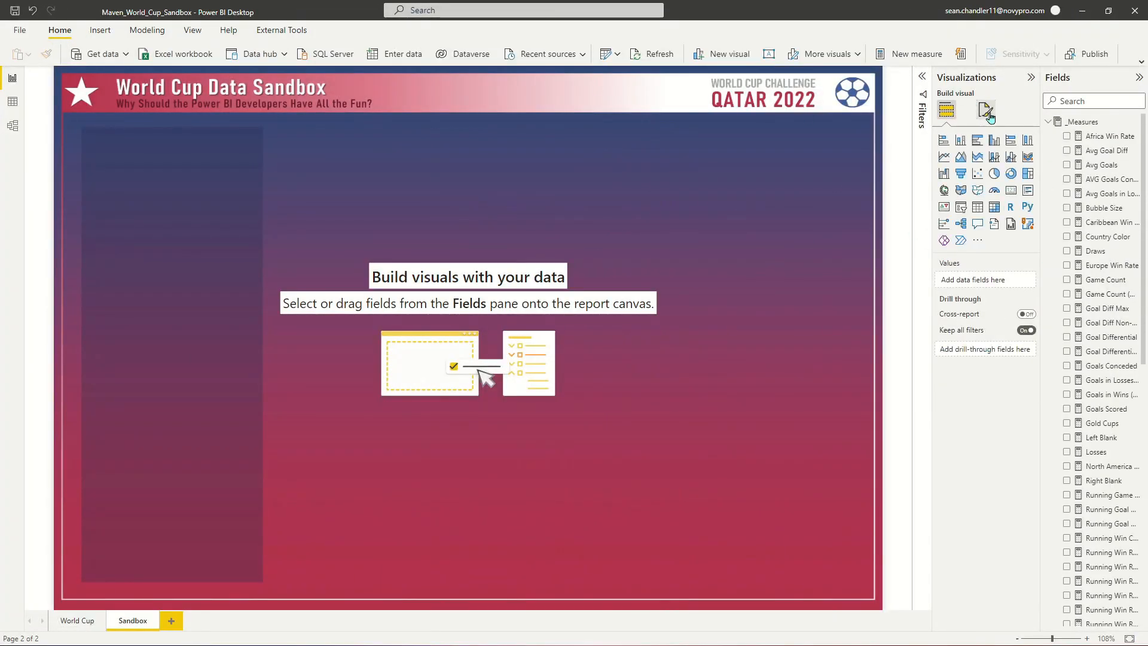
Step: In Power BI Desktop, replace the Sandbox page's canvas background image with Background - Copy
{"action": "left_click", "coordinate": [986, 110]}
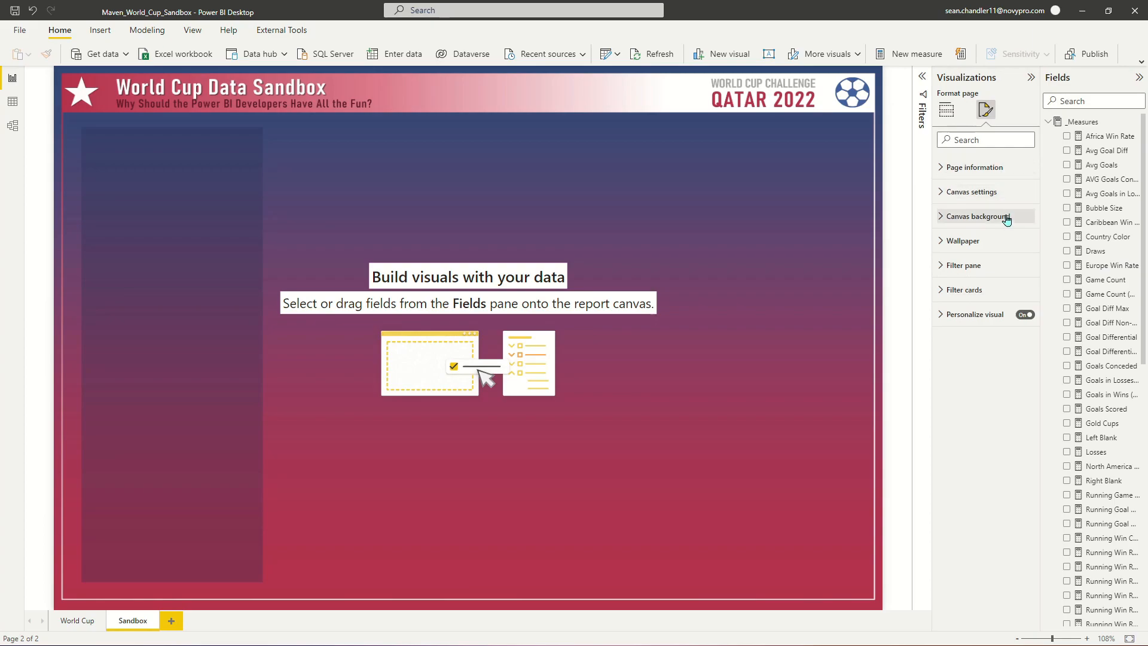
{"action": "left_click", "coordinate": [969, 217]}
{"action": "left_click", "coordinate": [1022, 284]}
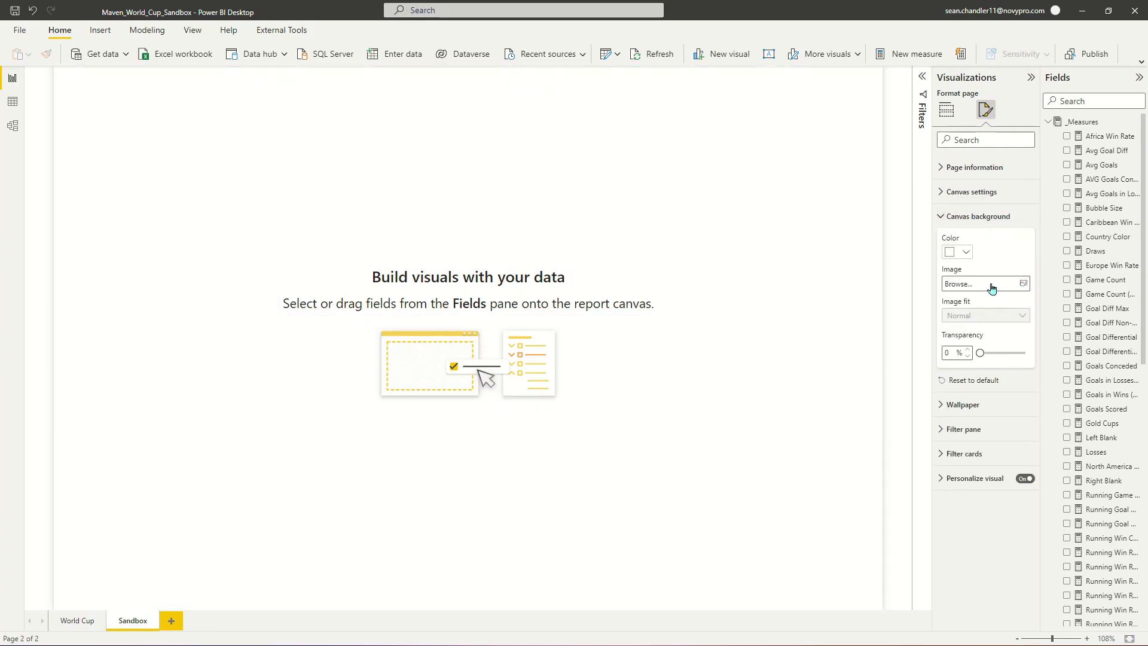
{"action": "left_click", "coordinate": [1023, 283]}
{"action": "double_click", "coordinate": [412, 99]}
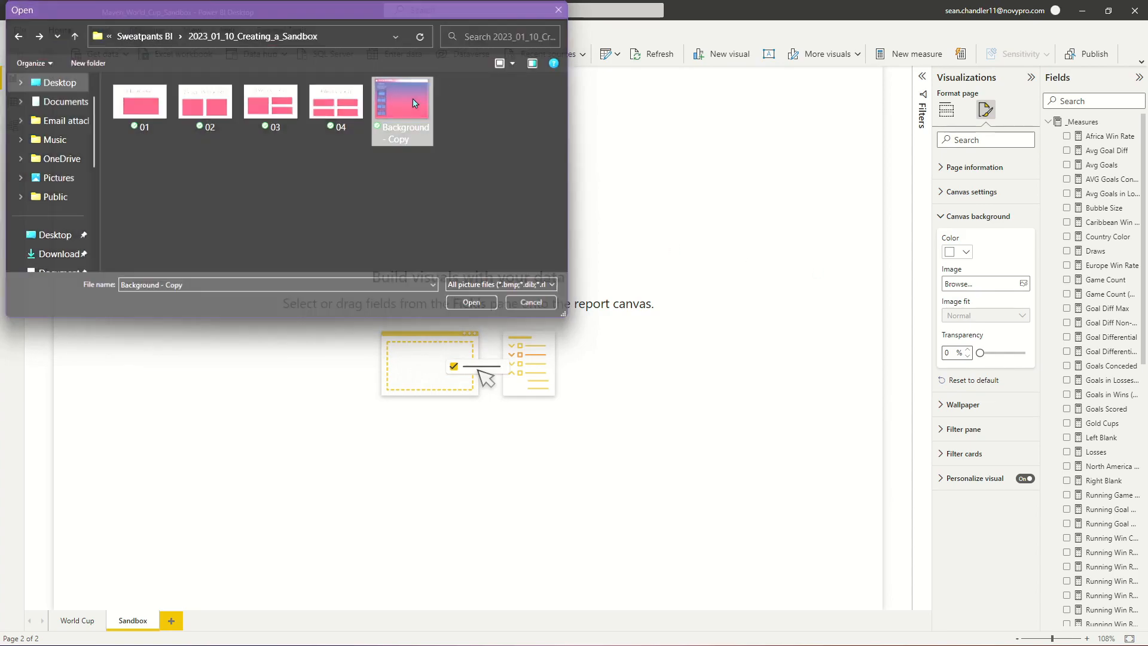
Step: Set the canvas background's image fit to Fit
{"action": "left_click", "coordinate": [980, 317]}
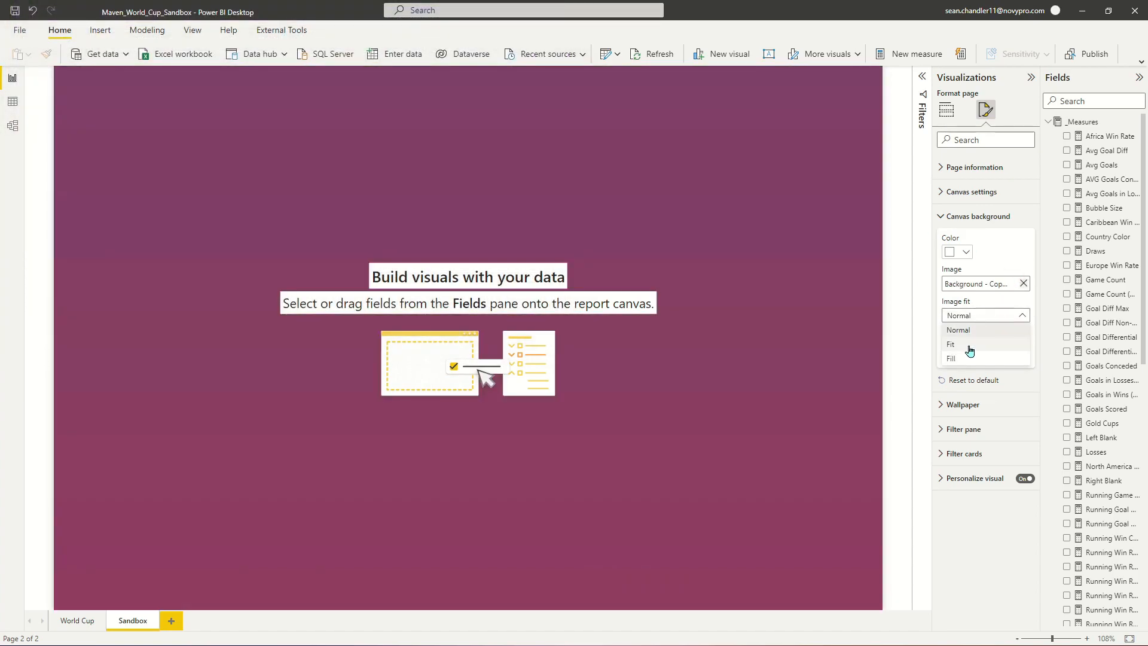
{"action": "left_click", "coordinate": [951, 347]}
{"action": "left_click", "coordinate": [453, 215]}
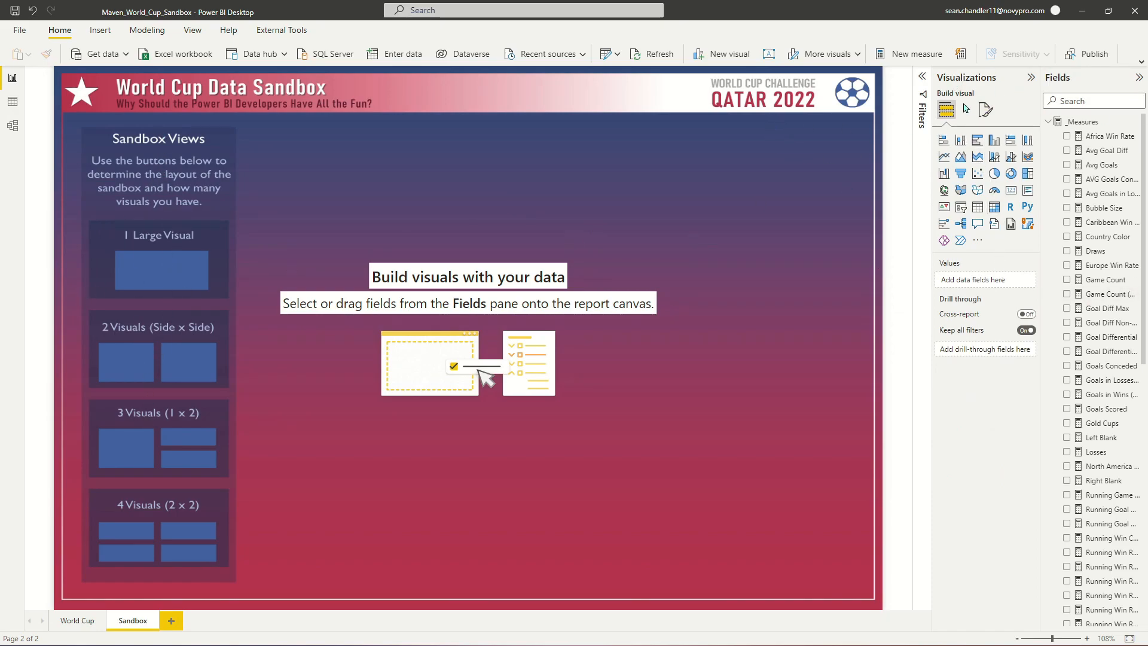
Step: Raise the Sandbox page's custom canvas height to 880 px
{"action": "left_click", "coordinate": [986, 110]}
{"action": "left_click", "coordinate": [974, 193]}
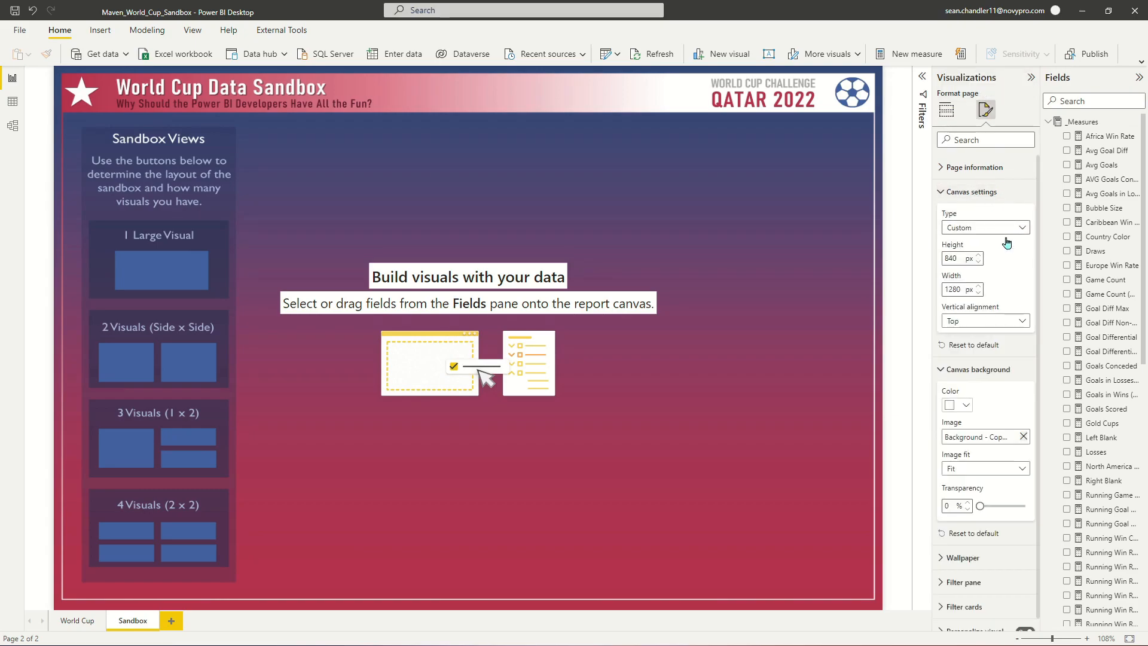
{"action": "left_click", "coordinate": [979, 257]}
{"action": "left_click", "coordinate": [979, 257]}
{"action": "left_click", "coordinate": [980, 257]}
{"action": "left_click", "coordinate": [980, 257]}
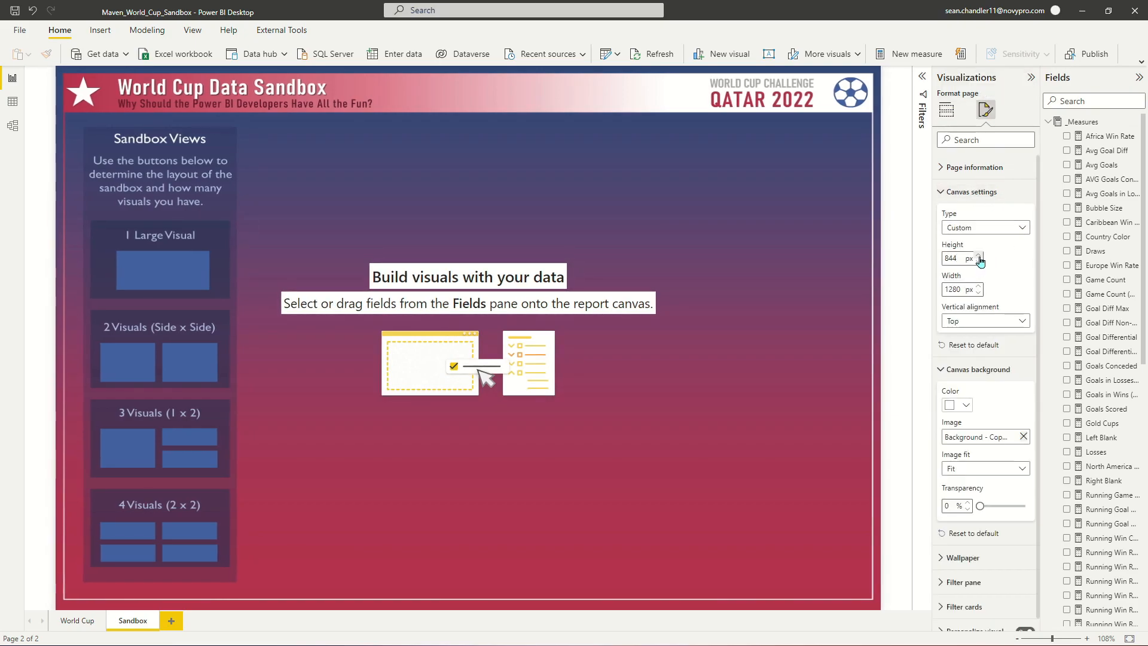
{"action": "left_click", "coordinate": [980, 257]}
{"action": "left_click", "coordinate": [980, 256]}
{"action": "left_click", "coordinate": [980, 257]}
{"action": "left_click", "coordinate": [980, 257]}
{"action": "left_click", "coordinate": [979, 257]}
{"action": "left_click", "coordinate": [979, 256]}
{"action": "left_click", "coordinate": [980, 256]}
{"action": "left_click", "coordinate": [980, 257]}
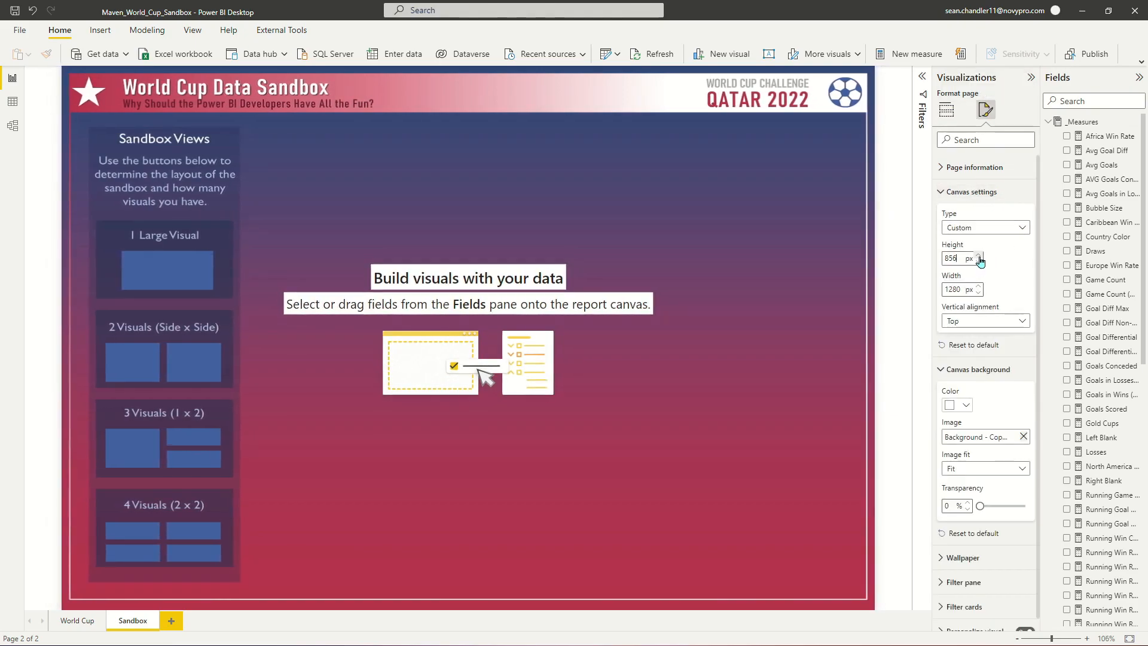
{"action": "left_click", "coordinate": [979, 256]}
{"action": "left_click", "coordinate": [979, 257]}
{"action": "left_click", "coordinate": [980, 256]}
{"action": "left_click", "coordinate": [979, 256]}
{"action": "left_click", "coordinate": [980, 257]}
{"action": "left_click", "coordinate": [979, 256]}
{"action": "left_click", "coordinate": [979, 257]}
{"action": "left_click", "coordinate": [980, 256]}
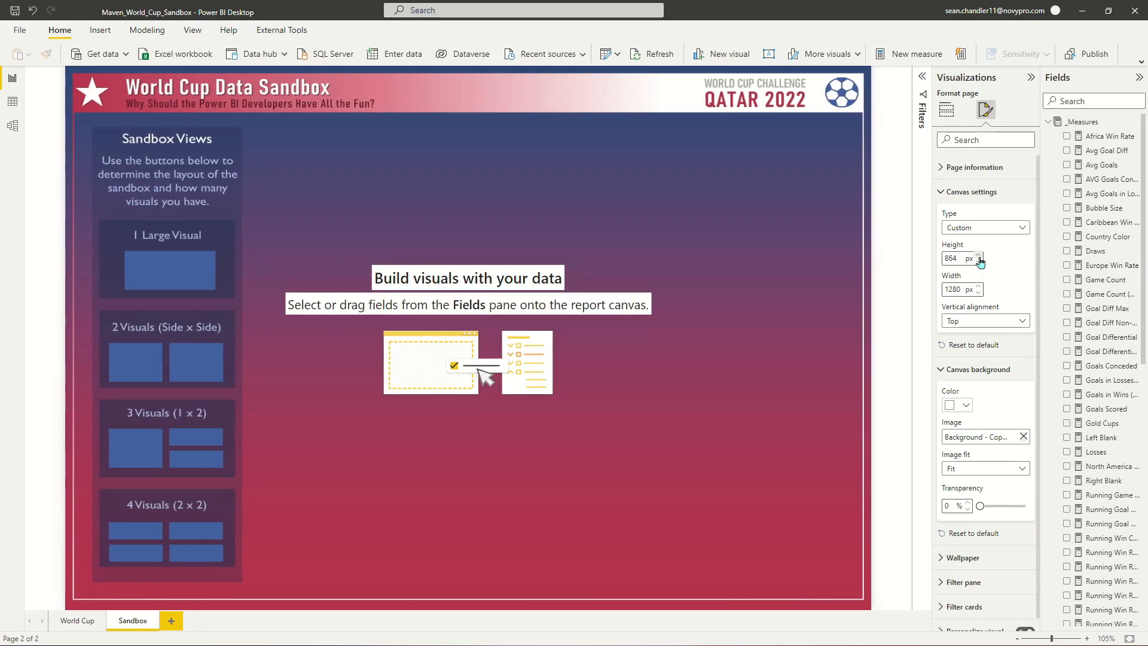
{"action": "left_click", "coordinate": [980, 257]}
{"action": "left_click", "coordinate": [979, 256]}
{"action": "left_click", "coordinate": [980, 256]}
{"action": "left_click", "coordinate": [980, 257]}
{"action": "left_click", "coordinate": [979, 257]}
{"action": "left_click", "coordinate": [979, 256]}
{"action": "left_click", "coordinate": [979, 257]}
{"action": "left_click", "coordinate": [979, 256]}
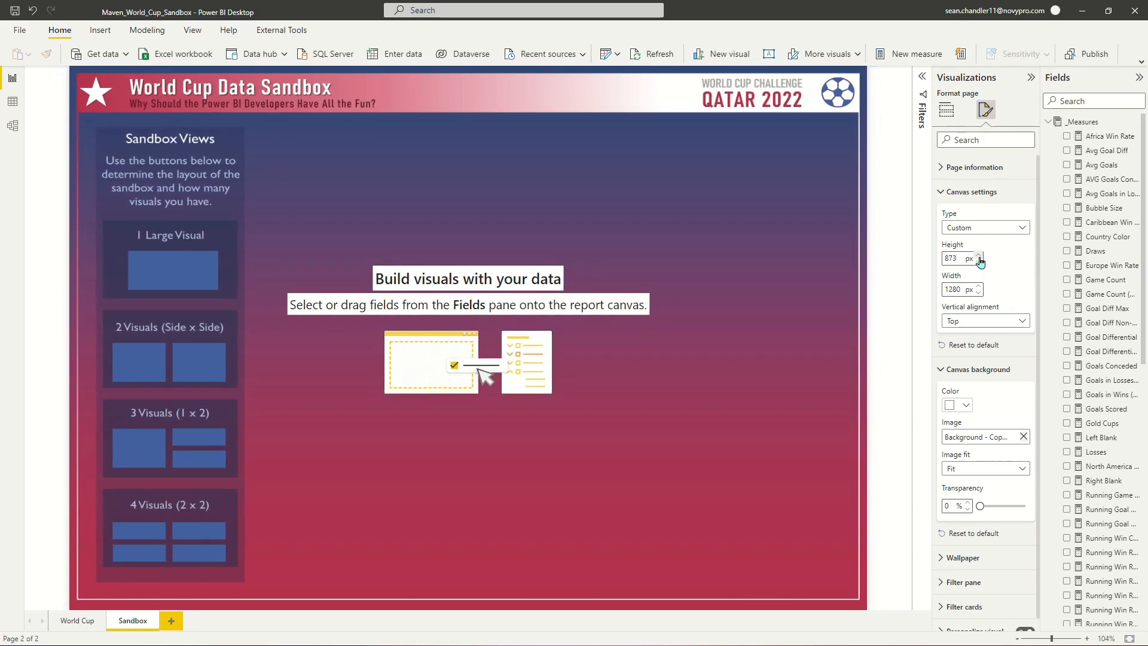
{"action": "left_click", "coordinate": [980, 257]}
{"action": "left_click", "coordinate": [980, 256]}
{"action": "left_click", "coordinate": [979, 256]}
{"action": "left_click", "coordinate": [980, 256]}
{"action": "left_click", "coordinate": [980, 257]}
{"action": "left_click", "coordinate": [980, 256]}
{"action": "left_click", "coordinate": [979, 256]}
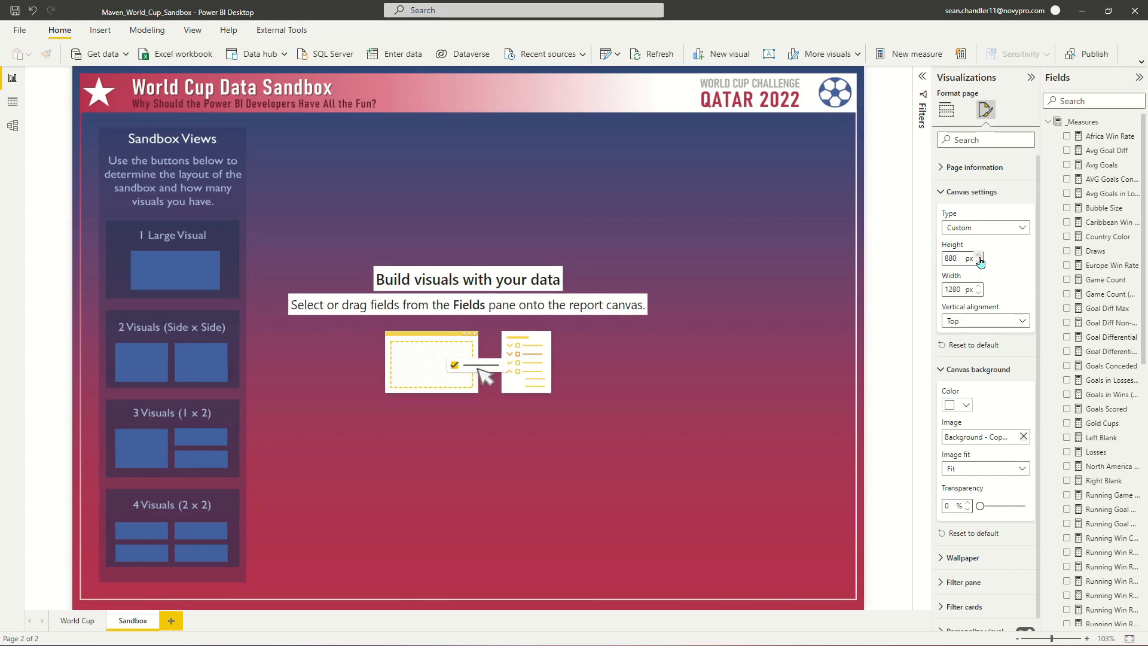
{"action": "left_click", "coordinate": [367, 181]}
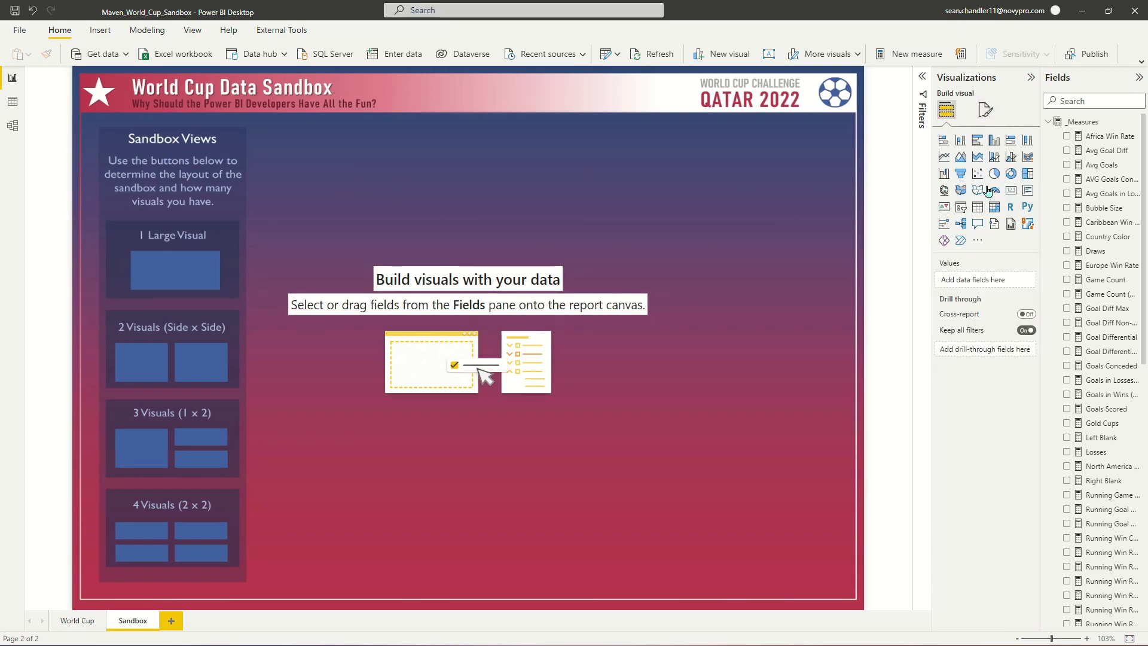
Step: Insert a blank button and size it to cover the 1 Large Visual tile
{"action": "left_click", "coordinate": [101, 31]}
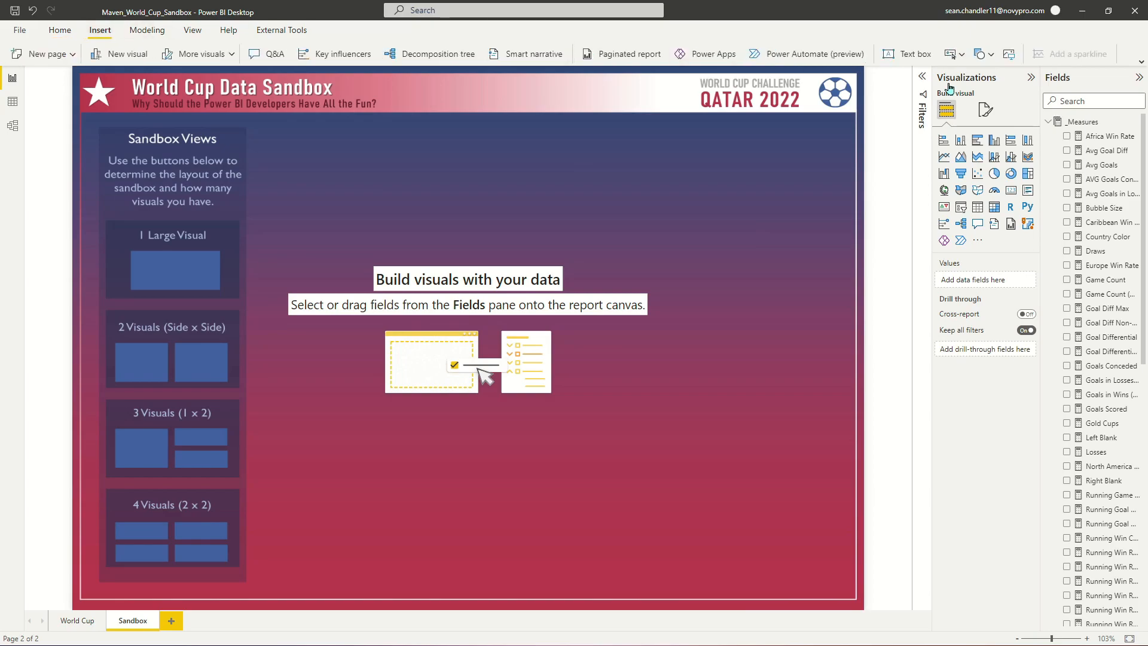
{"action": "left_click", "coordinate": [955, 54]}
{"action": "left_click", "coordinate": [969, 228]}
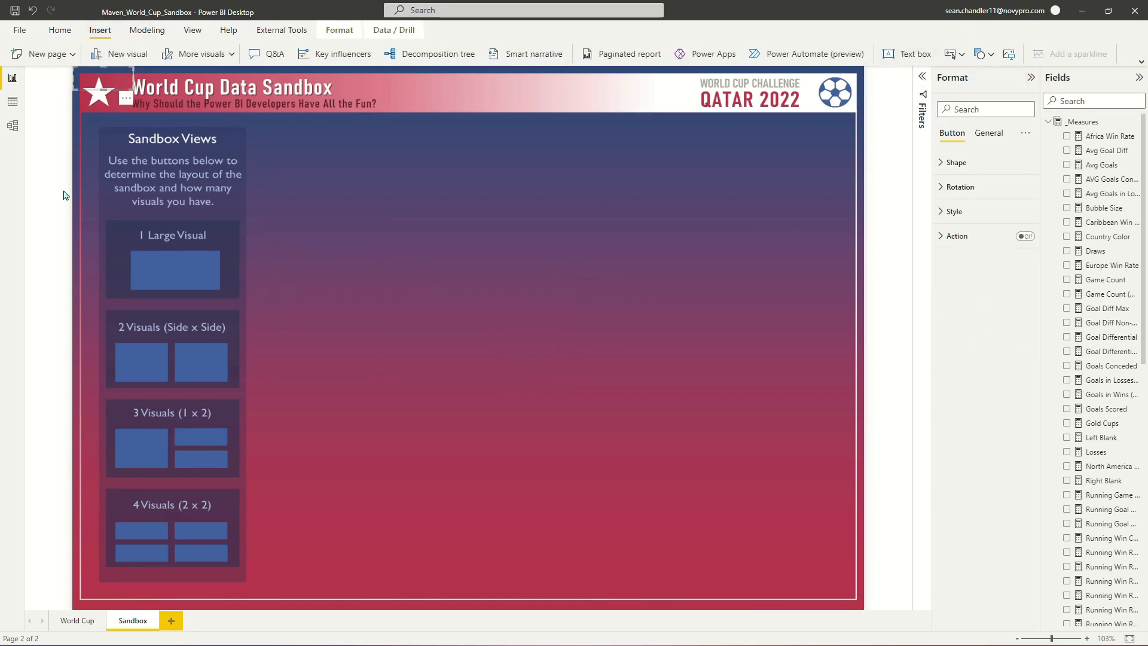
{"action": "left_click_drag", "start_coordinate": [135, 186], "coordinate": [235, 295]}
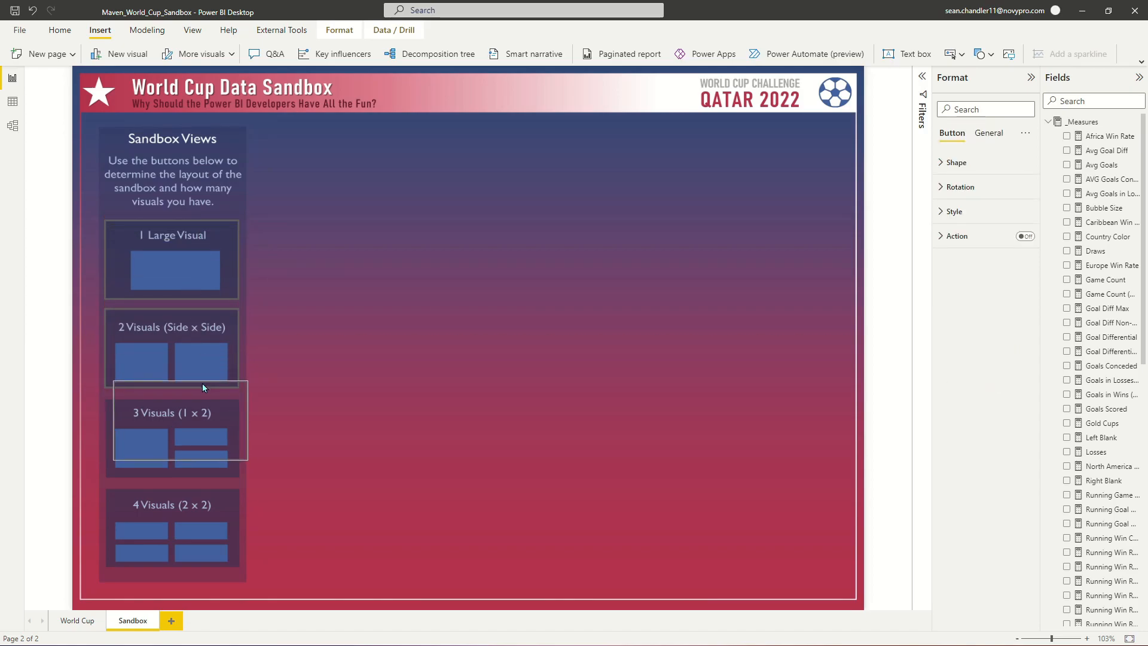
Step: Place copies of the button over the 2 Visuals, 3 Visuals and 4 Visuals tiles
{"action": "left_click", "coordinate": [196, 401]}
{"action": "key", "text": "ctrl+v"}
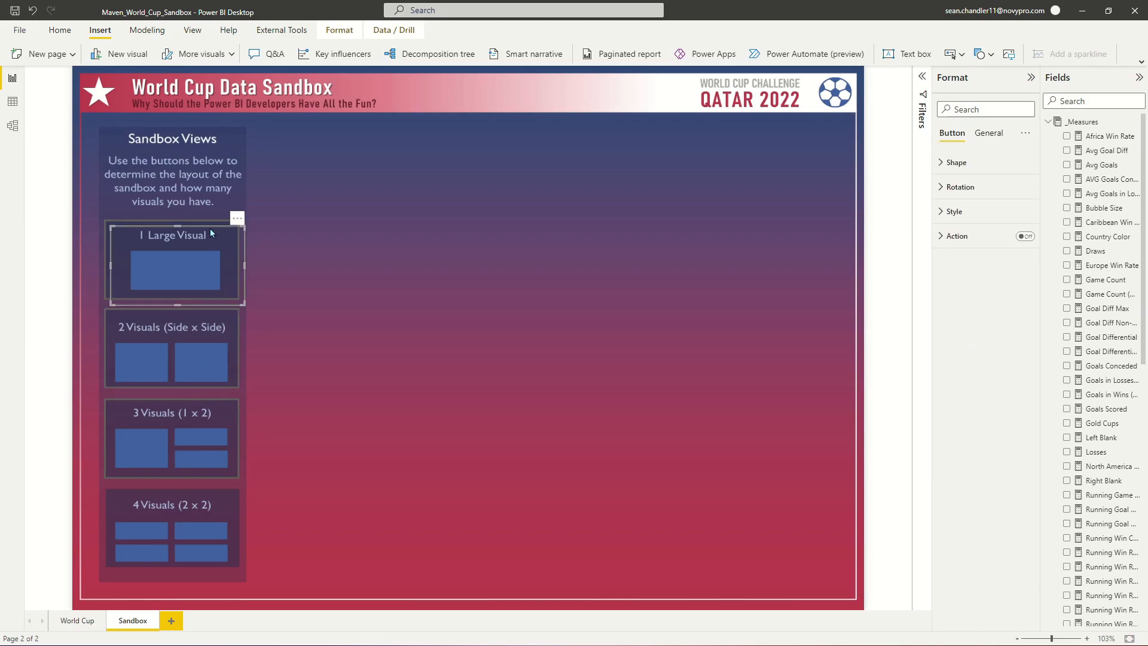
{"action": "left_click_drag", "start_coordinate": [211, 228], "coordinate": [210, 489]}
Step: Select all four tile buttons and turn off their icon and border
{"action": "left_click", "coordinate": [218, 236], "text": "ctrl"}
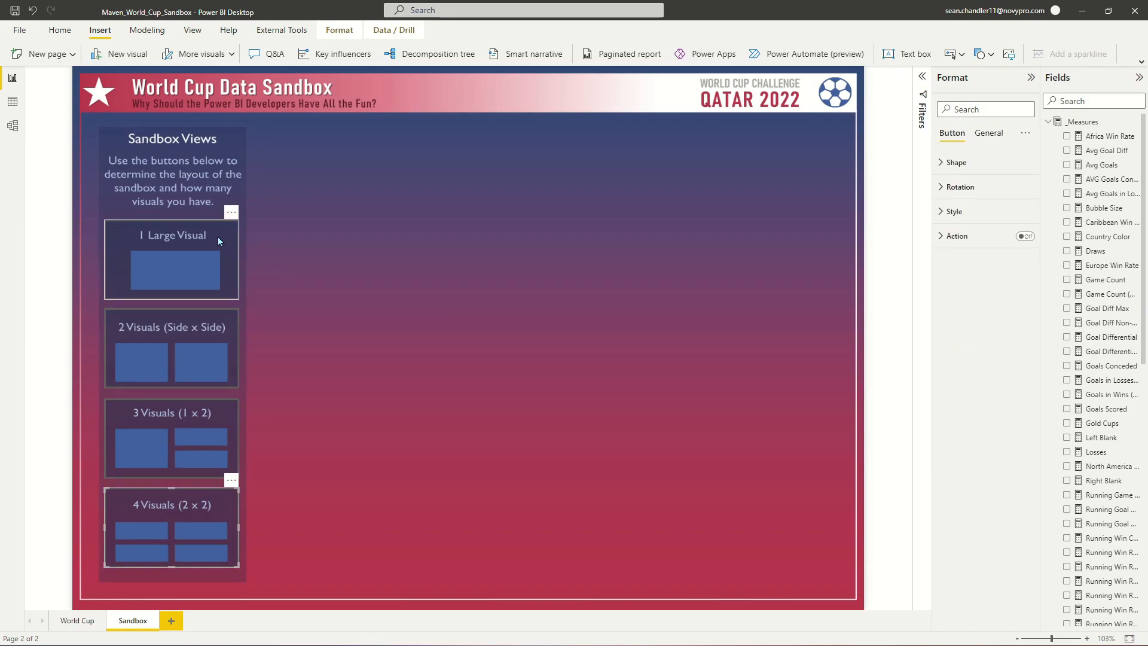
{"action": "left_click", "coordinate": [208, 339], "text": "ctrl"}
{"action": "left_click", "coordinate": [218, 403], "text": "ctrl"}
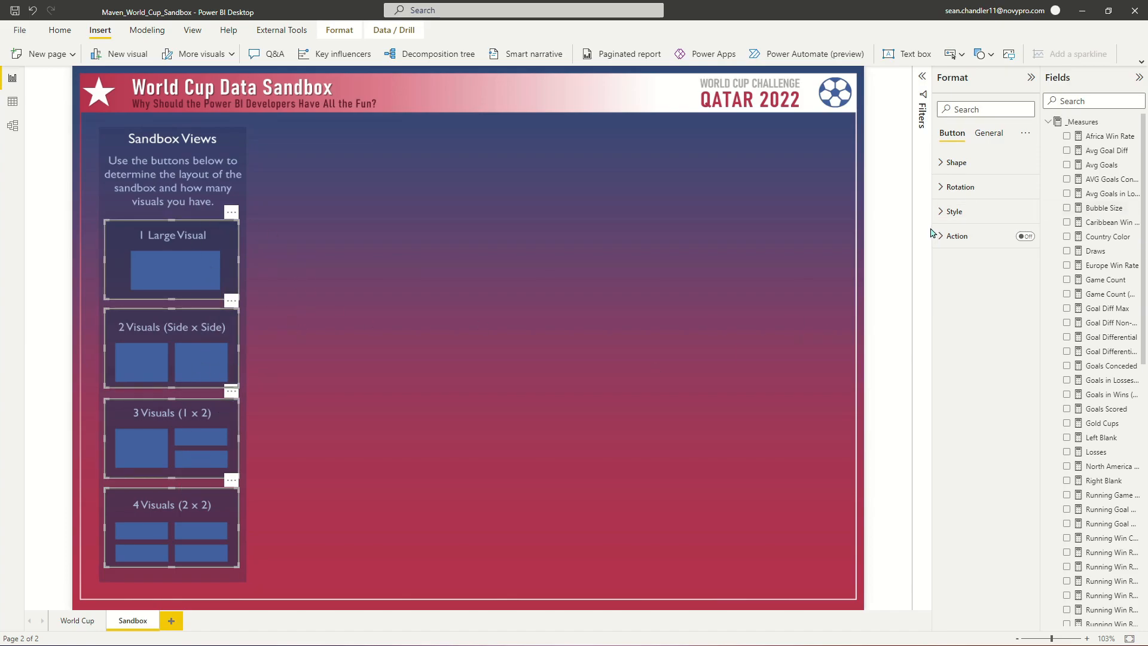
{"action": "left_click", "coordinate": [952, 212]}
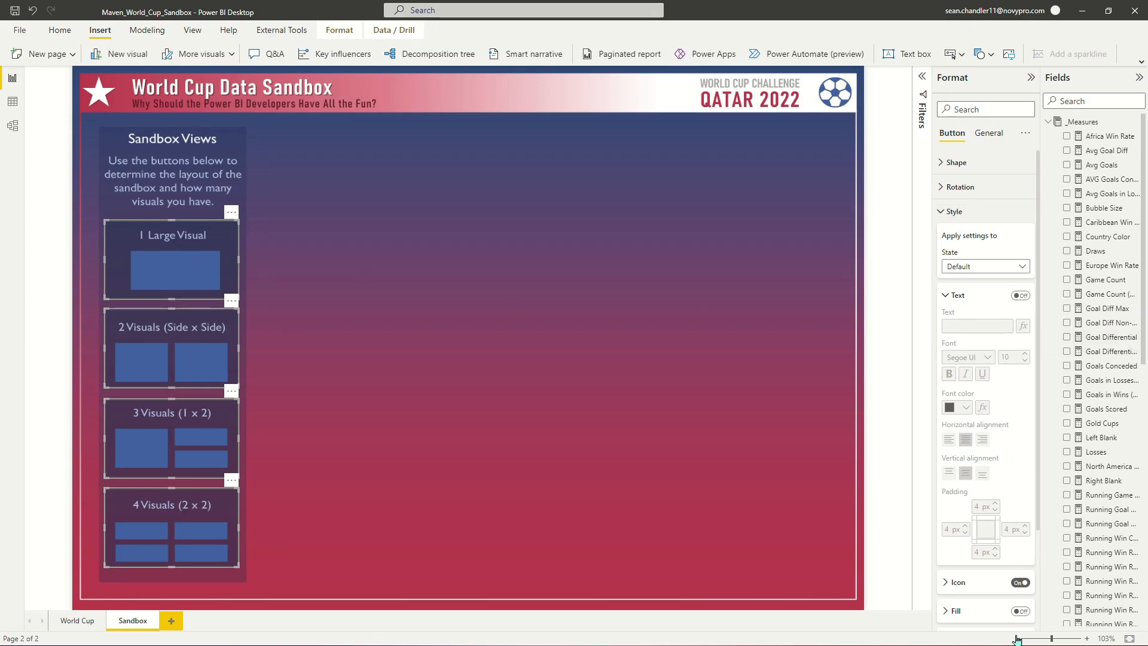
{"action": "scroll", "coordinate": [1030, 507], "scroll_direction": "down", "scroll_amount": 2}
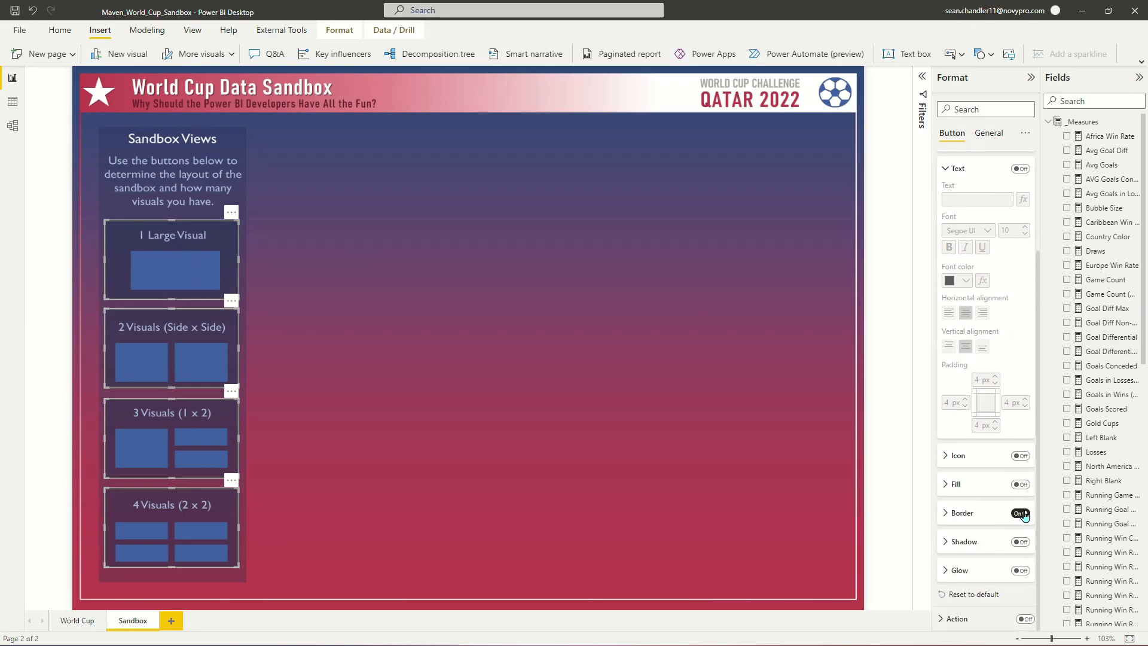
{"action": "left_click", "coordinate": [1020, 514]}
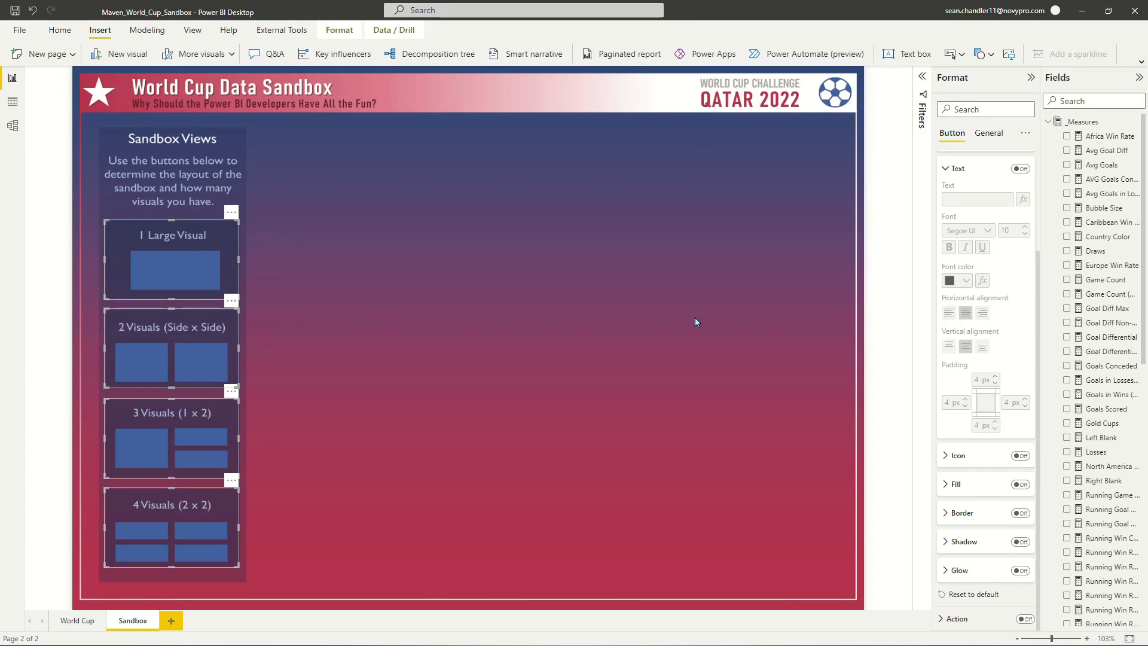
Step: Turn on the fill of the four buttons and set its transparency to 100% for the default state
{"action": "left_click", "coordinate": [1018, 485]}
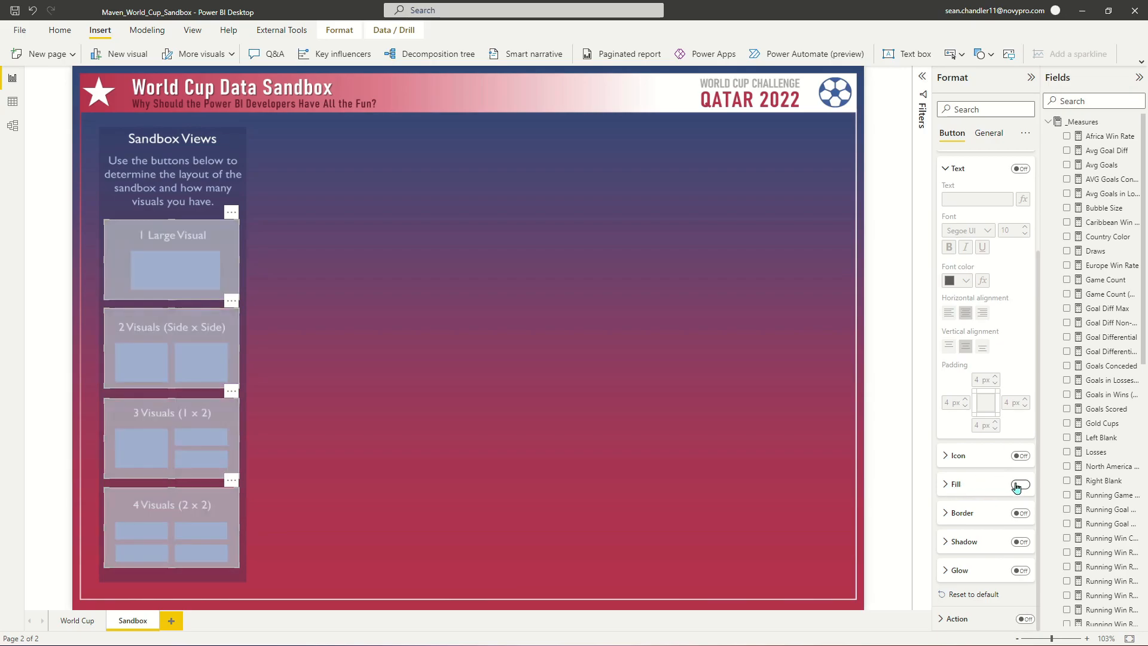
{"action": "left_click", "coordinate": [947, 485]}
{"action": "scroll", "coordinate": [996, 458], "scroll_direction": "down", "scroll_amount": 2}
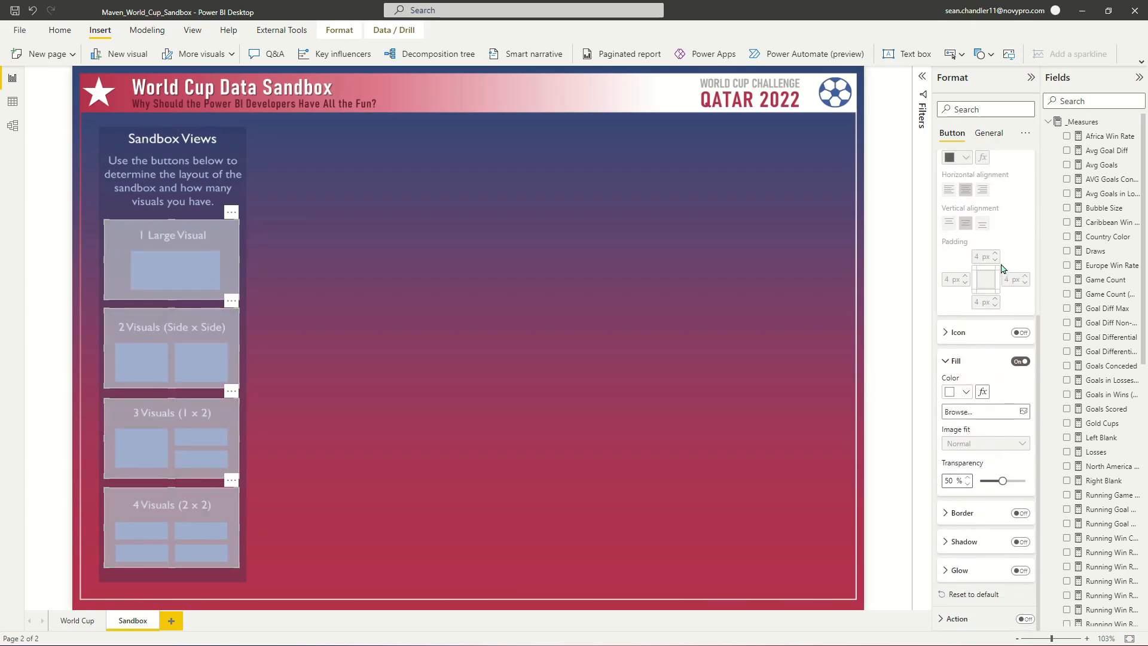
{"action": "scroll", "coordinate": [981, 240], "scroll_direction": "up", "scroll_amount": 3}
{"action": "scroll", "coordinate": [990, 418], "scroll_direction": "down", "scroll_amount": 3}
{"action": "left_click_drag", "start_coordinate": [1002, 479], "coordinate": [881, 476]}
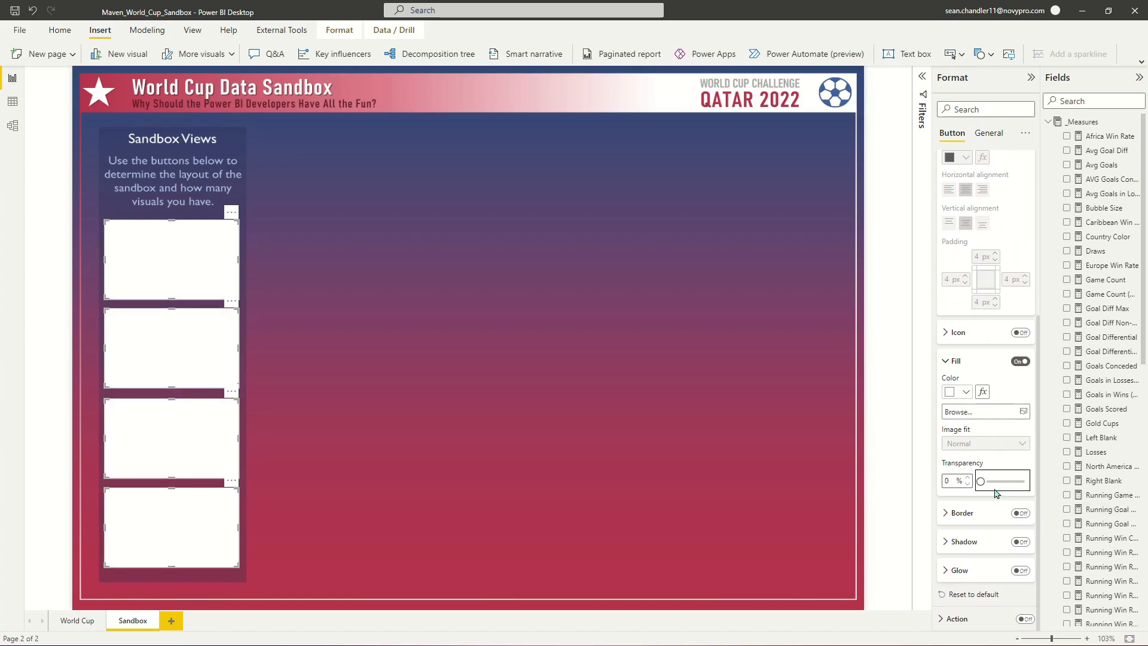
{"action": "left_click_drag", "start_coordinate": [981, 482], "coordinate": [1029, 482]}
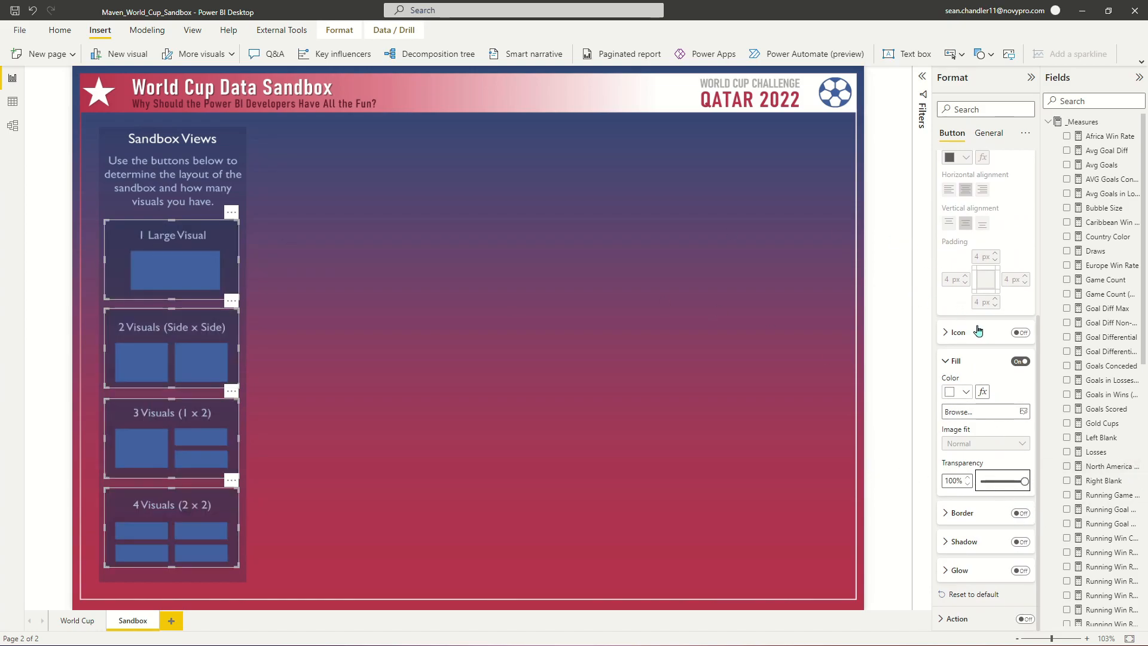
{"action": "scroll", "coordinate": [979, 331], "scroll_direction": "up", "scroll_amount": 4}
{"action": "left_click", "coordinate": [984, 257]}
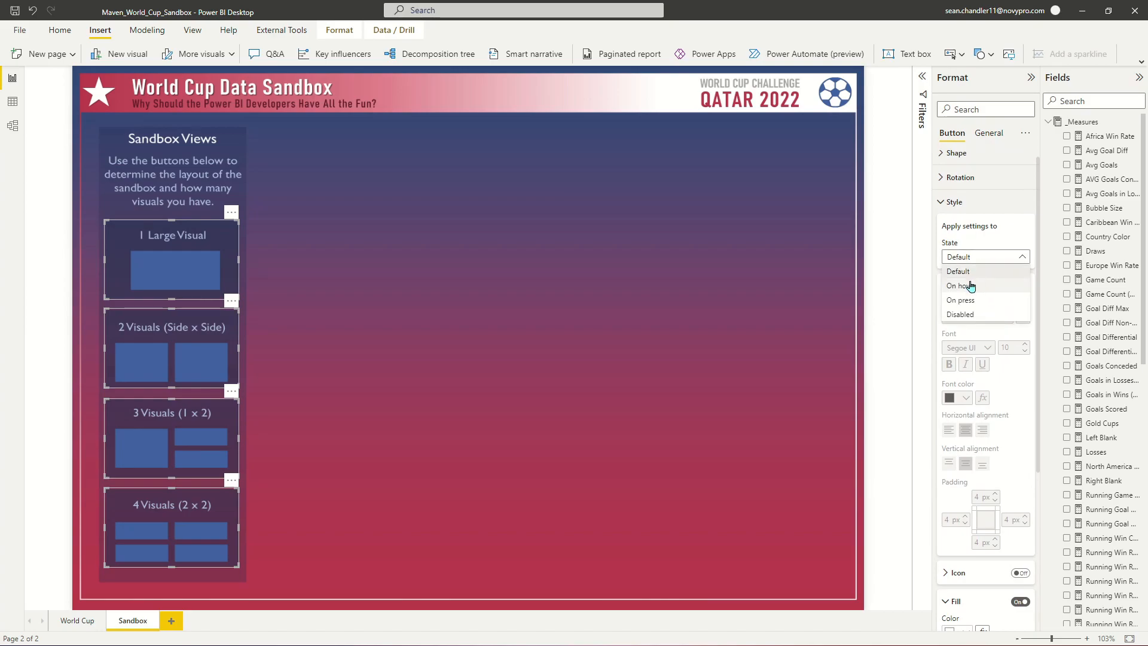
{"action": "left_click", "coordinate": [971, 286]}
Step: Set the 1 Large Visual button's fill image to 01.png for its on-hover state
{"action": "left_click", "coordinate": [395, 278]}
{"action": "left_click", "coordinate": [182, 253]}
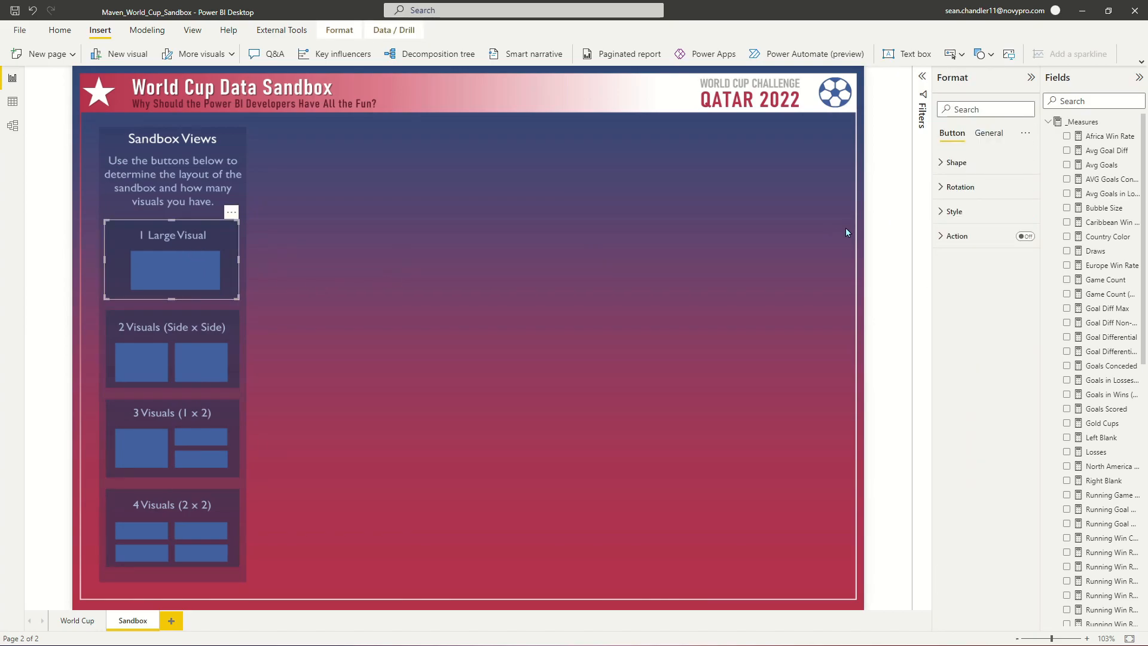
{"action": "left_click", "coordinate": [951, 211]}
{"action": "scroll", "coordinate": [999, 281], "scroll_direction": "down", "scroll_amount": 2}
{"action": "scroll", "coordinate": [1003, 284], "scroll_direction": "up", "scroll_amount": 2}
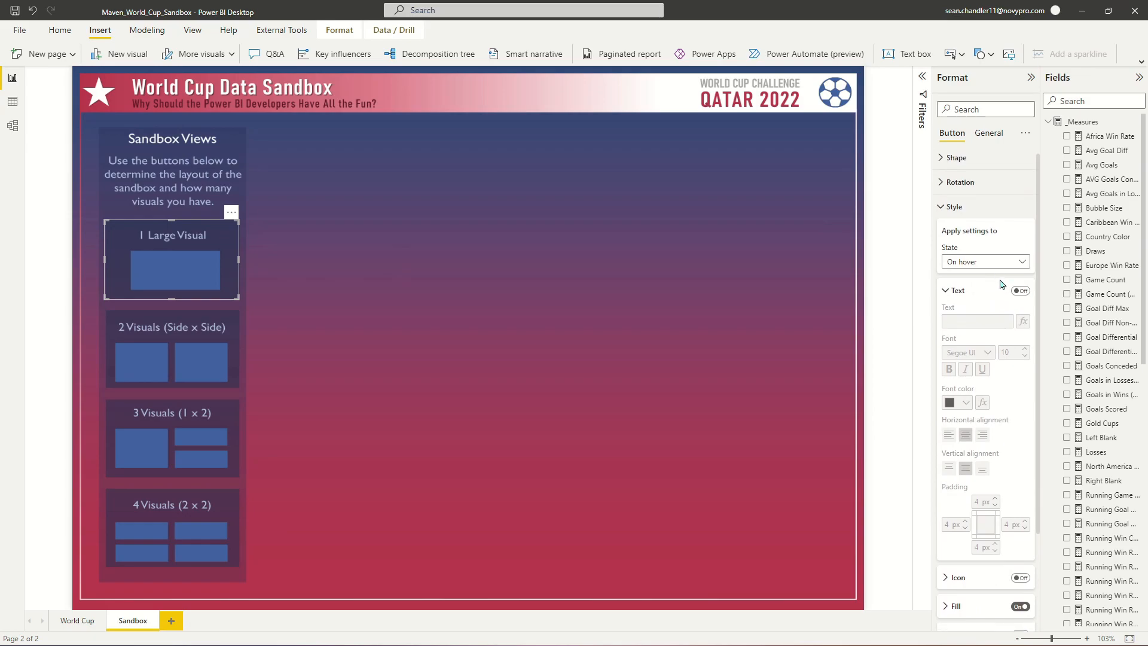
{"action": "scroll", "coordinate": [985, 303], "scroll_direction": "down", "scroll_amount": 2}
{"action": "left_click", "coordinate": [955, 484]}
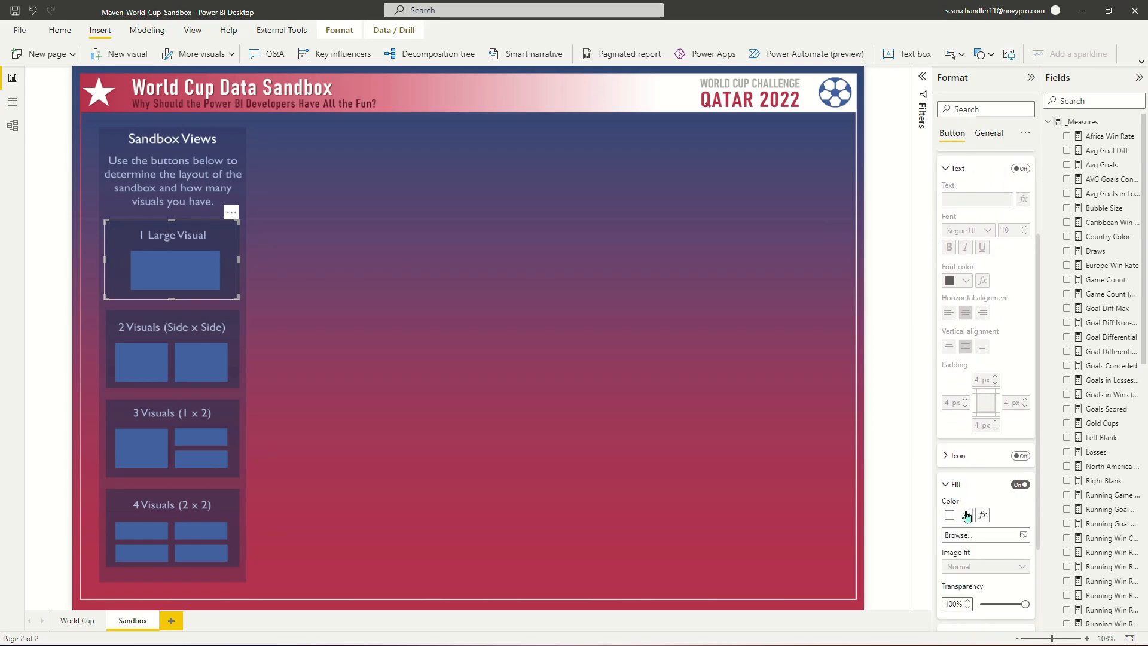
{"action": "left_click", "coordinate": [970, 535]}
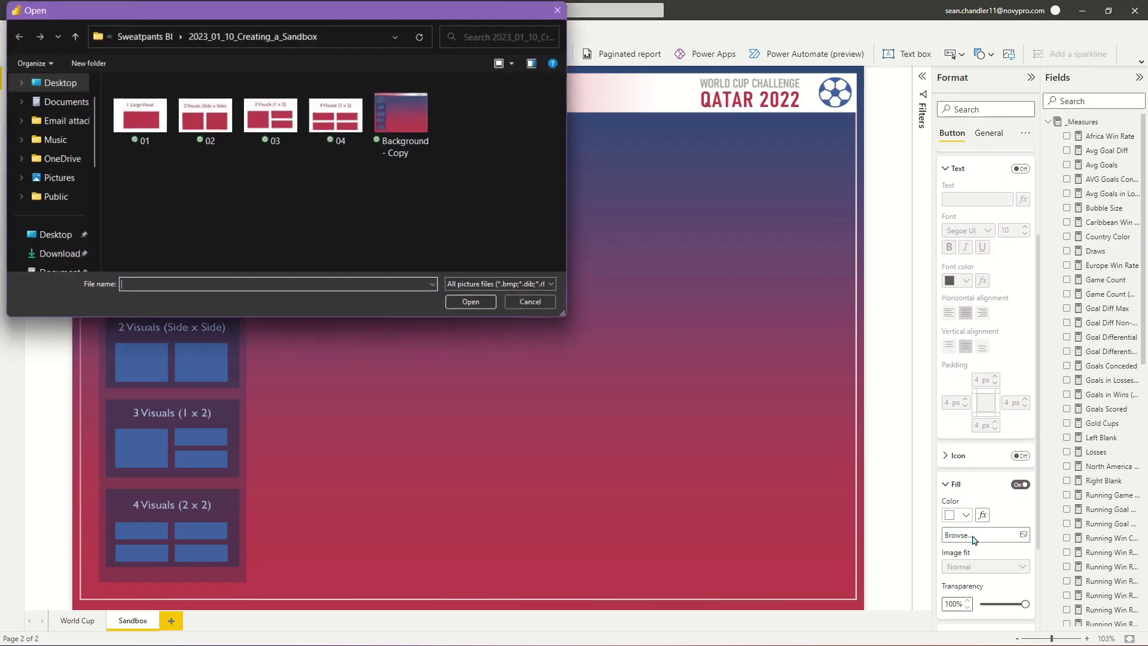
{"action": "double_click", "coordinate": [146, 113]}
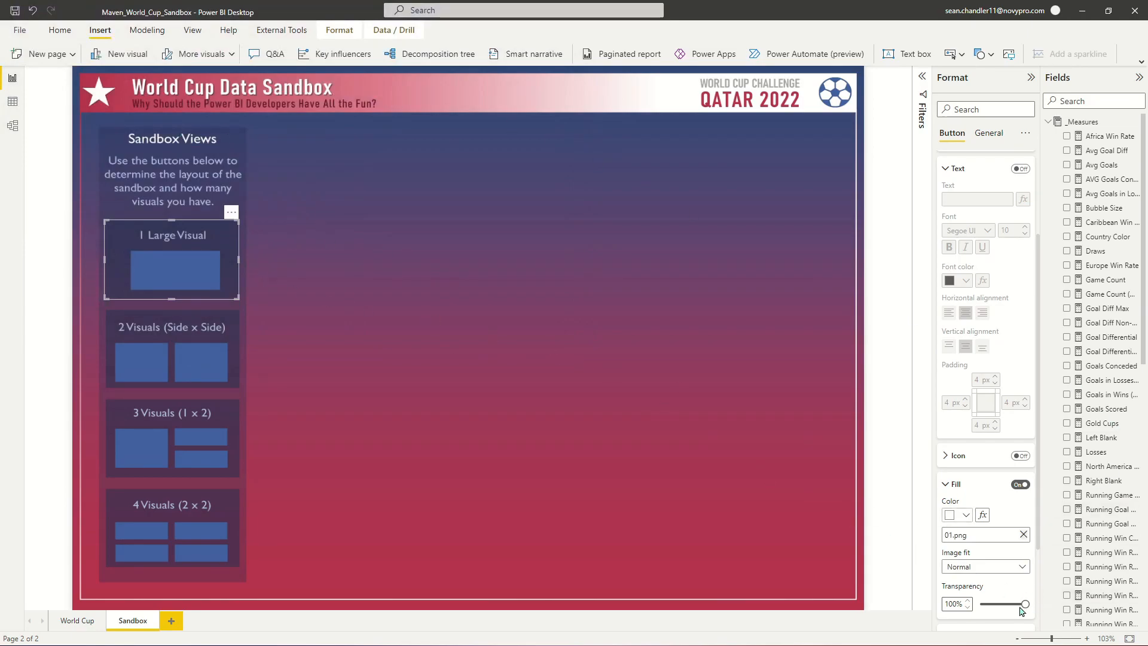
Step: Lower the 1 Large Visual button's hover fill transparency to 0% and set the image fit to Fit
{"action": "left_click_drag", "start_coordinate": [1024, 605], "coordinate": [978, 605]}
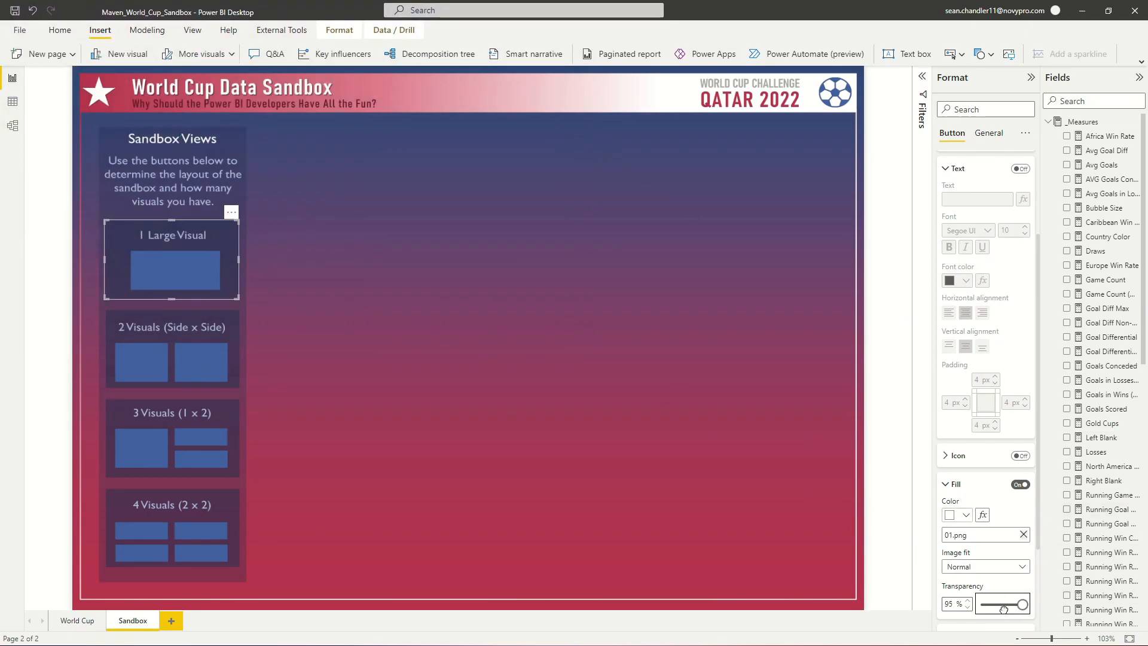
{"action": "left_click", "coordinate": [987, 567]}
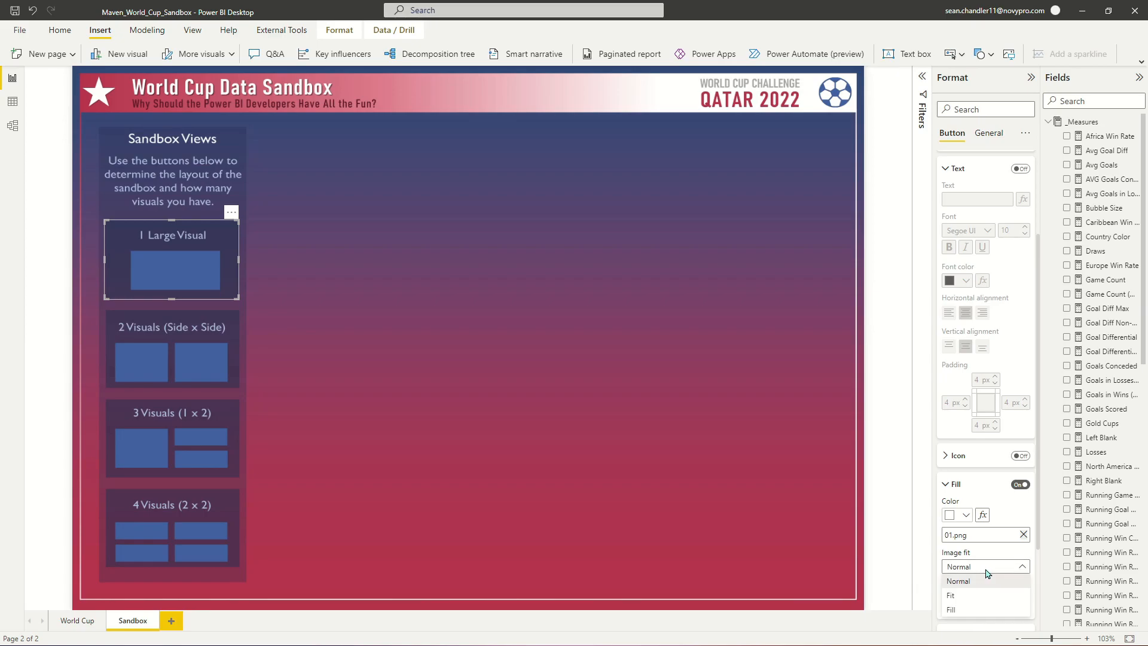
{"action": "left_click", "coordinate": [971, 597]}
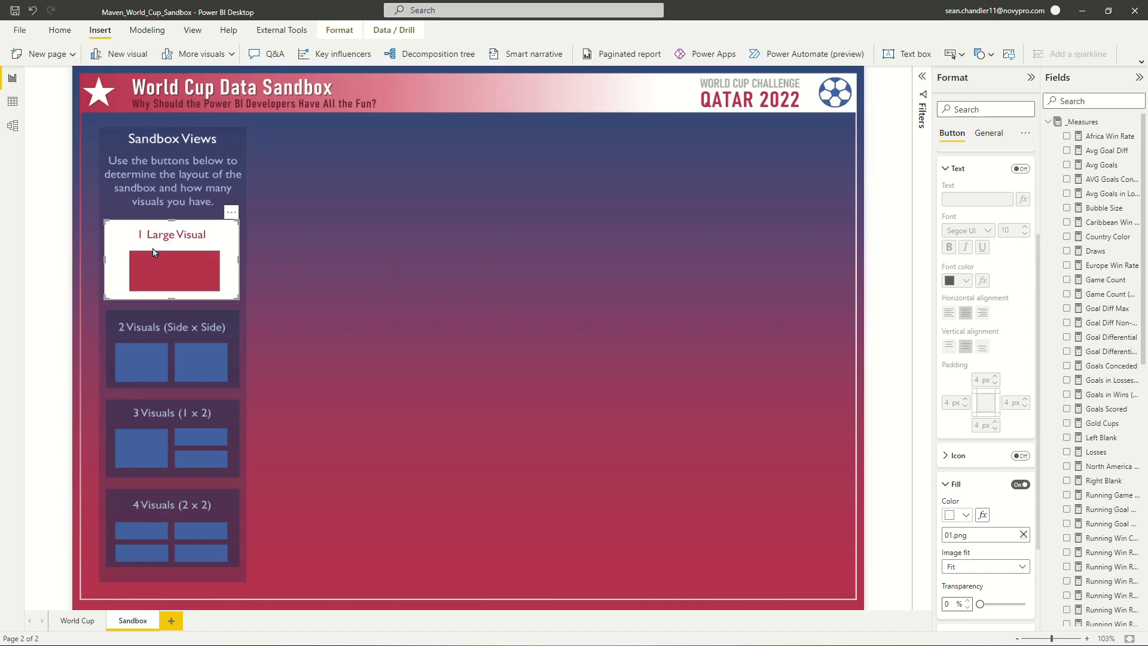
Step: Give the 2 Visuals button's hover state the fill image 02.png with Fit image fit and 0% transparency
{"action": "left_click", "coordinate": [216, 326]}
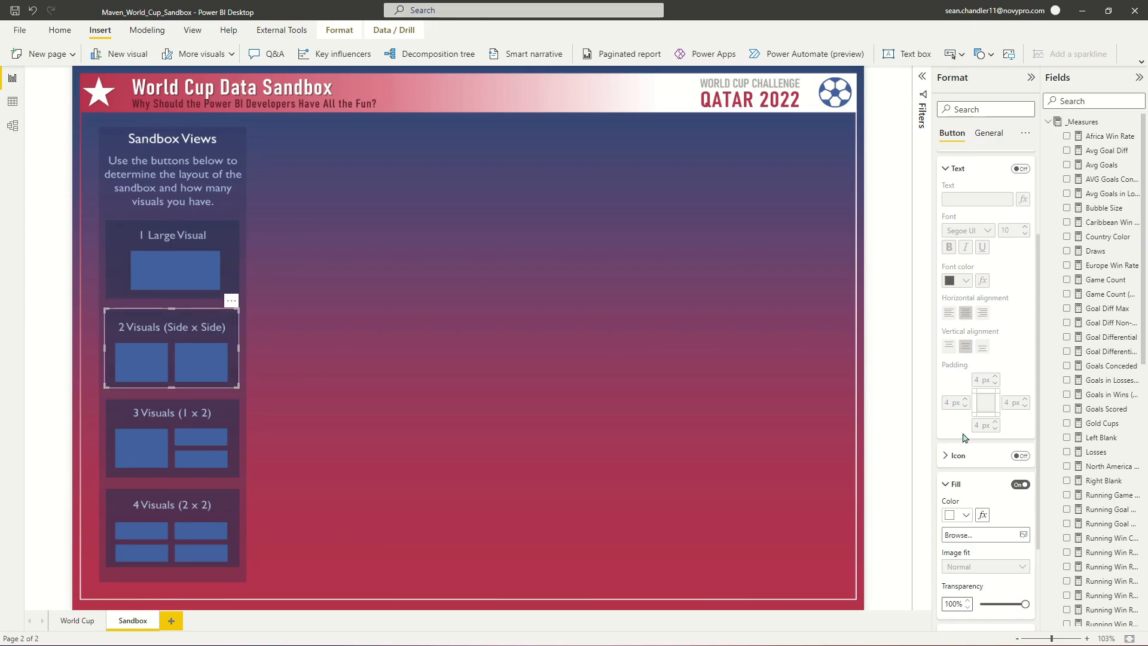
{"action": "left_click", "coordinate": [998, 535]}
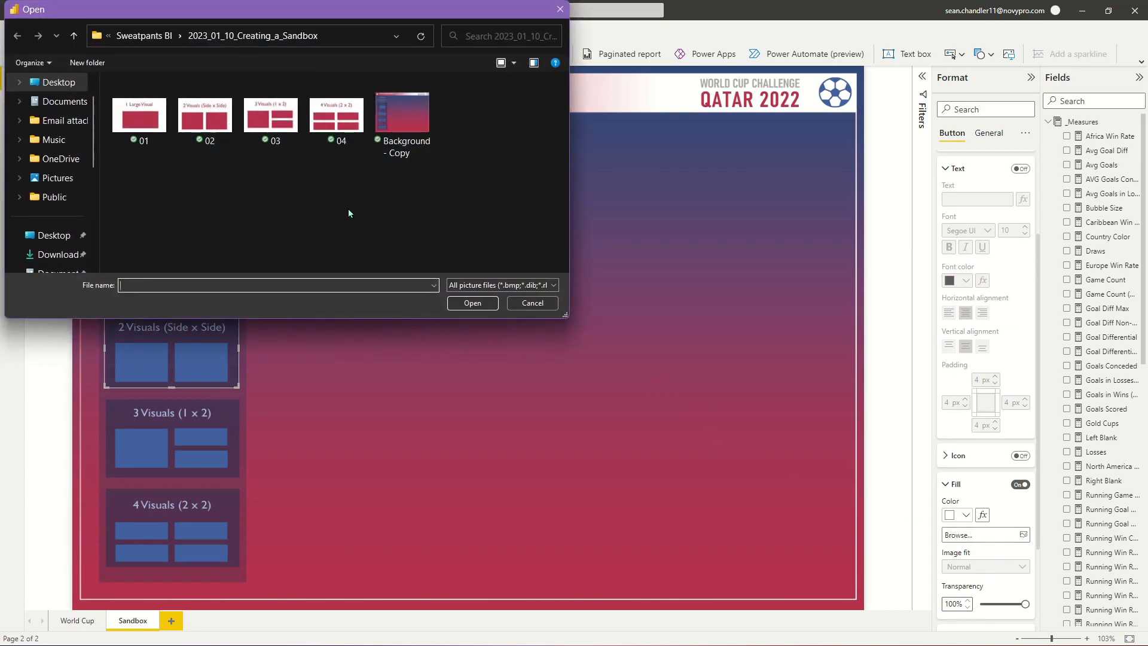
{"action": "left_click", "coordinate": [533, 303]}
{"action": "scroll", "coordinate": [985, 299], "scroll_direction": "up", "scroll_amount": 3}
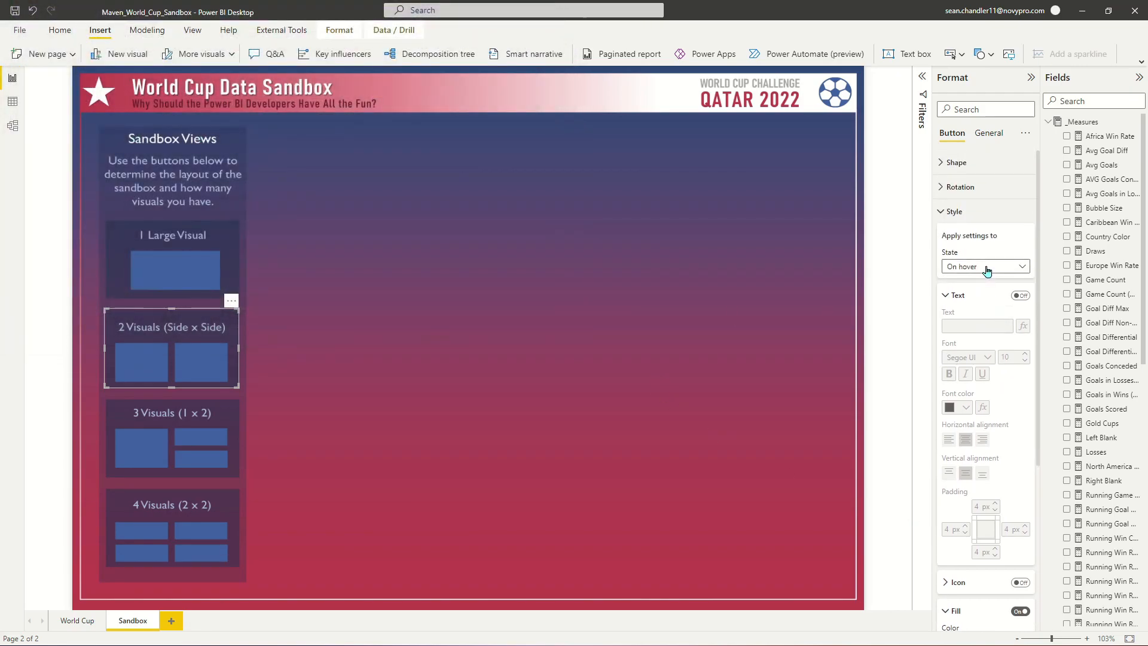
{"action": "scroll", "coordinate": [988, 286], "scroll_direction": "down", "scroll_amount": 4}
{"action": "left_click", "coordinate": [986, 421]}
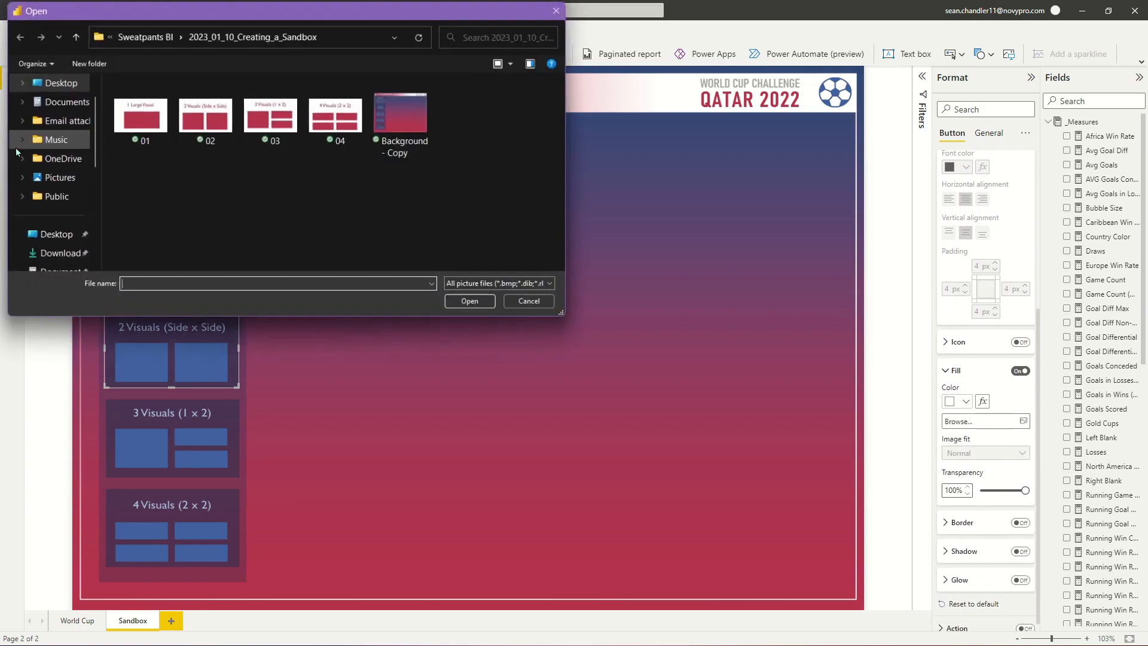
{"action": "double_click", "coordinate": [203, 113]}
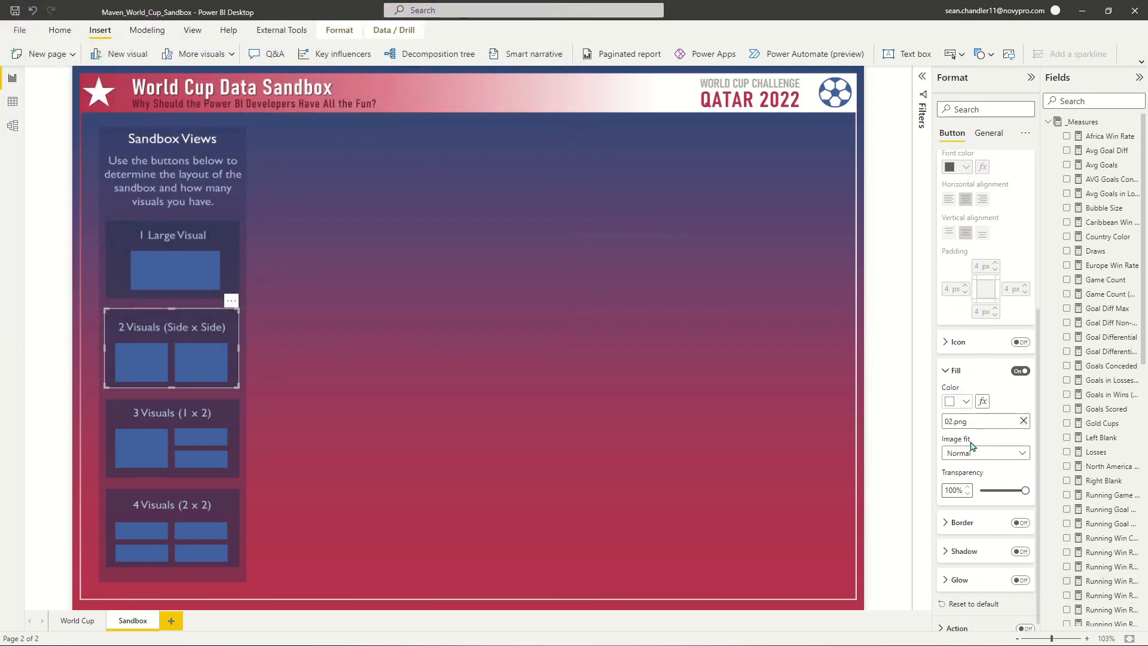
{"action": "left_click", "coordinate": [975, 452]}
{"action": "left_click", "coordinate": [984, 480]}
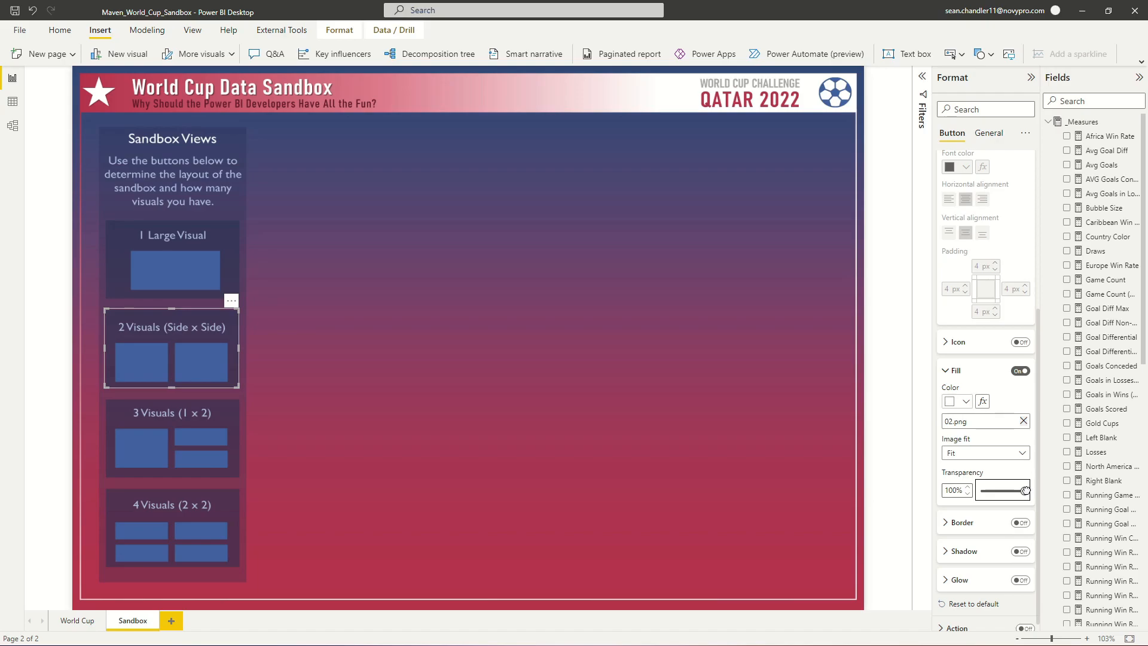
{"action": "left_click_drag", "start_coordinate": [1026, 490], "coordinate": [692, 496]}
Step: Give the 3 Visuals button's hover state the fill image 03.png with Fit image fit and 0% transparency
{"action": "left_click", "coordinate": [210, 436]}
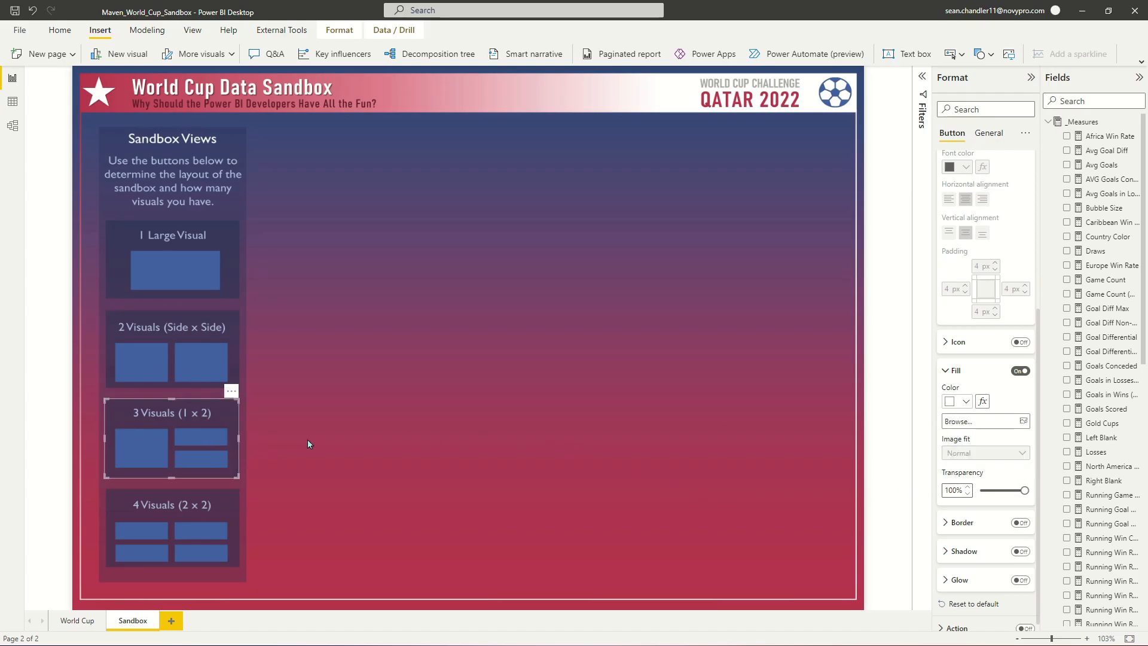
{"action": "left_click", "coordinate": [998, 422]}
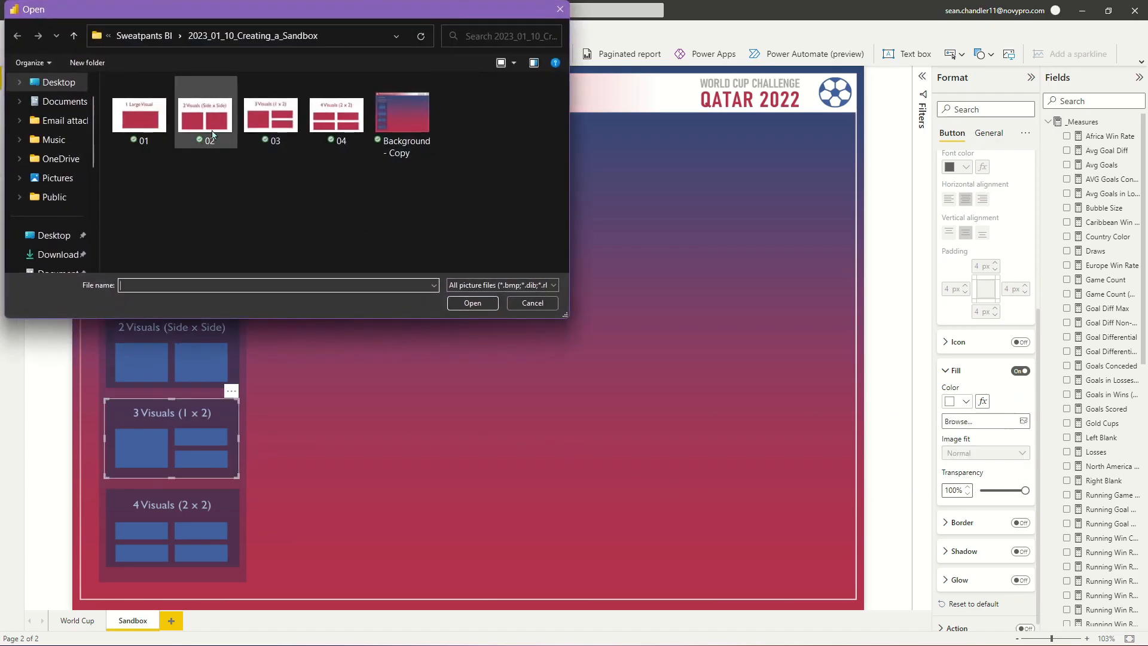
{"action": "double_click", "coordinate": [271, 111]}
{"action": "left_click", "coordinate": [985, 454]}
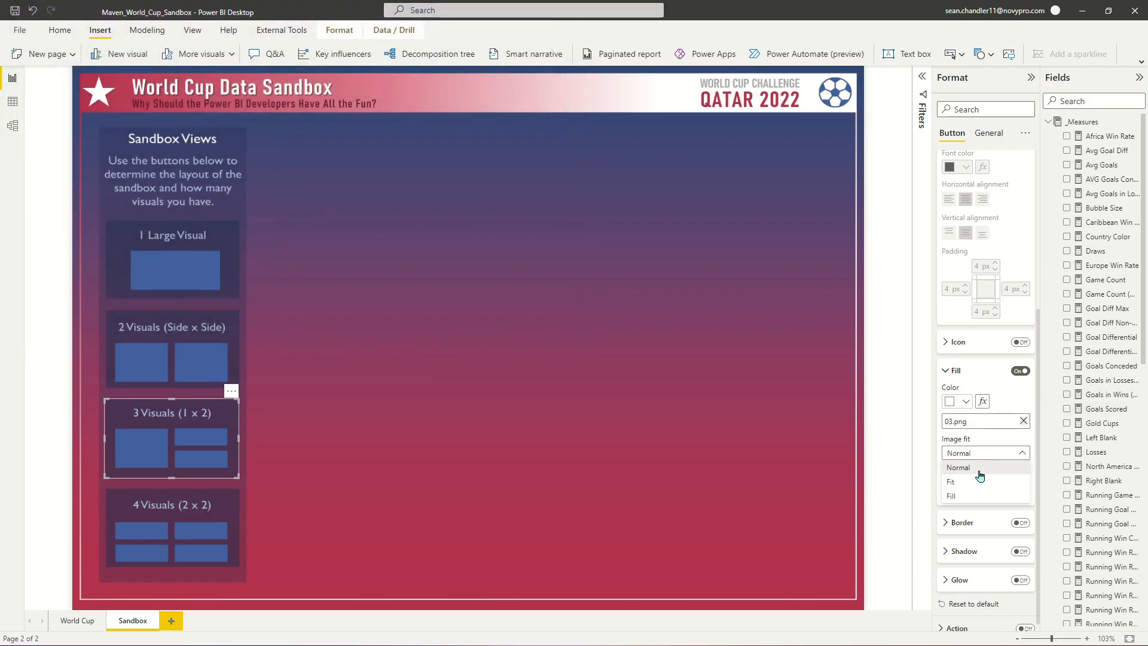
{"action": "left_click", "coordinate": [982, 482]}
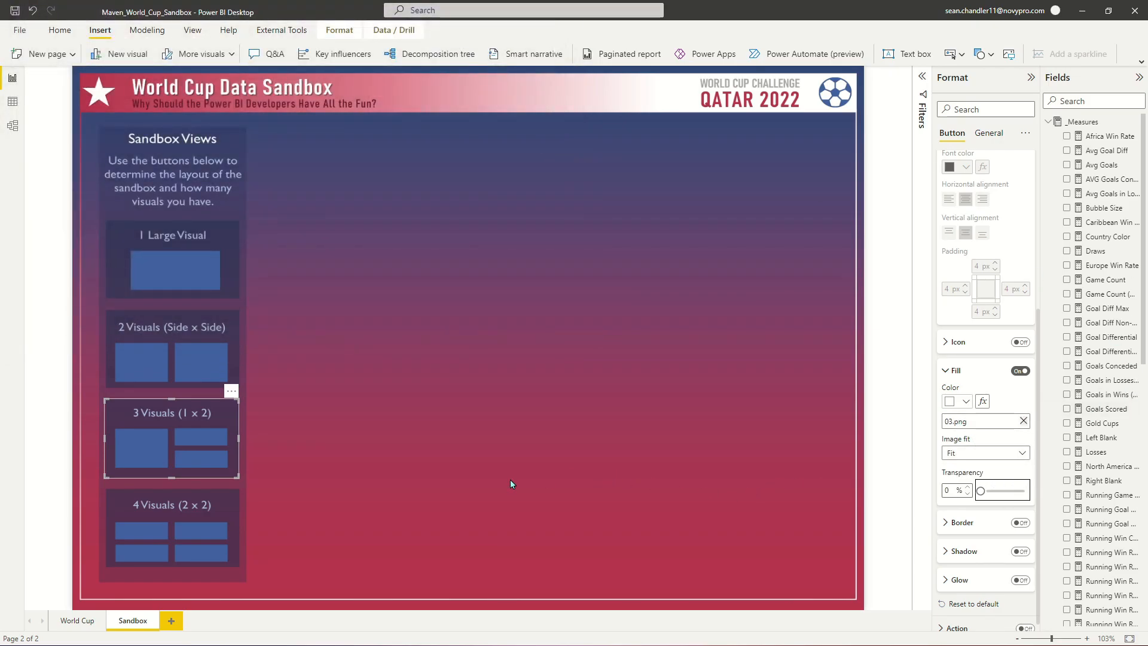
Step: Give the 4 Visuals button's hover state the fill image 04.png with Fit image fit and 0% transparency
{"action": "left_click", "coordinate": [165, 531]}
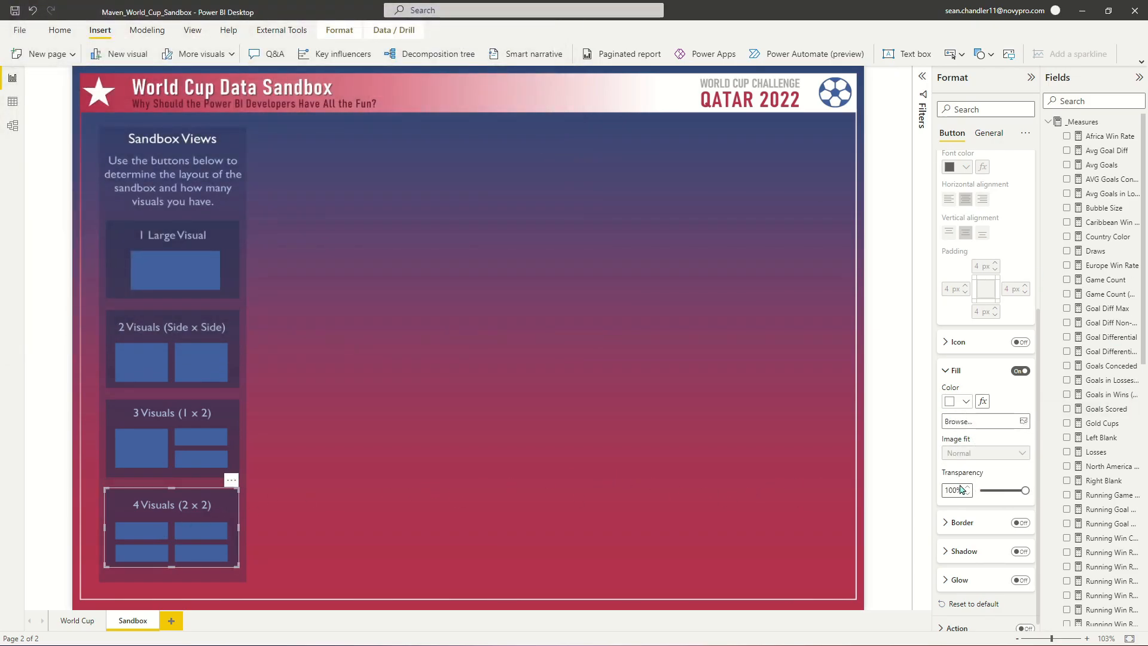
{"action": "left_click", "coordinate": [1000, 422]}
{"action": "double_click", "coordinate": [351, 122]}
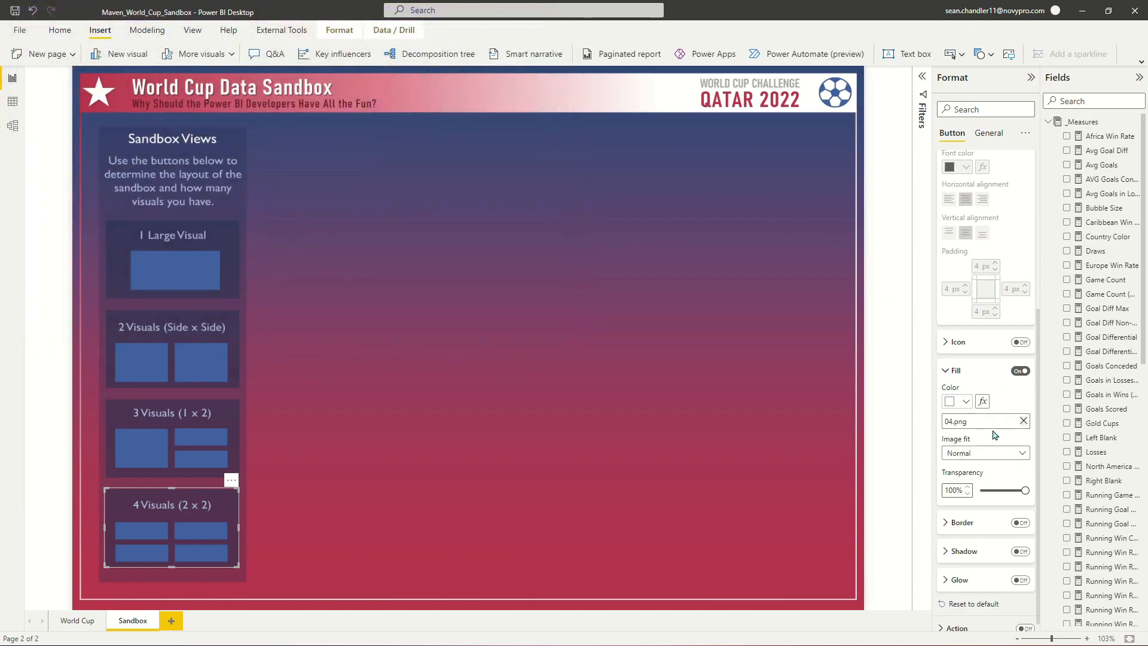
{"action": "left_click", "coordinate": [988, 453]}
{"action": "left_click", "coordinate": [987, 482]}
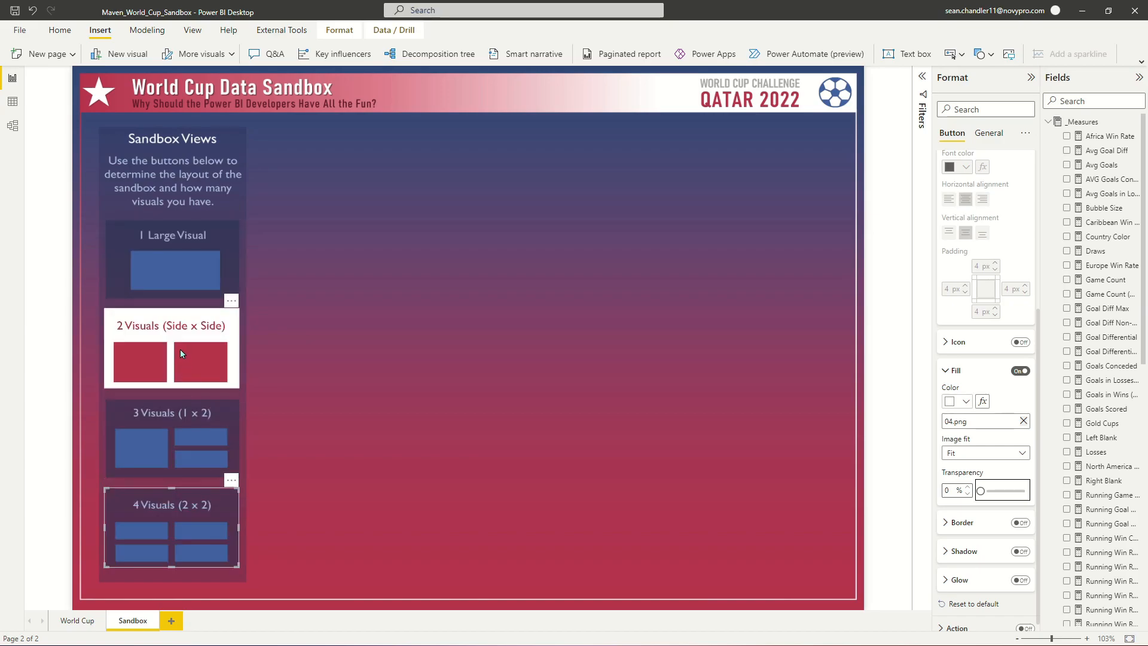
Step: Duplicate the four tile buttons and place the copies directly to the right of the originals
{"action": "left_click", "coordinate": [180, 274]}
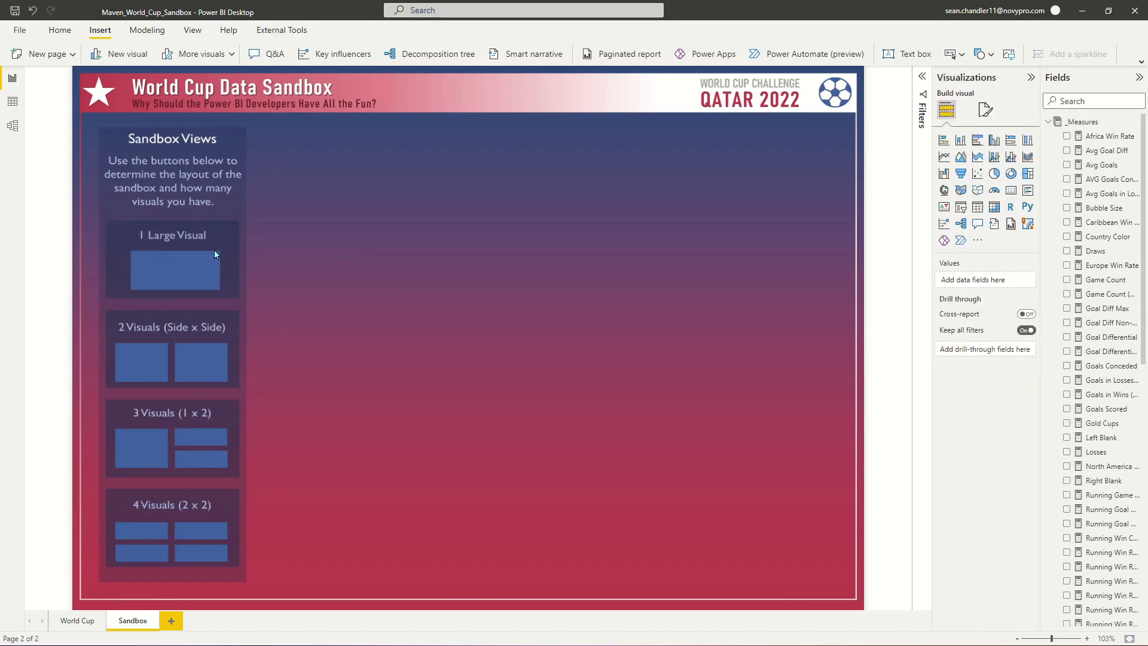
{"action": "left_click", "coordinate": [181, 354]}
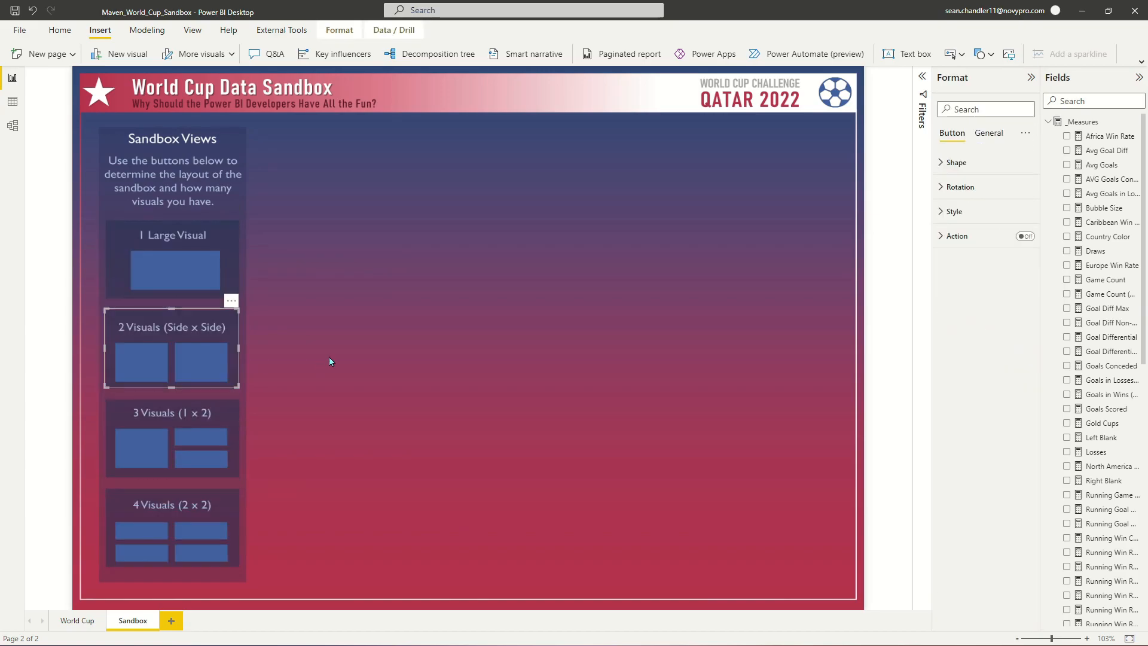
{"action": "left_click", "coordinate": [164, 267], "text": "ctrl"}
{"action": "left_click", "coordinate": [198, 427], "text": "ctrl"}
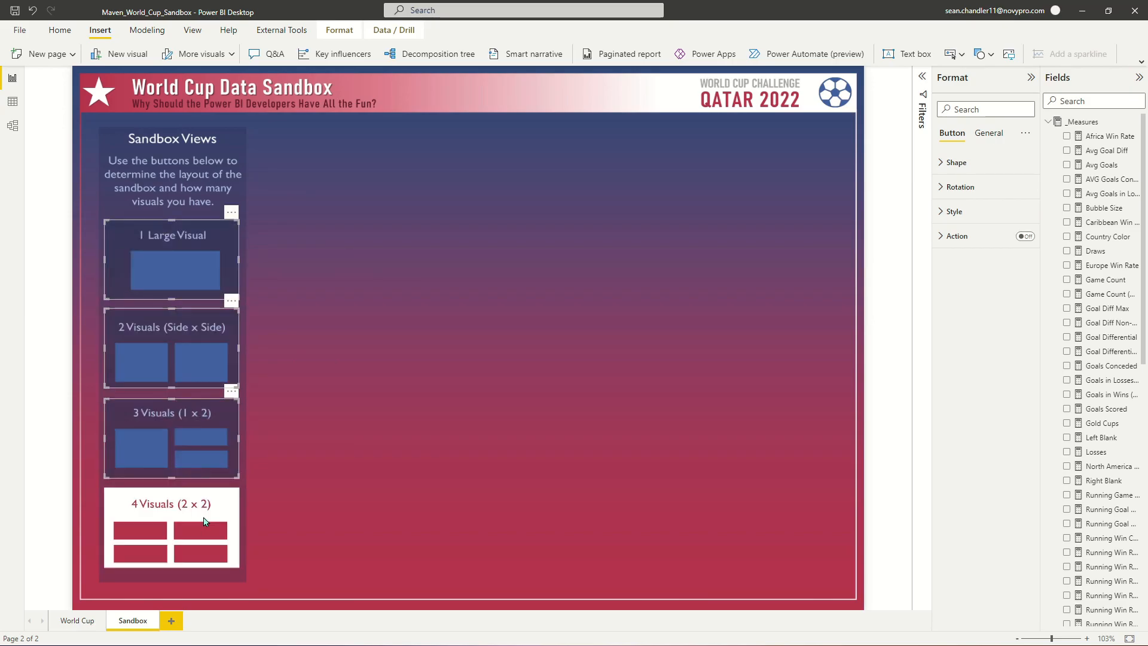
{"action": "left_click", "coordinate": [179, 526], "text": "ctrl"}
{"action": "left_click_drag", "start_coordinate": [162, 277], "coordinate": [299, 272]}
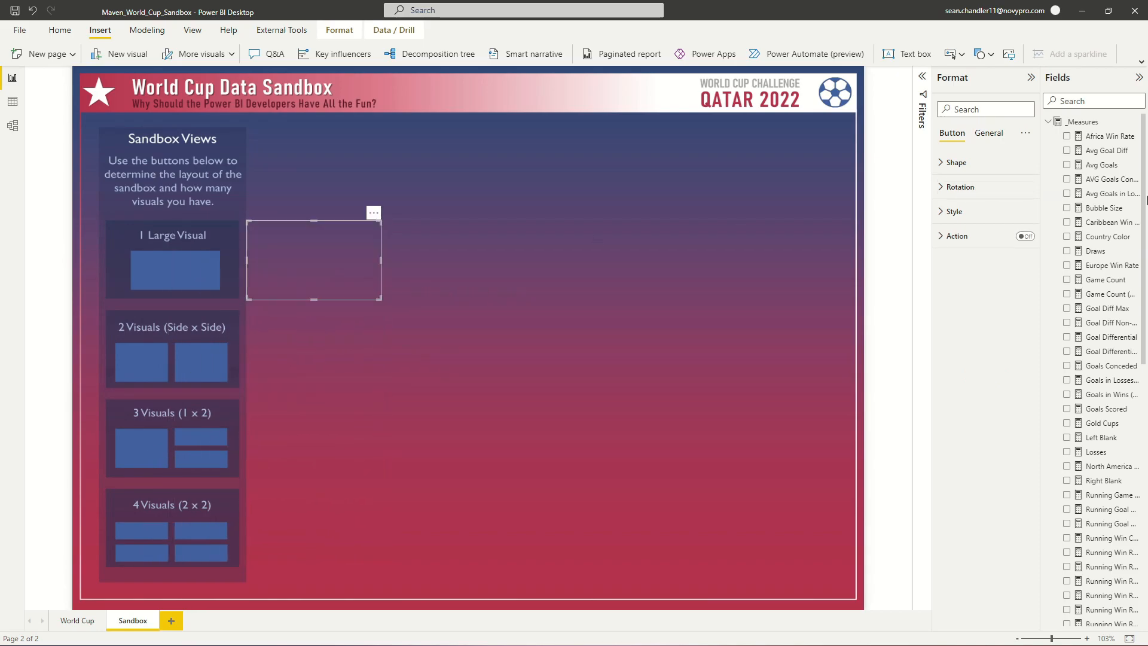
Step: Reset the style of the four copied buttons to default and turn off their border and icon
{"action": "left_click", "coordinate": [299, 347], "text": "ctrl"}
{"action": "left_click", "coordinate": [299, 419], "text": "ctrl"}
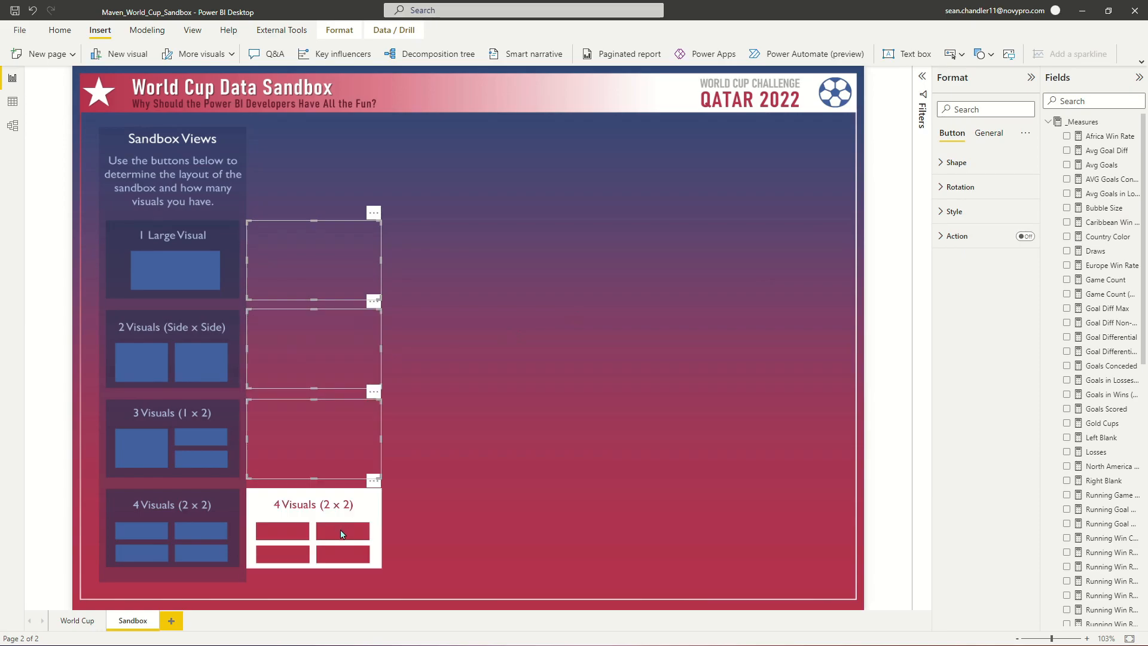
{"action": "left_click", "coordinate": [299, 527], "text": "ctrl"}
{"action": "left_click", "coordinate": [954, 211]}
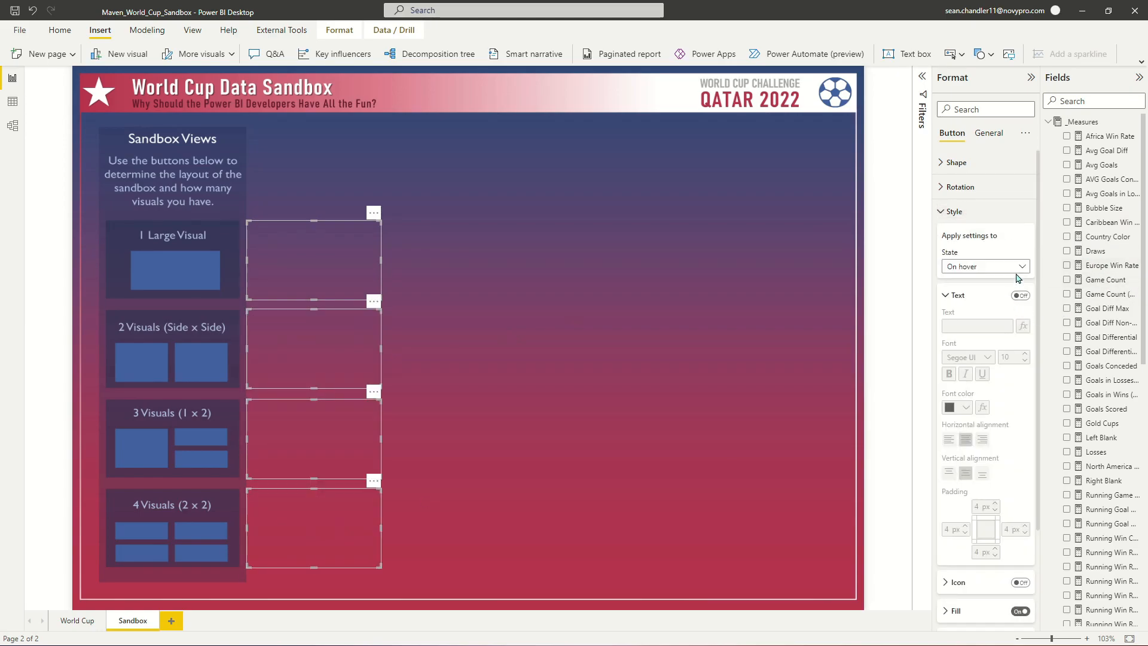
{"action": "scroll", "coordinate": [1002, 527], "scroll_direction": "down", "scroll_amount": 3}
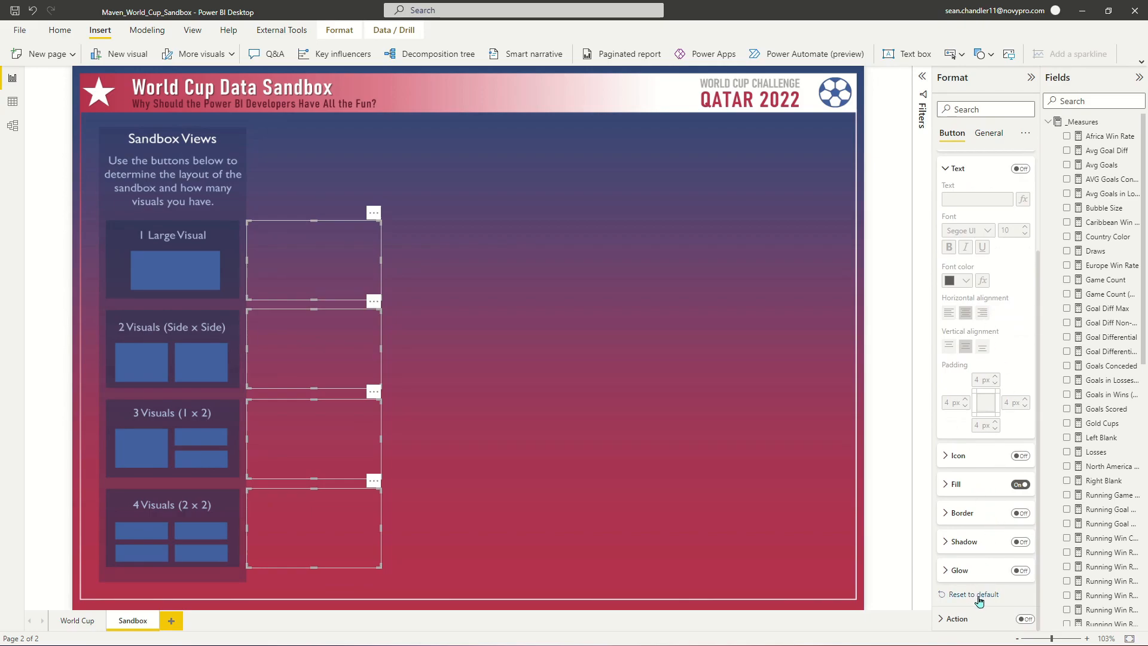
{"action": "left_click", "coordinate": [978, 598]}
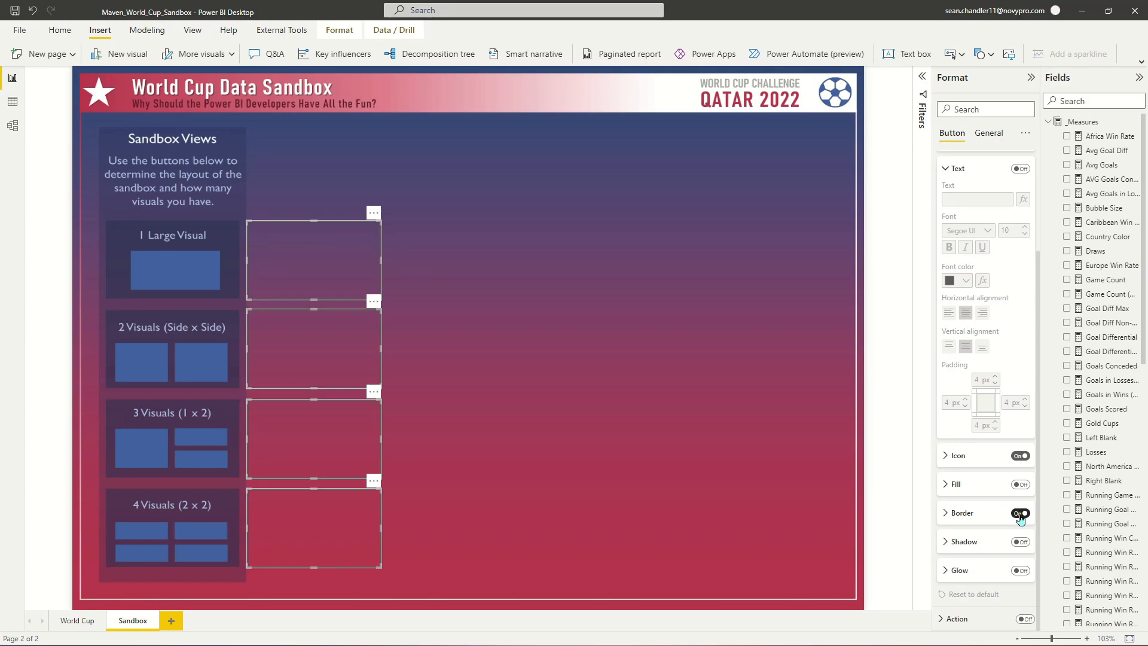
{"action": "left_click", "coordinate": [1021, 515]}
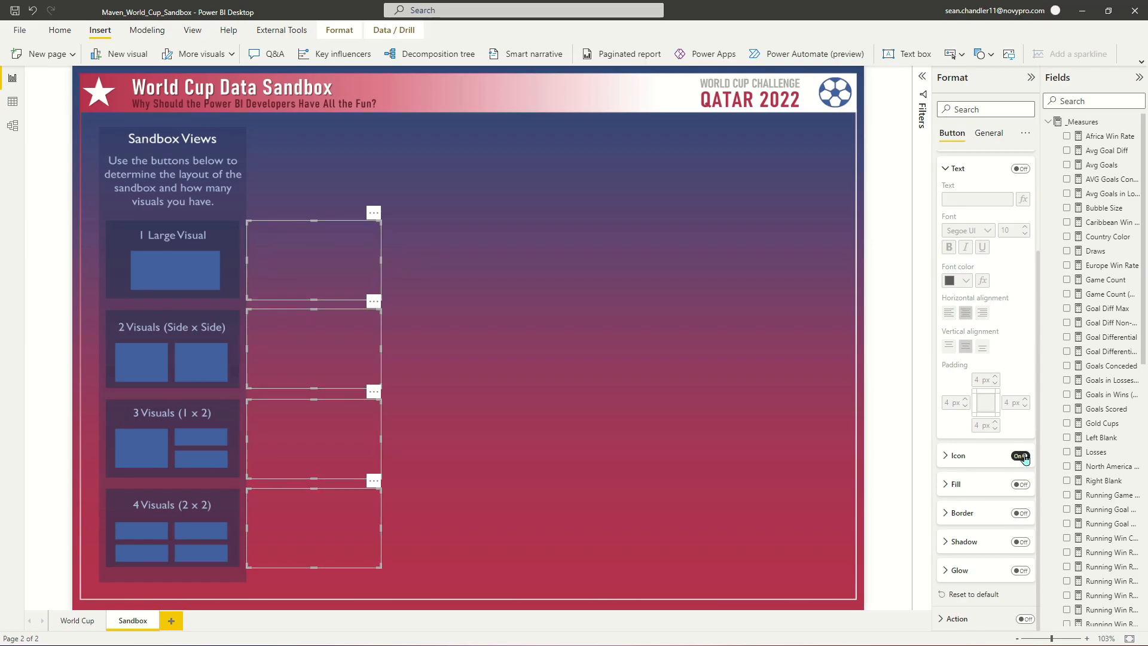
{"action": "scroll", "coordinate": [956, 299], "scroll_direction": "up", "scroll_amount": 2}
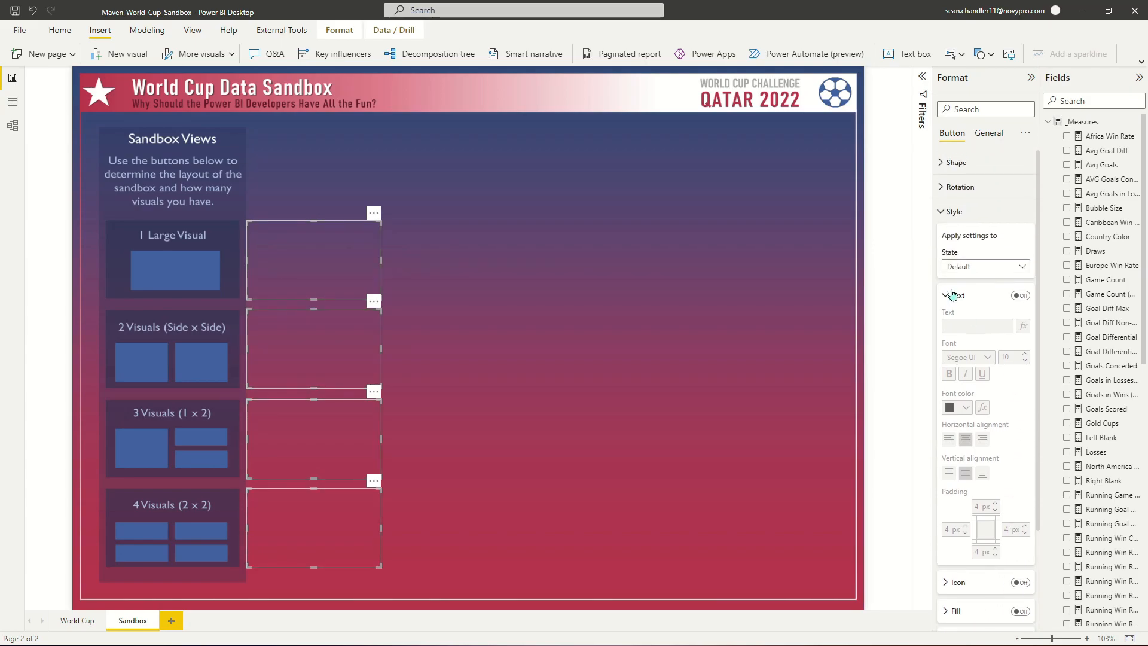
Step: Turn on the fill of the copy beside 1 Large Visual with 0% transparency and use 01.png as its image
{"action": "left_click", "coordinate": [253, 256]}
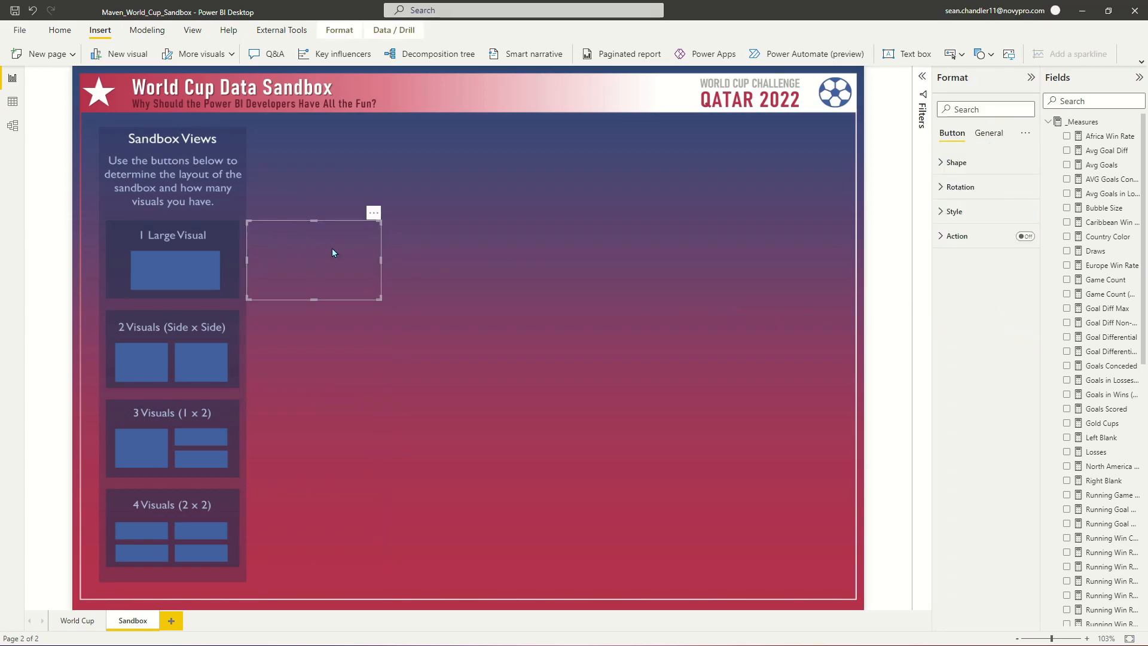
{"action": "scroll", "coordinate": [994, 374], "scroll_direction": "down", "scroll_amount": 3}
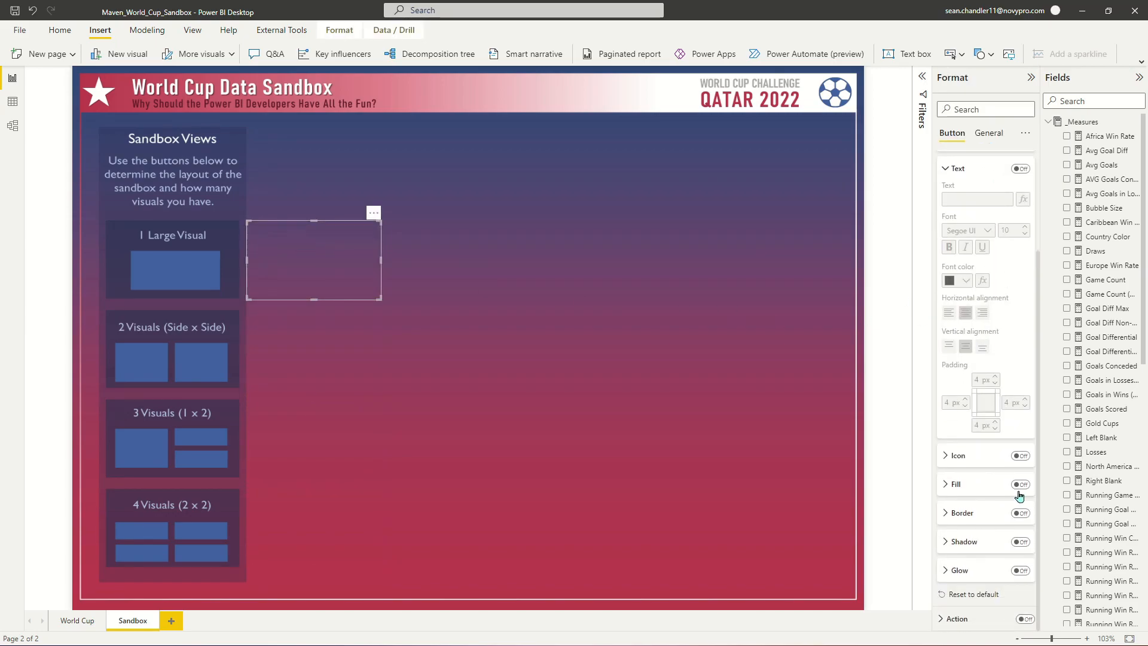
{"action": "left_click", "coordinate": [1021, 485]}
{"action": "scroll", "coordinate": [1011, 466], "scroll_direction": "down", "scroll_amount": 3}
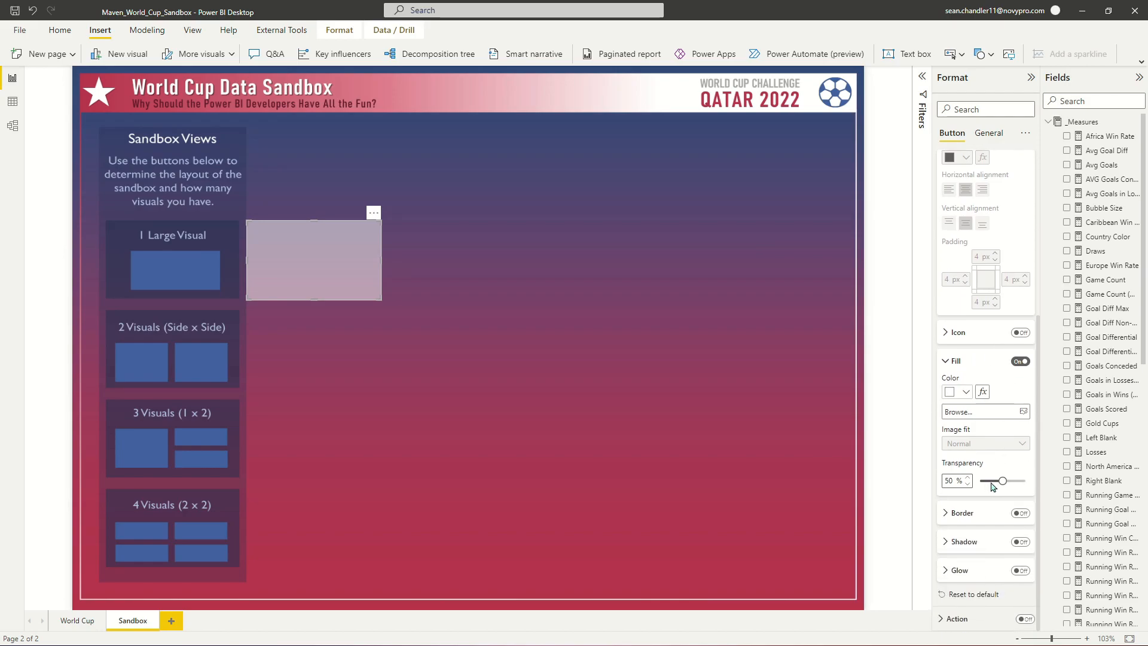
{"action": "left_click_drag", "start_coordinate": [999, 481], "coordinate": [956, 407]}
{"action": "double_click", "coordinate": [144, 117]}
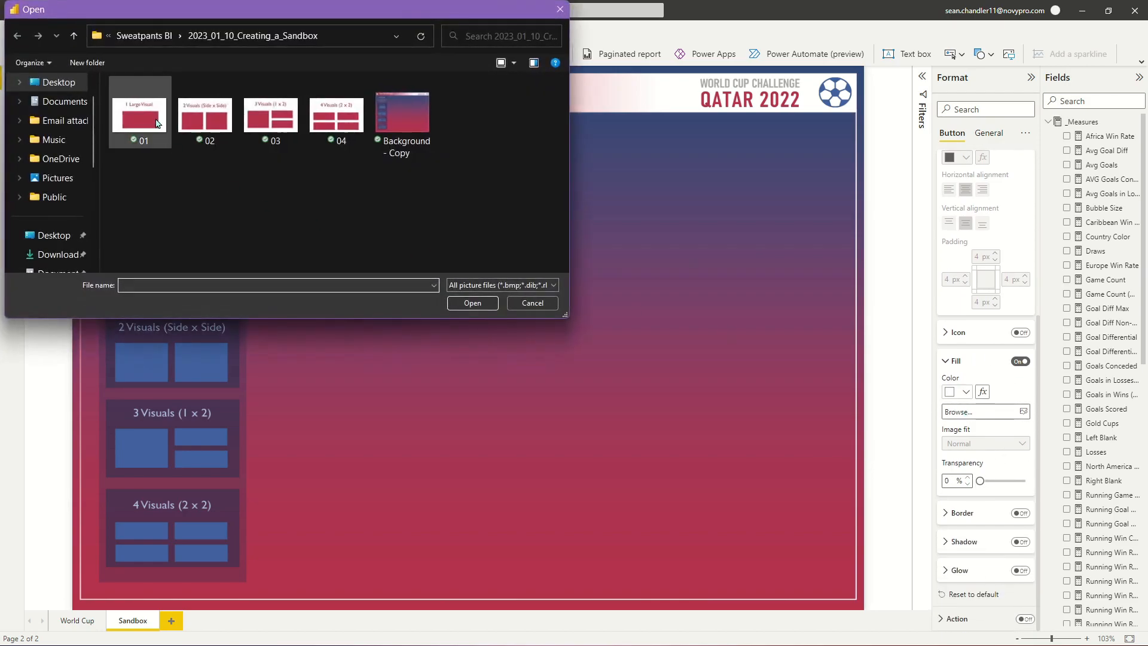
Step: Set the image fit of the 1 Large Visual copy's fill to Fit
{"action": "left_click", "coordinate": [985, 442]}
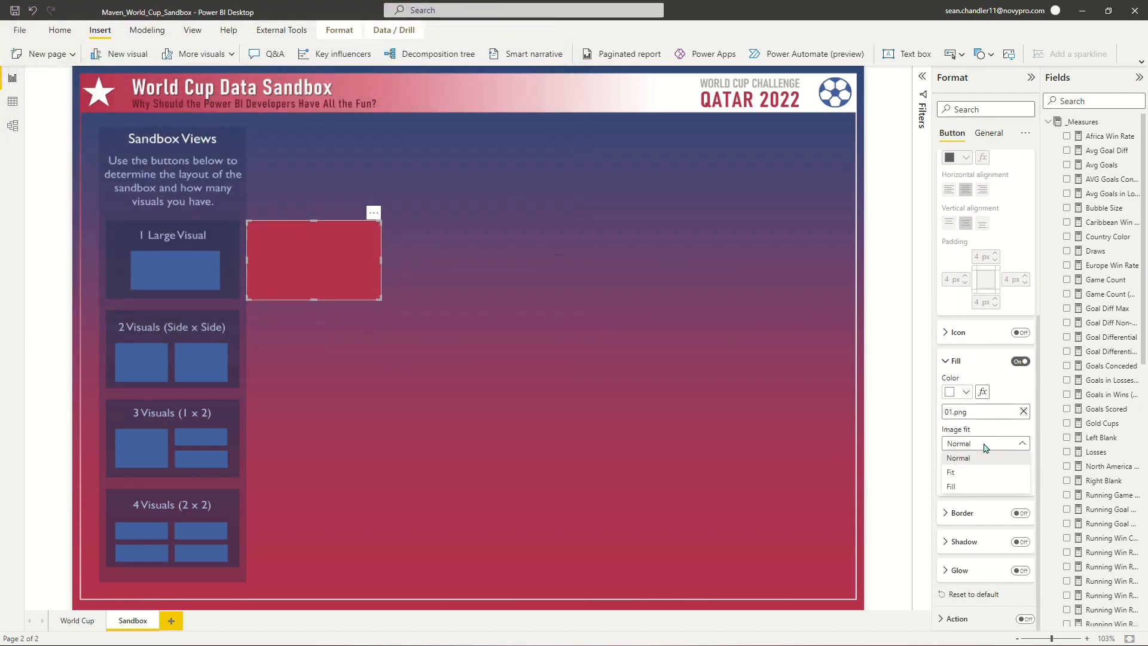
{"action": "left_click", "coordinate": [984, 446]}
{"action": "left_click", "coordinate": [983, 446]}
{"action": "left_click", "coordinate": [969, 473]}
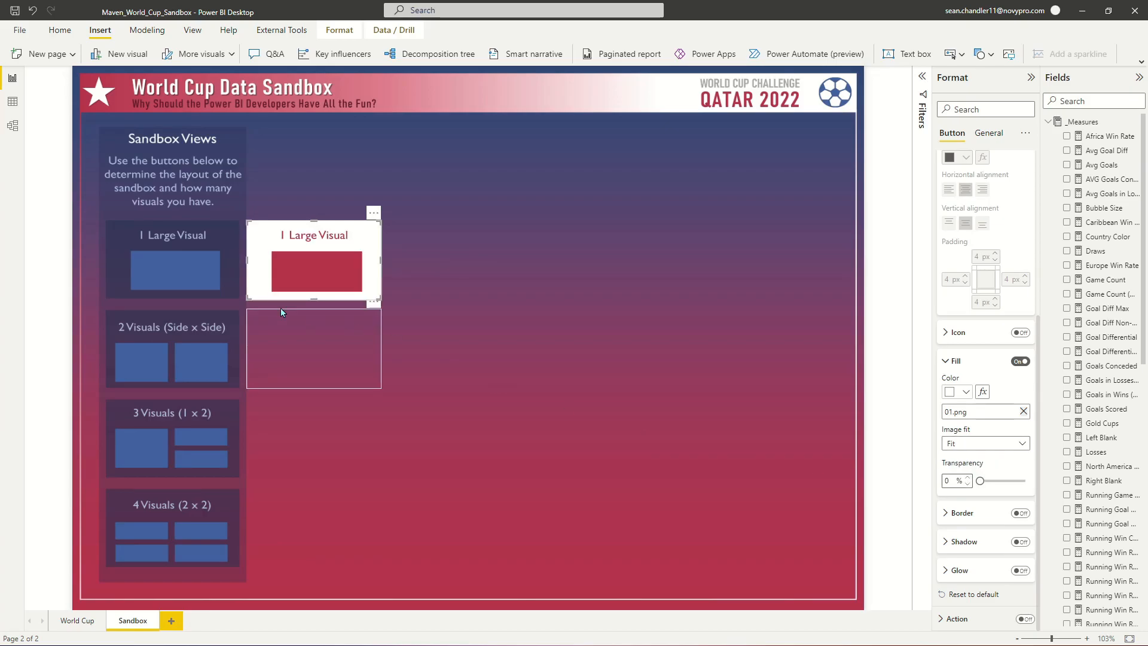
Step: Turn on the fill of the three remaining copied buttons and set its transparency to 0%
{"action": "left_click", "coordinate": [327, 346]}
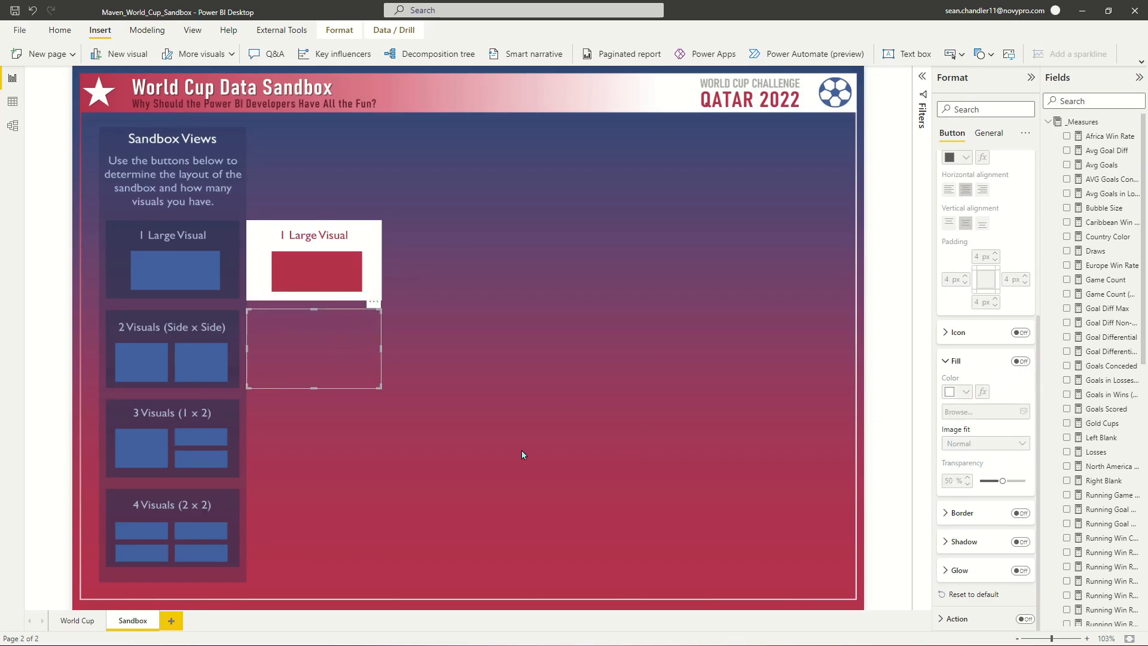
{"action": "left_click", "coordinate": [293, 441], "text": "ctrl"}
{"action": "left_click", "coordinate": [337, 502], "text": "ctrl"}
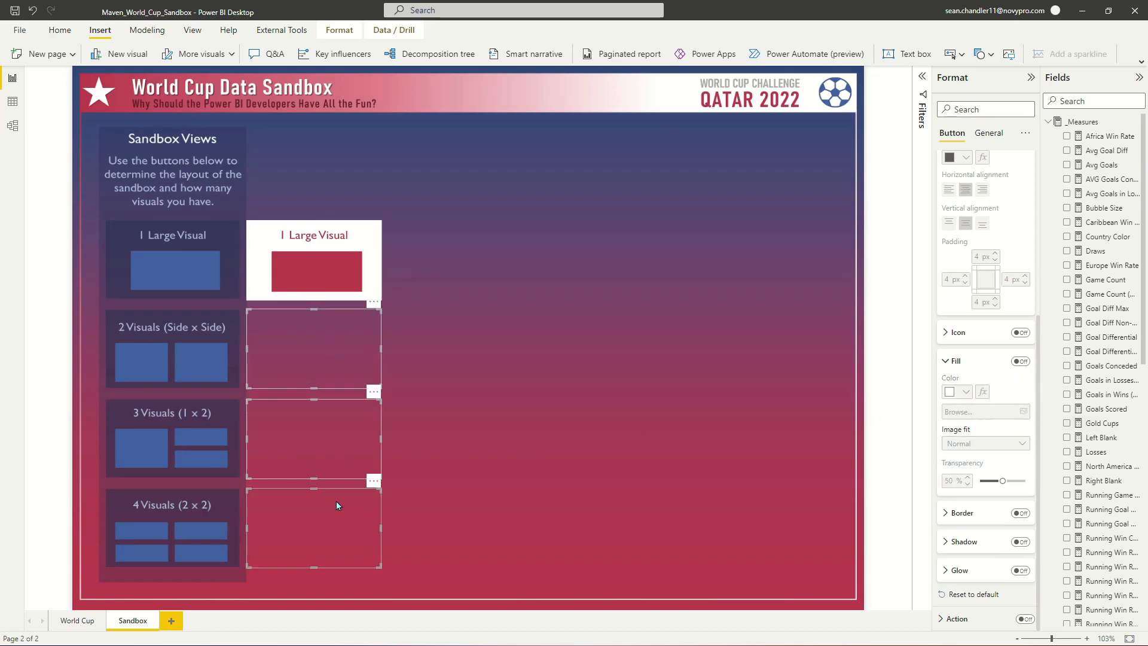
{"action": "left_click", "coordinate": [1022, 361]}
{"action": "left_click_drag", "start_coordinate": [1003, 481], "coordinate": [880, 493]}
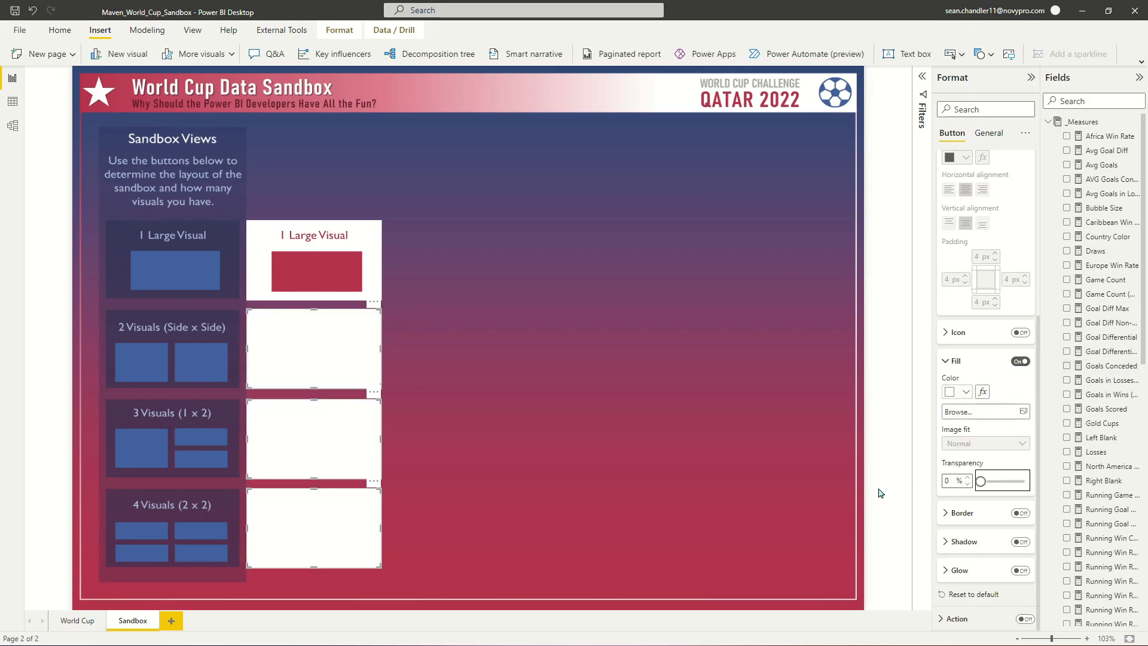
{"action": "left_click", "coordinate": [530, 361]}
Step: Give the copy beside 2 Visuals (Side x Side) the fill image 02.png with Fit image fit
{"action": "left_click", "coordinate": [359, 344]}
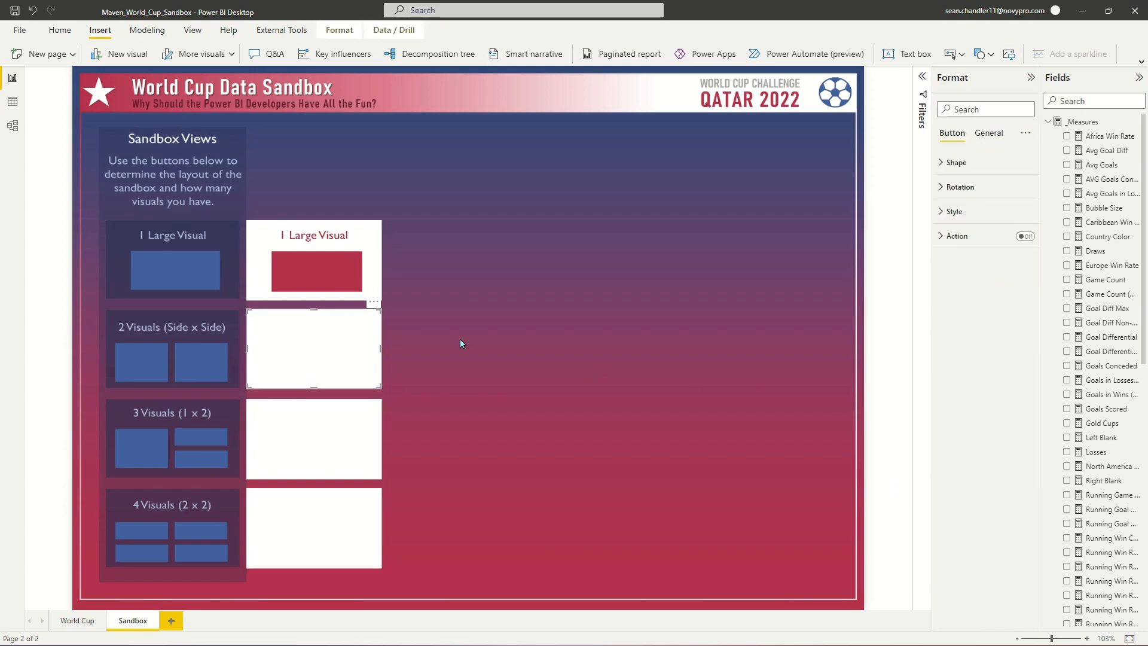
{"action": "left_click", "coordinate": [954, 211]}
{"action": "scroll", "coordinate": [985, 482], "scroll_direction": "down", "scroll_amount": 3}
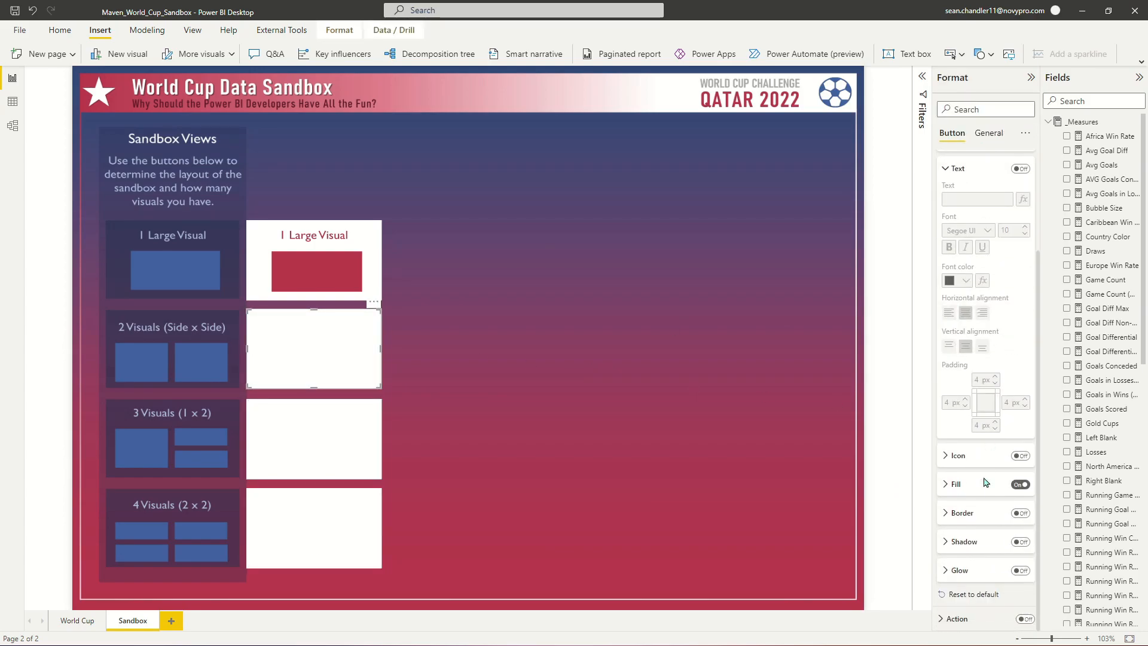
{"action": "left_click", "coordinate": [986, 482]}
{"action": "left_click", "coordinate": [987, 535]}
{"action": "double_click", "coordinate": [202, 119]}
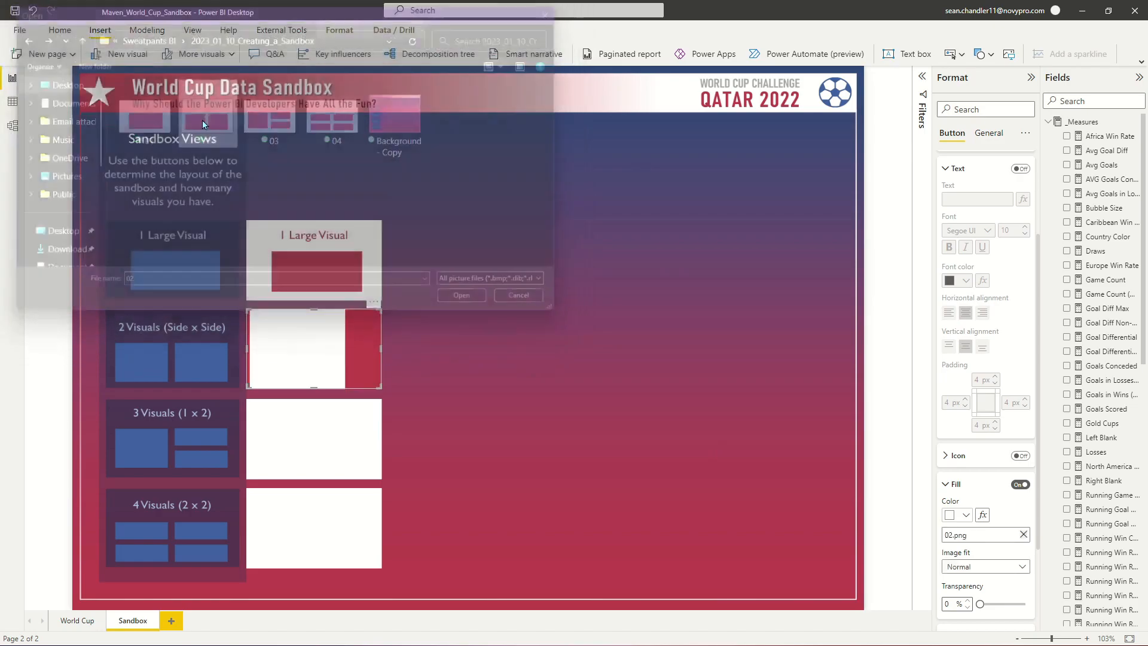
{"action": "left_click", "coordinate": [986, 566]}
{"action": "left_click", "coordinate": [969, 595]}
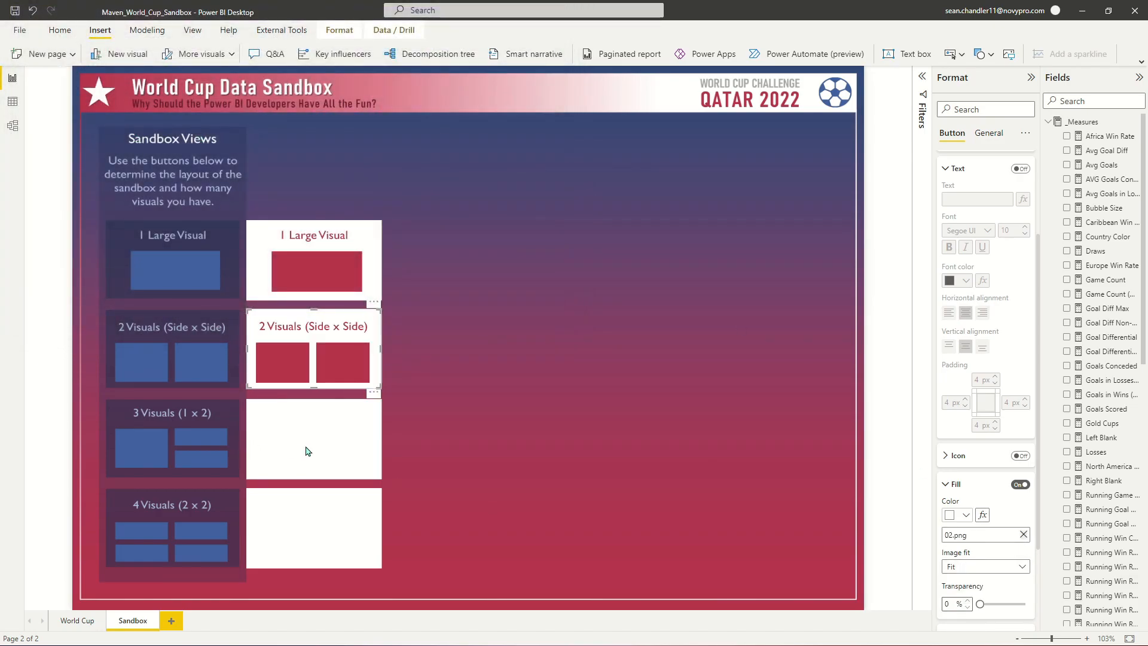
Step: Give the copy beside 3 Visuals (1 x 2) the fill image 03.png with Fit image fit
{"action": "left_click", "coordinate": [306, 451]}
{"action": "left_click", "coordinate": [987, 535]}
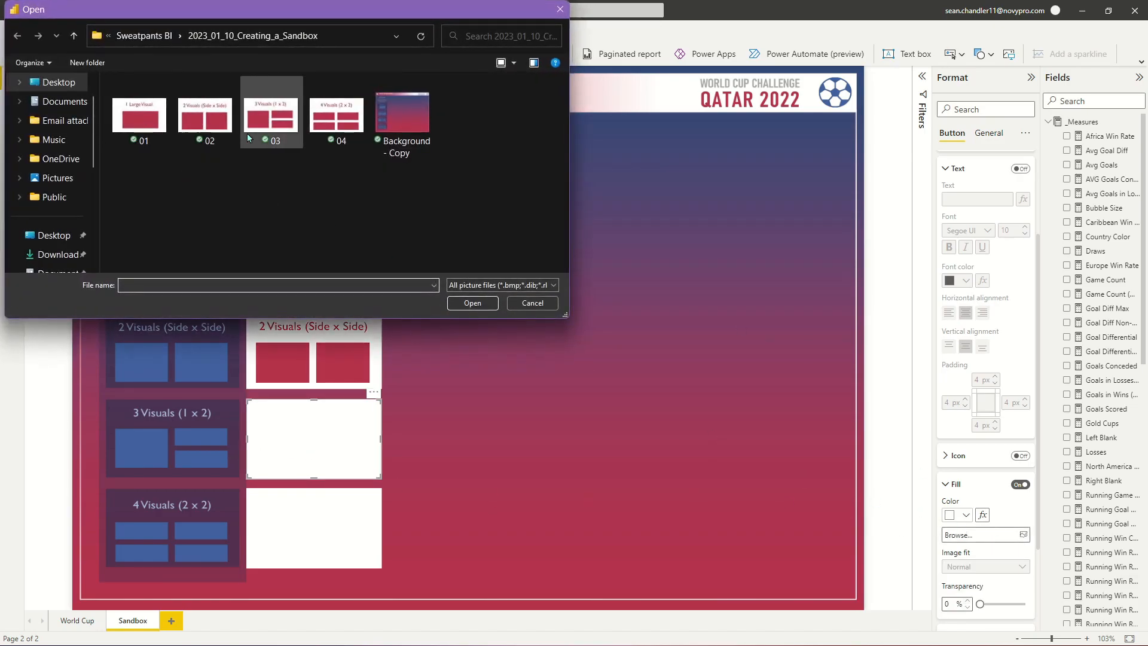
{"action": "double_click", "coordinate": [247, 136]}
{"action": "left_click", "coordinate": [1000, 565]}
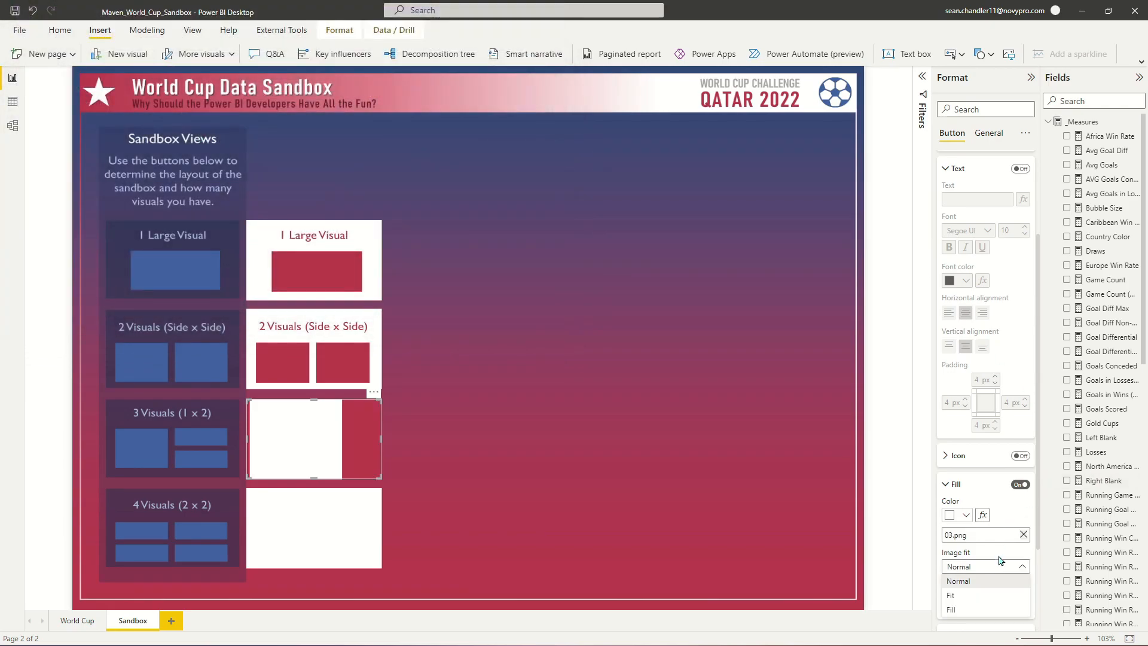
{"action": "left_click", "coordinate": [963, 595]}
Step: Give the copy beside 4 Visuals (2 x 2) the fill image 04.png with Fit image fit
{"action": "left_click", "coordinate": [295, 538]}
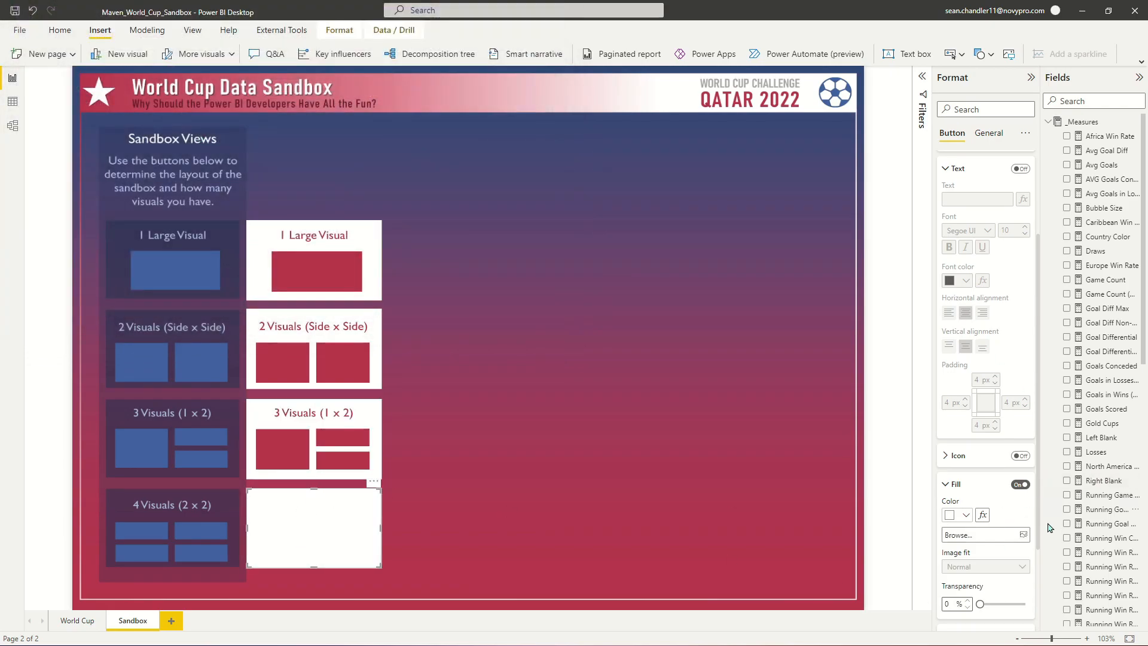
{"action": "left_click", "coordinate": [986, 535]}
{"action": "left_click", "coordinate": [353, 124]}
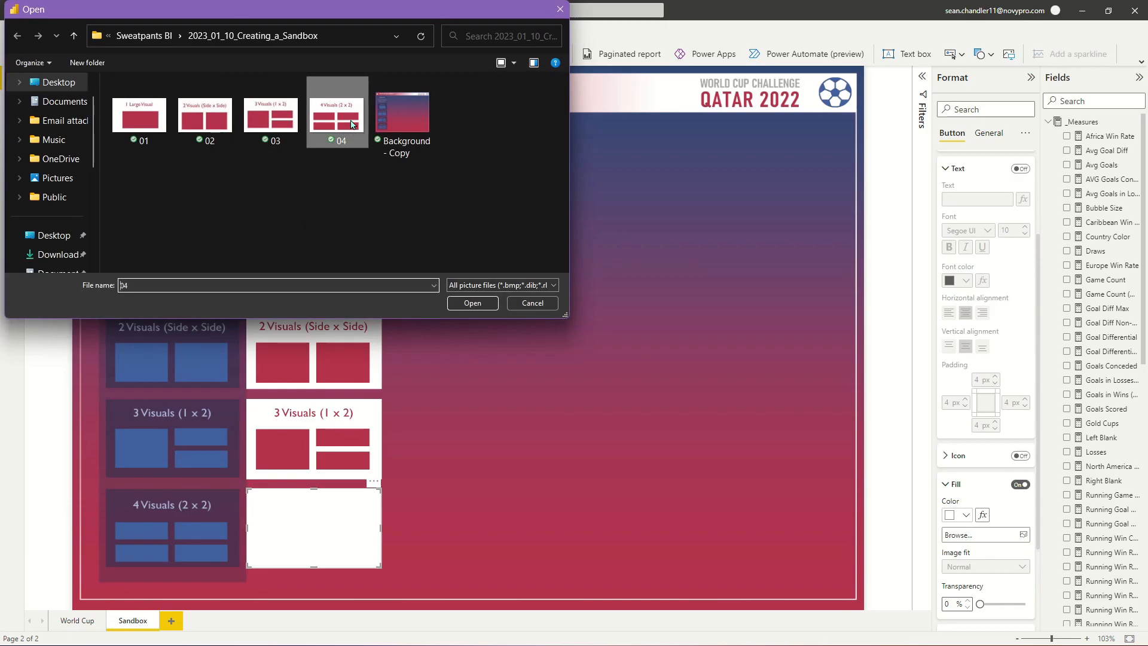
{"action": "double_click", "coordinate": [353, 125]}
{"action": "left_click", "coordinate": [1000, 565]}
{"action": "left_click", "coordinate": [975, 596]}
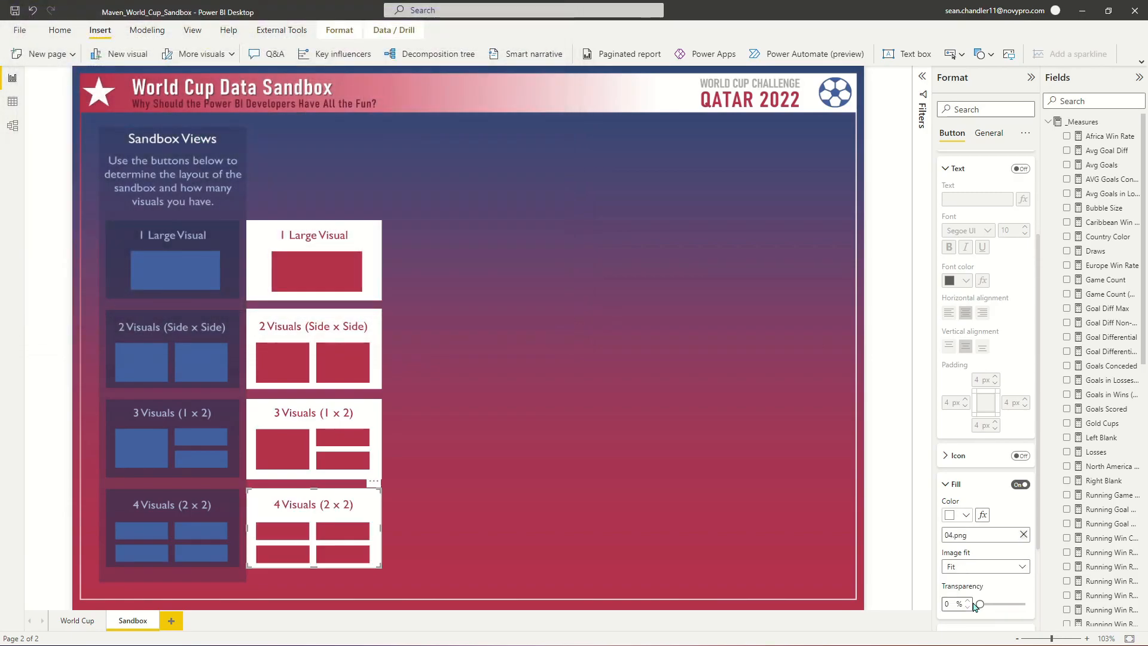
{"action": "left_click", "coordinate": [602, 474]}
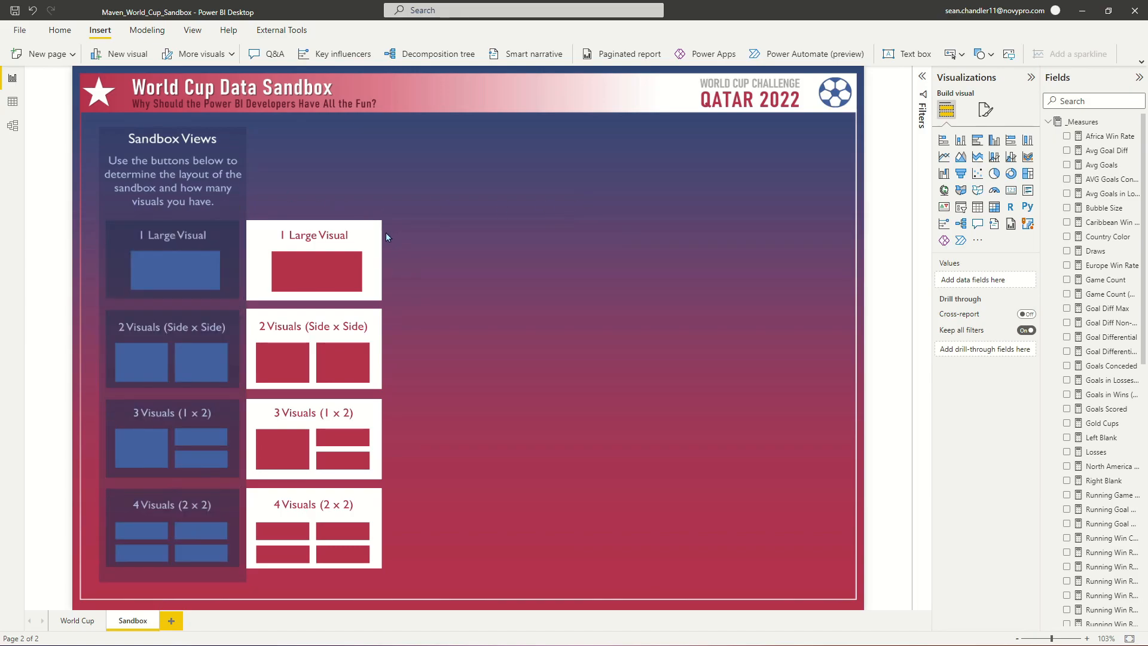
Step: Show the report's bookmarks and add four new bookmarks for the Sandbox page
{"action": "left_click", "coordinate": [192, 30]}
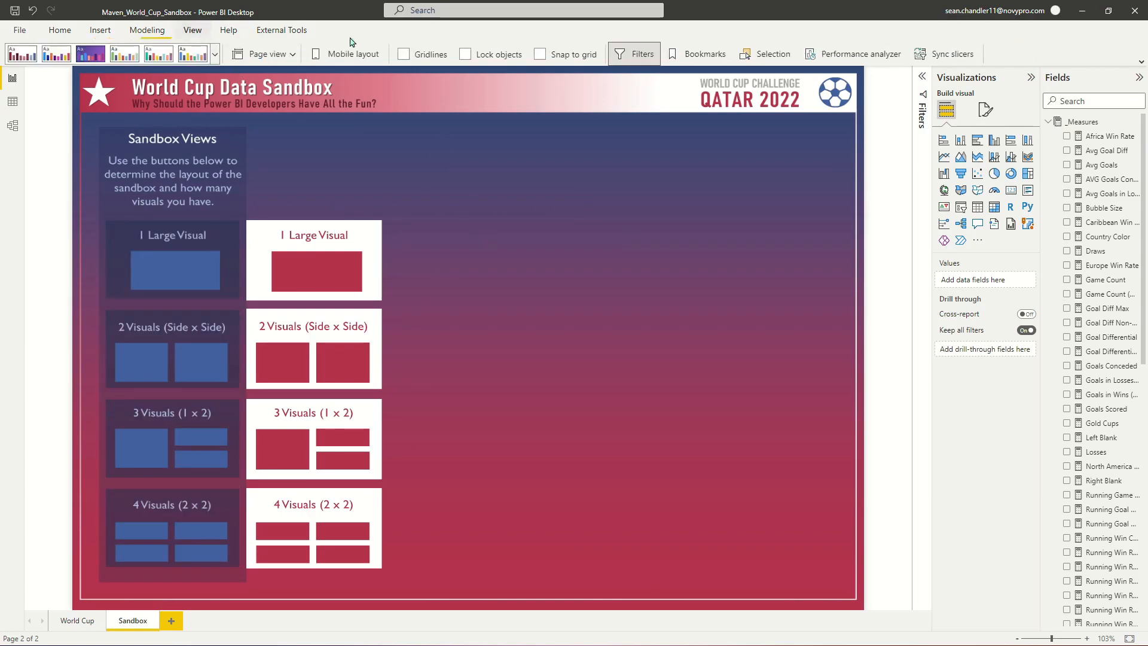
{"action": "left_click", "coordinate": [717, 52]}
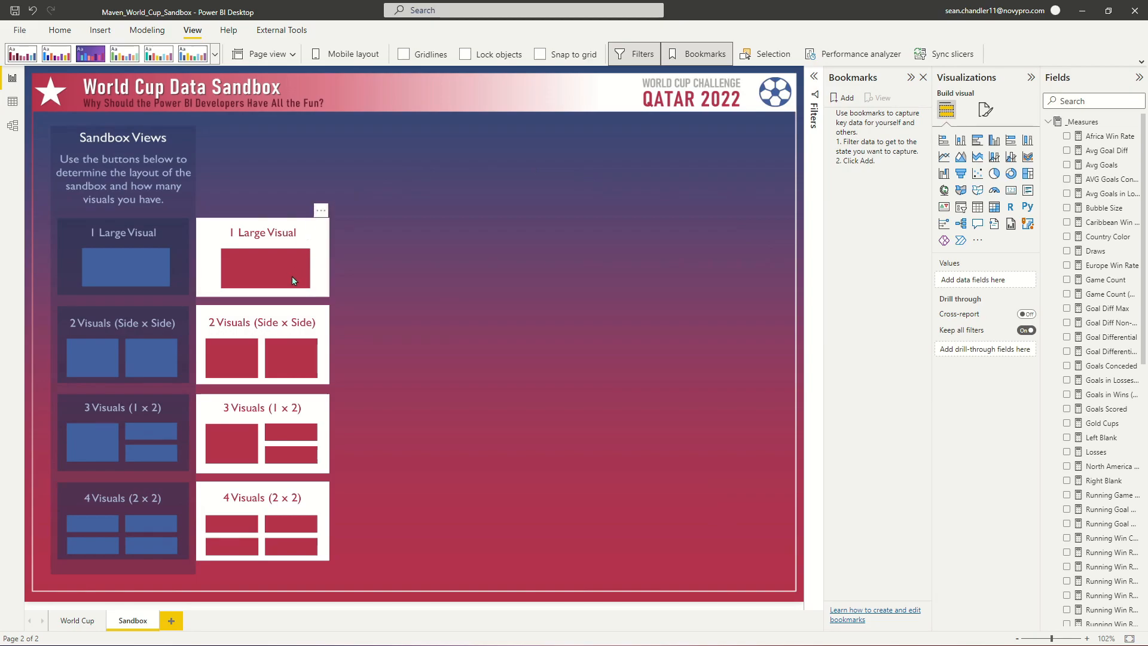
{"action": "left_click", "coordinate": [839, 100]}
{"action": "left_click", "coordinate": [839, 99]}
{"action": "left_click", "coordinate": [839, 100]}
{"action": "left_click", "coordinate": [839, 100]}
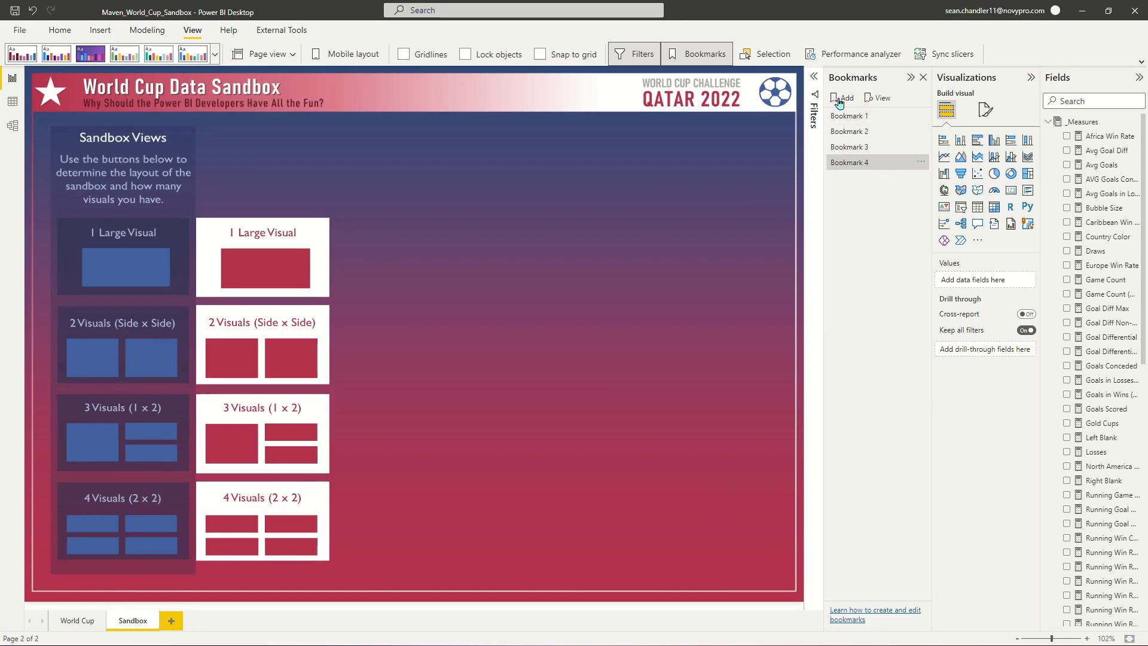
Step: Turn off the Data option for each of the four new bookmarks
{"action": "right_click", "coordinate": [876, 162]}
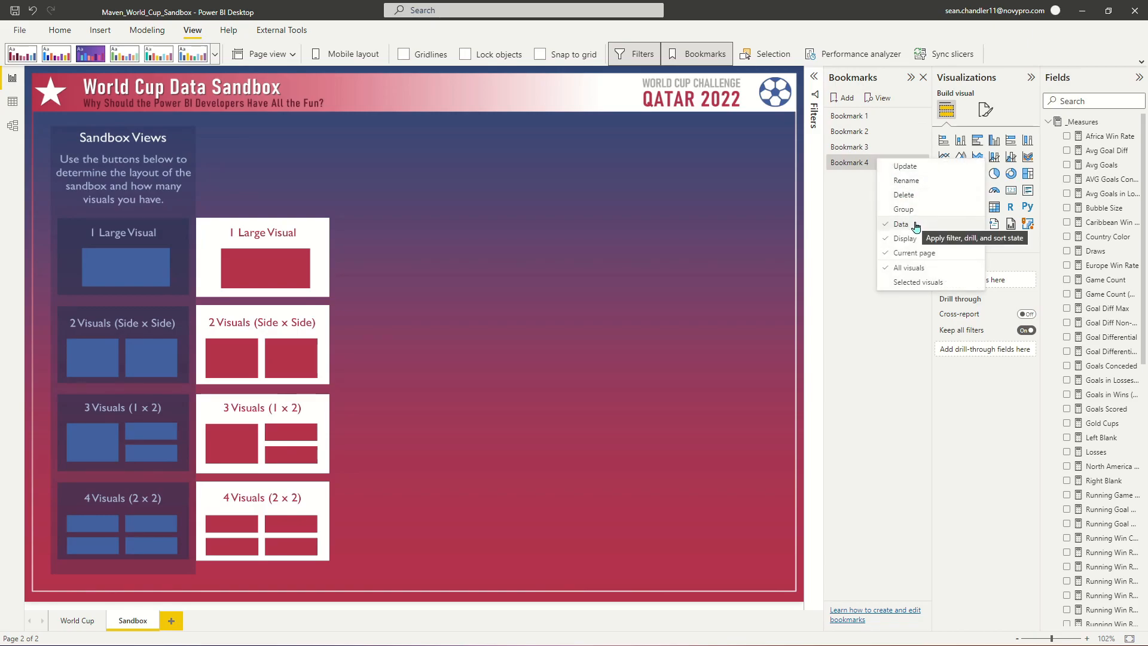
{"action": "key", "text": "Escape"}
{"action": "right_click", "coordinate": [869, 148]}
{"action": "key", "text": "Escape"}
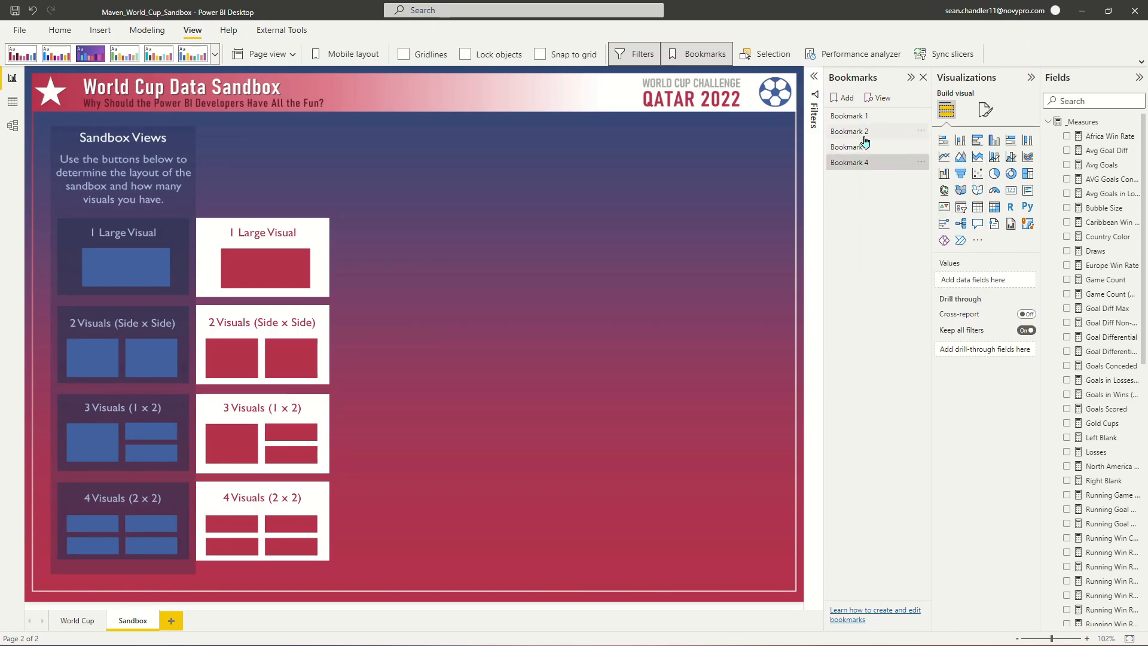
{"action": "right_click", "coordinate": [863, 132]}
{"action": "key", "text": "Escape"}
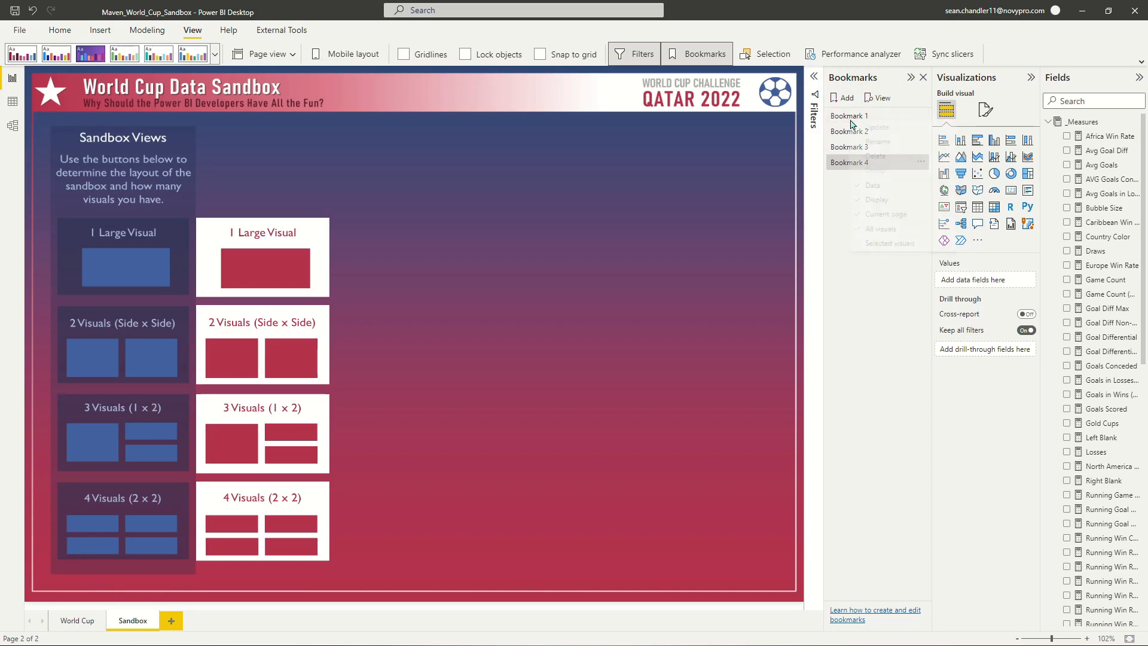
{"action": "right_click", "coordinate": [850, 117]}
{"action": "key", "text": "Escape"}
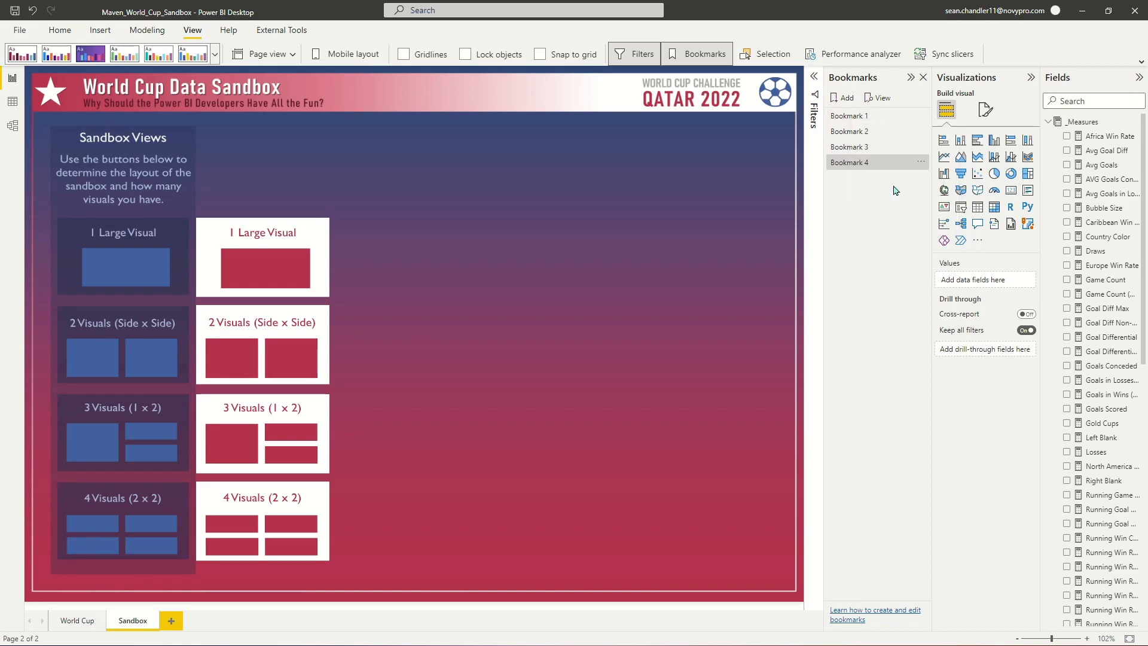
Step: Add a fifth bookmark and rename it Reset Sandbox
{"action": "left_click", "coordinate": [843, 99]}
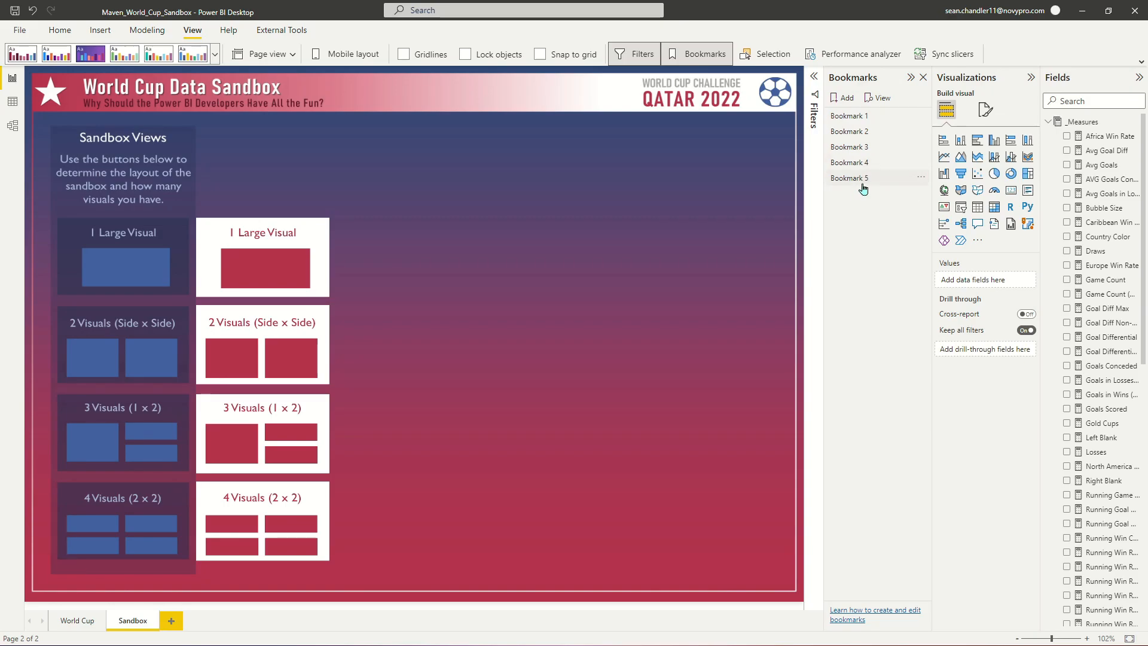
{"action": "right_click", "coordinate": [861, 179]}
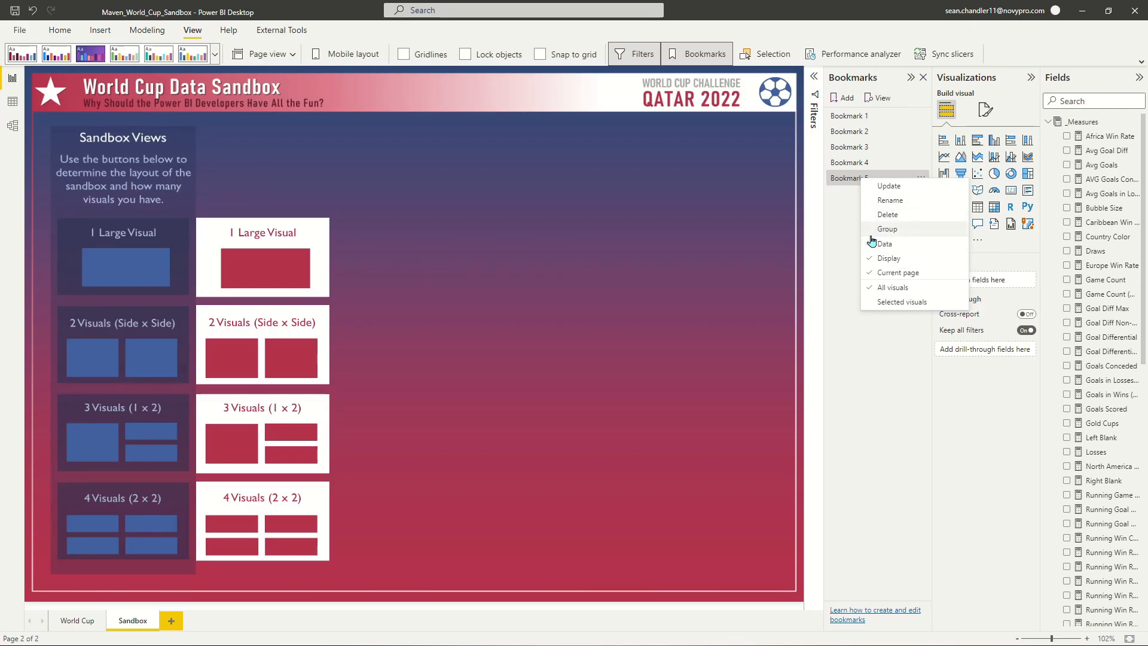
{"action": "double_click", "coordinate": [845, 178]}
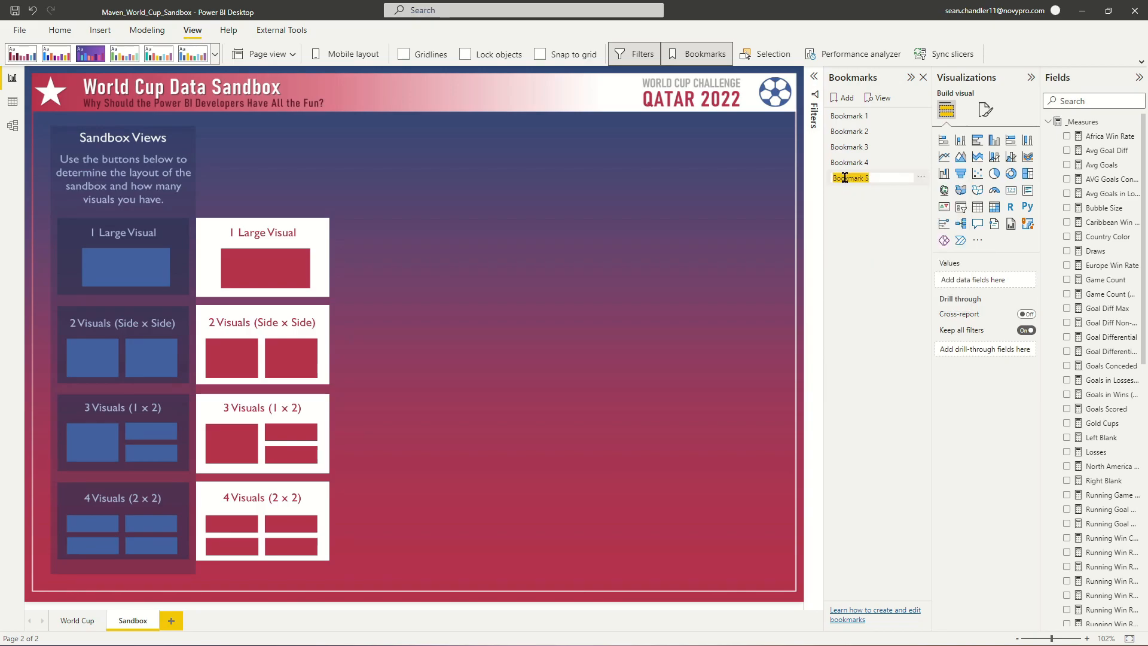
{"action": "type", "text": "Reset Sandbox"}
{"action": "key", "text": "Return"}
Step: Rename the first bookmark 1 Large Visual and the second bookmark 2 Visuals
{"action": "double_click", "coordinate": [848, 116]}
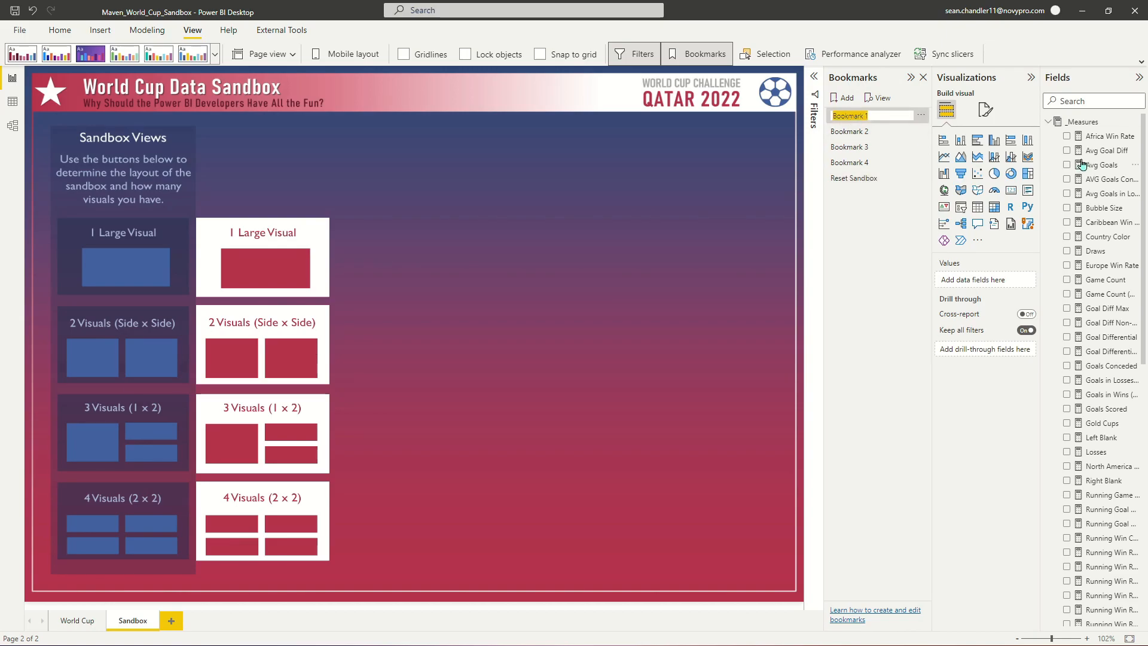
{"action": "type", "text": "1 L"}
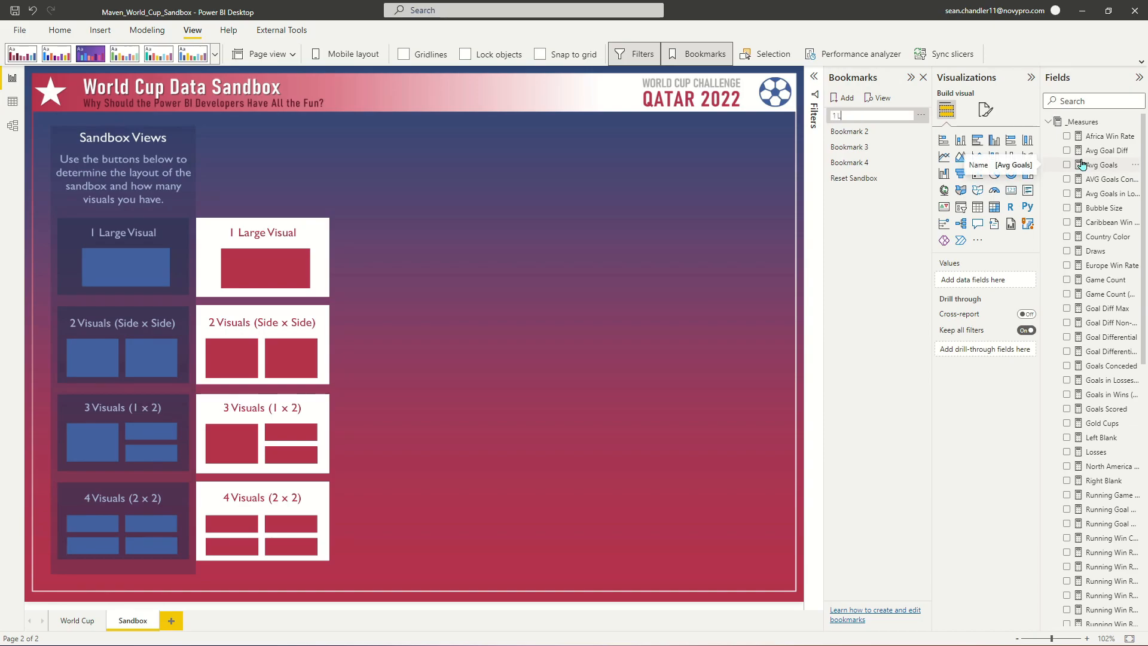
{"action": "type", "text": "arge Visual"}
{"action": "key", "text": "Return"}
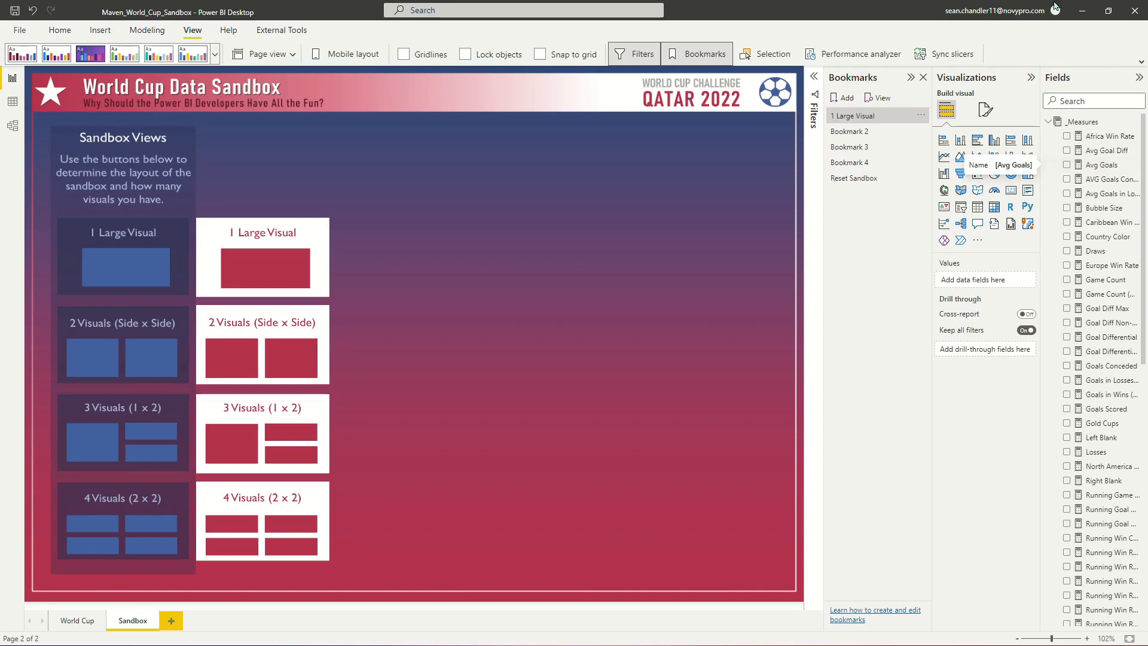
{"action": "left_click", "coordinate": [861, 133]}
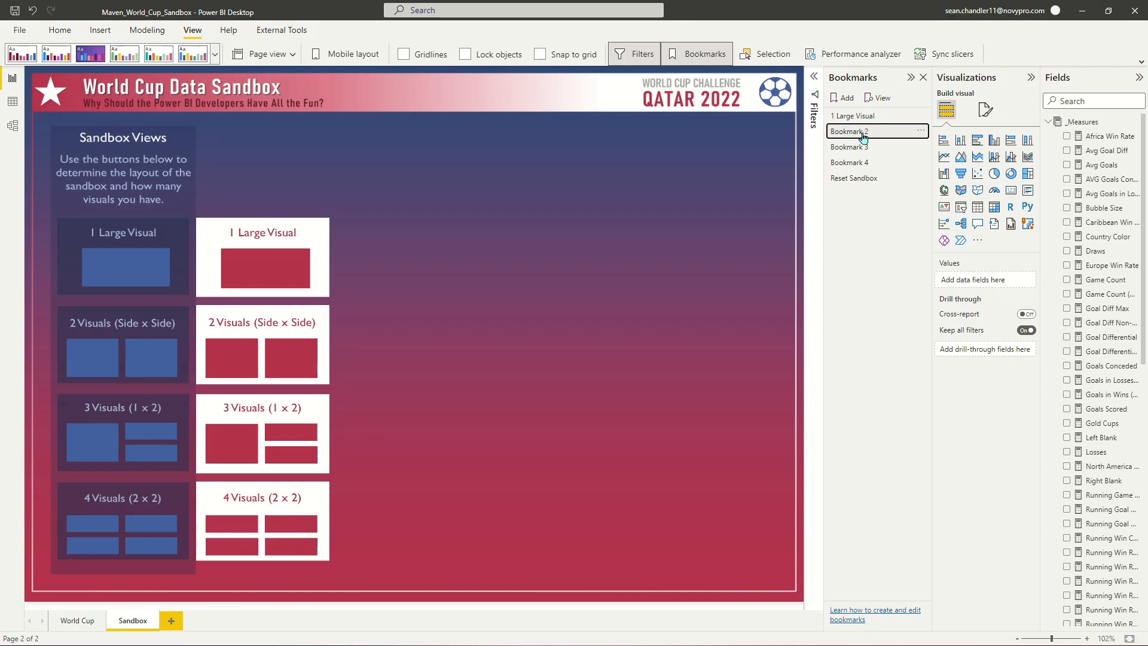
{"action": "double_click", "coordinate": [863, 133]}
{"action": "type", "text": "2 Visual"}
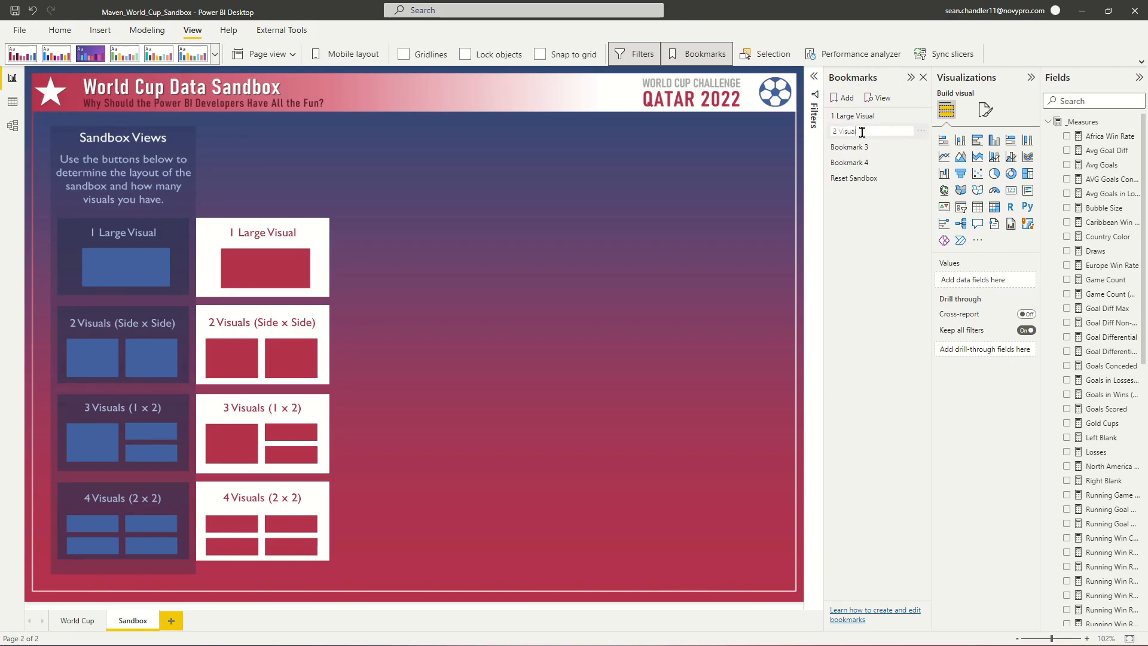
{"action": "type", "text": "s"}
{"action": "key", "text": "Return"}
Step: Rename the third bookmark 3 Visuals and the fourth bookmark 4 Visuals
{"action": "double_click", "coordinate": [862, 148]}
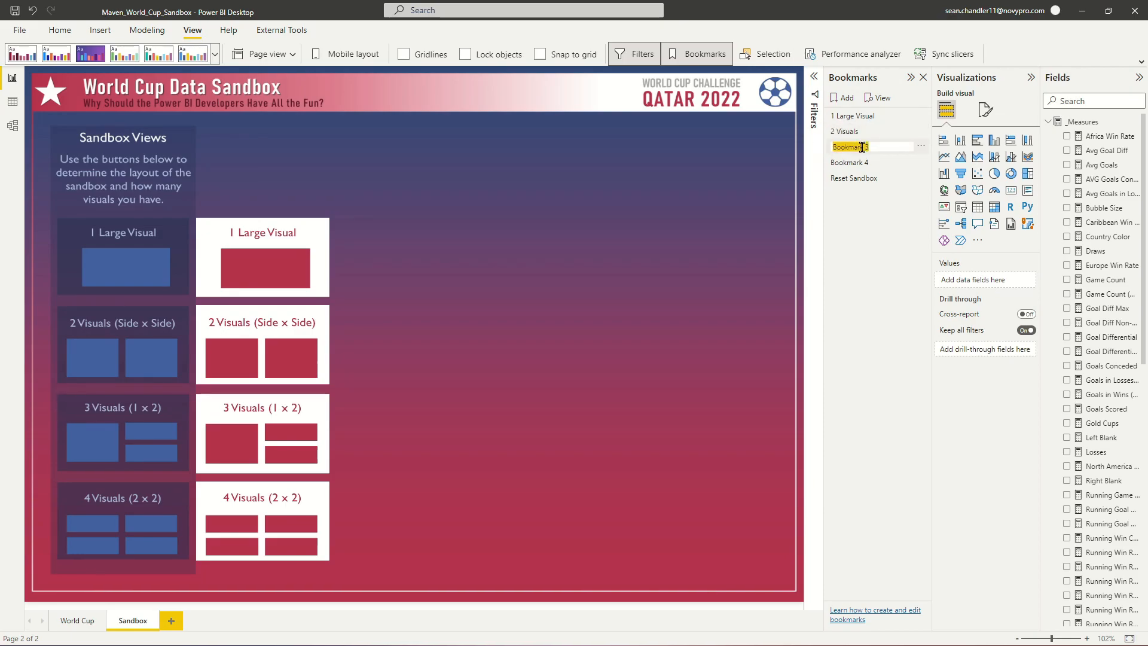
{"action": "type", "text": "3 Visuals"}
{"action": "key", "text": "Return"}
{"action": "double_click", "coordinate": [853, 163]}
{"action": "type", "text": "4 Visuals"}
{"action": "key", "text": "Return"}
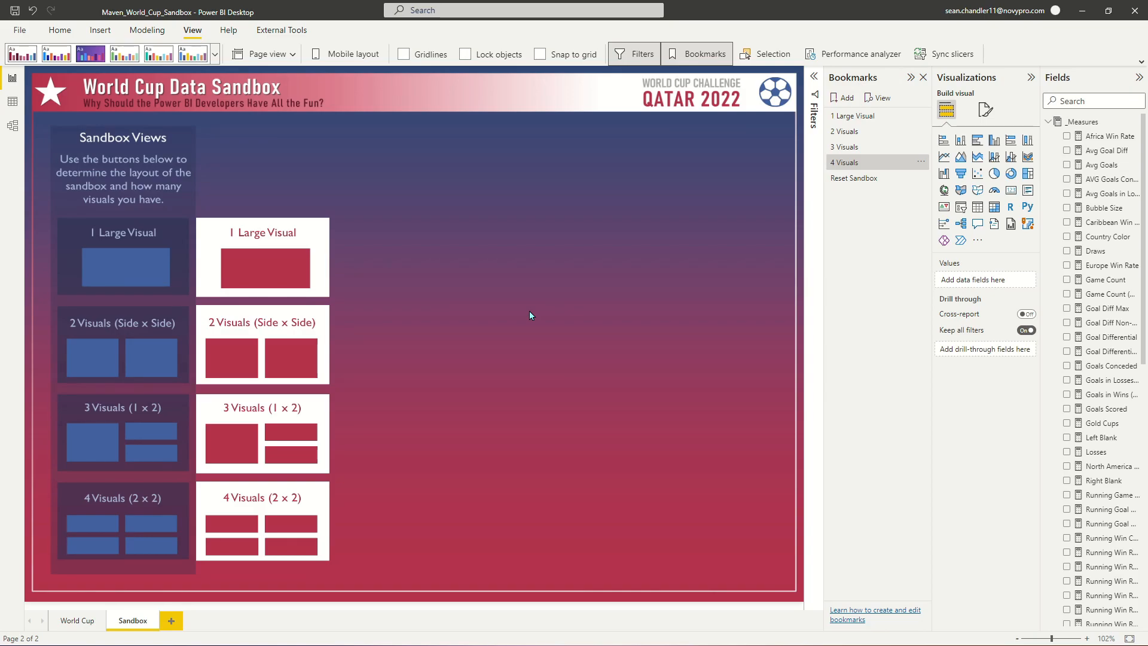
Step: Rename the layers of the dark 4 Visuals and 3 Visuals buttons to Off
{"action": "left_click", "coordinate": [780, 54]}
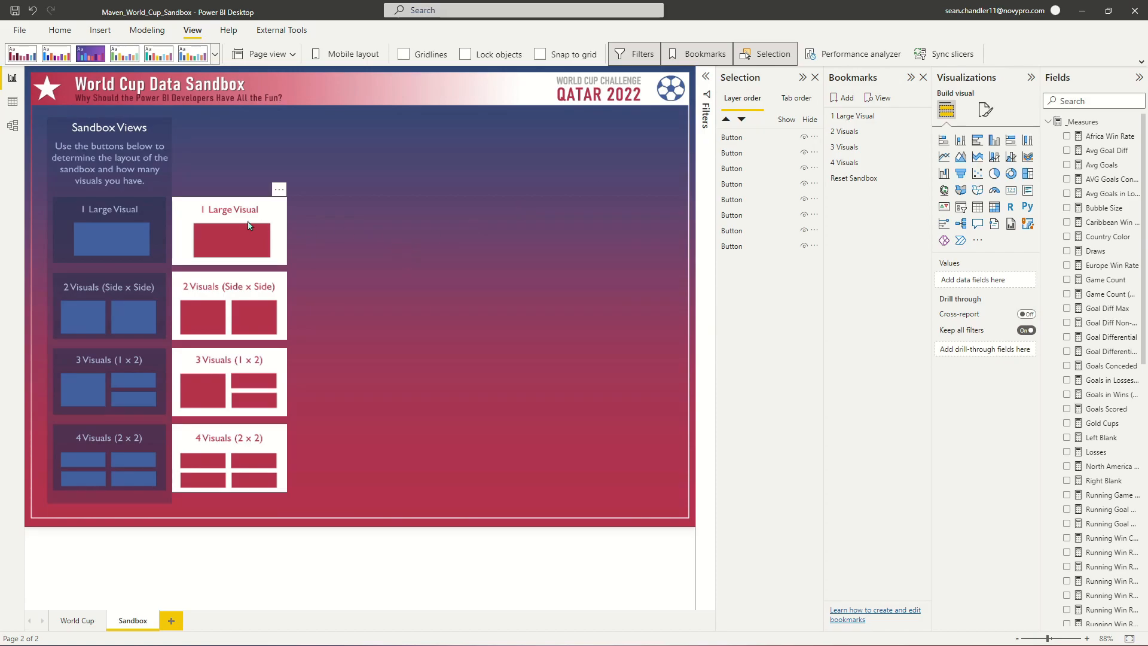
{"action": "left_click", "coordinate": [99, 224]}
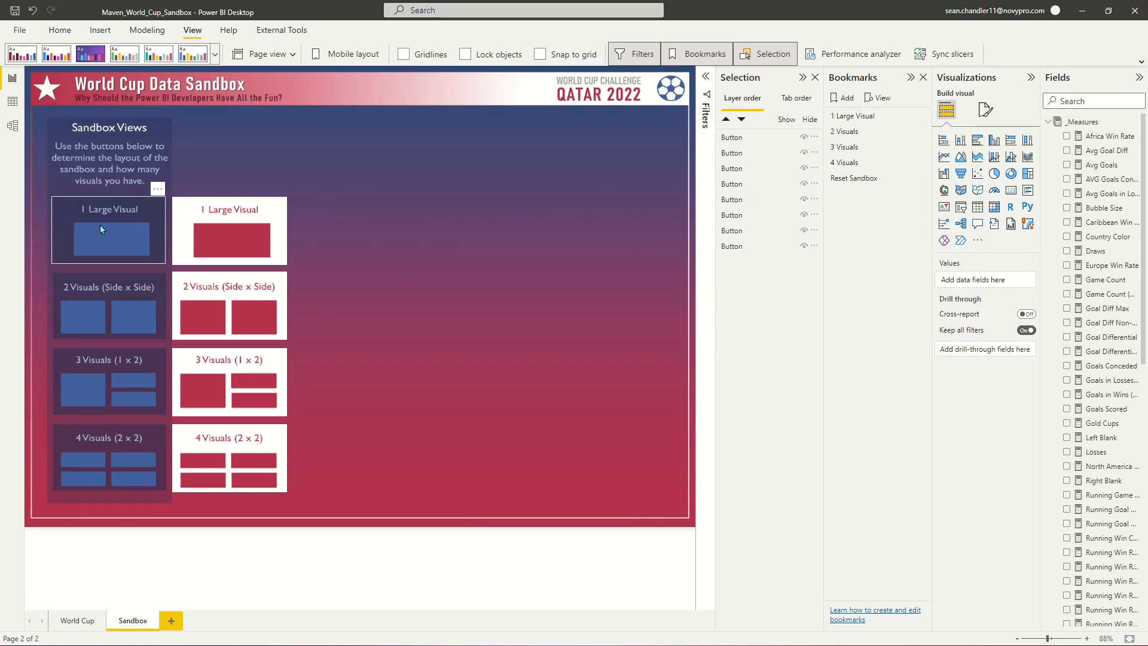
{"action": "left_click", "coordinate": [93, 301], "text": "ctrl"}
{"action": "left_click", "coordinate": [111, 376], "text": "ctrl"}
{"action": "left_click", "coordinate": [108, 439], "text": "ctrl"}
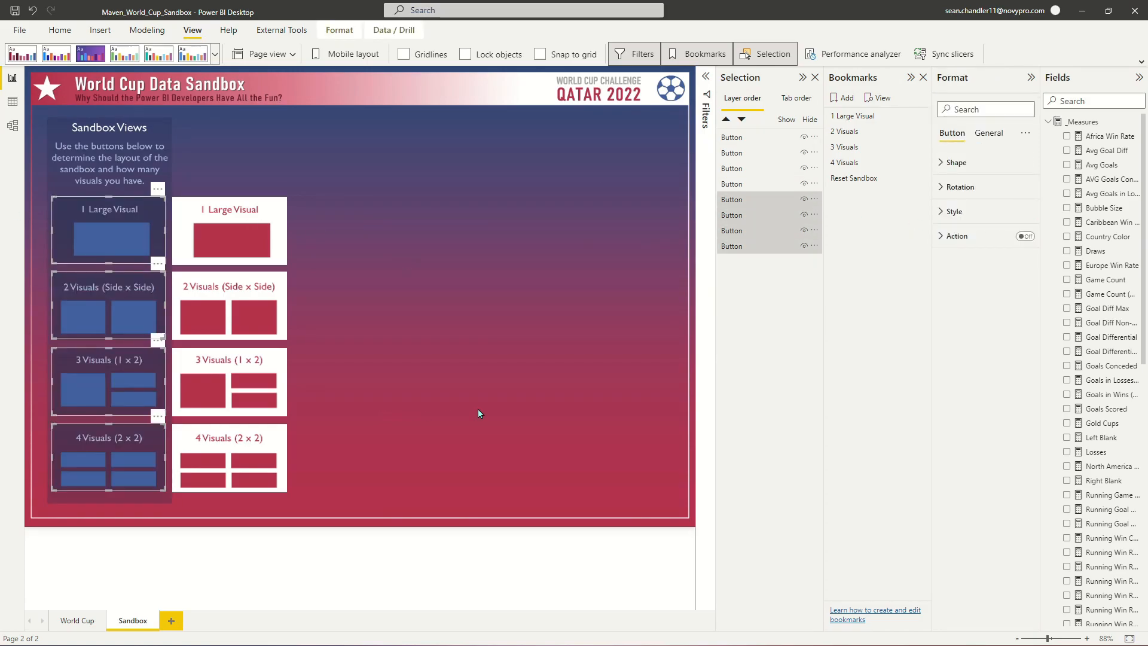
{"action": "double_click", "coordinate": [759, 199]}
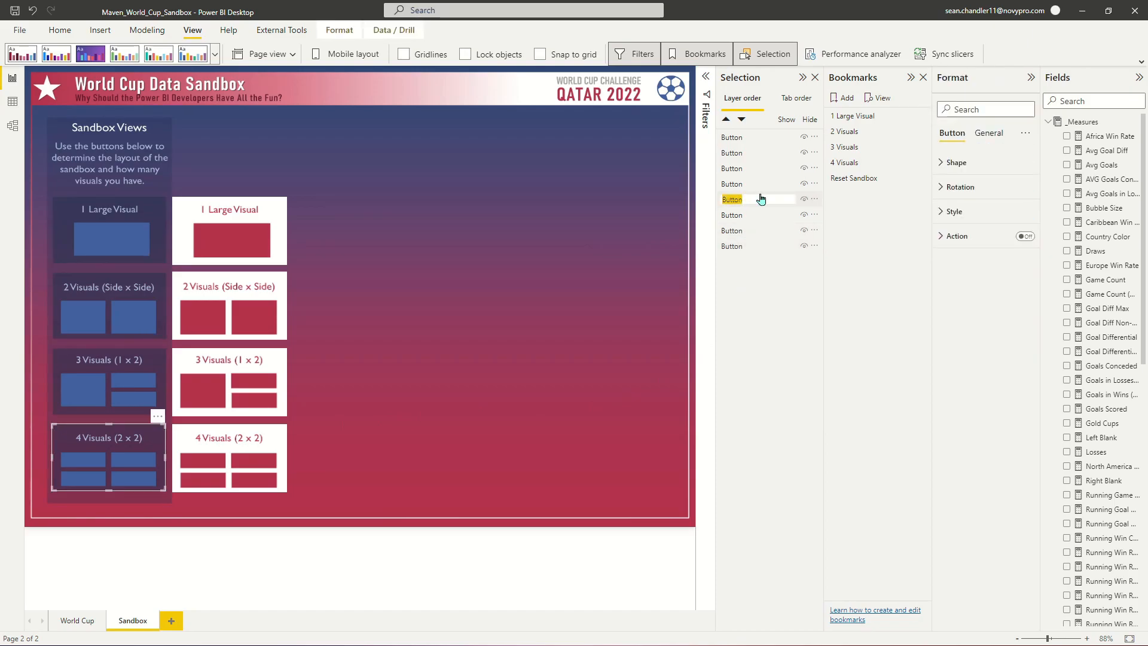
{"action": "type", "text": "Off"}
{"action": "key", "text": "Return"}
{"action": "double_click", "coordinate": [757, 215]}
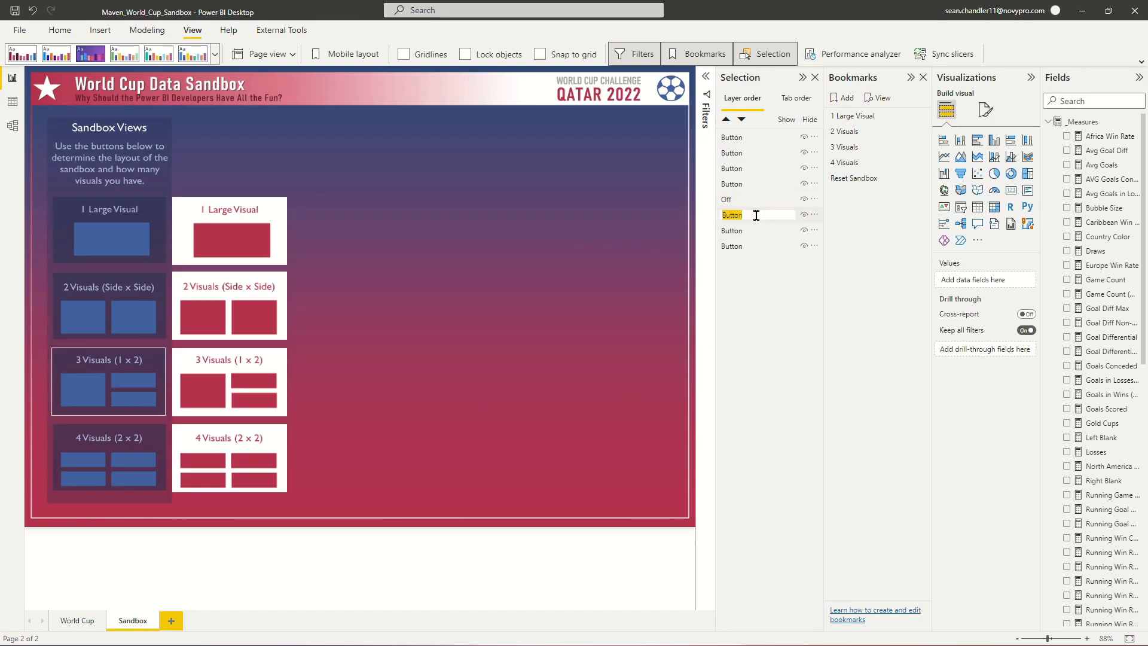
{"action": "type", "text": "Off"}
{"action": "key", "text": "Return"}
Step: Rename the layers of the dark 2 Visuals and 1 Large Visual buttons to Off
{"action": "double_click", "coordinate": [745, 231]}
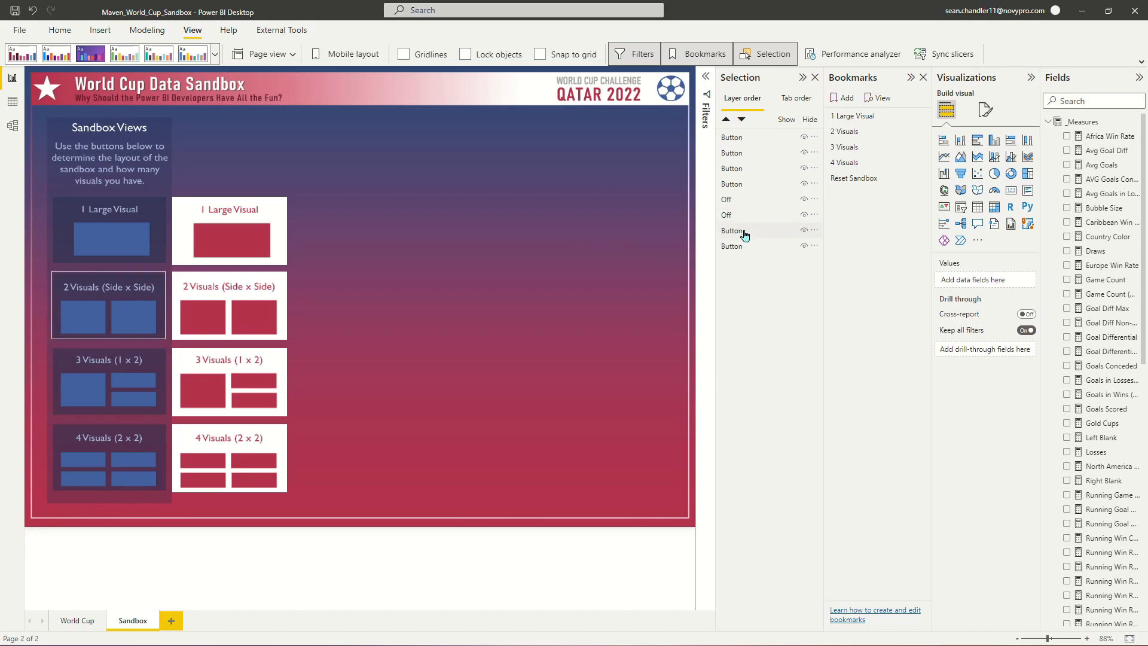
{"action": "type", "text": "Off"}
{"action": "key", "text": "Return"}
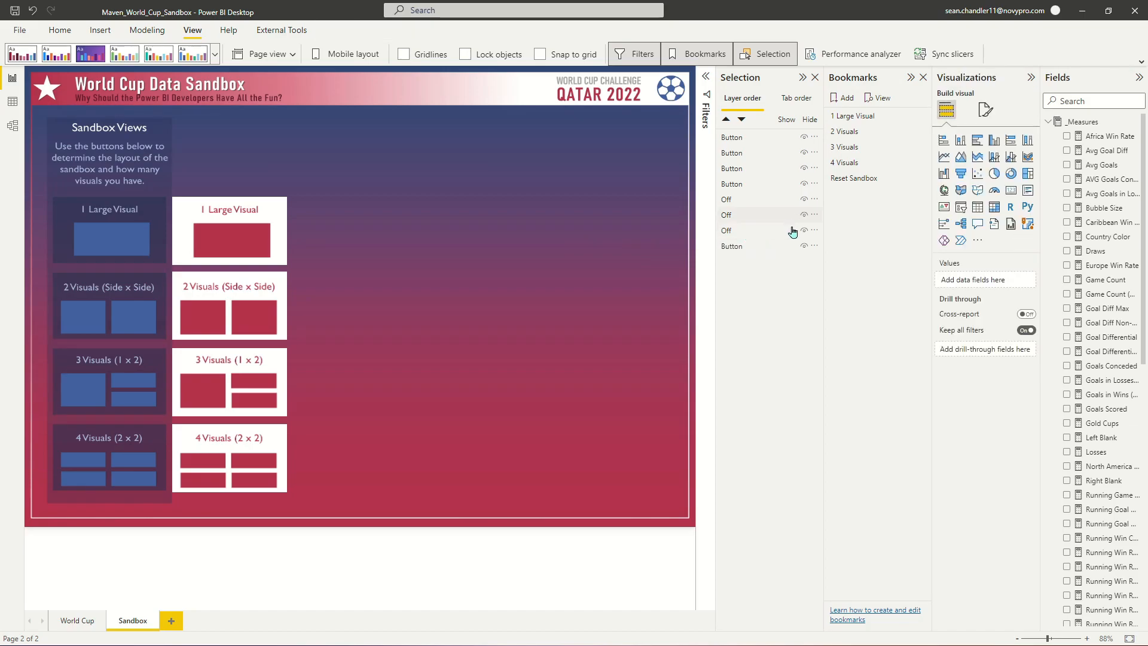
{"action": "double_click", "coordinate": [740, 246]}
{"action": "type", "text": "Off"}
{"action": "key", "text": "Return"}
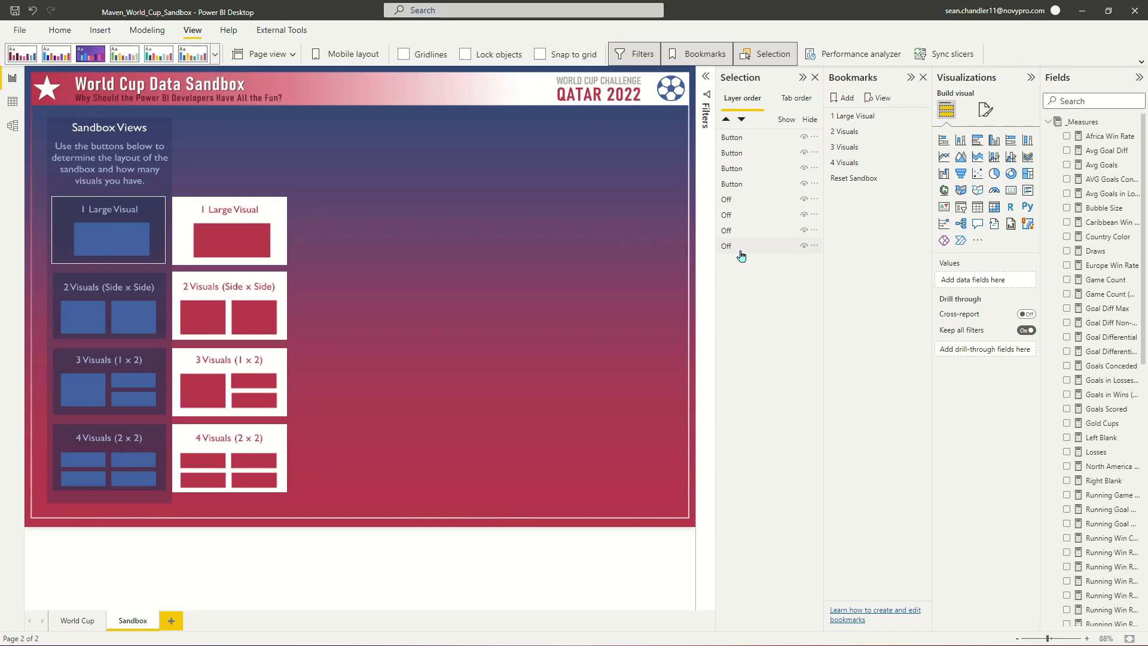
Step: Rename the layers of the highlighted 4 Visuals and 3 Visuals buttons to On
{"action": "double_click", "coordinate": [739, 137]}
{"action": "type", "text": "On"}
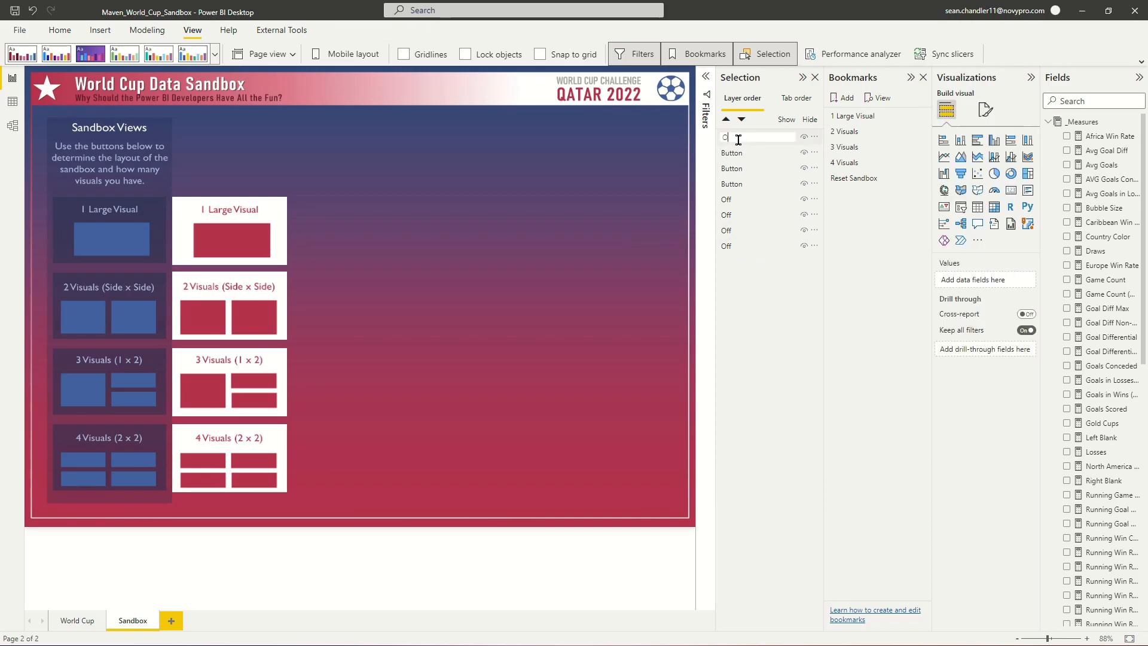
{"action": "key", "text": "Return"}
{"action": "double_click", "coordinate": [735, 154]}
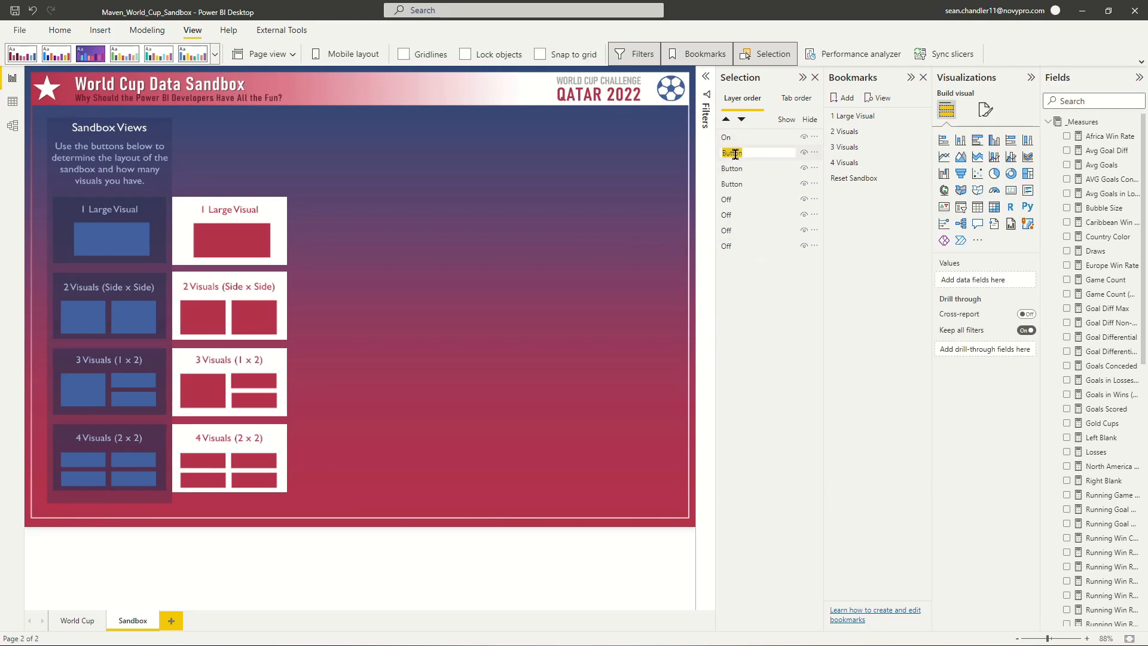
{"action": "type", "text": "On"}
{"action": "key", "text": "Return"}
Step: Rename the layers of the highlighted 2 Visuals and 1 Large Visual buttons to On
{"action": "double_click", "coordinate": [734, 168]}
{"action": "type", "text": "On"}
{"action": "key", "text": "Return"}
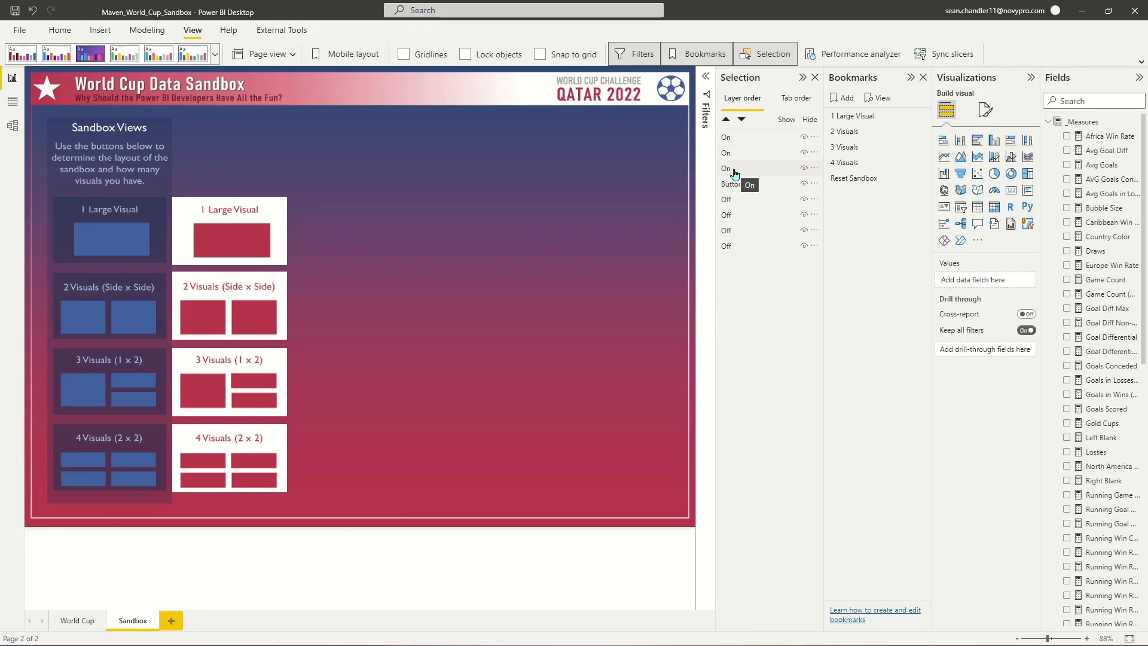
{"action": "double_click", "coordinate": [736, 183]}
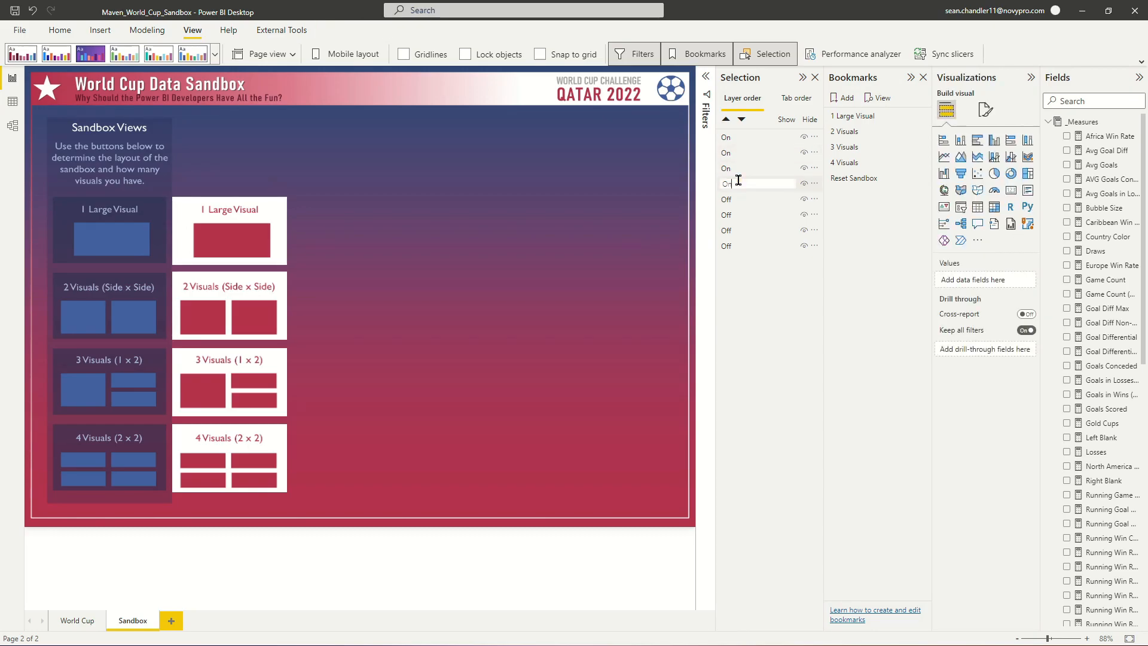
{"action": "type", "text": "On"}
{"action": "key", "text": "Return"}
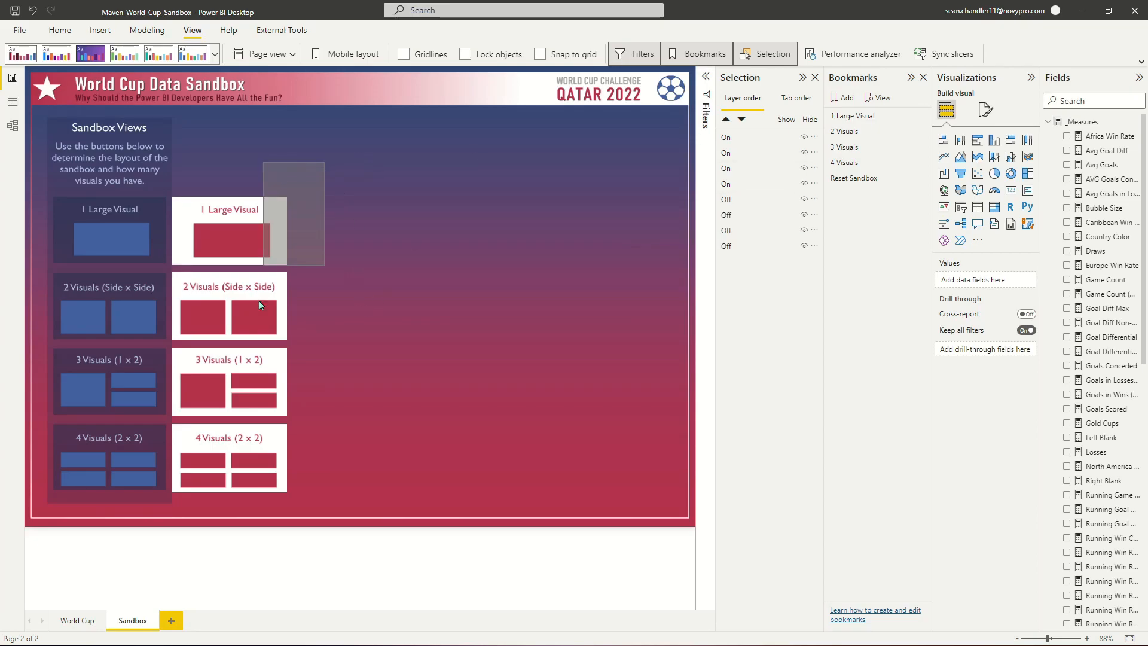
Step: Move the four highlighted buttons together horizontally so they exactly cover their dark counterparts in the Sandbox Views panel
{"action": "left_click_drag", "start_coordinate": [260, 305], "coordinate": [151, 523]}
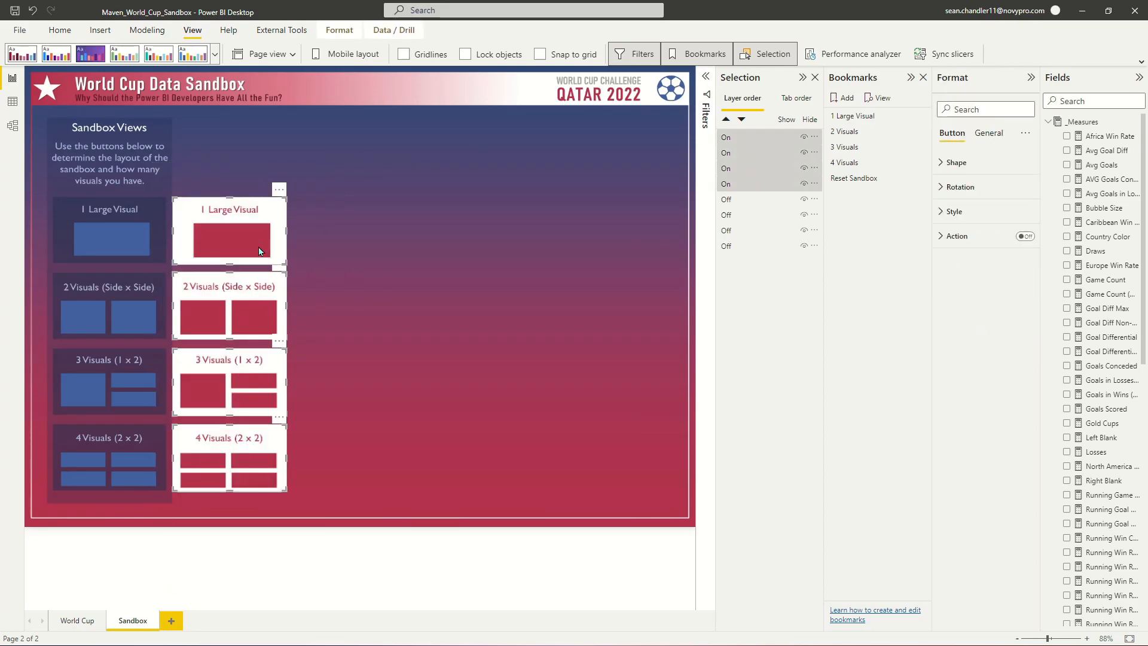
{"action": "key", "text": "Left"}
{"action": "key", "text": "Left"}
{"action": "key", "text": "Left"}
{"action": "key", "text": "Left"}
{"action": "key", "text": "Left"}
{"action": "key", "text": "Left"}
{"action": "key", "text": "Left"}
{"action": "key", "text": "Left"}
{"action": "key", "text": "Left"}
{"action": "key", "text": "Left"}
{"action": "key", "text": "Left"}
{"action": "key", "text": "Left"}
{"action": "key", "text": "Left"}
{"action": "key", "text": "Left"}
{"action": "key", "text": "Left"}
{"action": "key", "text": "Left"}
{"action": "key", "text": "Left"}
{"action": "key", "text": "Left"}
{"action": "key", "text": "Left"}
{"action": "key", "text": "Left"}
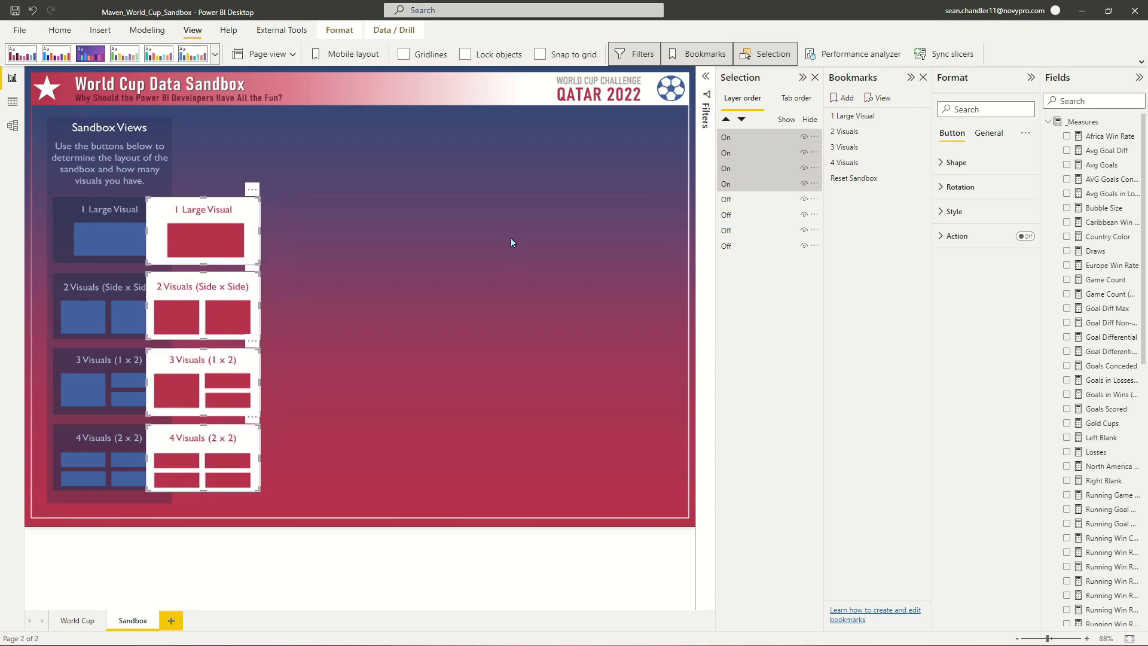
{"action": "key", "text": "Left"}
{"action": "key", "text": "Left"}
{"action": "key", "text": "Left"}
{"action": "key", "text": "Left"}
{"action": "key", "text": "Left"}
{"action": "key", "text": "Left"}
{"action": "key", "text": "Left"}
{"action": "key", "text": "Left"}
{"action": "key", "text": "Left"}
{"action": "key", "text": "Left"}
{"action": "key", "text": "Left"}
{"action": "key", "text": "Left"}
{"action": "key", "text": "Left"}
{"action": "key", "text": "Left"}
{"action": "key", "text": "Left"}
{"action": "key", "text": "Left"}
{"action": "key", "text": "Left"}
{"action": "key", "text": "Left"}
{"action": "key", "text": "Left"}
{"action": "key", "text": "Left"}
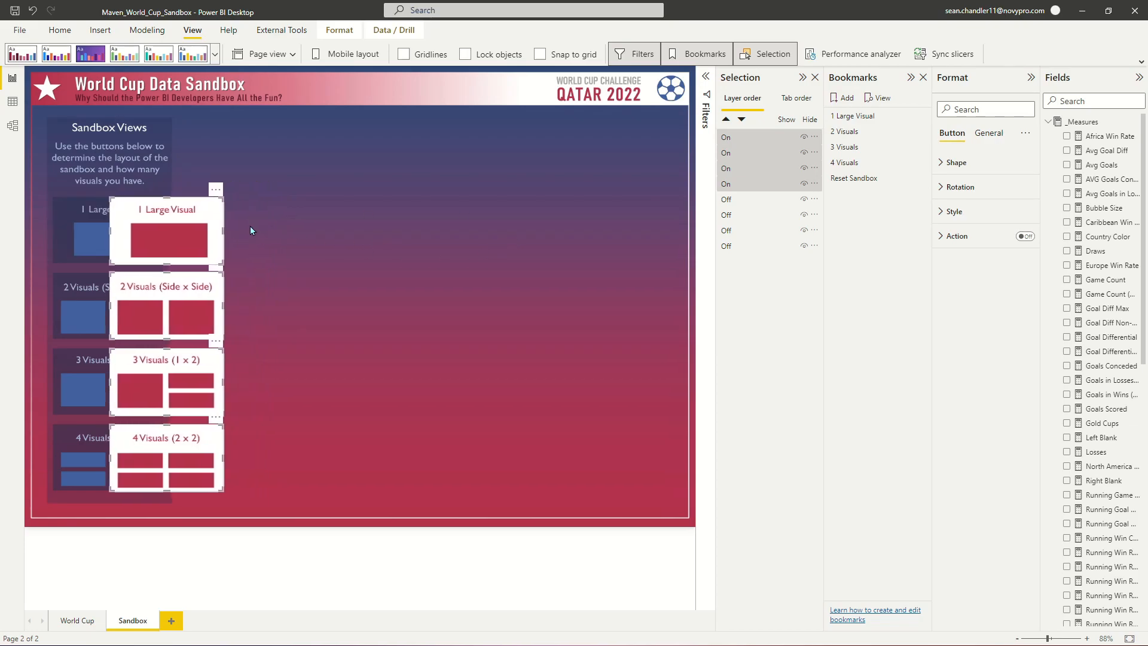
{"action": "key", "text": "Left"}
{"action": "key", "text": "Left"}
{"action": "key", "text": "Left"}
{"action": "key", "text": "Left"}
{"action": "key", "text": "Left"}
{"action": "key", "text": "Left"}
{"action": "key", "text": "Left"}
{"action": "key", "text": "Left"}
{"action": "key", "text": "Left"}
{"action": "key", "text": "Left"}
{"action": "key", "text": "Left"}
{"action": "key", "text": "Left"}
{"action": "key", "text": "Left"}
{"action": "key", "text": "Left"}
{"action": "key", "text": "Left"}
{"action": "key", "text": "Left"}
{"action": "key", "text": "Left"}
{"action": "key", "text": "Left"}
{"action": "key", "text": "Left"}
{"action": "key", "text": "Left"}
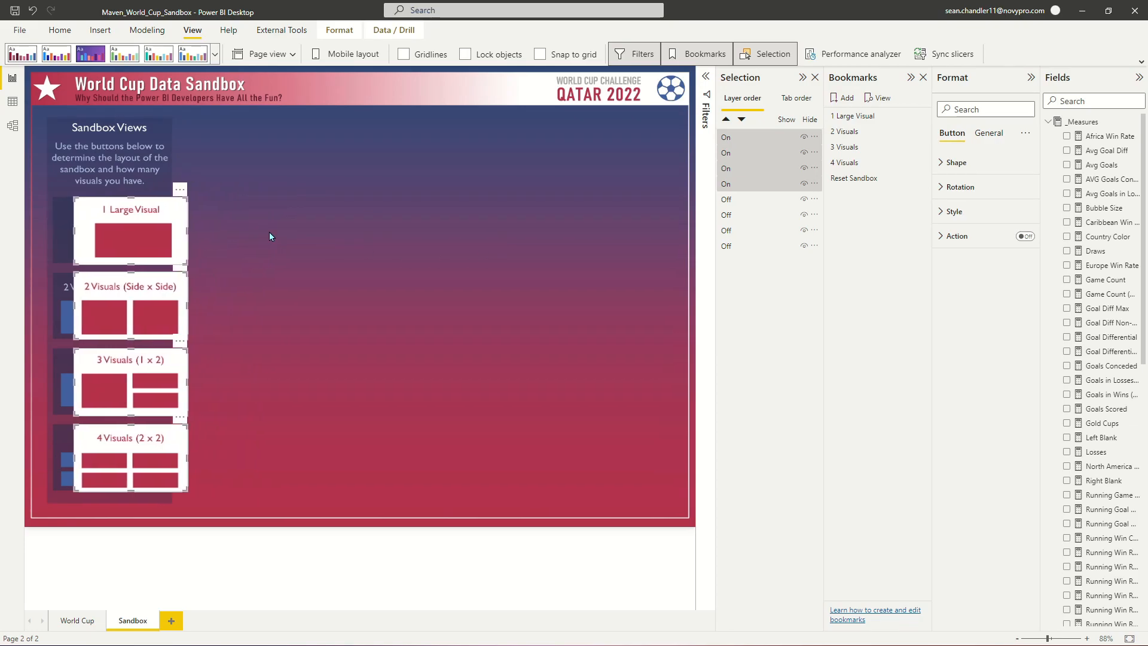
{"action": "key", "text": "Left"}
{"action": "key", "text": "Left"}
{"action": "key", "text": "Left"}
{"action": "key", "text": "Left"}
{"action": "key", "text": "Left"}
{"action": "key", "text": "Left"}
{"action": "key", "text": "Left"}
{"action": "key", "text": "Left"}
{"action": "key", "text": "Left"}
{"action": "key", "text": "Left"}
{"action": "key", "text": "Left"}
{"action": "key", "text": "Left"}
{"action": "key", "text": "Left"}
{"action": "key", "text": "Left"}
{"action": "key", "text": "Left"}
{"action": "key", "text": "Left"}
{"action": "key", "text": "Left"}
{"action": "key", "text": "Left"}
{"action": "key", "text": "Left"}
{"action": "key", "text": "Left"}
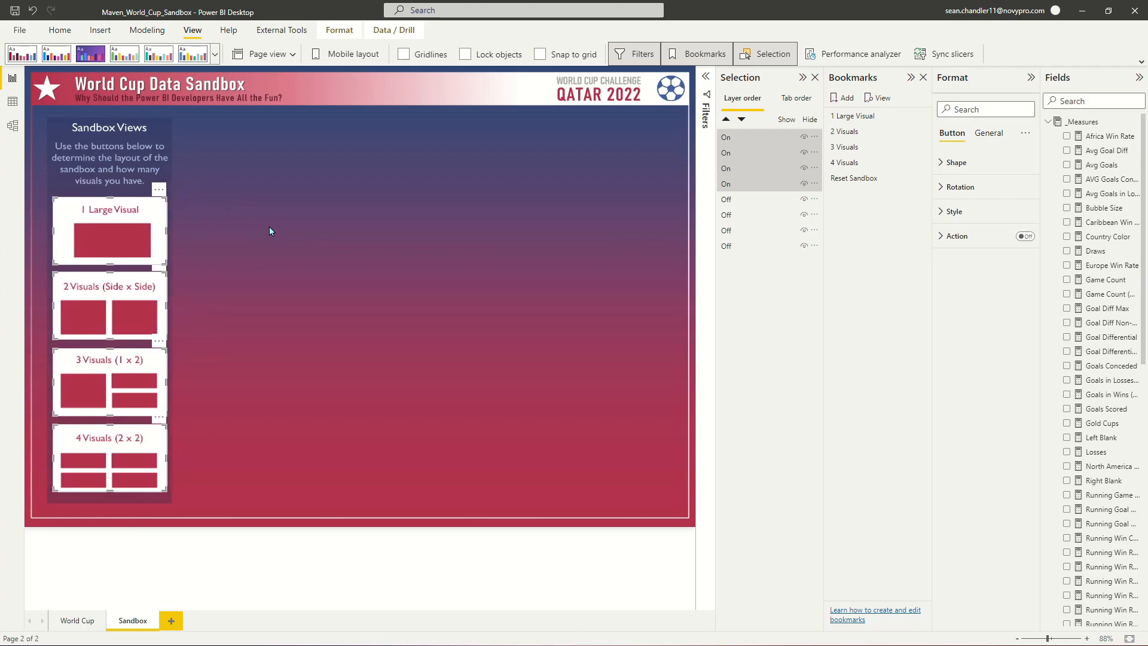
{"action": "key", "text": "Left"}
{"action": "left_click", "coordinate": [272, 227]}
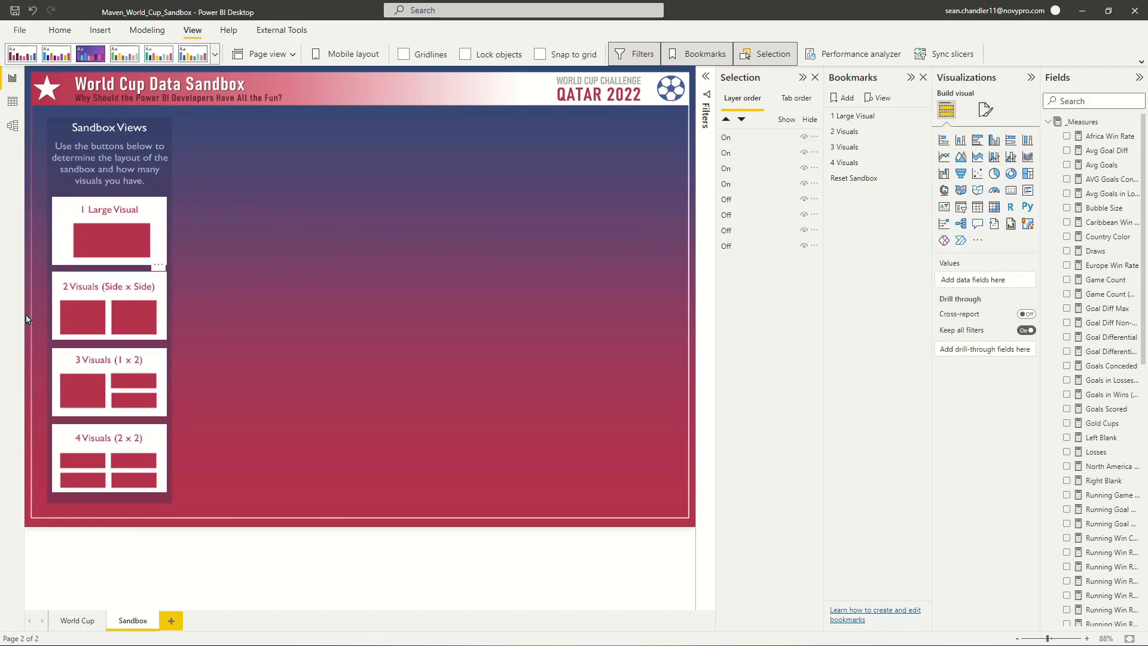
Step: Hide the highlighted copies of the 2 Visuals, 3 Visuals and 4 Visuals buttons
{"action": "left_click", "coordinate": [164, 315]}
{"action": "left_click", "coordinate": [135, 362], "text": "ctrl"}
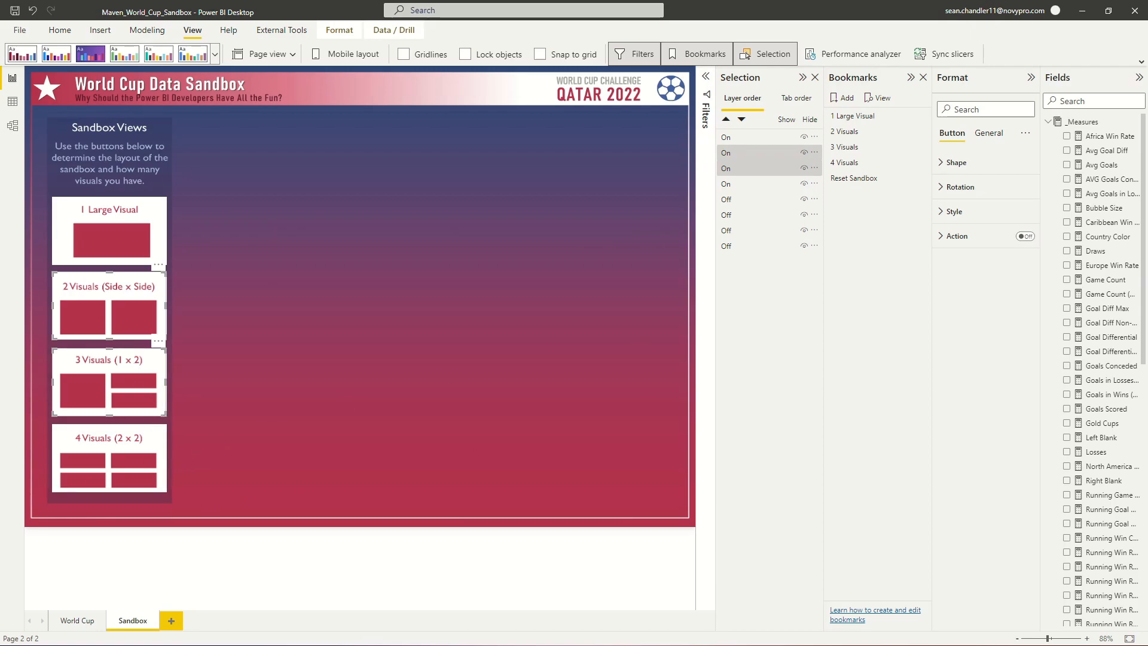
{"action": "left_click", "coordinate": [97, 494], "text": "ctrl"}
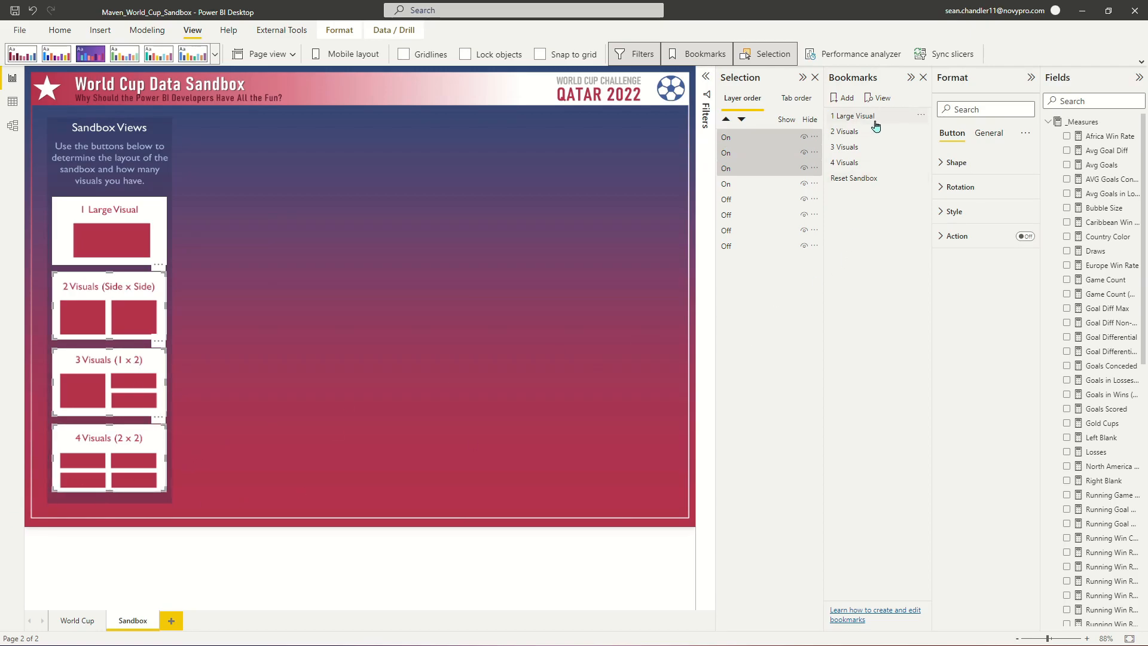
{"action": "left_click", "coordinate": [803, 137]}
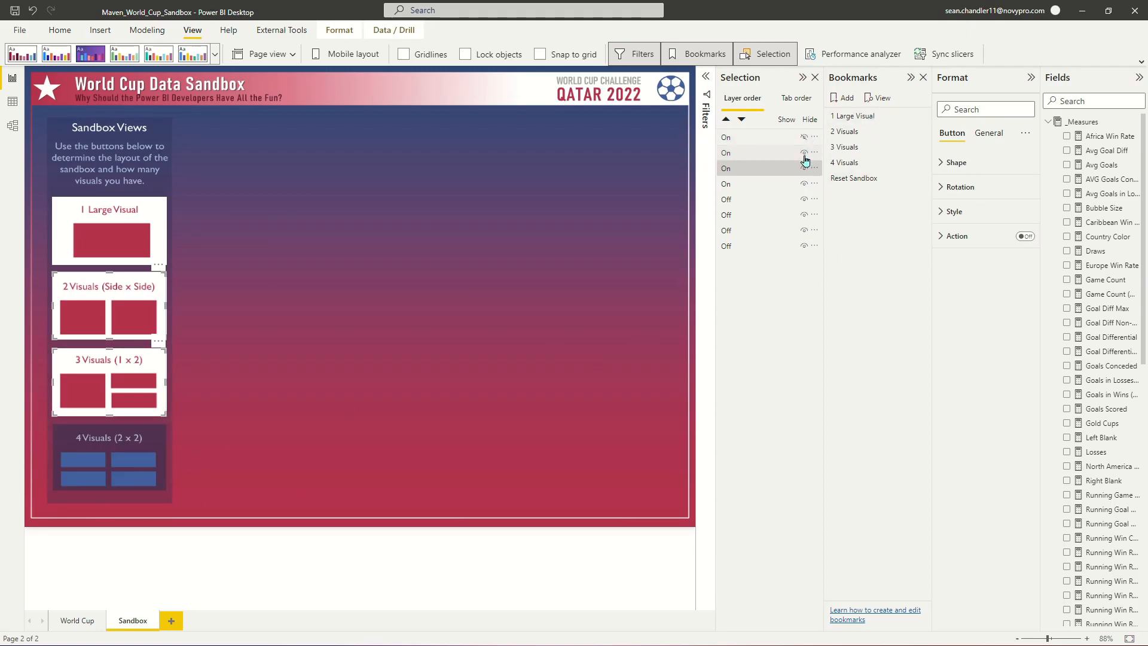
{"action": "left_click", "coordinate": [804, 152]}
{"action": "left_click", "coordinate": [803, 168]}
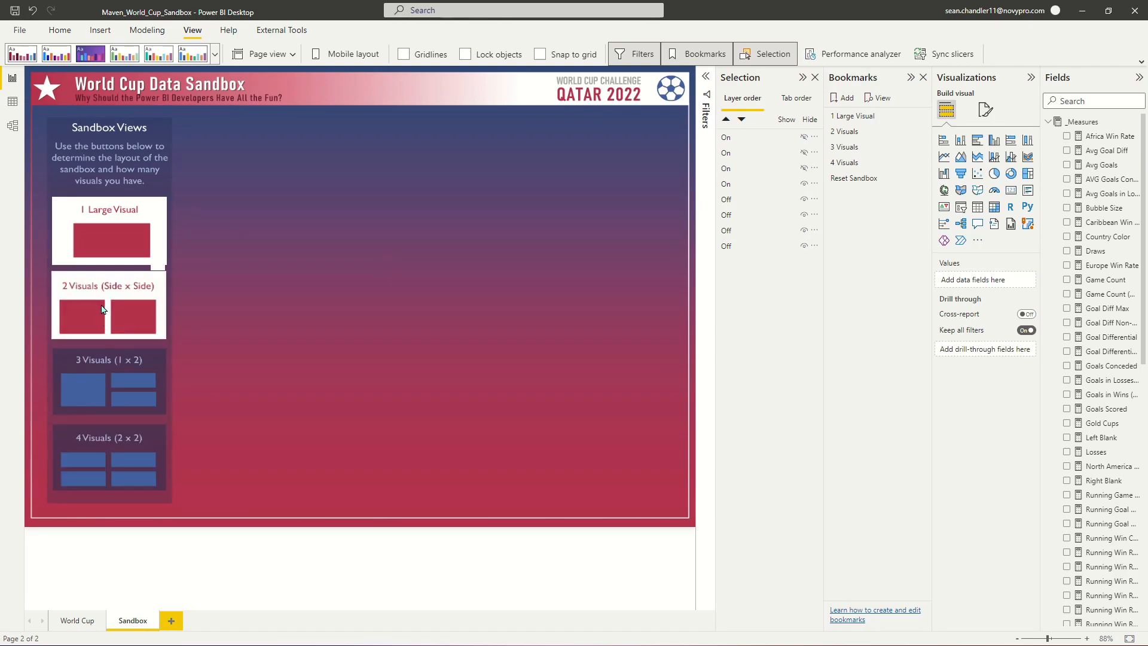
Step: Hide the dark 1 Large Visual button behind its highlighted copy and update the 1 Large Visual bookmark
{"action": "left_click", "coordinate": [122, 227]}
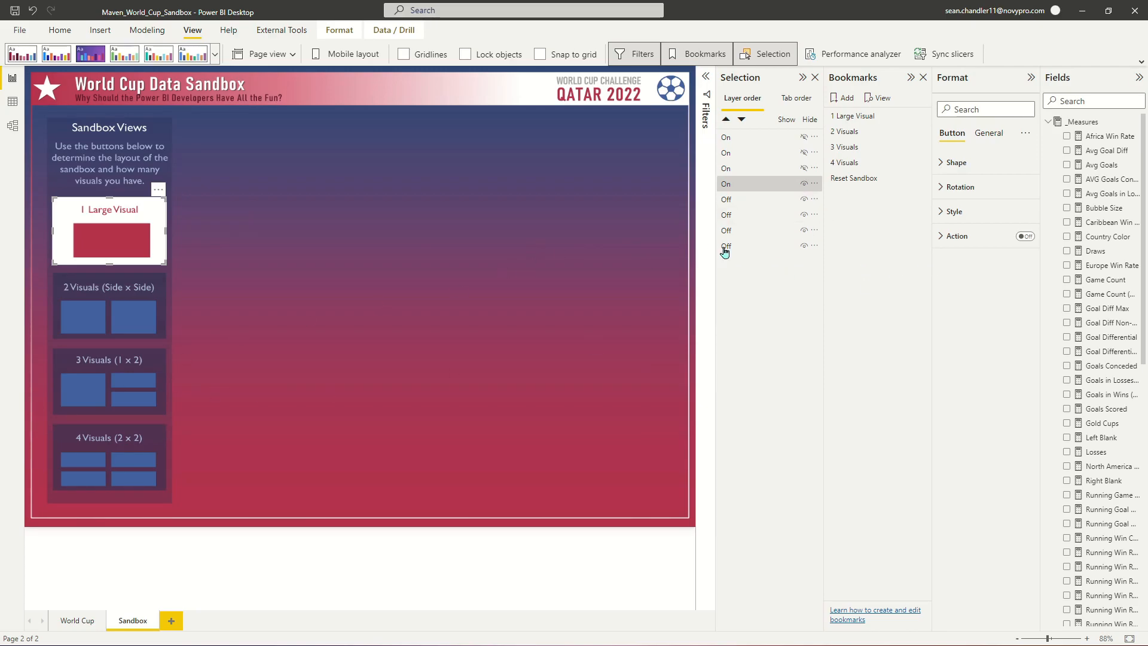
{"action": "left_click", "coordinate": [757, 257]}
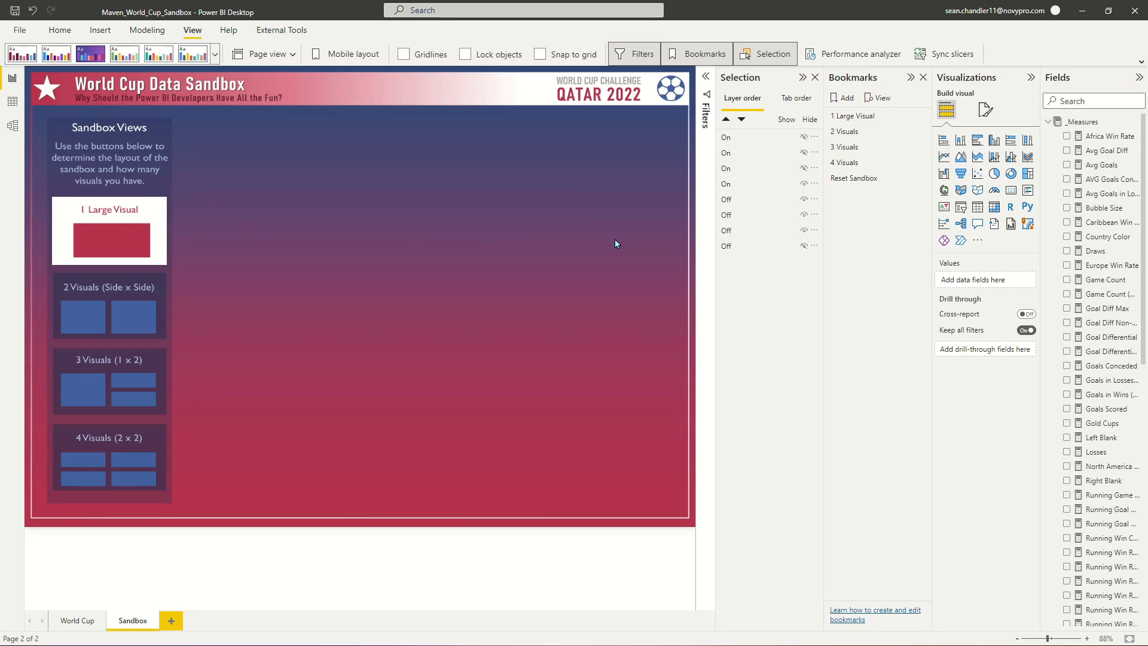
{"action": "right_click", "coordinate": [865, 119]}
{"action": "key", "text": "Escape"}
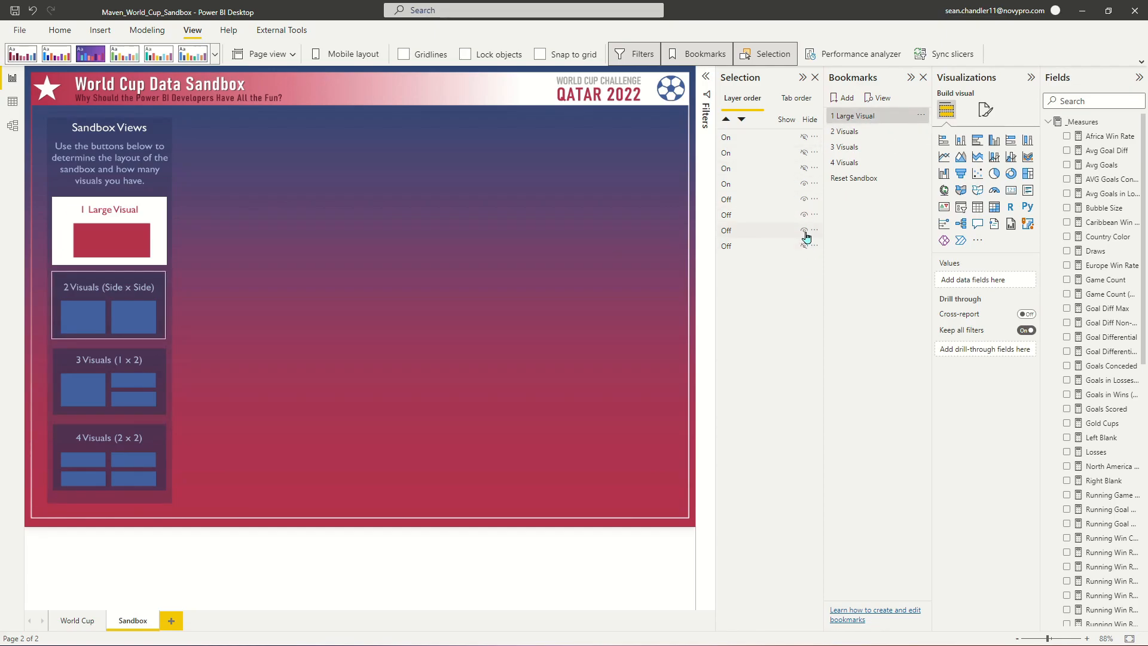
Step: Switch the highlight from 1 Large Visual to 2 Visuals, swapping their Off buttons' visibility, and update the 2 Visuals bookmark
{"action": "left_click", "coordinate": [804, 168]}
{"action": "left_click", "coordinate": [805, 184]}
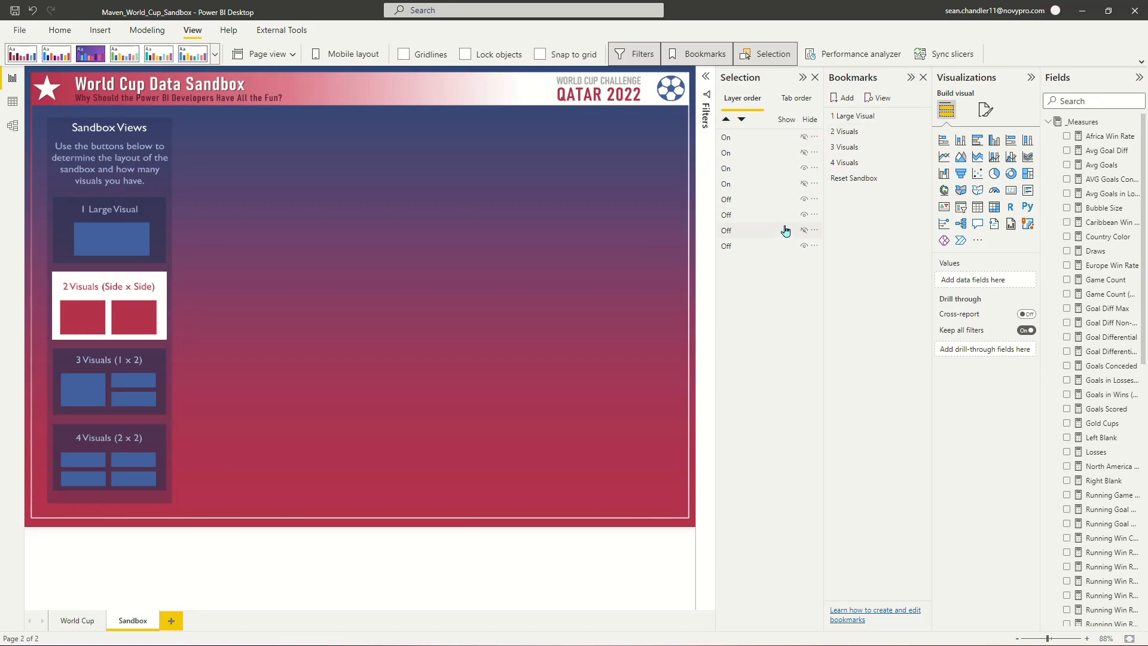
{"action": "right_click", "coordinate": [859, 138]}
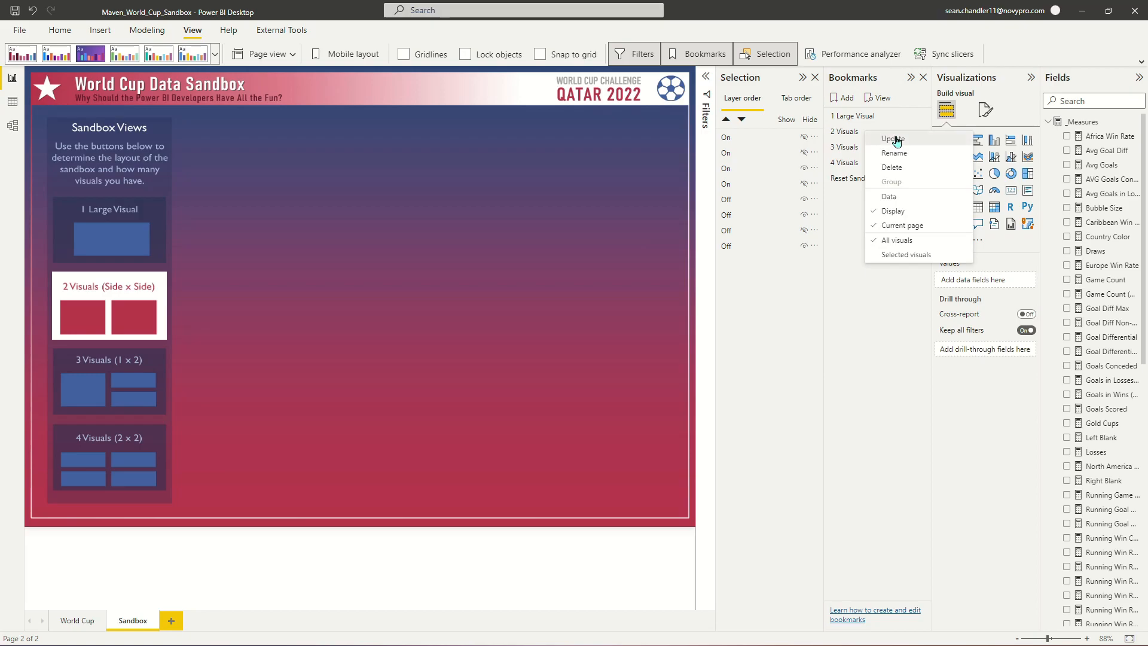
{"action": "left_click", "coordinate": [894, 138]}
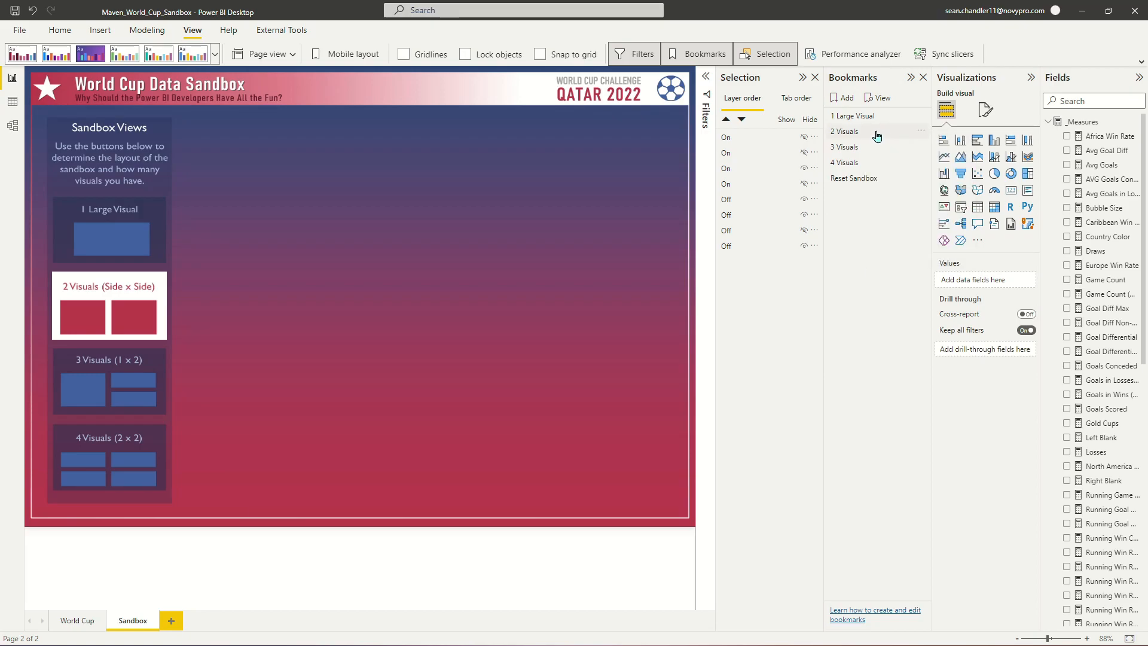
{"action": "left_click", "coordinate": [877, 135]}
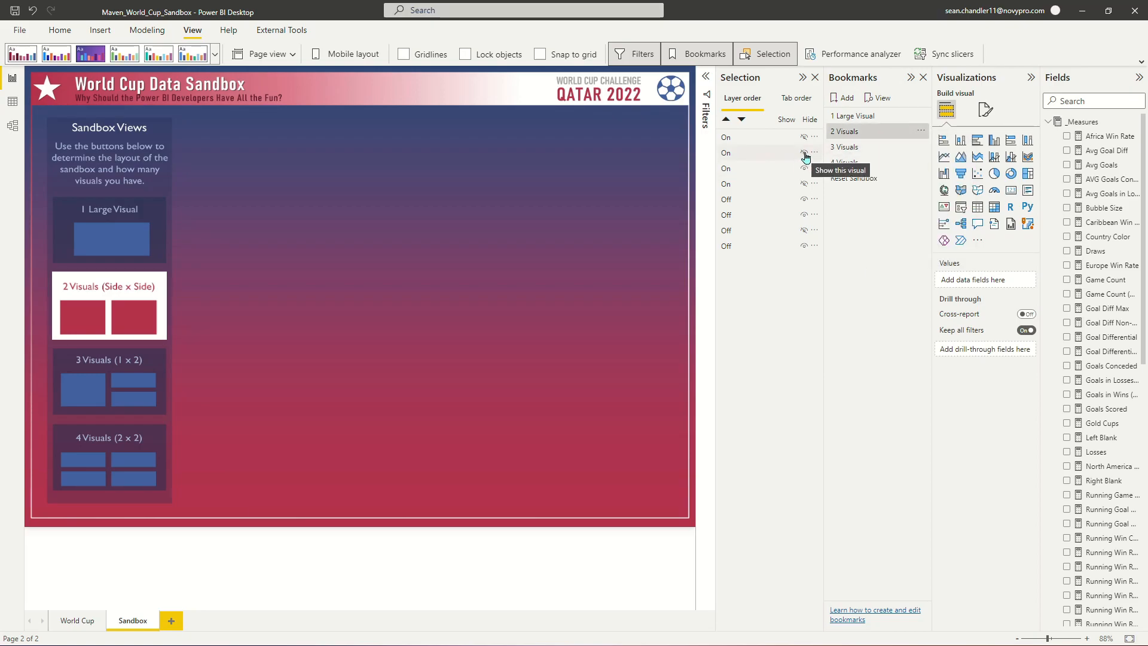
Step: Switch the highlight from 2 Visuals to 3 Visuals, swapping their Off buttons' visibility, and update the 3 Visuals bookmark
{"action": "left_click", "coordinate": [805, 153]}
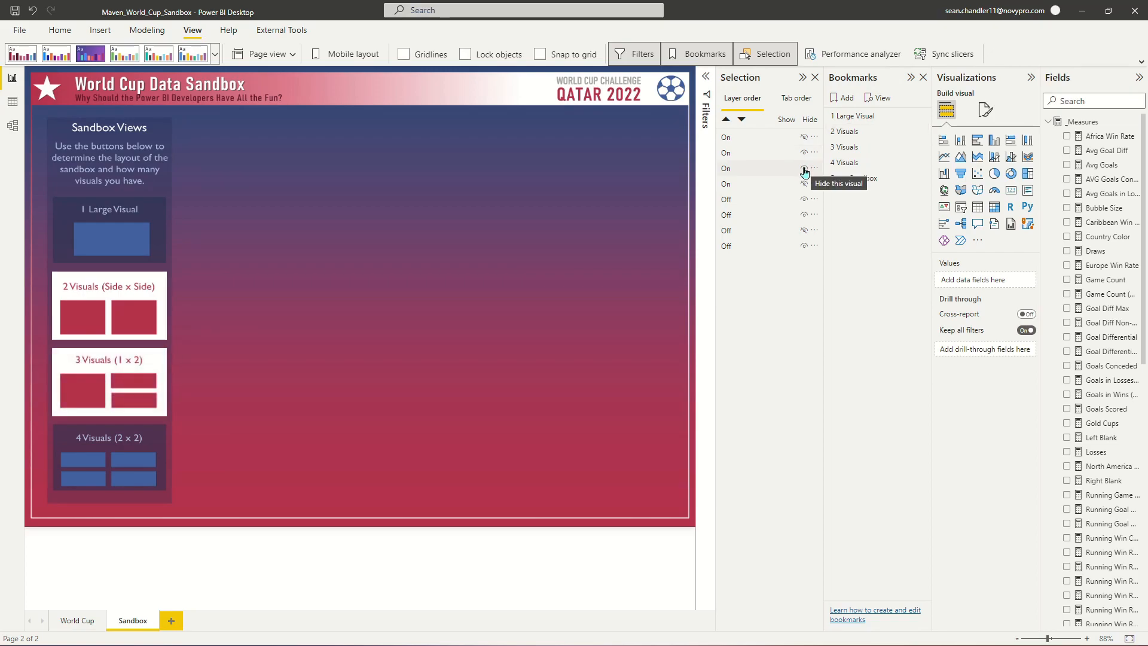
{"action": "left_click", "coordinate": [805, 172]}
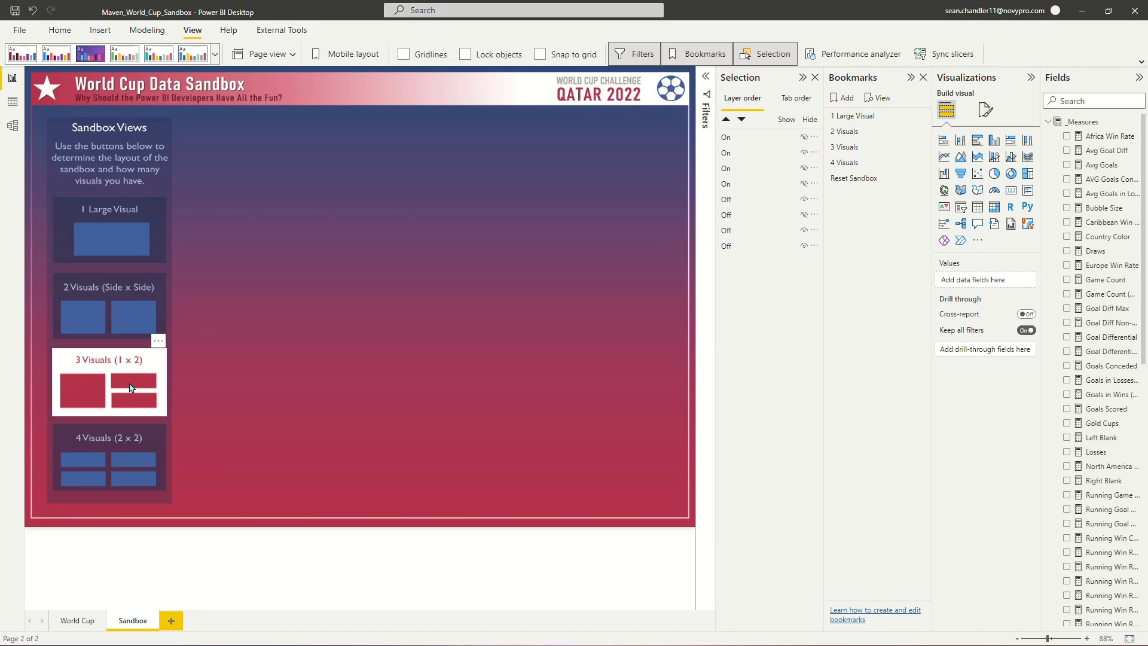
{"action": "right_click", "coordinate": [845, 148]}
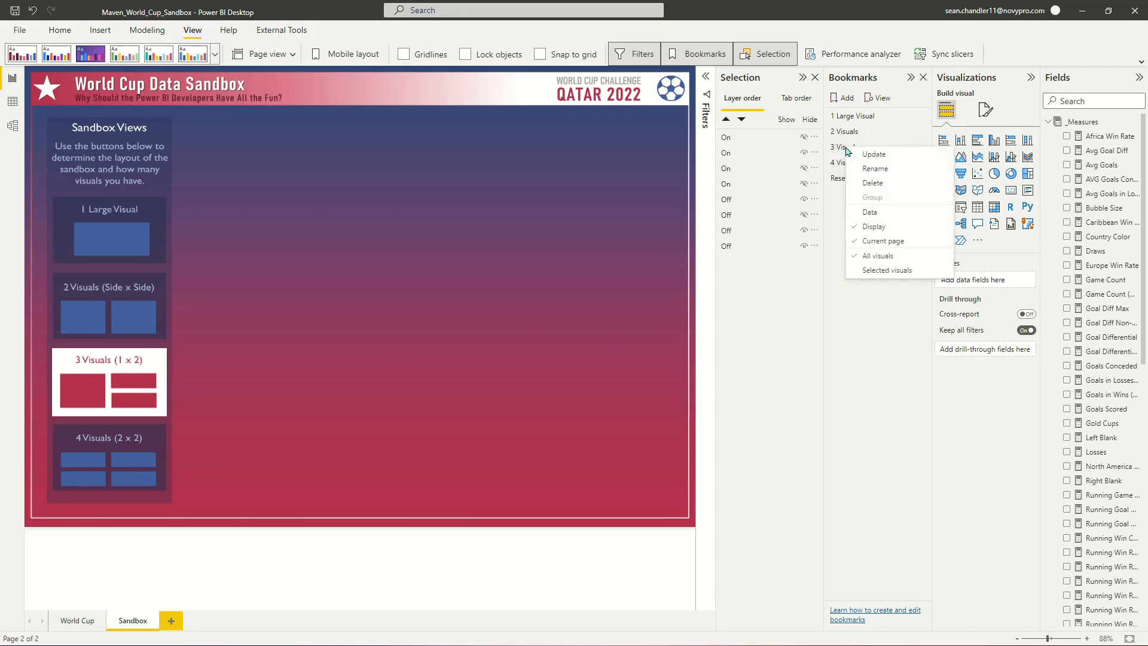
{"action": "left_click", "coordinate": [867, 155]}
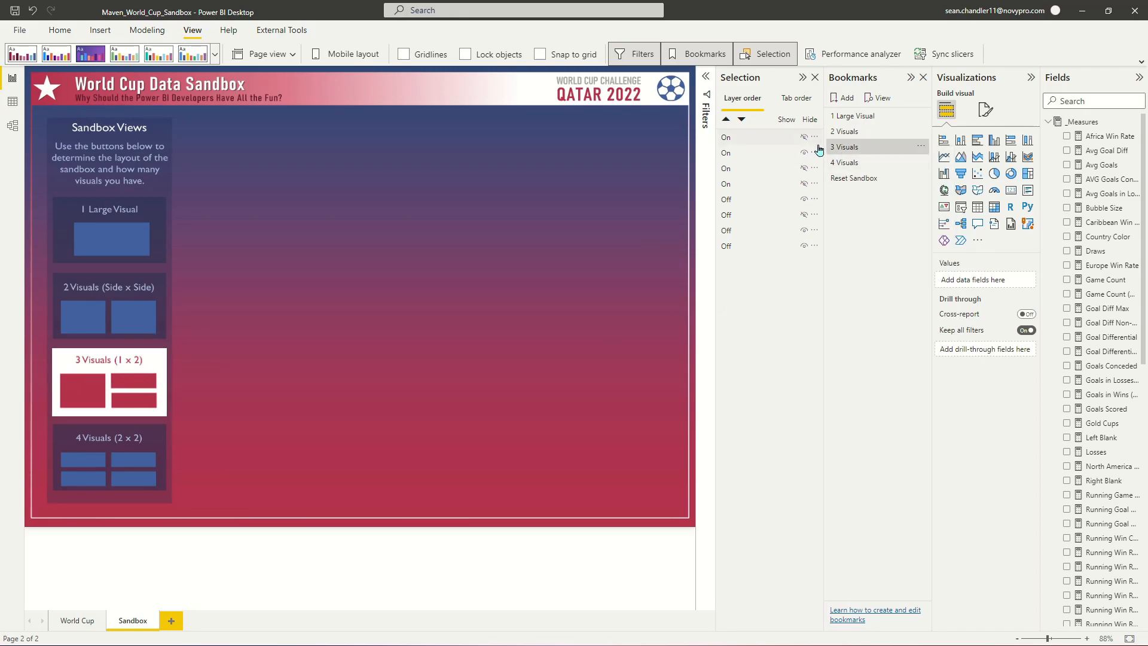
{"action": "right_click", "coordinate": [853, 147]}
{"action": "left_click", "coordinate": [872, 152]}
Step: Switch the highlight from 3 Visuals to 4 Visuals, swapping their Off buttons' visibility, and update the 4 Visuals bookmark
{"action": "left_click", "coordinate": [805, 138]}
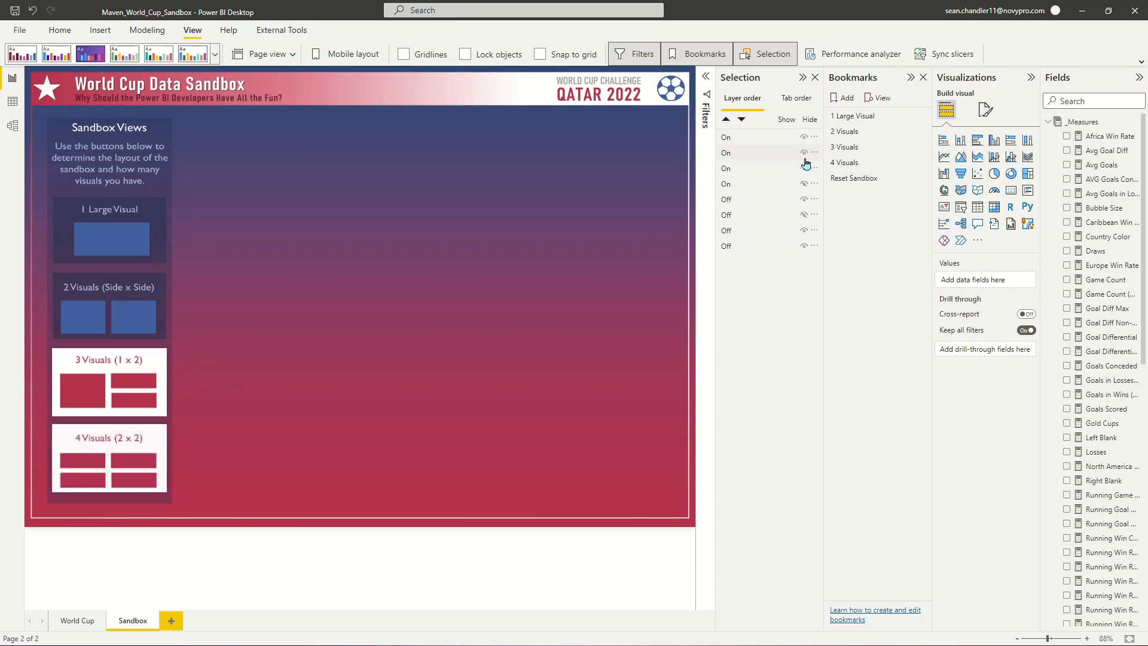
{"action": "left_click", "coordinate": [804, 152]}
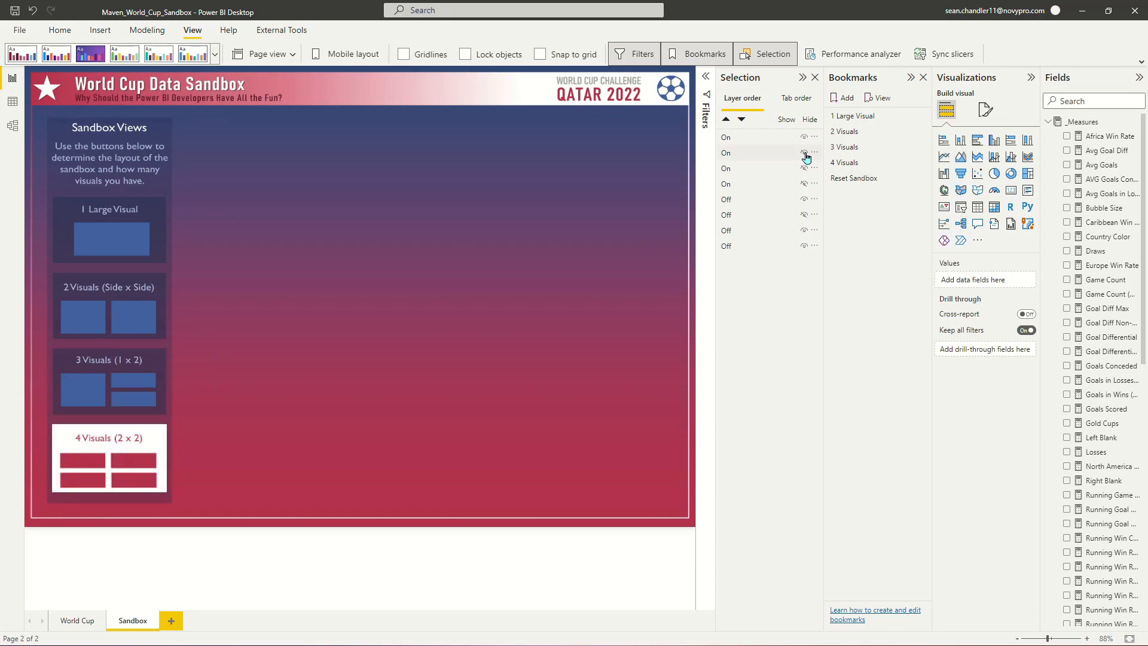
{"action": "left_click", "coordinate": [803, 200]}
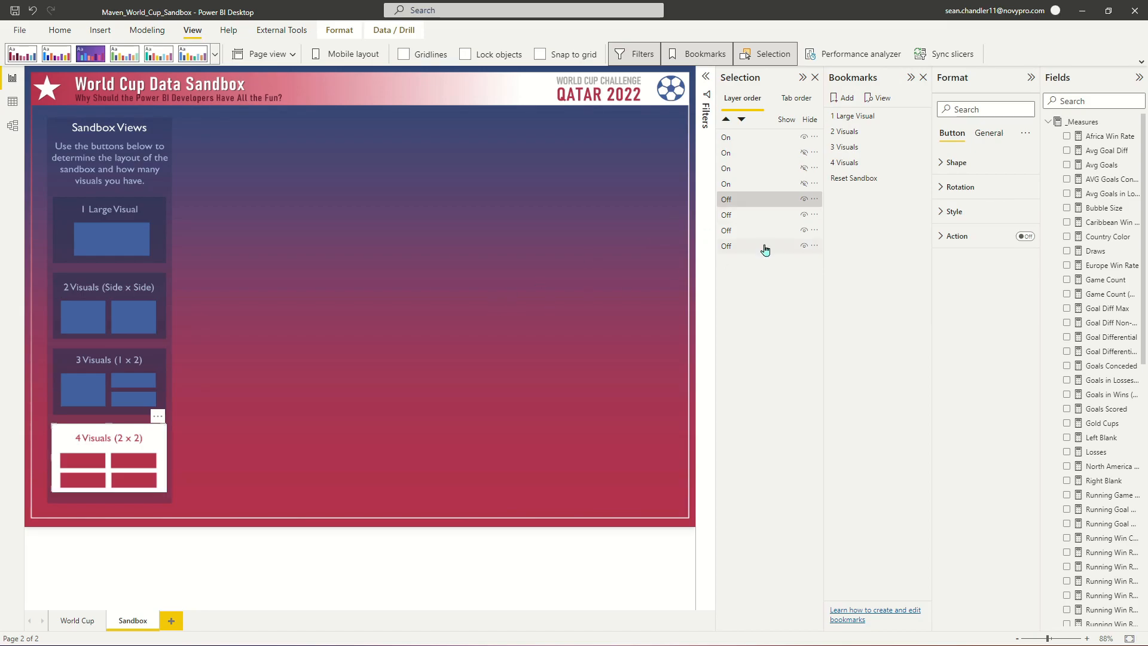
{"action": "right_click", "coordinate": [855, 166]}
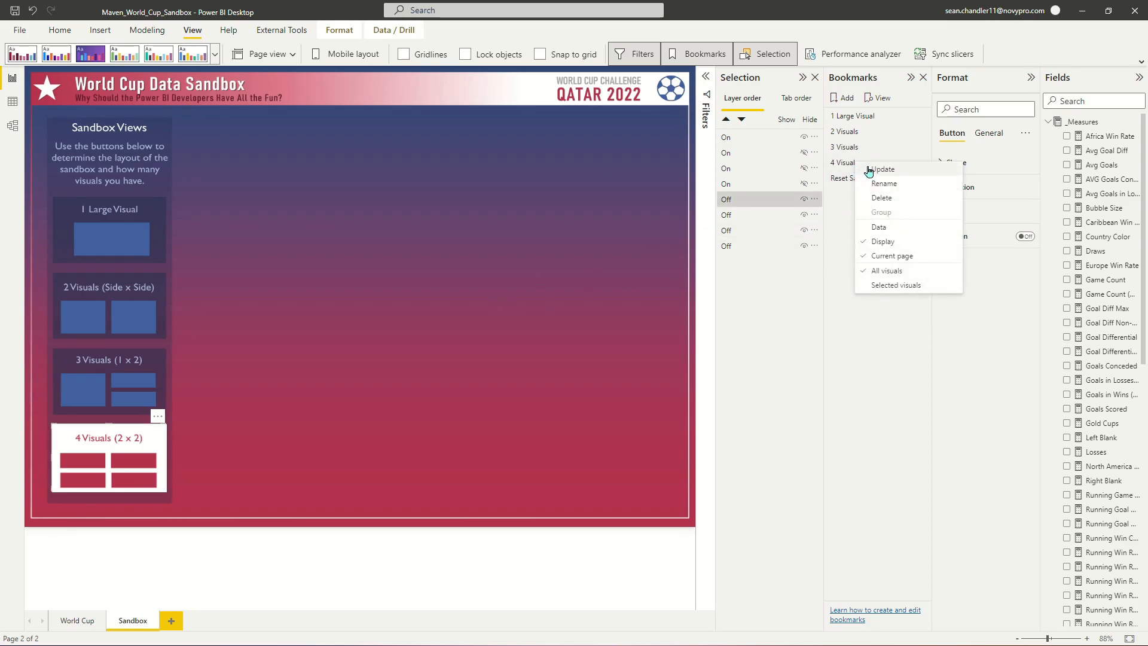
{"action": "left_click", "coordinate": [870, 170]}
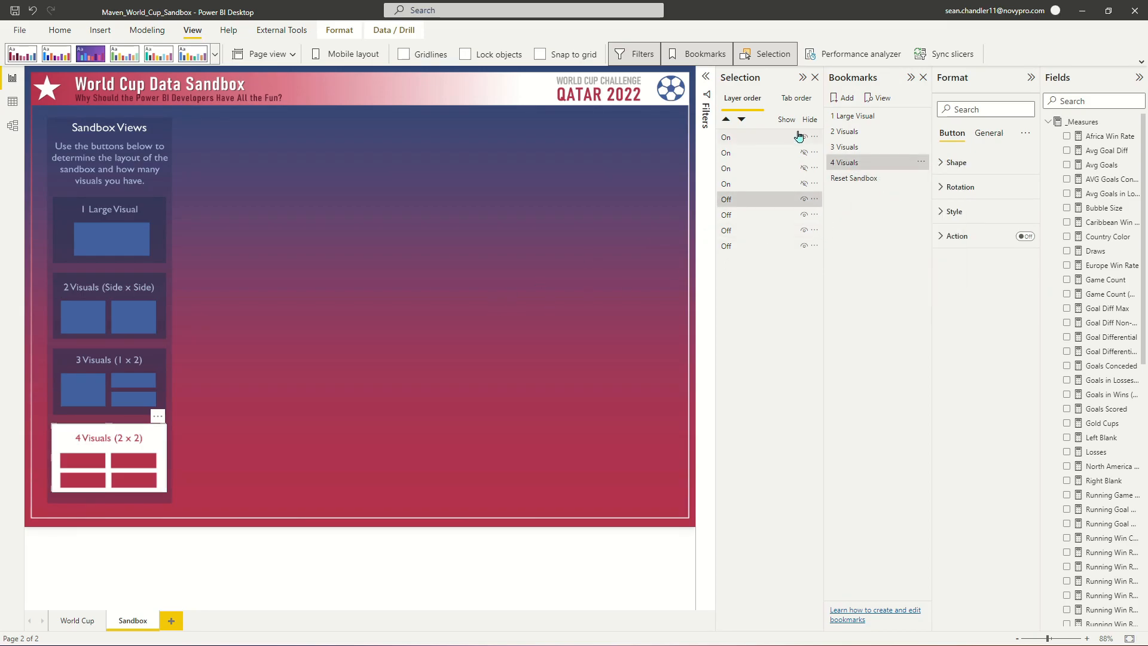
Step: Apply the 1 Large Visual bookmark and update the Reset Sandbox bookmark with that state
{"action": "left_click", "coordinate": [869, 118]}
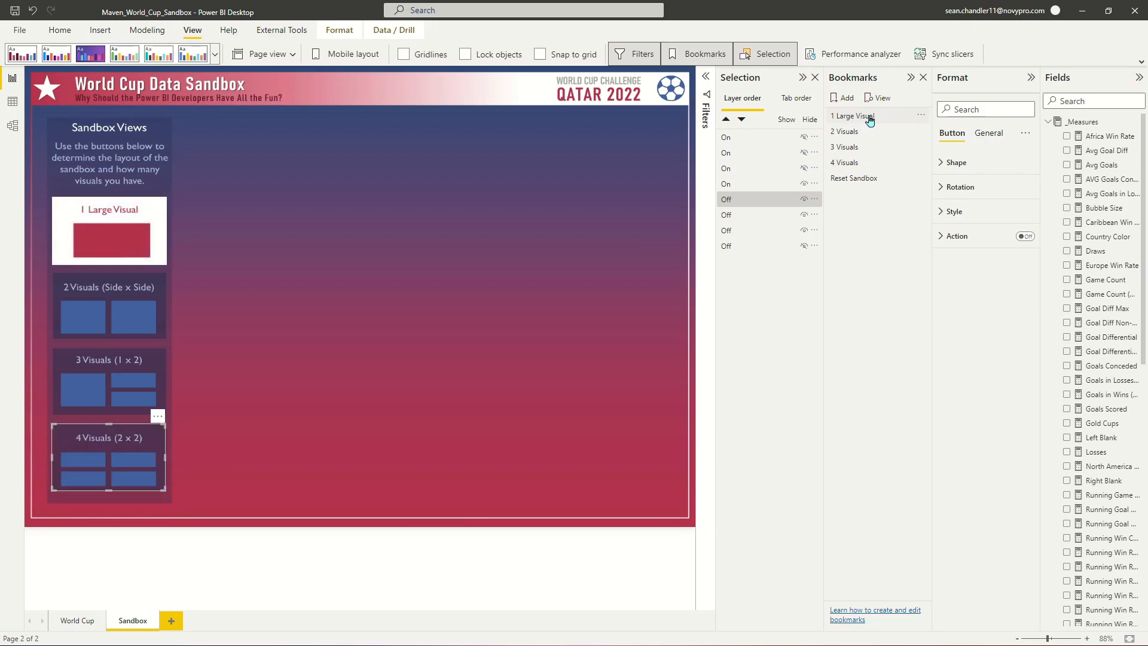
{"action": "right_click", "coordinate": [854, 181]}
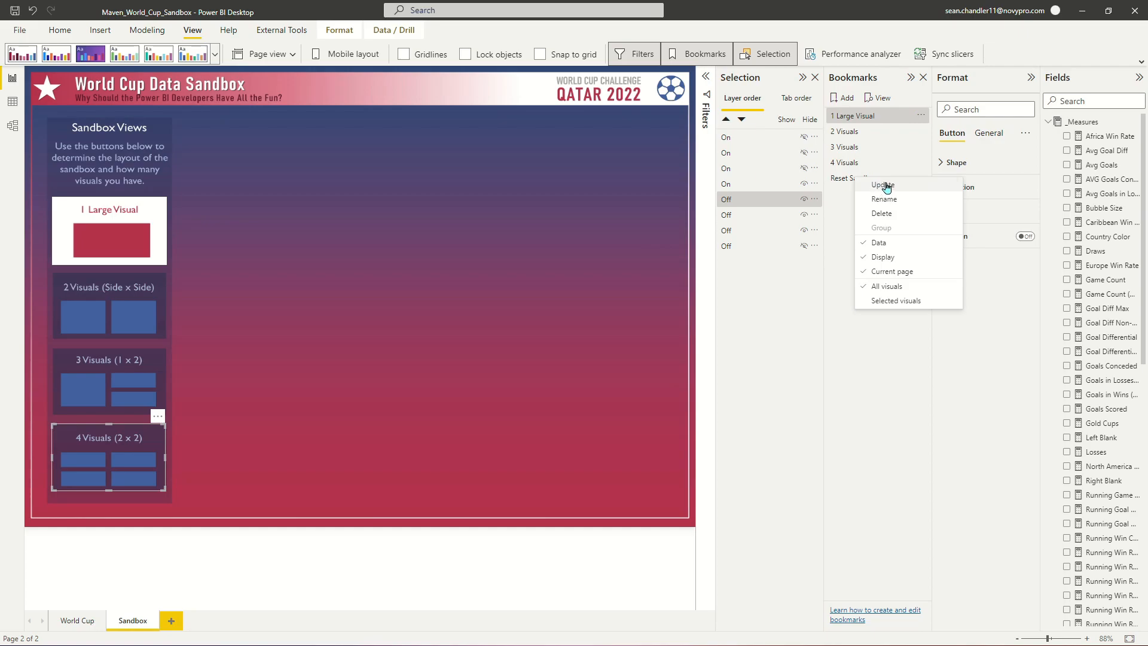
{"action": "left_click", "coordinate": [886, 186]}
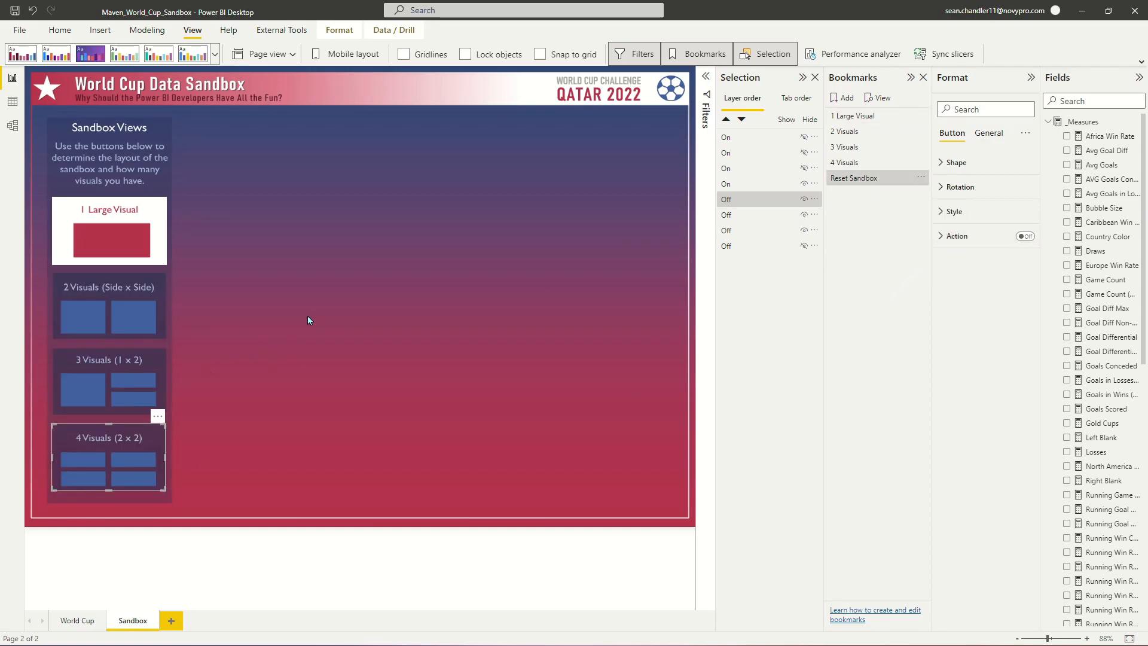
Step: Turn on the action of the dark 4 Visuals button, with type Bookmark and target 4 Visuals
{"action": "left_click", "coordinate": [1027, 238]}
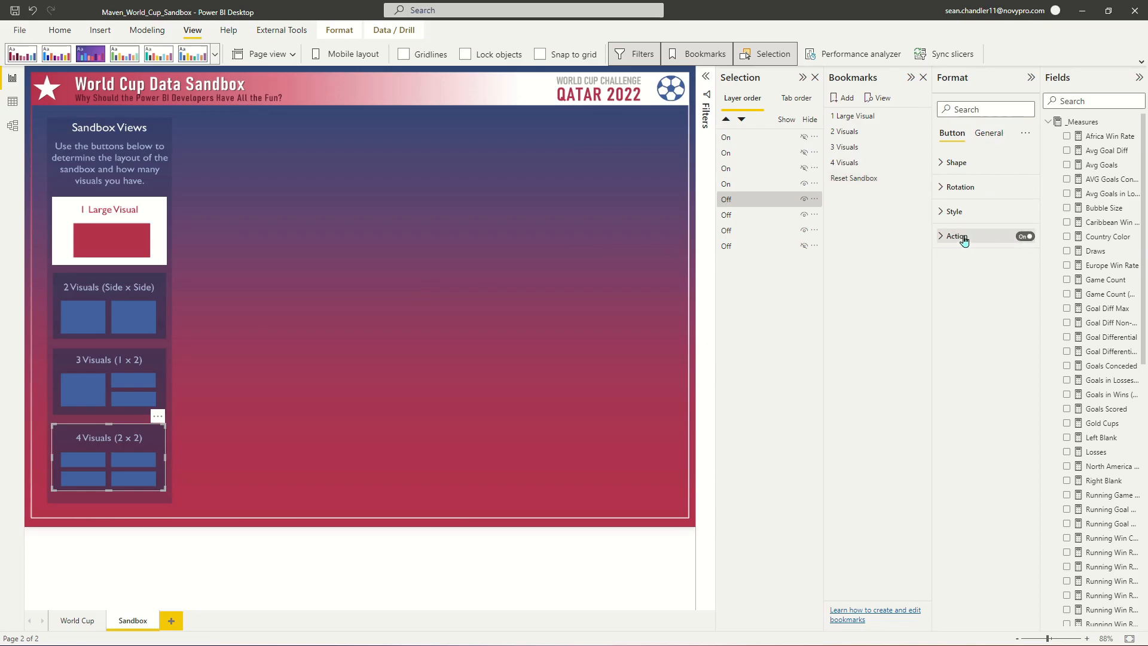
{"action": "left_click", "coordinate": [964, 236]}
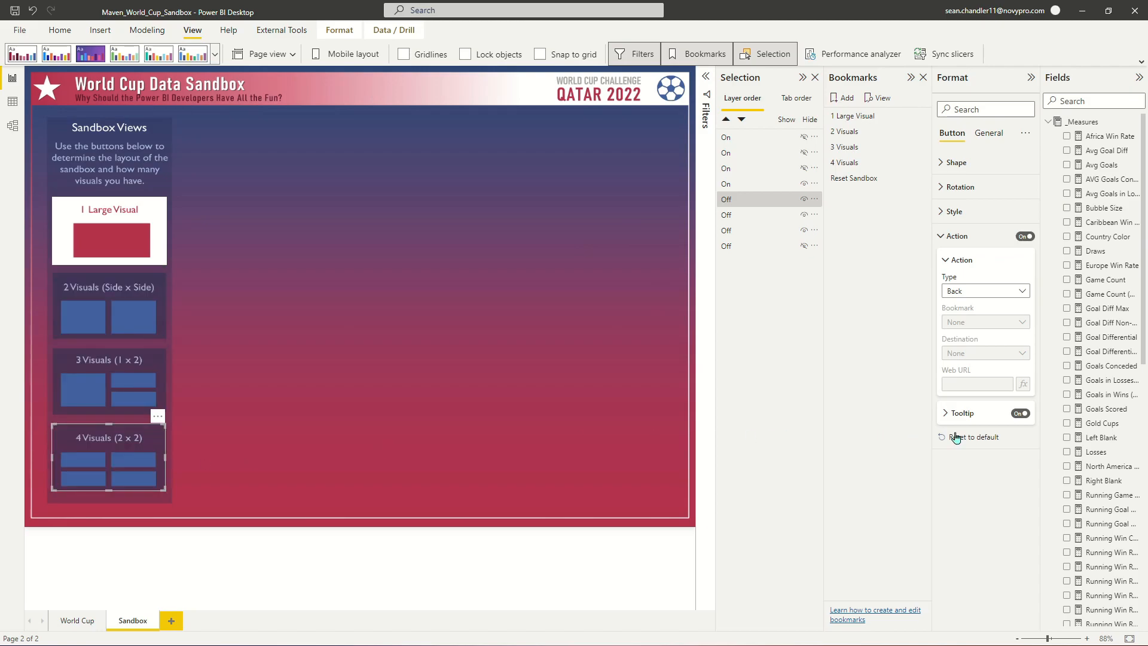
{"action": "left_click", "coordinate": [1005, 292]}
{"action": "left_click", "coordinate": [988, 318]}
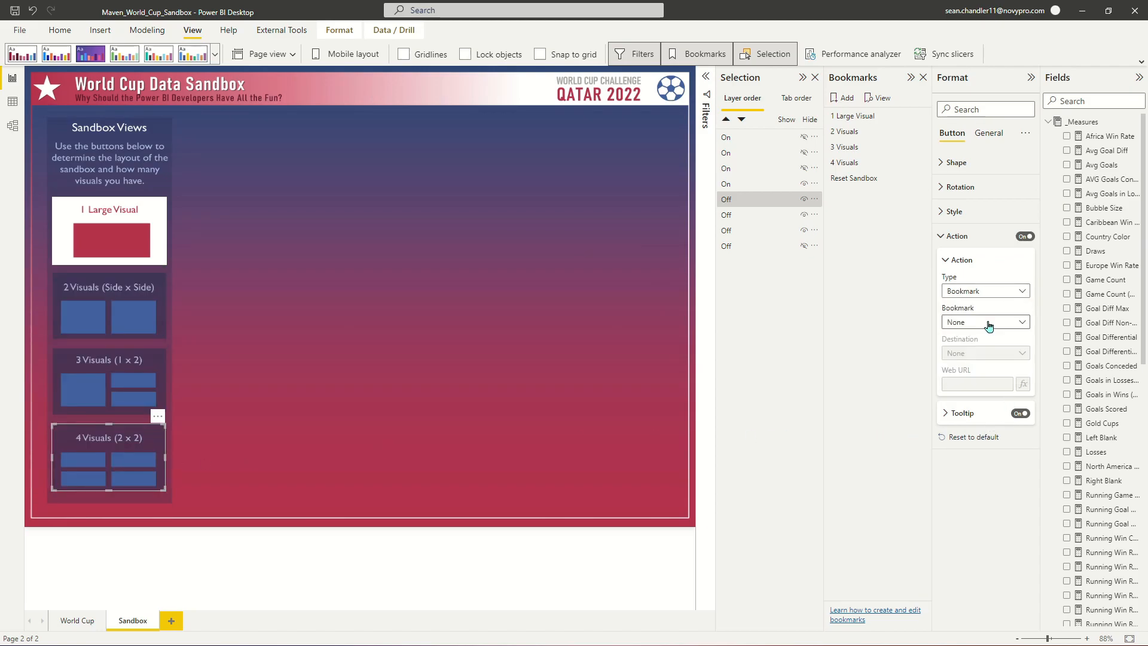
{"action": "left_click", "coordinate": [990, 325]}
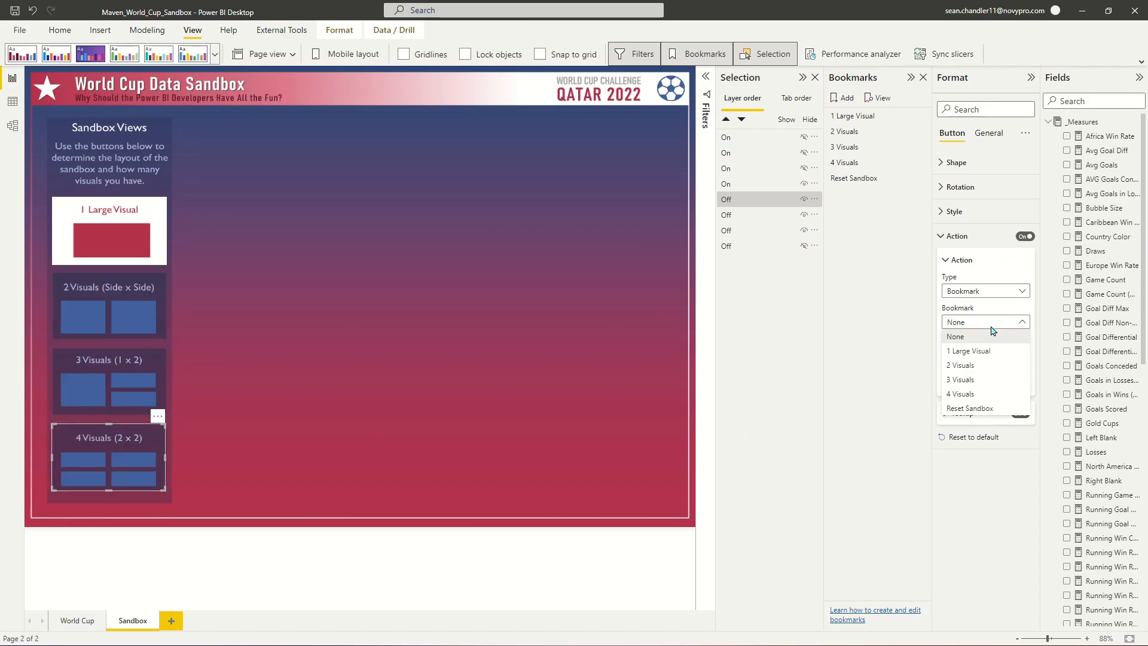
{"action": "left_click", "coordinate": [972, 395]}
Step: Give the dark 3 Visuals button a Bookmark action that targets the 3 Visuals bookmark
{"action": "left_click", "coordinate": [108, 383]}
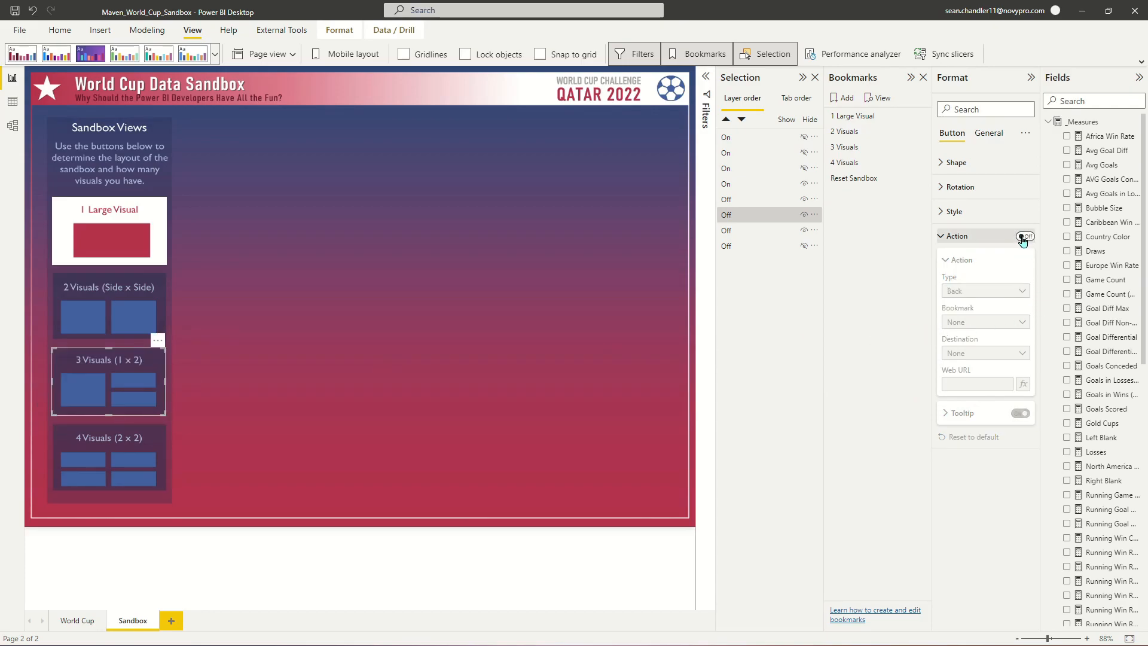
{"action": "left_click", "coordinate": [1024, 237]}
{"action": "left_click", "coordinate": [981, 292]}
{"action": "left_click", "coordinate": [987, 319]}
{"action": "left_click", "coordinate": [976, 324]}
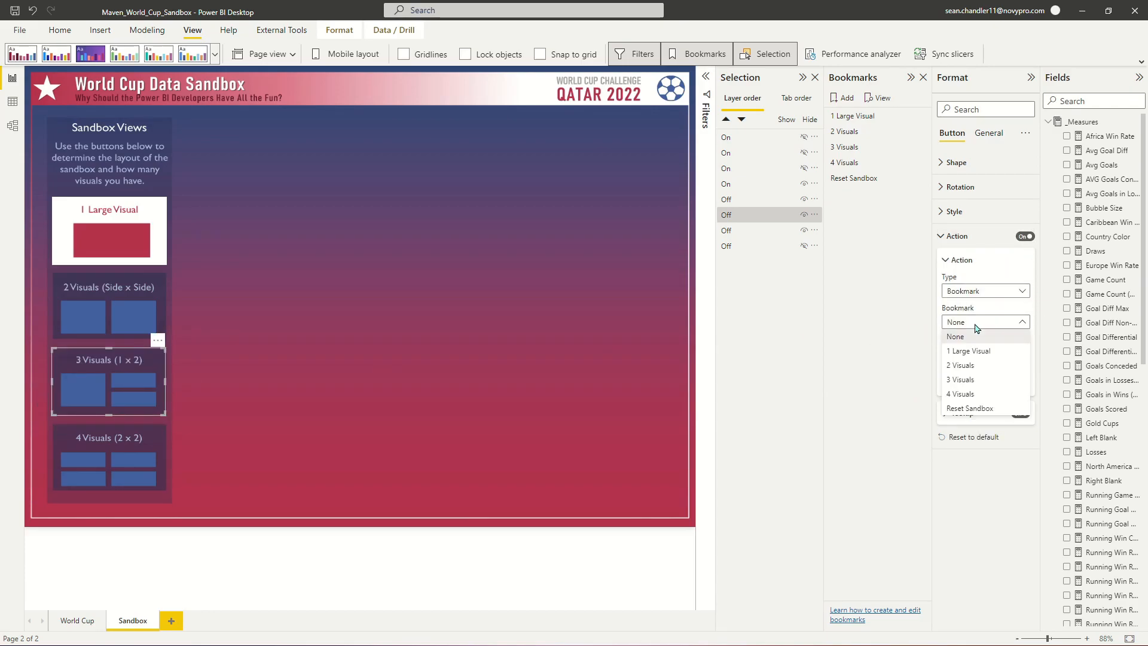
{"action": "left_click", "coordinate": [963, 379]}
Step: Give the dark 2 Visuals button a Bookmark action targeting the 2 Visuals bookmark, and test the button
{"action": "left_click", "coordinate": [84, 321]}
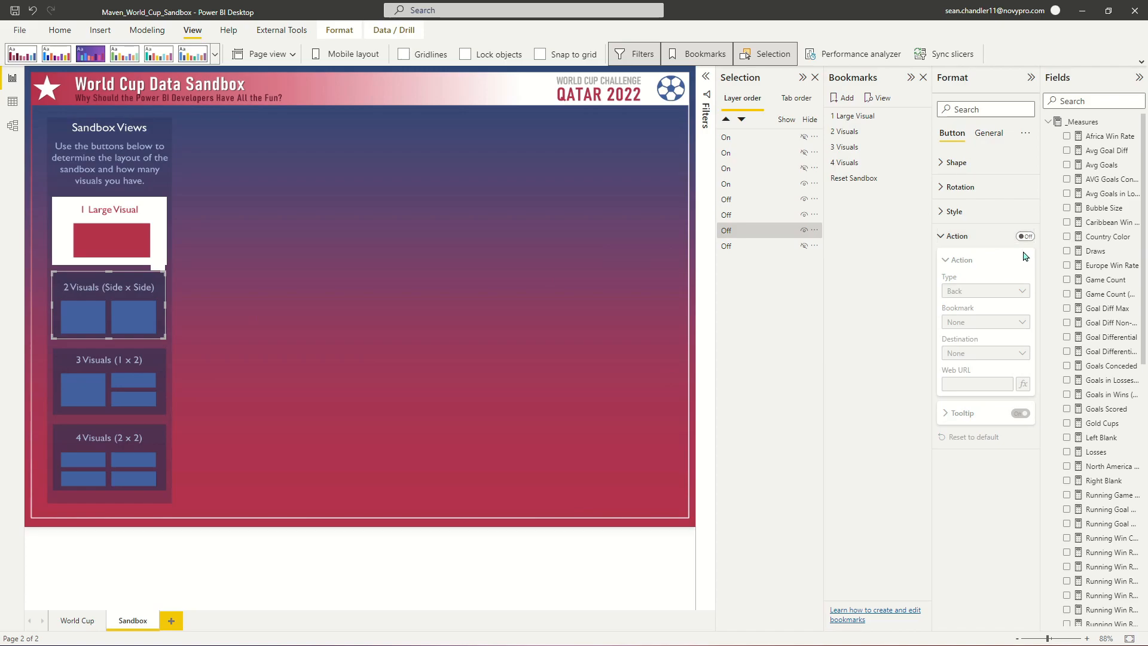
{"action": "left_click", "coordinate": [1024, 237]}
{"action": "left_click", "coordinate": [982, 292]}
{"action": "left_click", "coordinate": [975, 319]}
{"action": "left_click", "coordinate": [981, 322]}
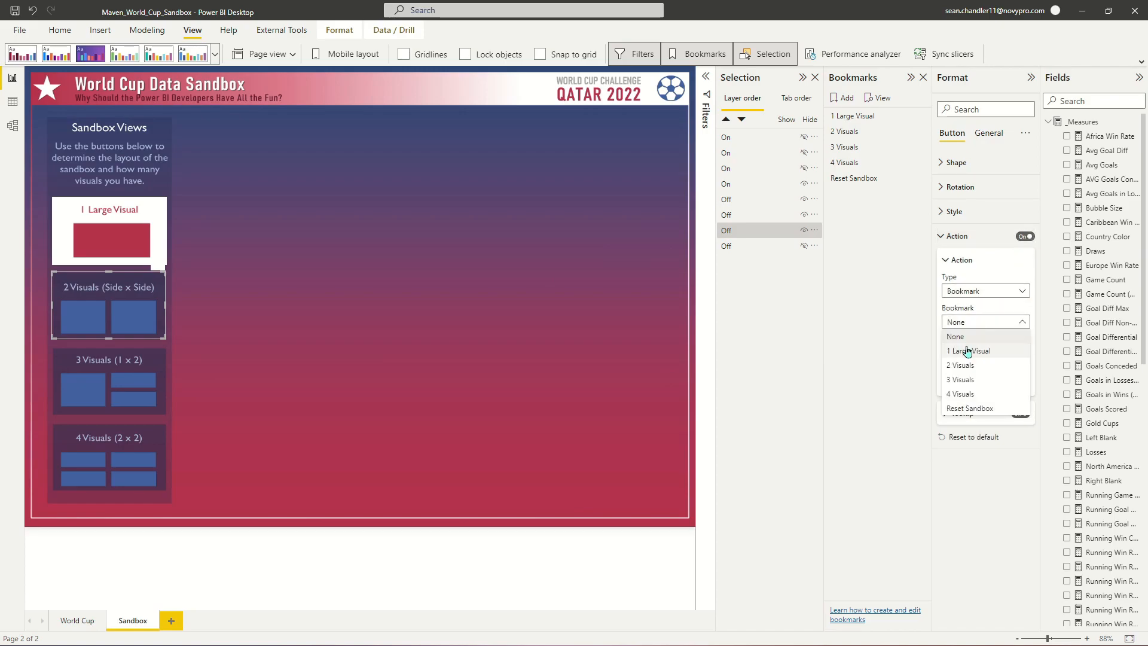
{"action": "left_click", "coordinate": [961, 366]}
{"action": "left_click", "coordinate": [125, 299], "text": "ctrl"}
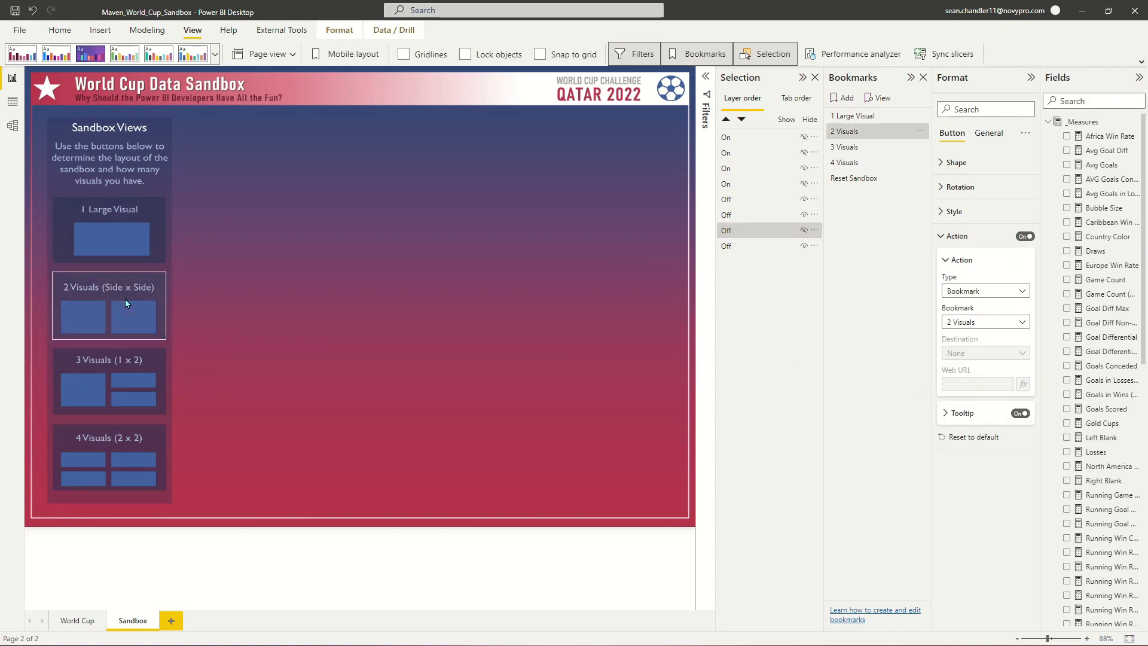
Step: Give the dark 1 Large Visual button a Bookmark action that targets the 1 Large Visual bookmark
{"action": "left_click", "coordinate": [117, 211]}
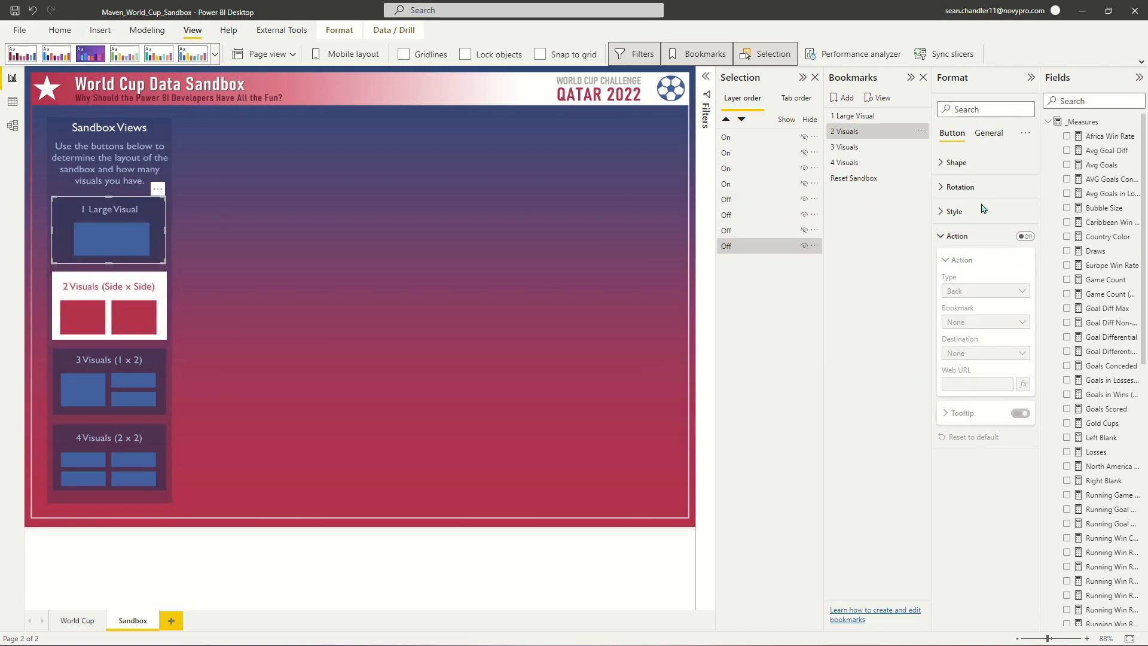
{"action": "left_click", "coordinate": [1023, 236]}
{"action": "left_click", "coordinate": [955, 239]}
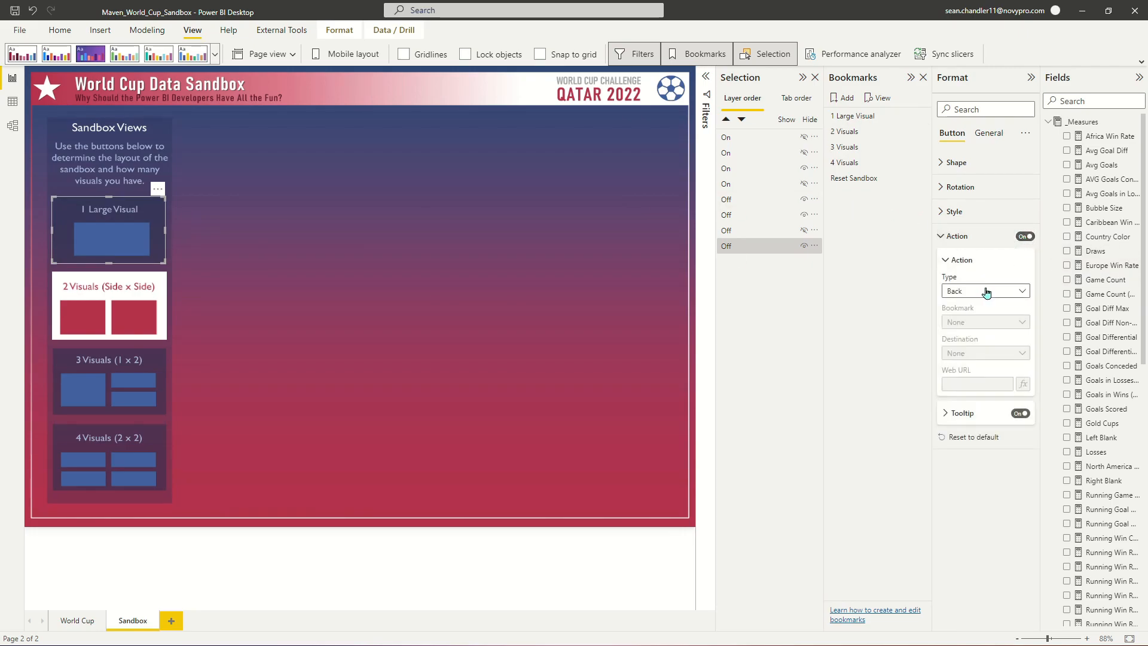
{"action": "left_click", "coordinate": [986, 292]}
{"action": "left_click", "coordinate": [975, 320]}
{"action": "left_click", "coordinate": [977, 321]}
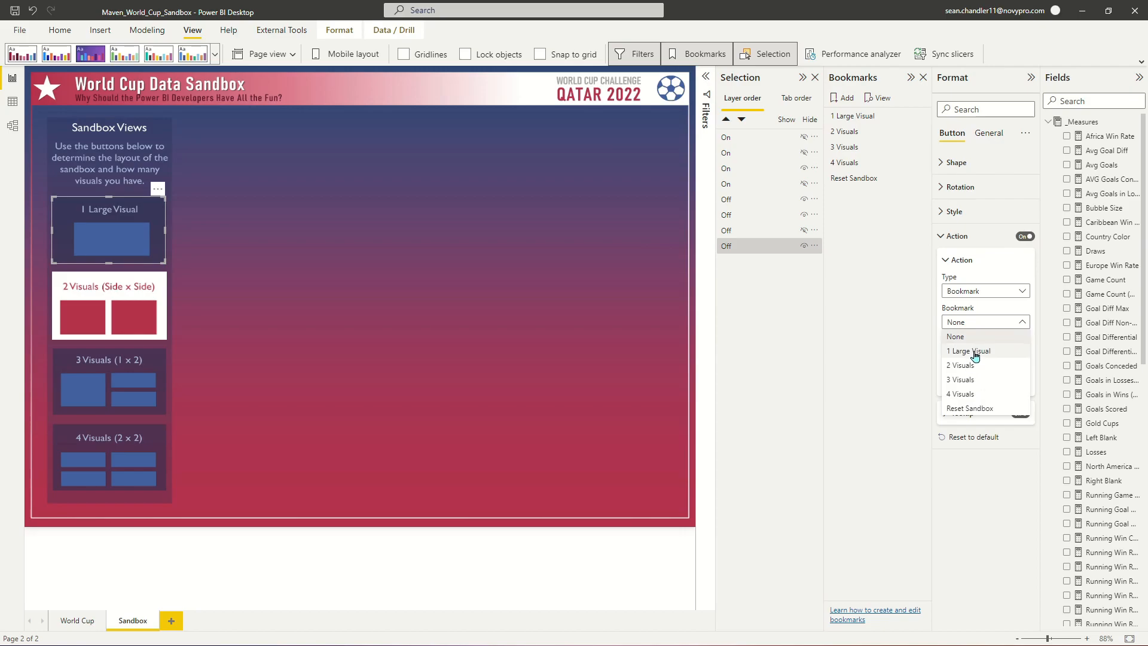
{"action": "left_click", "coordinate": [976, 353]}
Step: Test the four layout buttons by following their bookmark links in turn, ending on 1 Large Visual
{"action": "left_click", "coordinate": [114, 241], "text": "ctrl"}
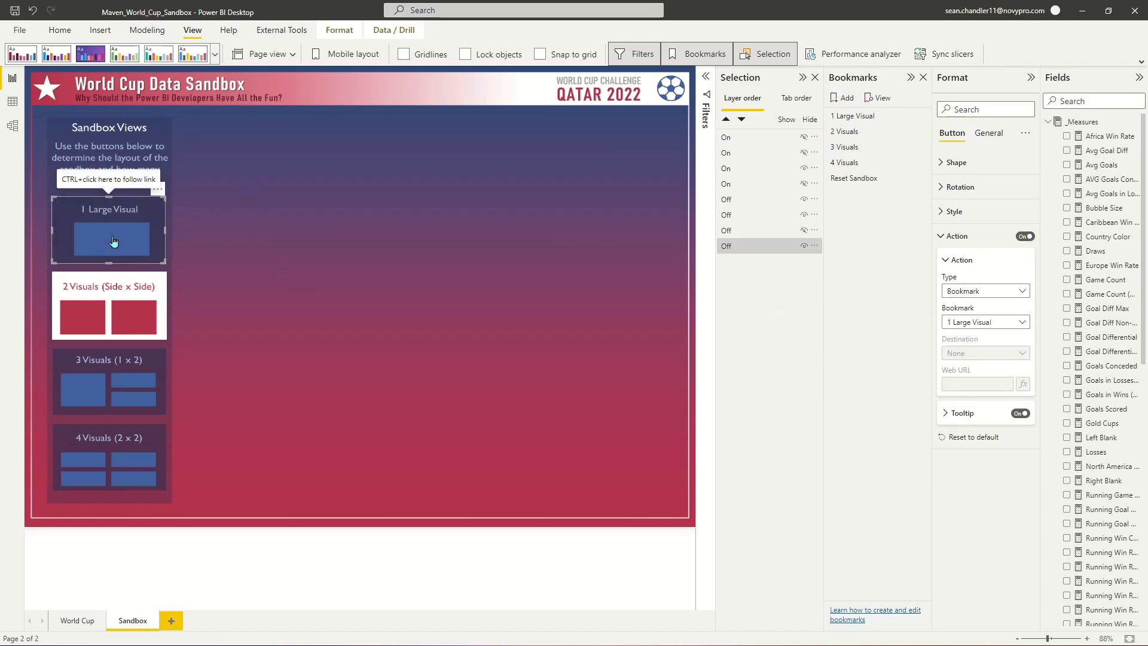
{"action": "left_click", "coordinate": [126, 290], "text": "ctrl"}
{"action": "left_click", "coordinate": [117, 369], "text": "ctrl"}
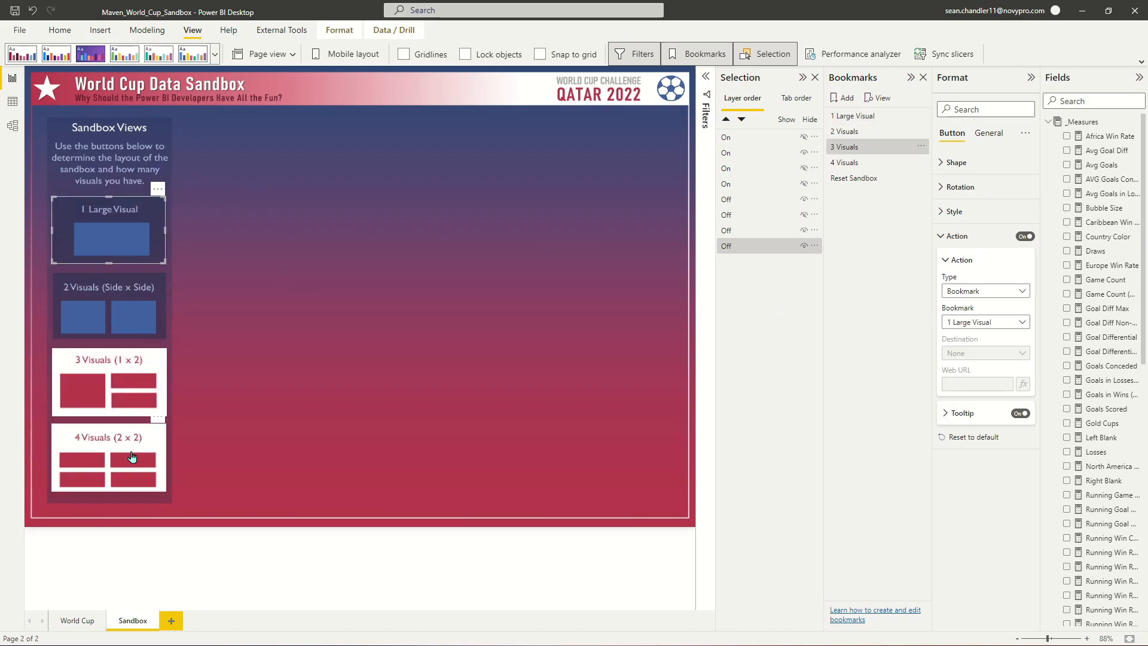
{"action": "left_click", "coordinate": [114, 457], "text": "ctrl"}
{"action": "left_click", "coordinate": [120, 359], "text": "ctrl"}
{"action": "left_click", "coordinate": [137, 295], "text": "ctrl"}
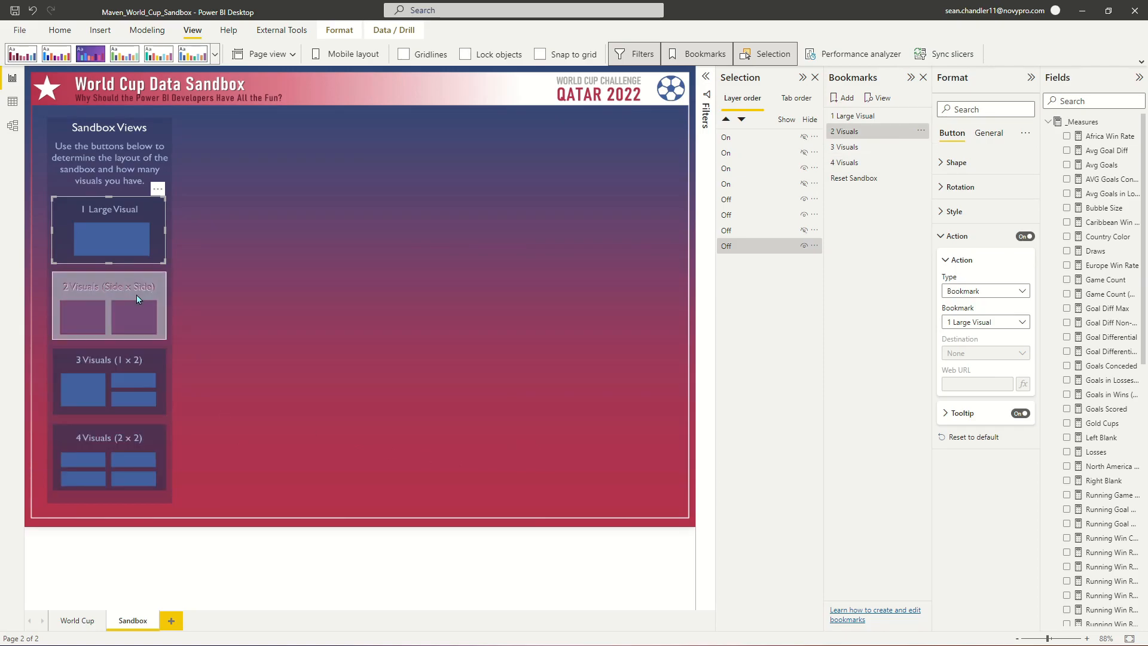
{"action": "left_click", "coordinate": [113, 239], "text": "ctrl"}
Step: Add a stacked bar chart and size it to fill the empty canvas area beside the Sandbox Views panel
{"action": "left_click", "coordinate": [546, 225]}
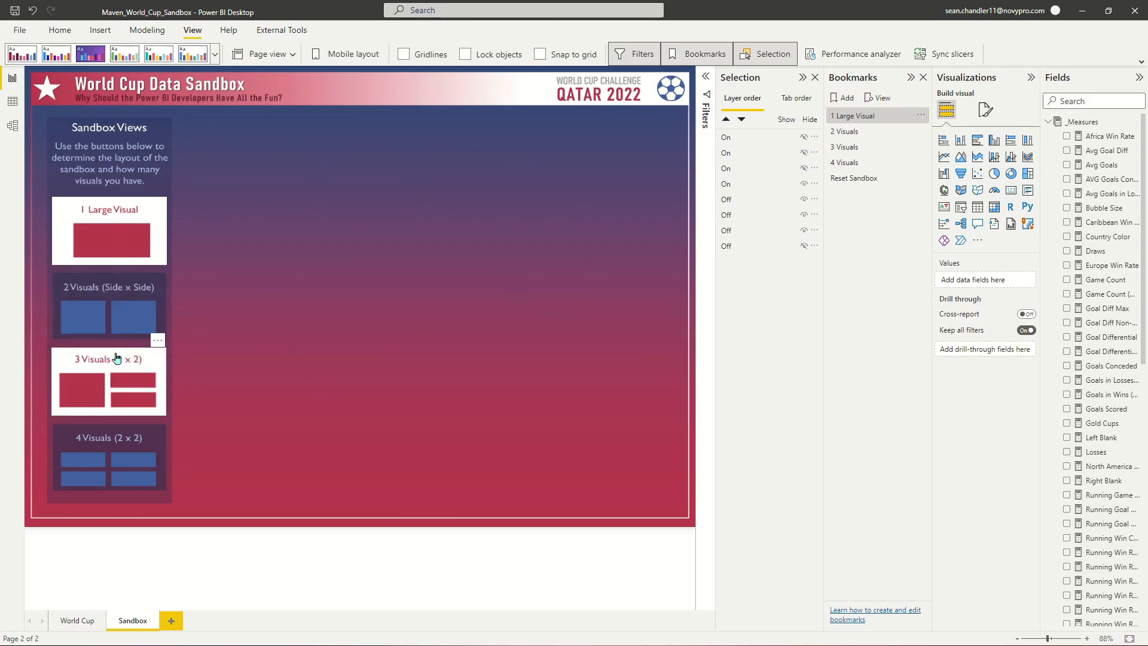
{"action": "left_click", "coordinate": [942, 141]}
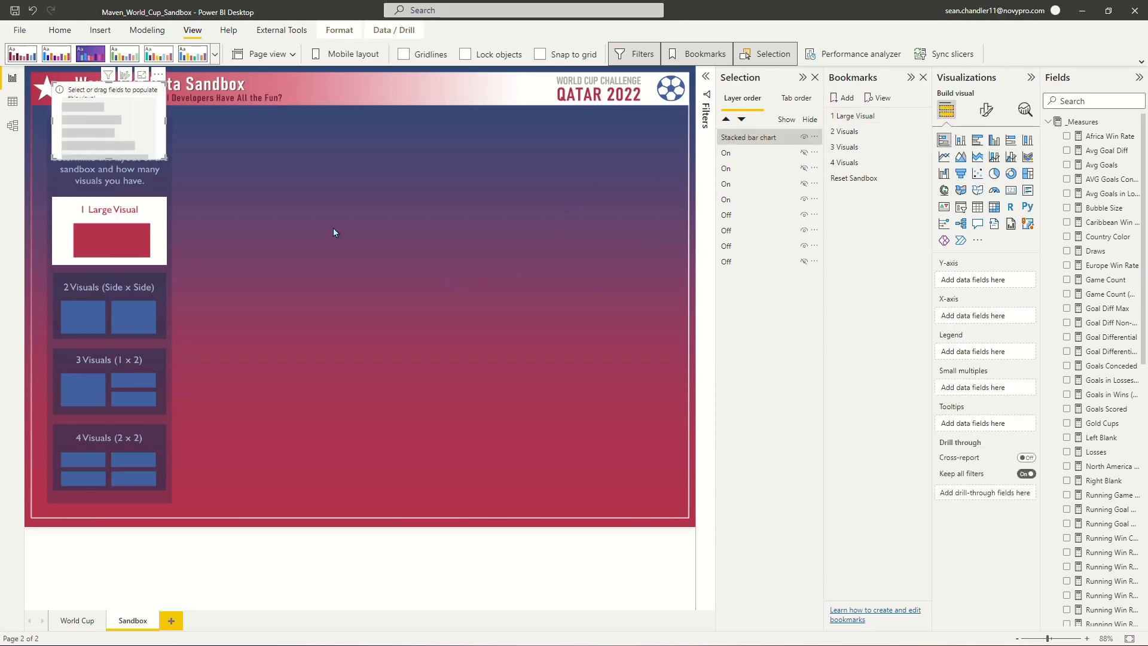
{"action": "left_click_drag", "start_coordinate": [144, 150], "coordinate": [662, 500]}
{"action": "left_click_drag", "start_coordinate": [492, 351], "coordinate": [495, 352]}
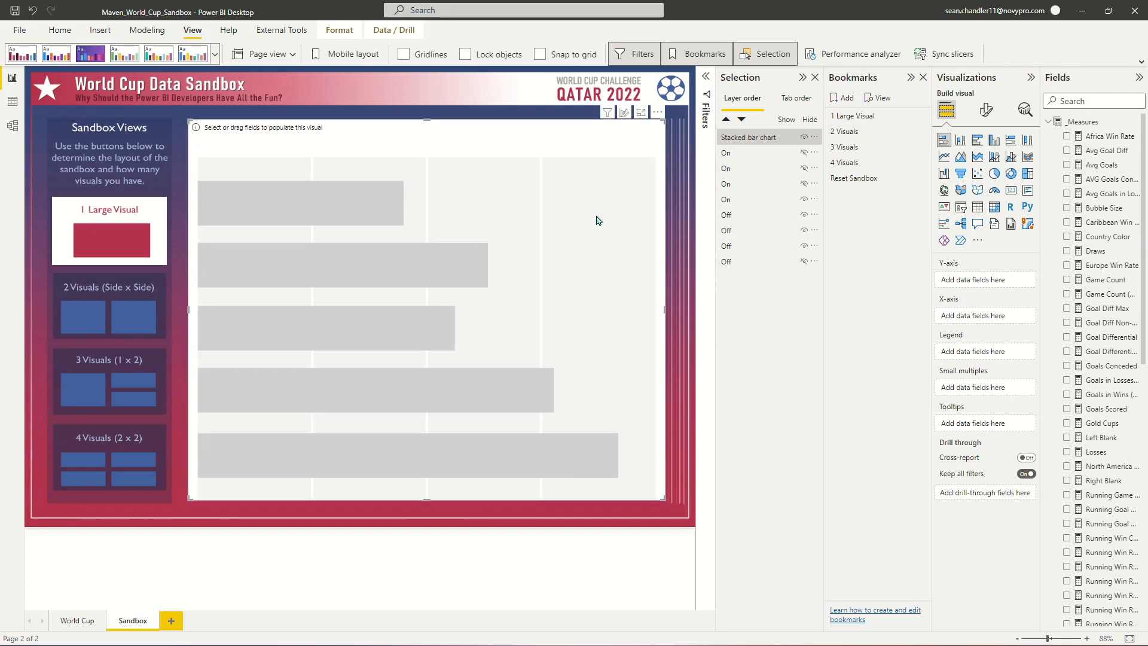
Step: Assign Home Team from all_matches to the bar chart's Y-axis and the Wins measure to its X-axis
{"action": "scroll", "coordinate": [1071, 299], "scroll_direction": "down", "scroll_amount": 10}
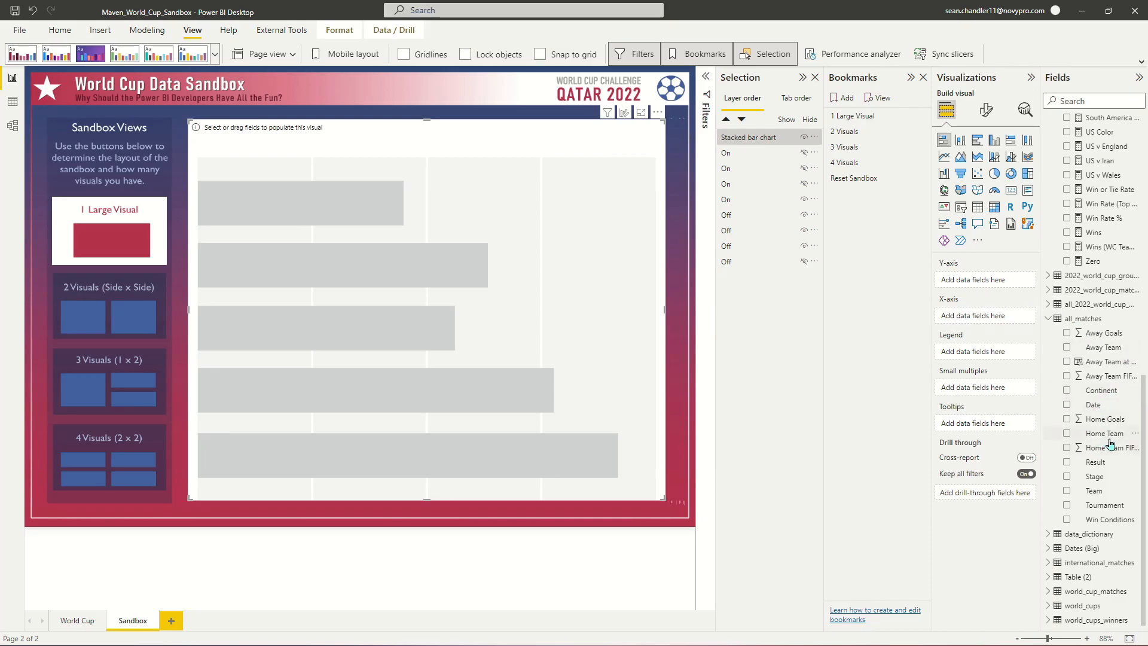
{"action": "left_click_drag", "start_coordinate": [1107, 437], "coordinate": [1019, 288]}
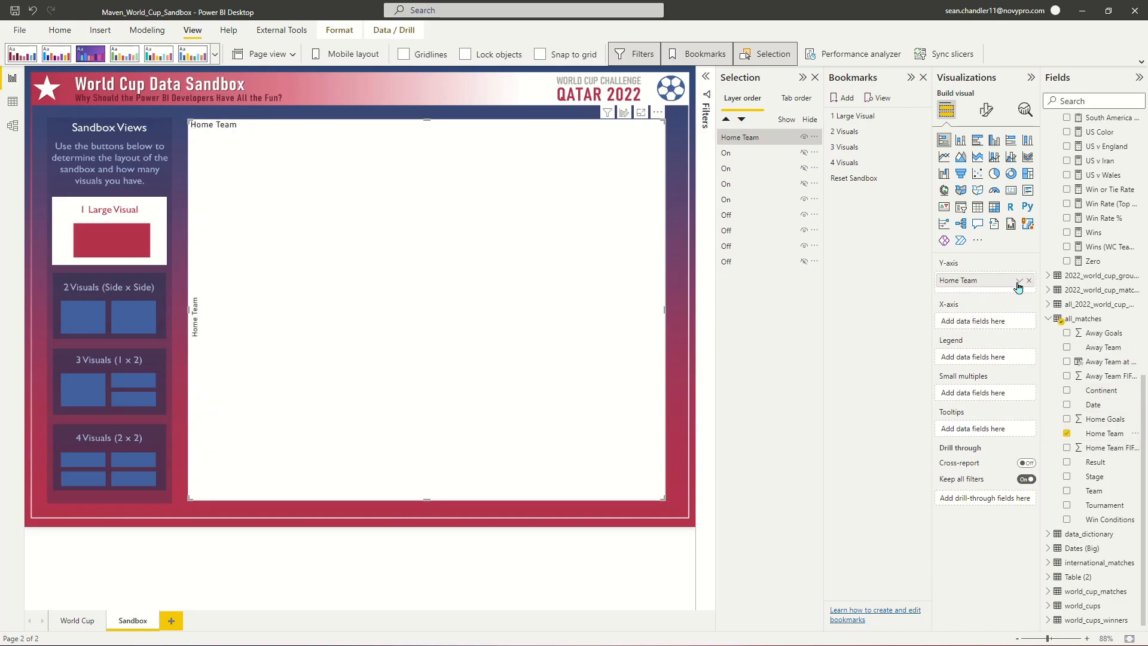
{"action": "scroll", "coordinate": [1134, 393], "scroll_direction": "up", "scroll_amount": 4}
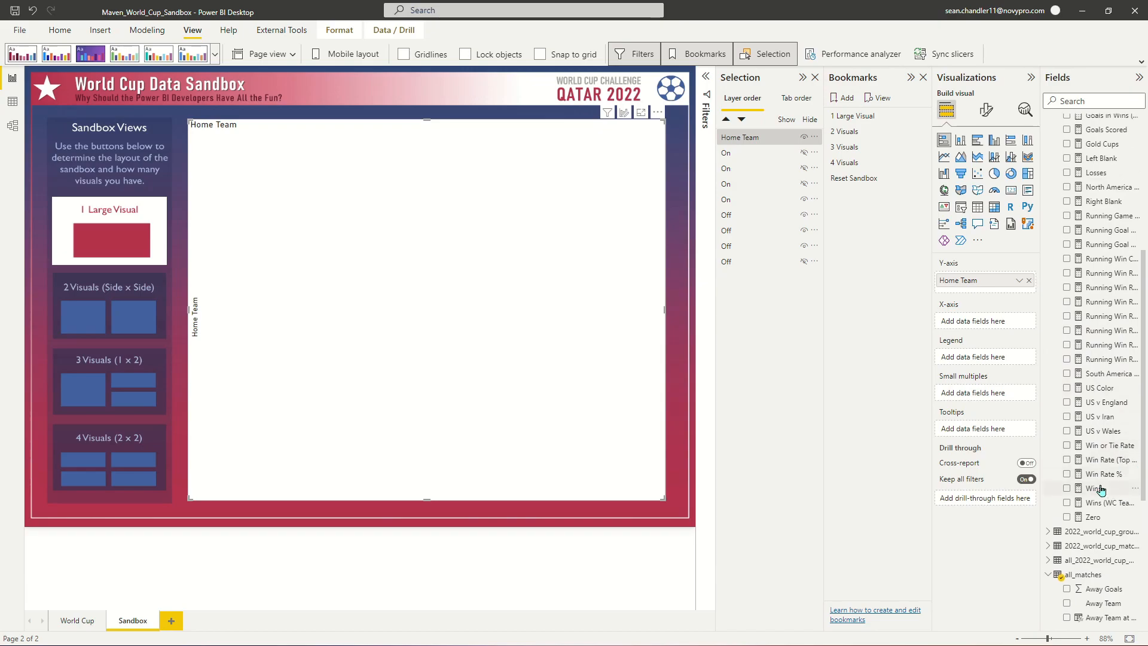
{"action": "left_click_drag", "start_coordinate": [1102, 490], "coordinate": [996, 323]}
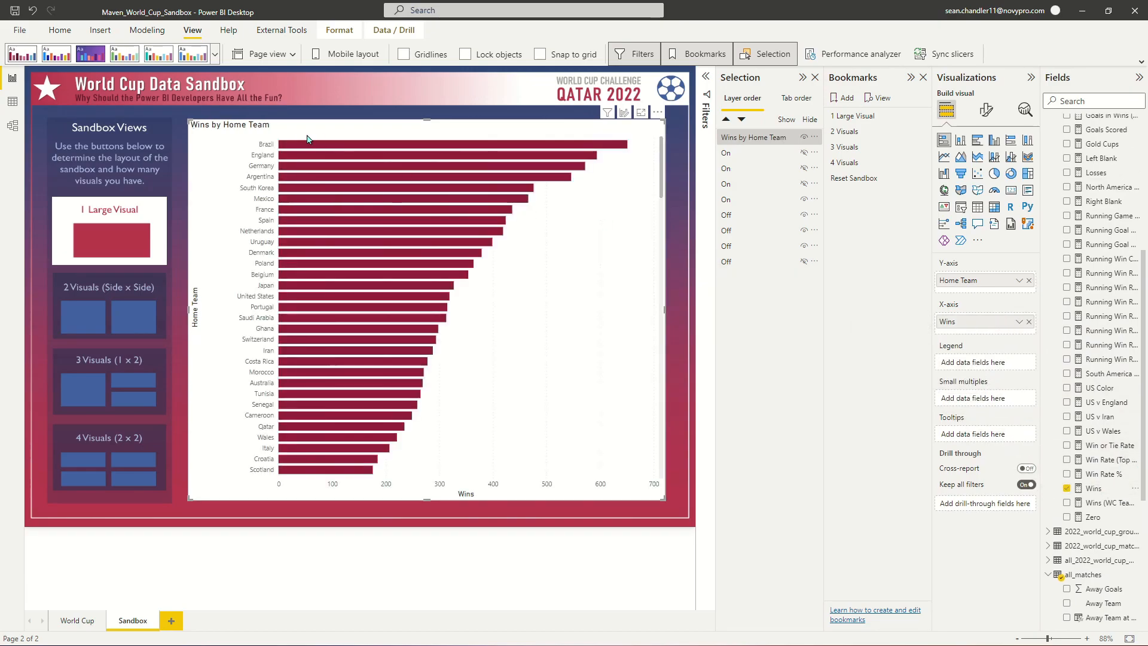
Step: Turn on the bar chart's visual border with a dark blue color and 10 px rounded corners
{"action": "left_click", "coordinate": [987, 113]}
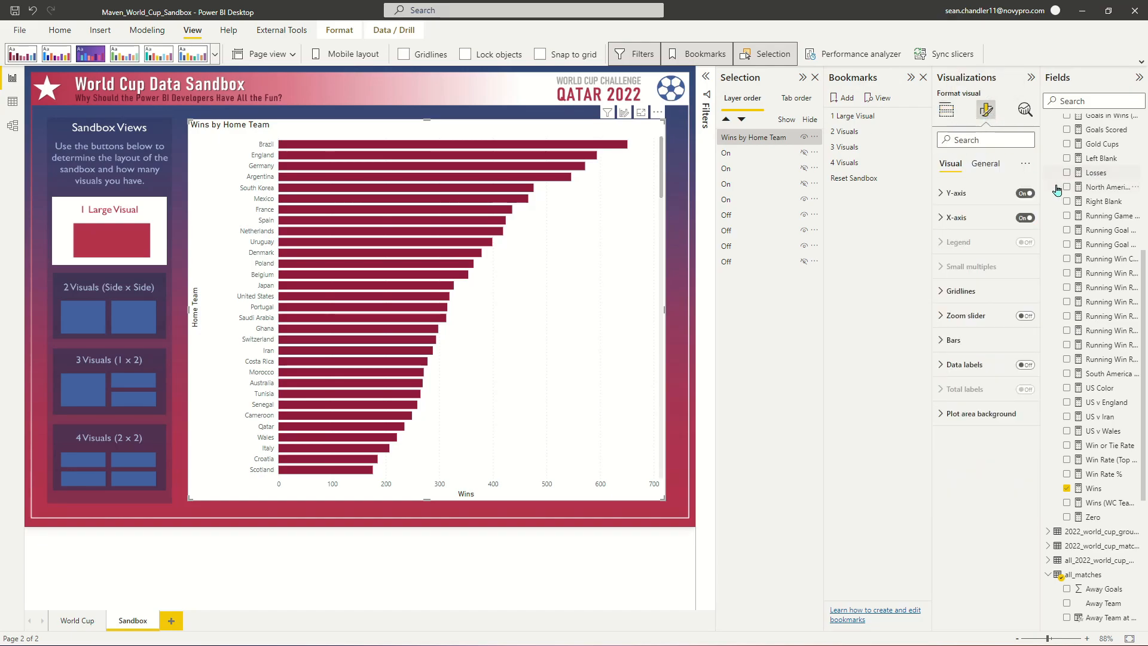
{"action": "left_click", "coordinate": [986, 164]}
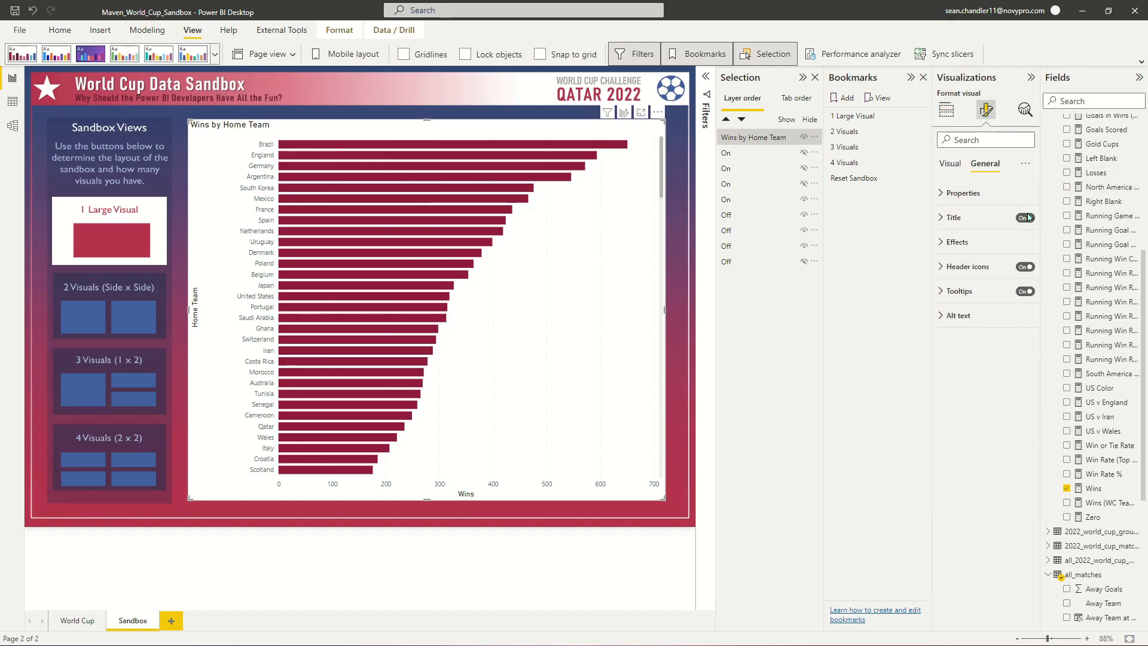
{"action": "left_click", "coordinate": [950, 246]}
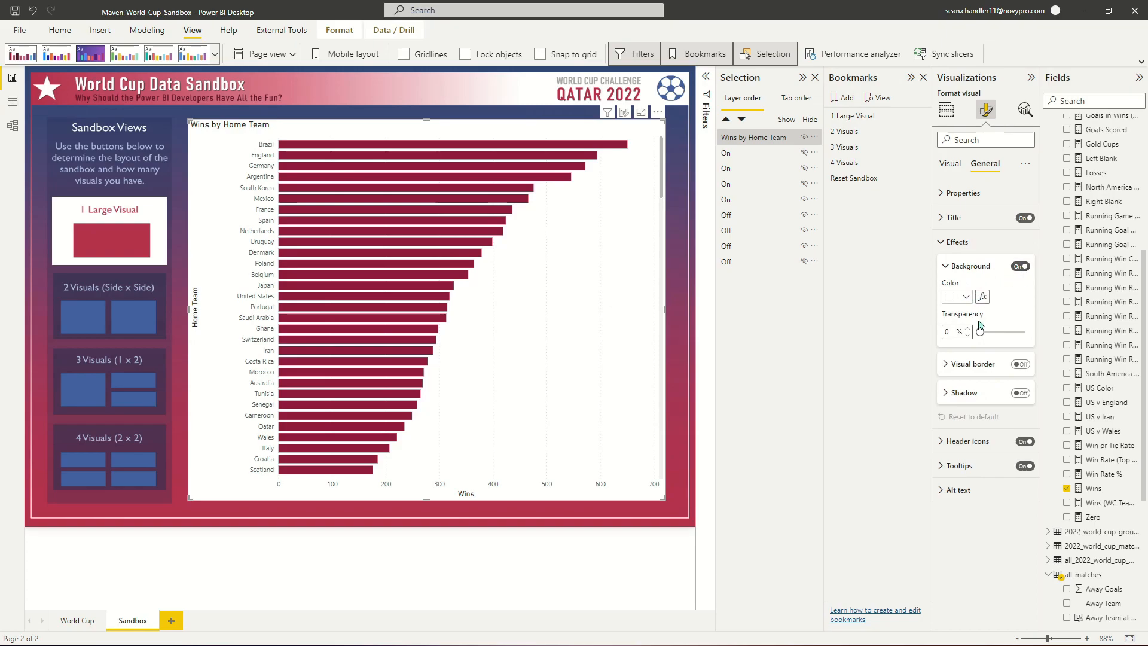
{"action": "left_click", "coordinate": [1021, 364]}
{"action": "left_click", "coordinate": [952, 366]}
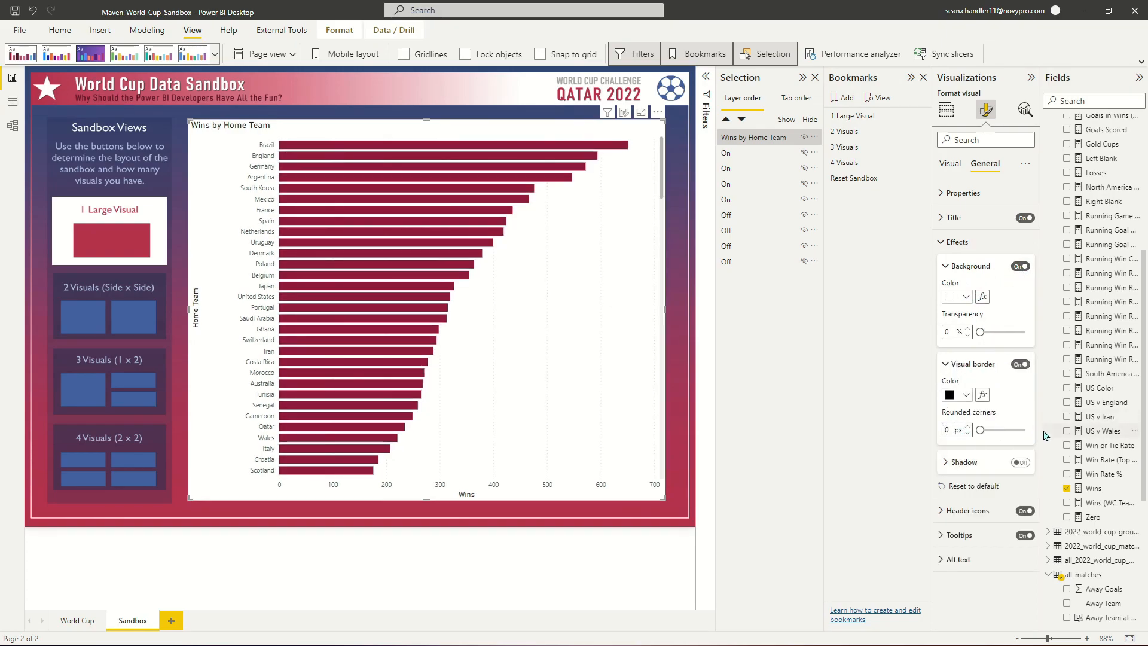
{"action": "left_click", "coordinate": [964, 396]}
{"action": "left_click", "coordinate": [1109, 513]}
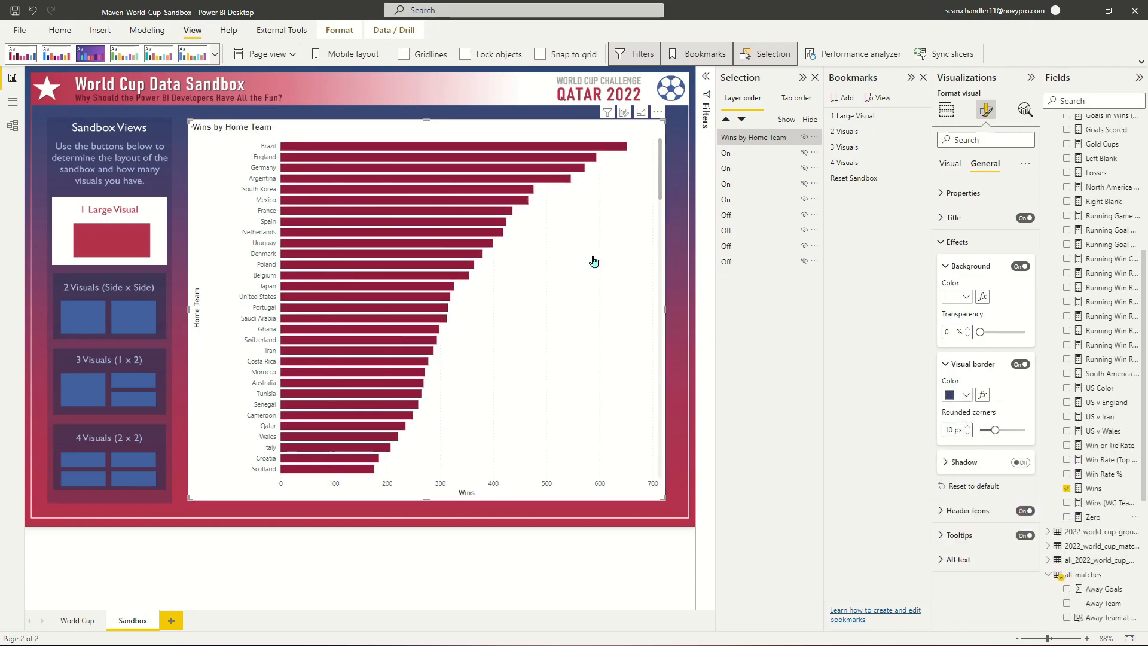
Step: Update the 1 Large Visual and Reset Sandbox bookmarks to capture the page with the large bar chart
{"action": "left_click", "coordinate": [420, 103]}
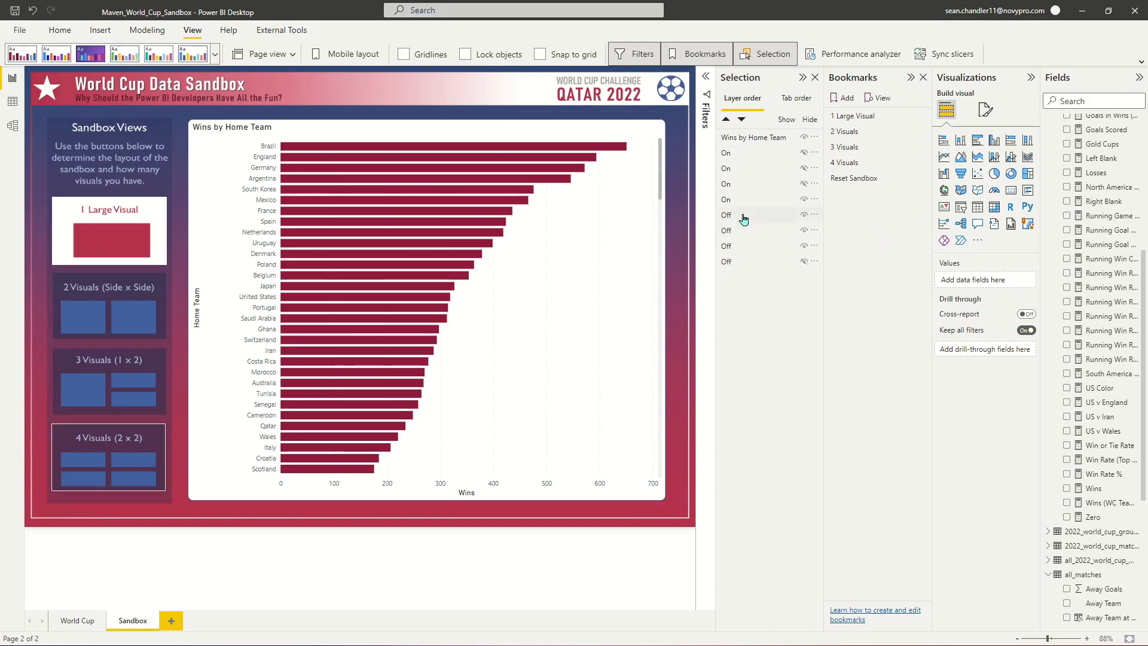
{"action": "left_click", "coordinate": [462, 132]}
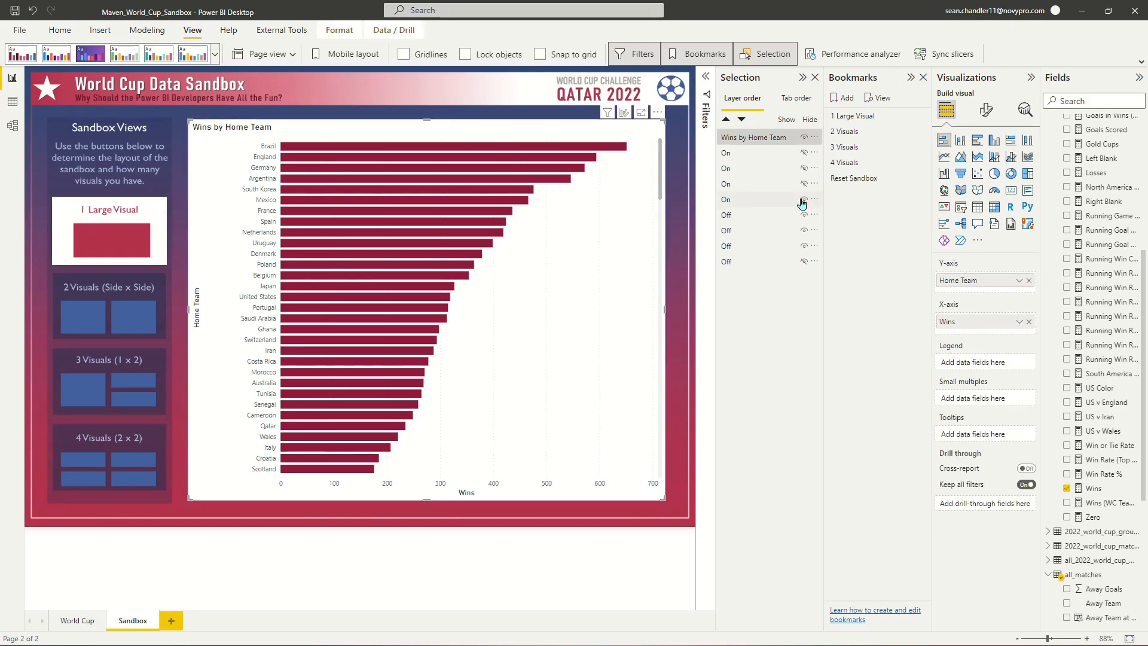
{"action": "left_click", "coordinate": [747, 138]}
{"action": "right_click", "coordinate": [869, 122]}
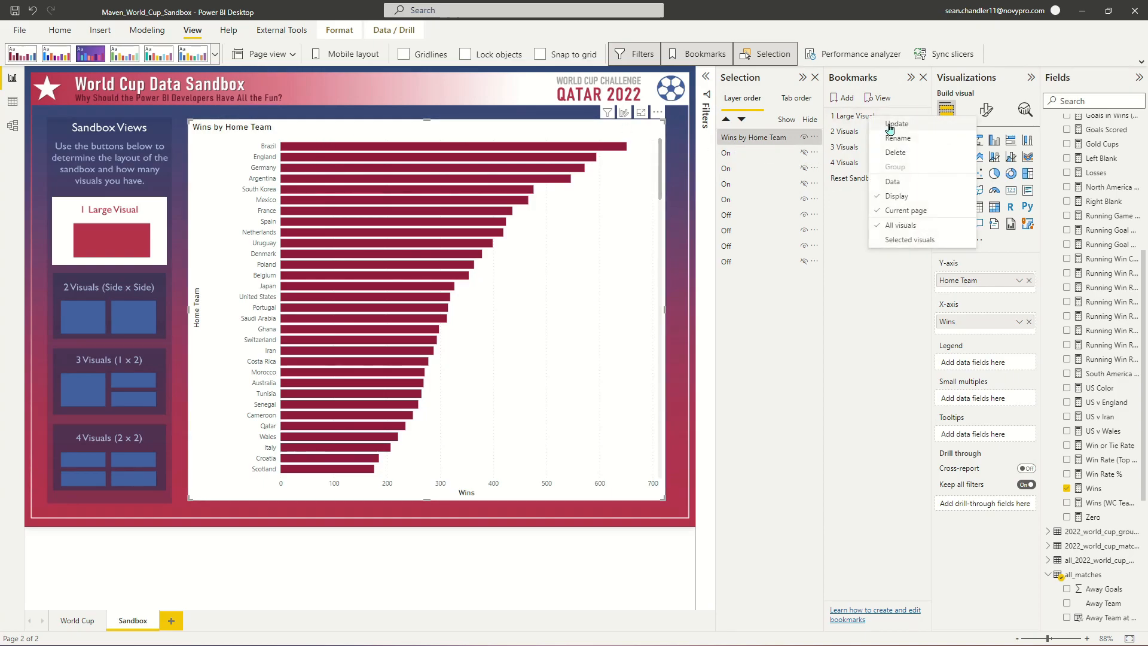
{"action": "left_click", "coordinate": [896, 128]}
{"action": "right_click", "coordinate": [861, 179]}
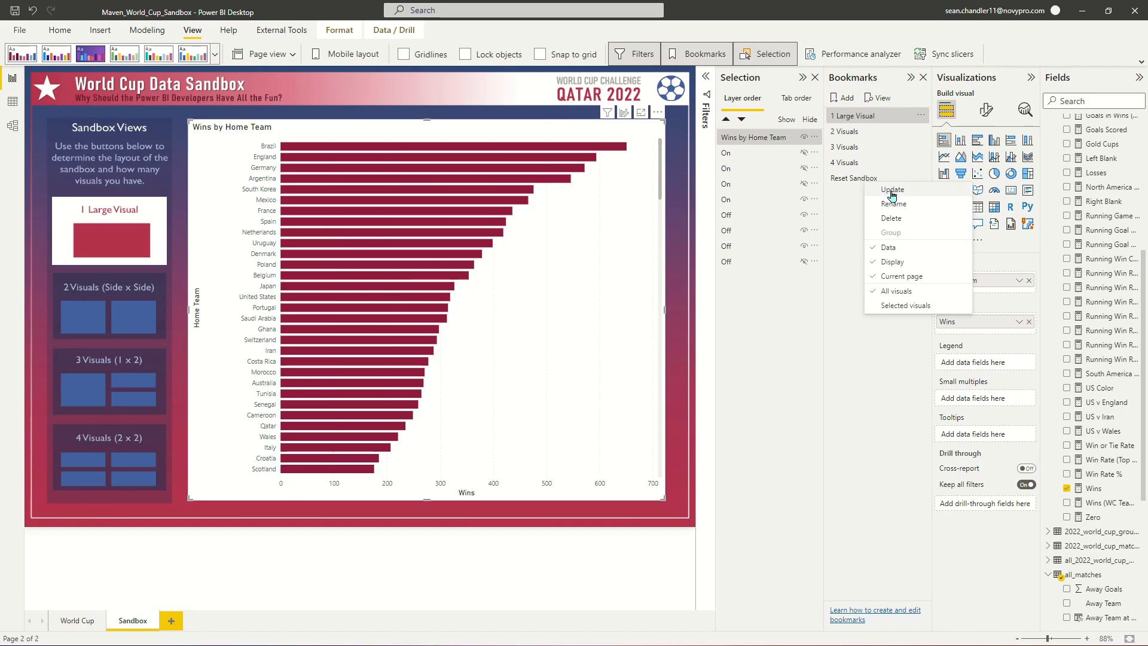
{"action": "left_click", "coordinate": [896, 190]}
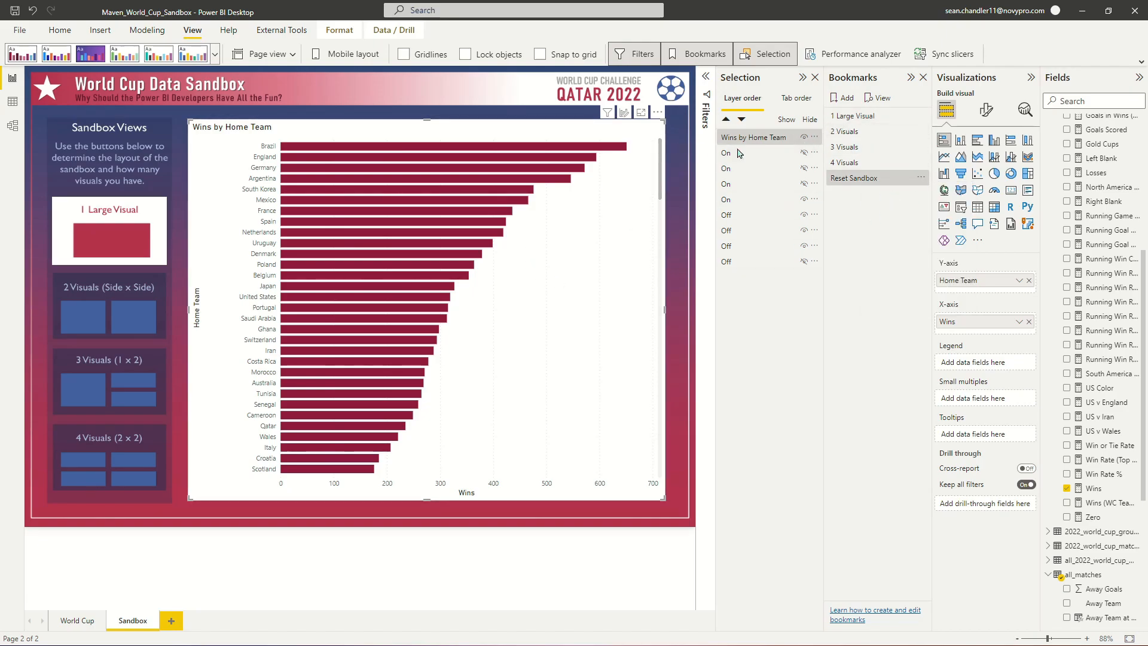
Step: Apply the 2 Visuals bookmark and hide the large Wins by Home Team chart
{"action": "left_click", "coordinate": [840, 132]}
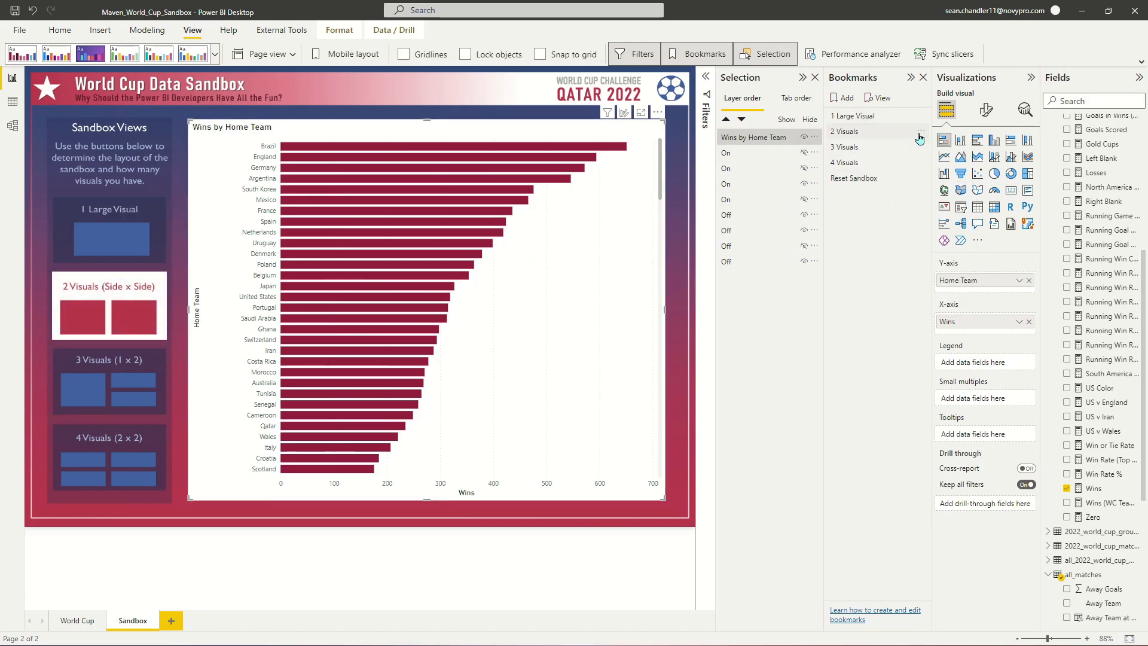
{"action": "left_click", "coordinate": [805, 141]}
{"action": "left_click", "coordinate": [805, 142]}
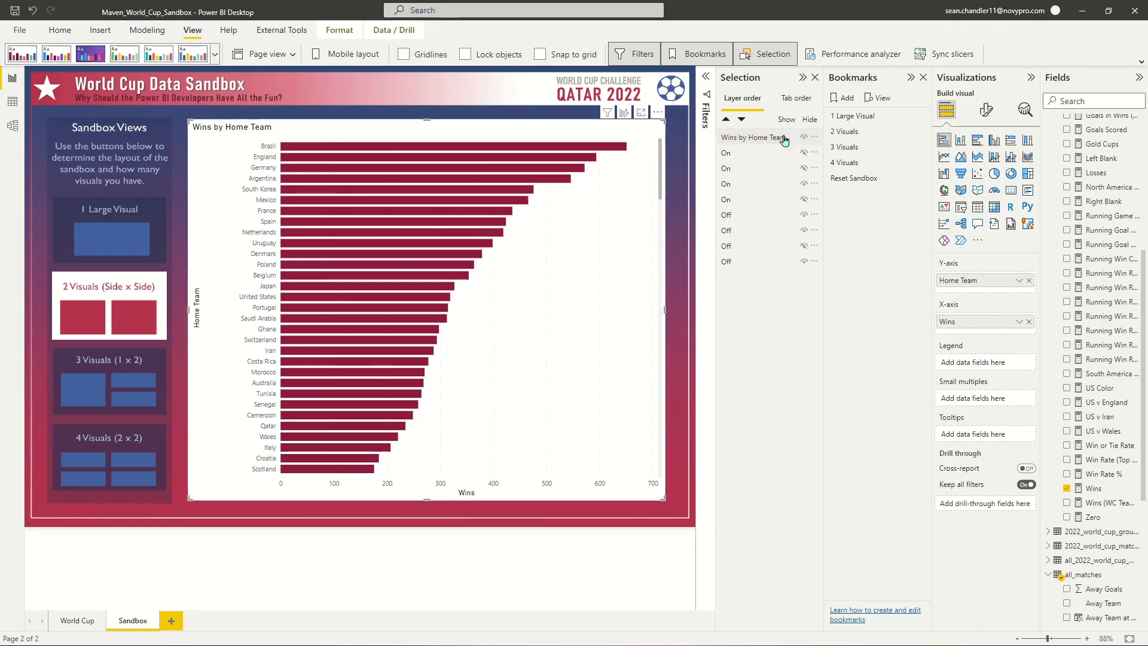
{"action": "right_click", "coordinate": [808, 143]}
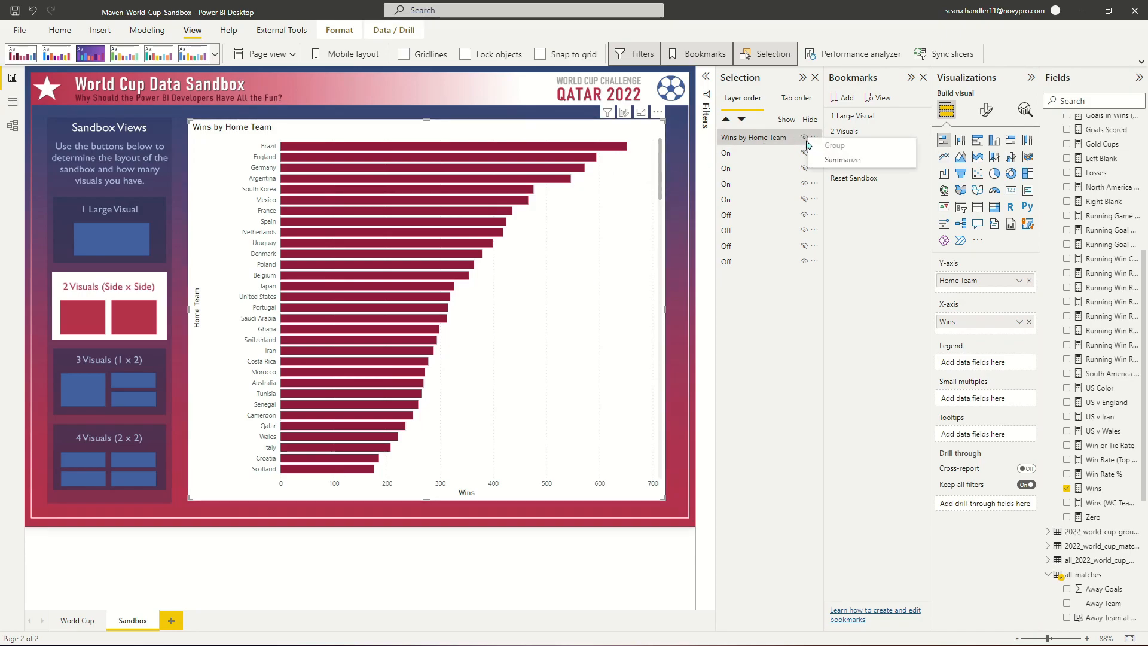
{"action": "left_click", "coordinate": [805, 142]}
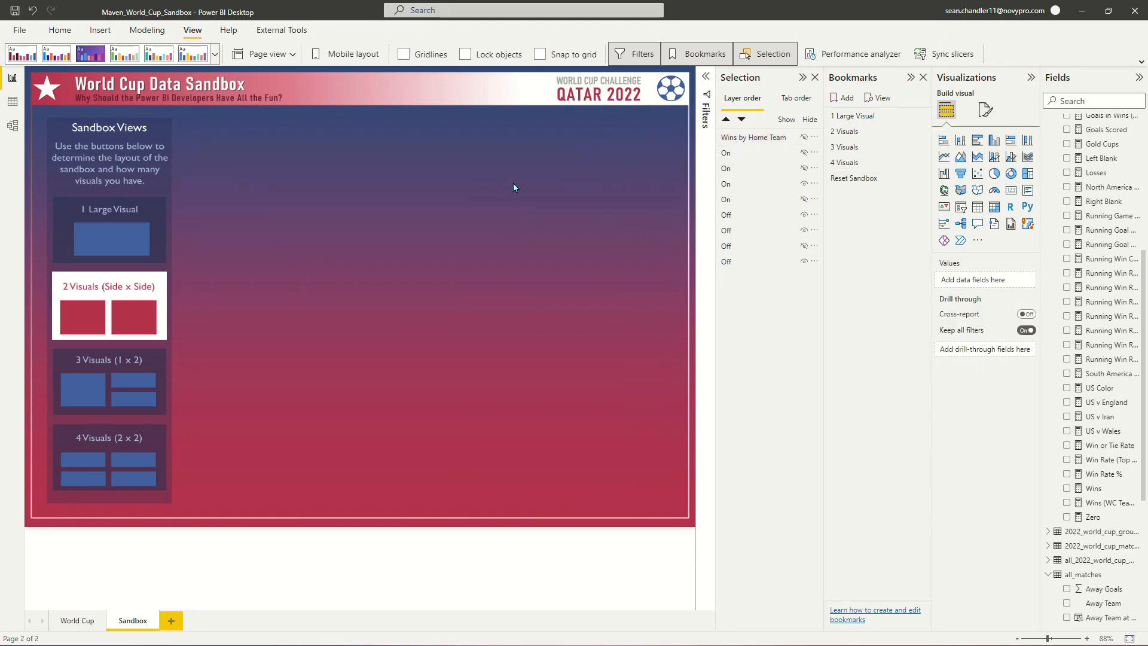
Step: Paste two copies of the bar chart and size them side by side to fill the area beside the Sandbox Views panel
{"action": "key", "text": "ctrl+v"}
{"action": "left_click_drag", "start_coordinate": [671, 504], "coordinate": [456, 498]}
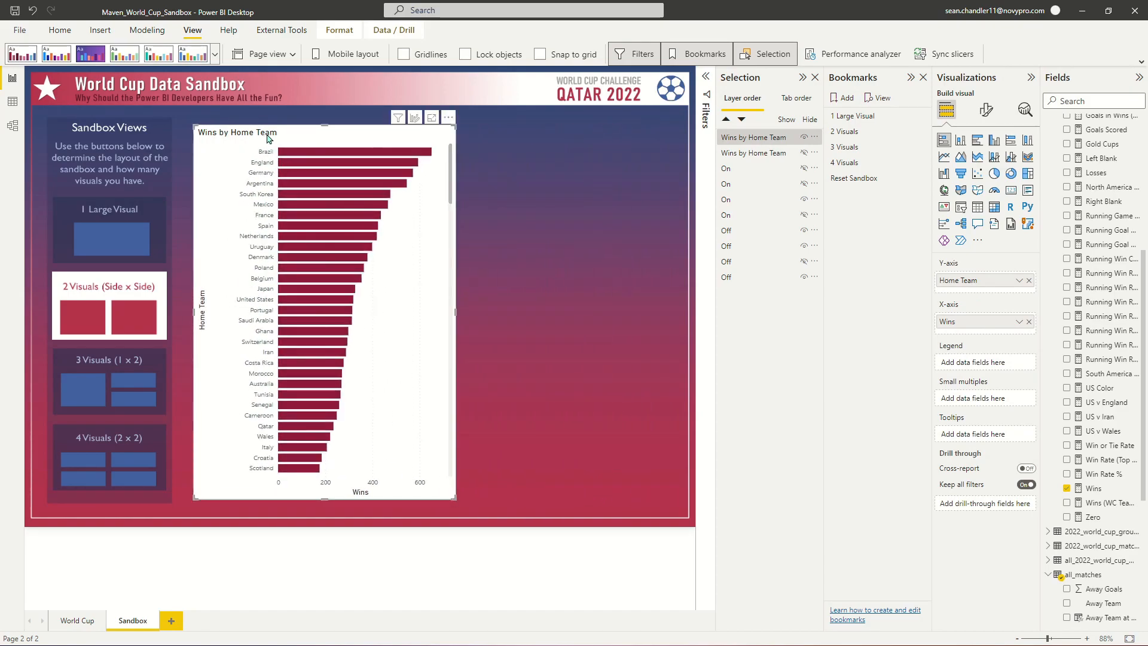
{"action": "left_click_drag", "start_coordinate": [267, 139], "coordinate": [257, 136]}
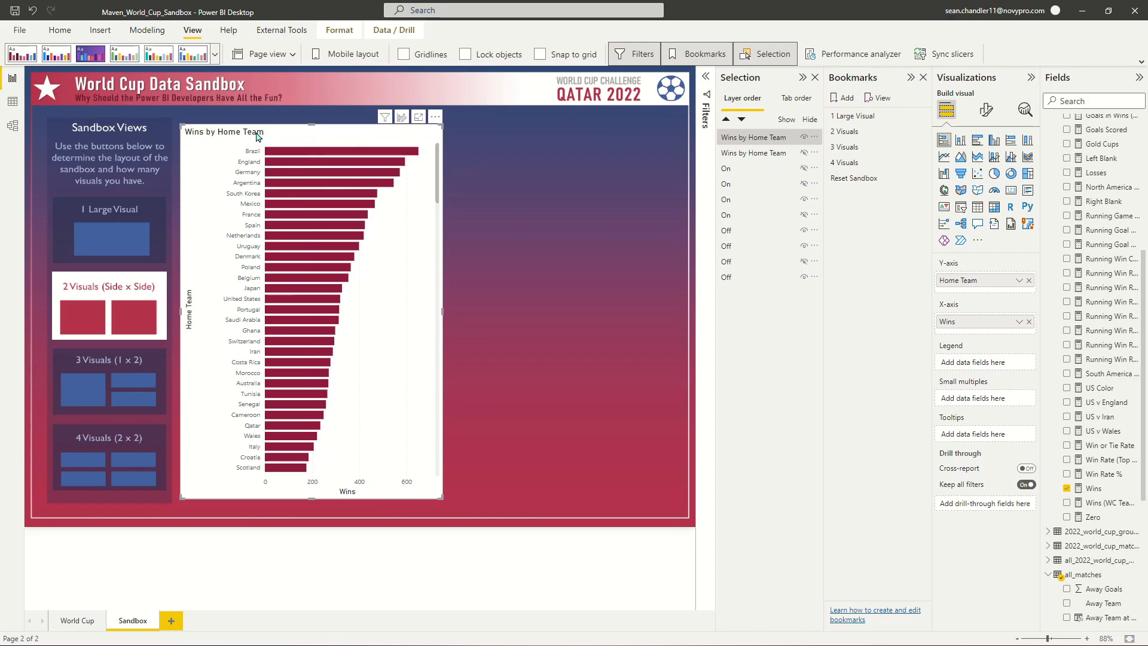
{"action": "key", "text": "ctrl+v"}
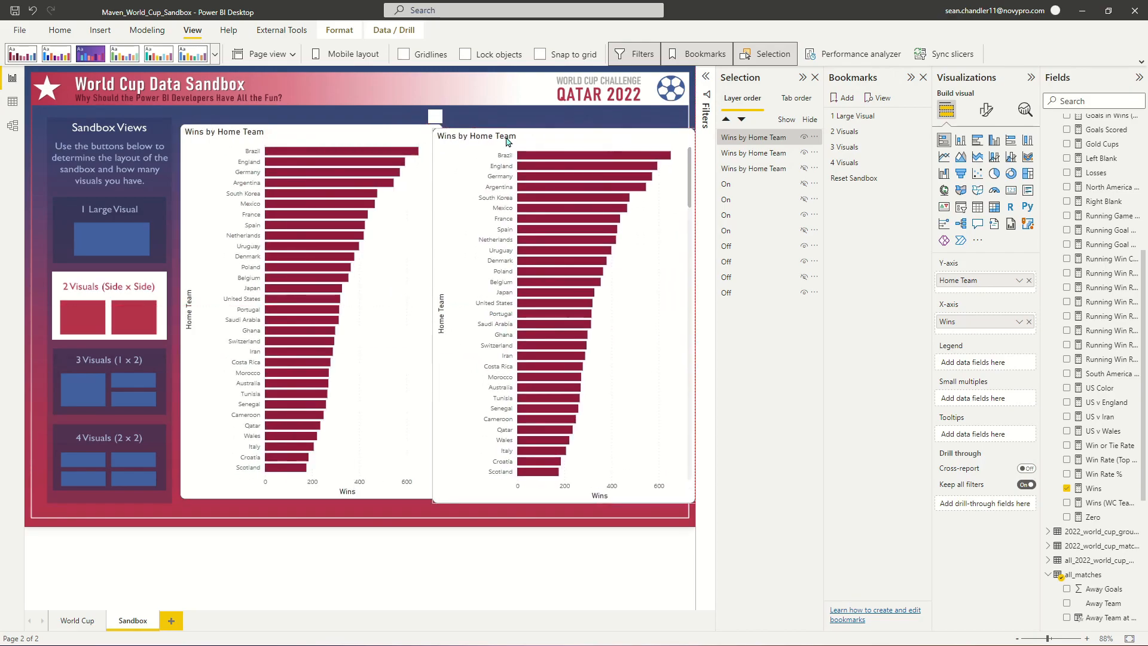
{"action": "left_click_drag", "start_coordinate": [688, 312], "coordinate": [671, 320]}
{"action": "left_click_drag", "start_coordinate": [488, 131], "coordinate": [501, 132]}
{"action": "left_click", "coordinate": [360, 132]}
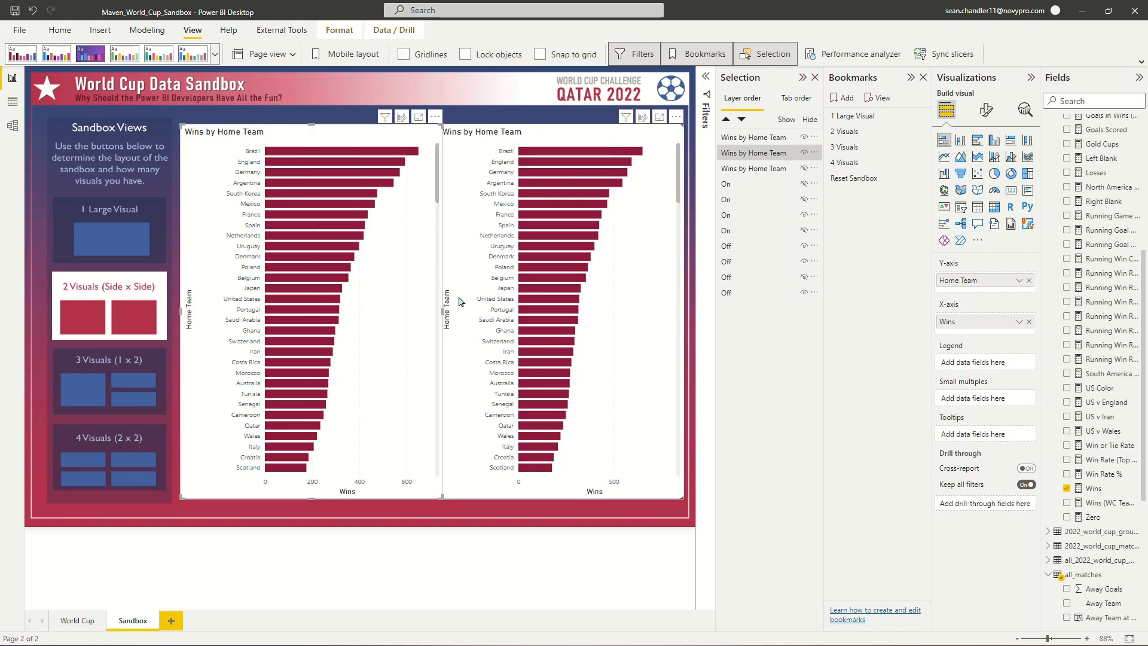
{"action": "left_click_drag", "start_coordinate": [443, 312], "coordinate": [427, 313]}
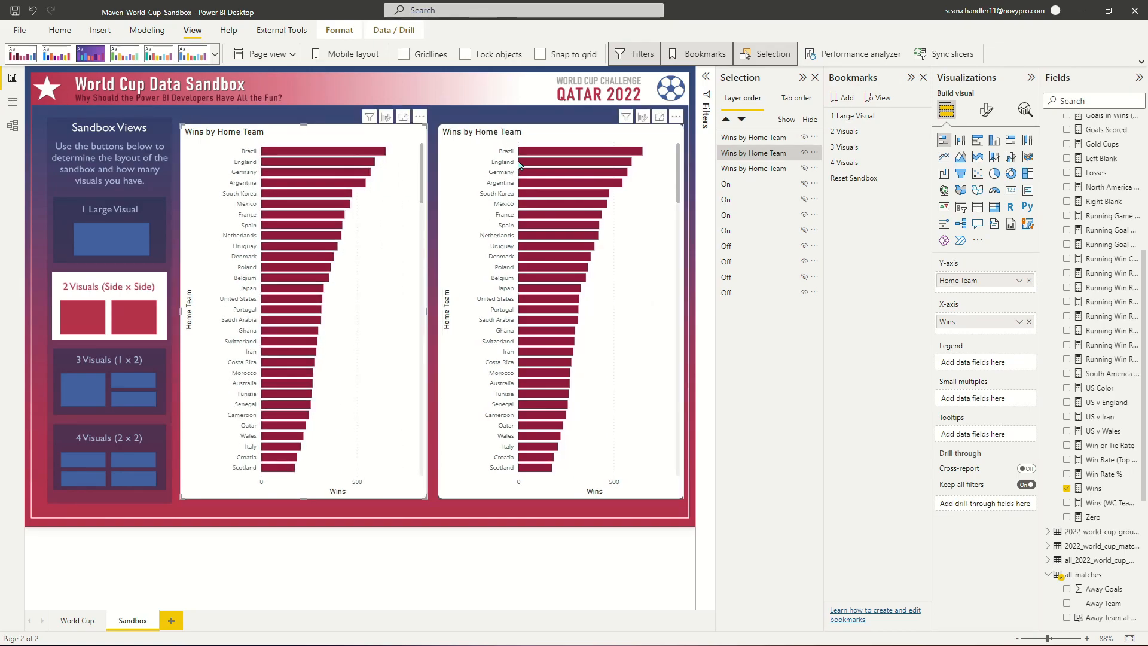
{"action": "left_click_drag", "start_coordinate": [506, 133], "coordinate": [502, 132]}
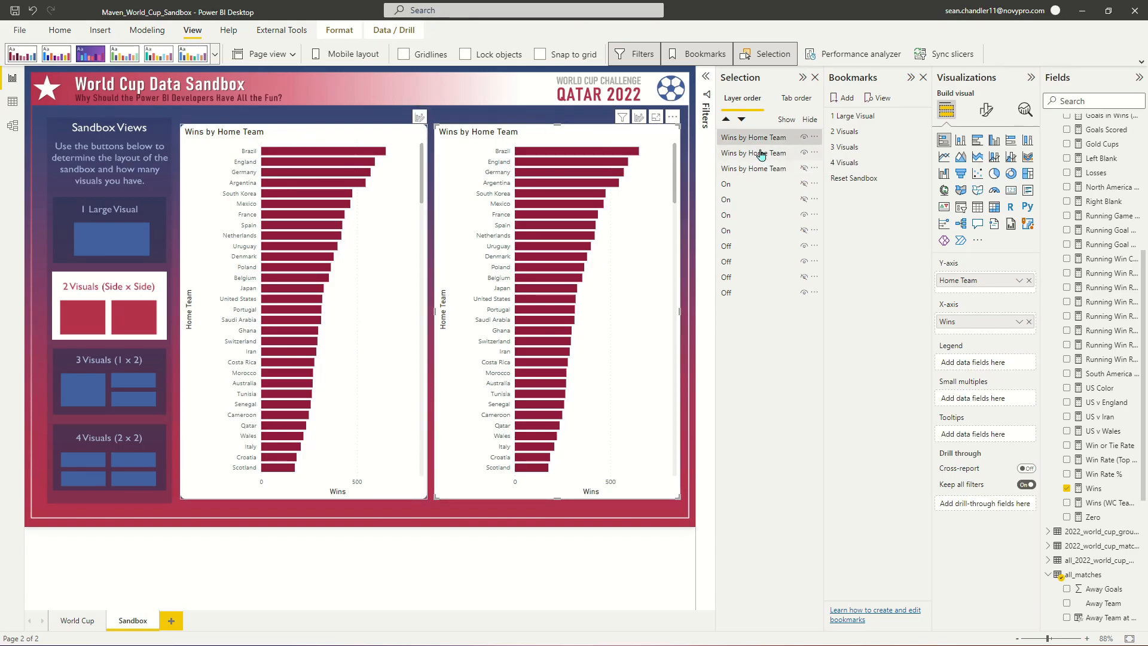
Step: Group the two side-by-side Wins by Home Team charts and name the group 2 Visuals
{"action": "key", "text": "ctrl+a"}
{"action": "key", "text": "Escape"}
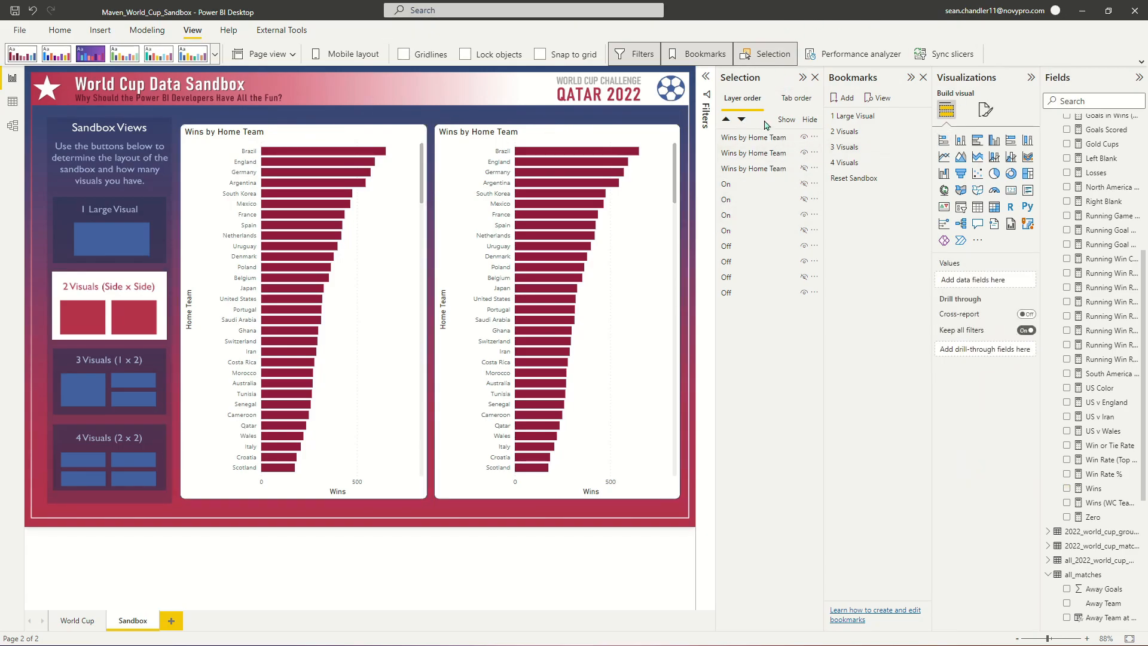
{"action": "left_click", "coordinate": [755, 137]}
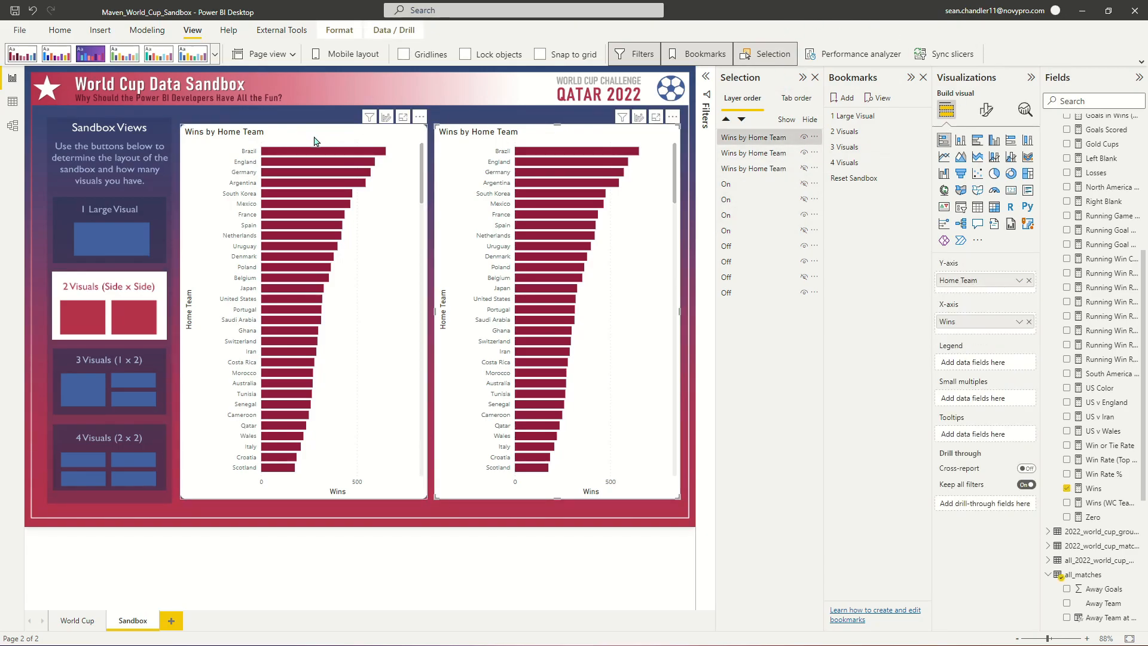
{"action": "left_click", "coordinate": [749, 158], "text": "ctrl"}
{"action": "right_click", "coordinate": [747, 136]}
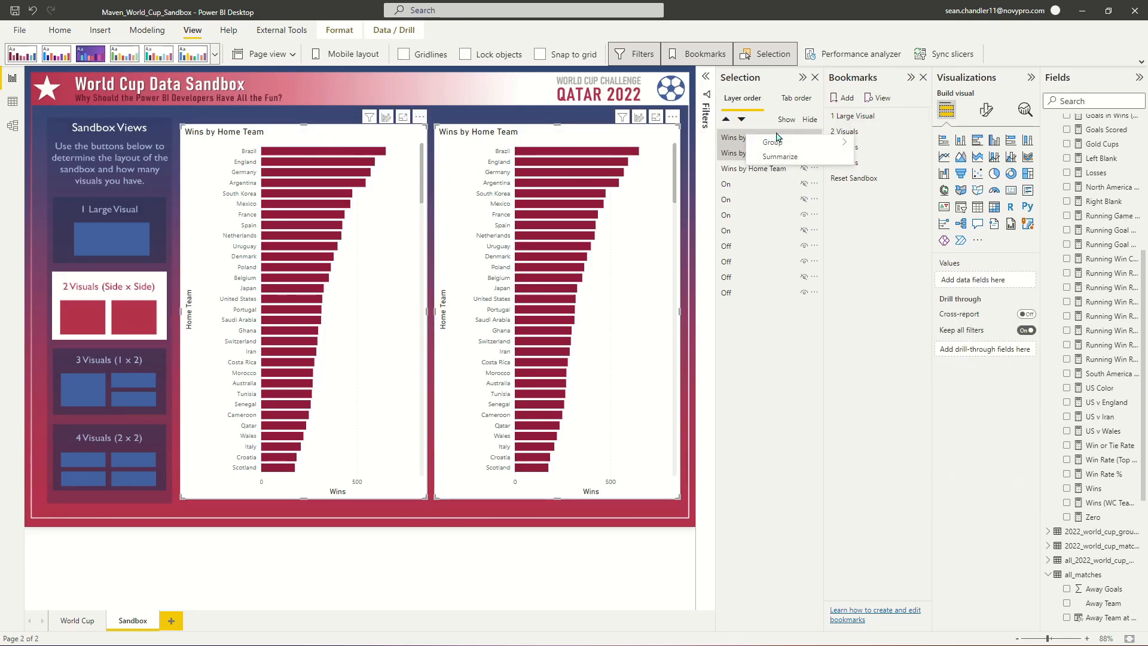
{"action": "mouse_move", "coordinate": [778, 141]}
{"action": "left_click", "coordinate": [867, 143]}
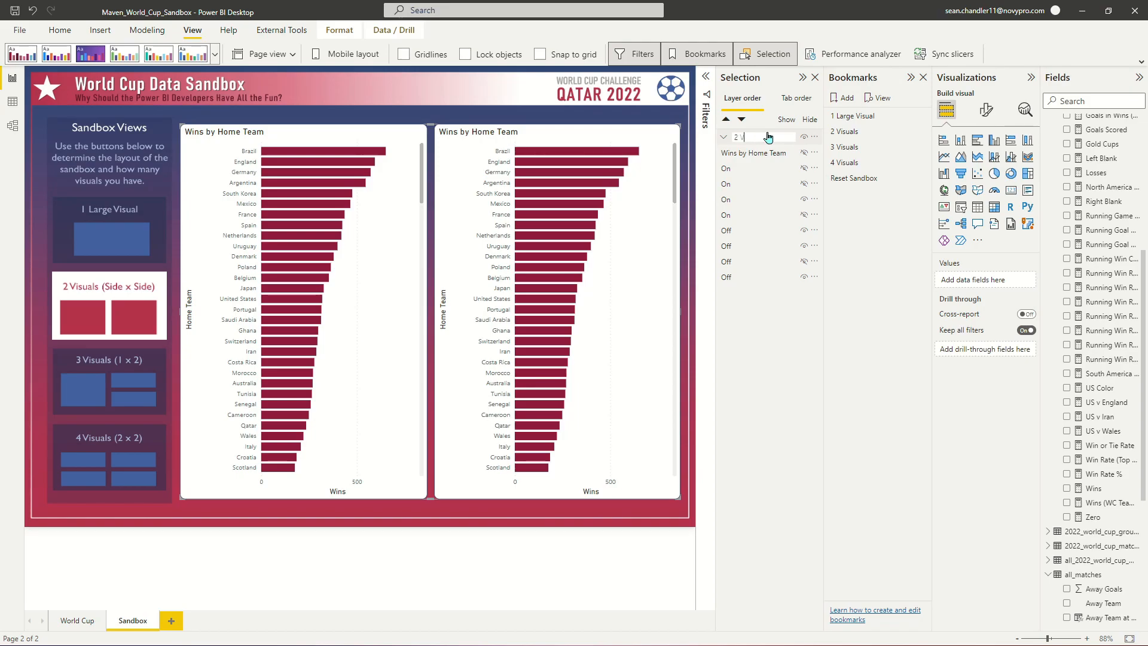
{"action": "type", "text": "2 Visuals"}
{"action": "key", "text": "Return"}
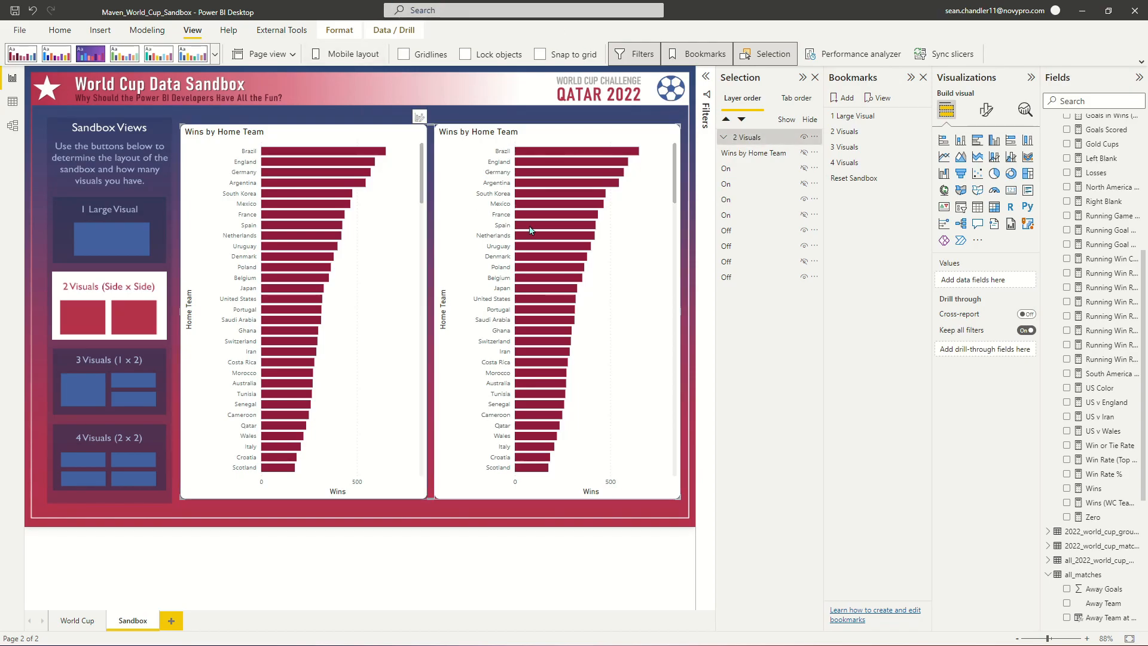
Step: Apply the 3 Visuals bookmark with the existing charts hidden, and paste a narrowed, full-height bar chart copy beside the Sandbox Views panel
{"action": "left_click", "coordinate": [868, 148]}
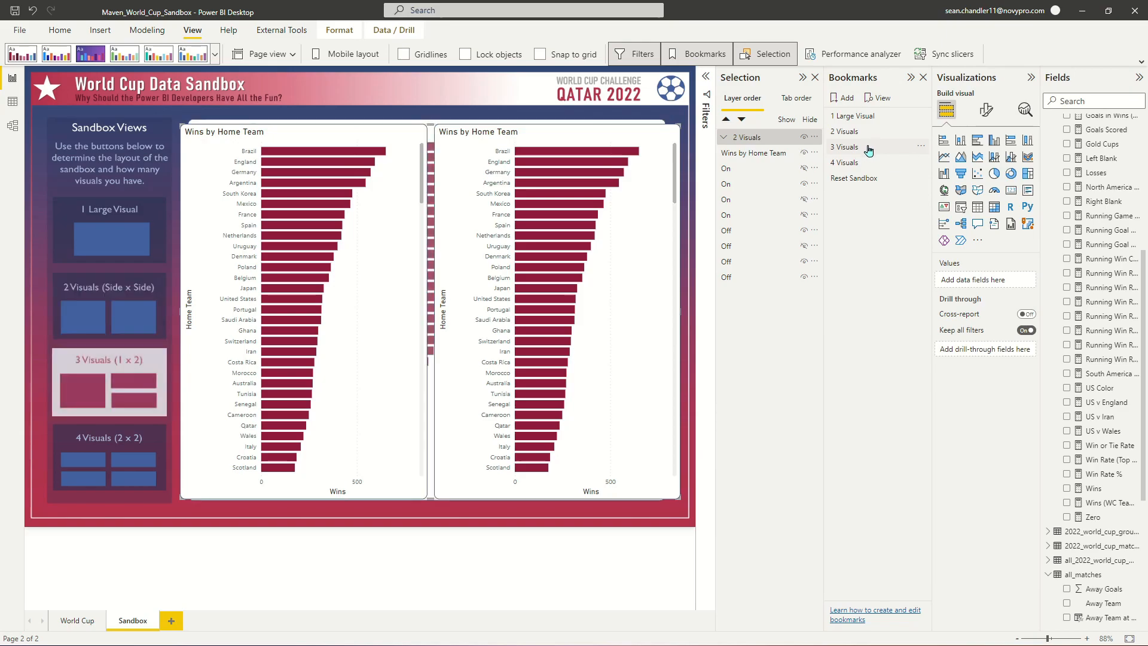
{"action": "left_click", "coordinate": [803, 137]}
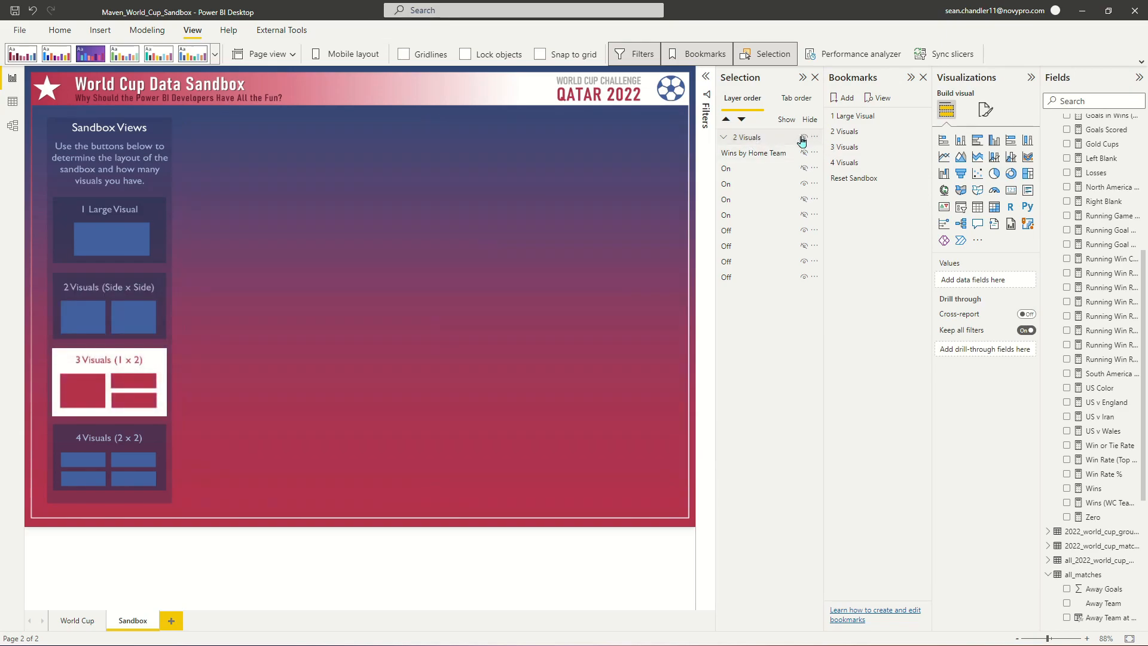
{"action": "key", "text": "ctrl+v"}
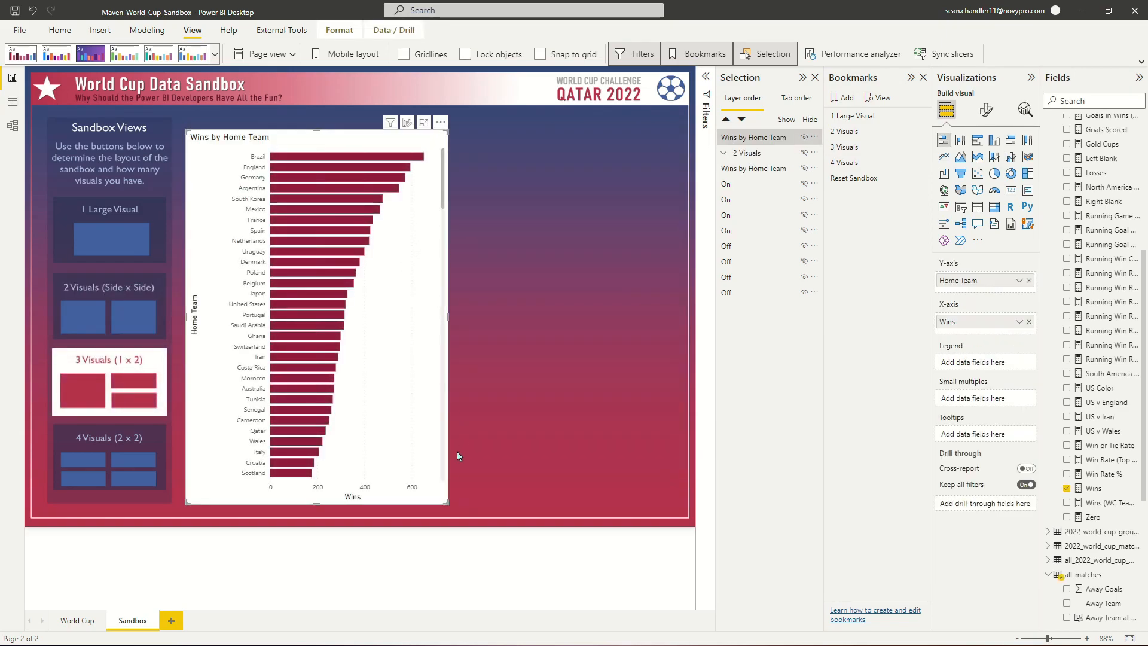
{"action": "left_click_drag", "start_coordinate": [448, 317], "coordinate": [382, 347]}
Step: Stack two half-height bar chart copies beside the tall chart, and widen the tall chart toward them
{"action": "key", "text": "ctrl+v"}
{"action": "left_click_drag", "start_coordinate": [273, 144], "coordinate": [558, 145]}
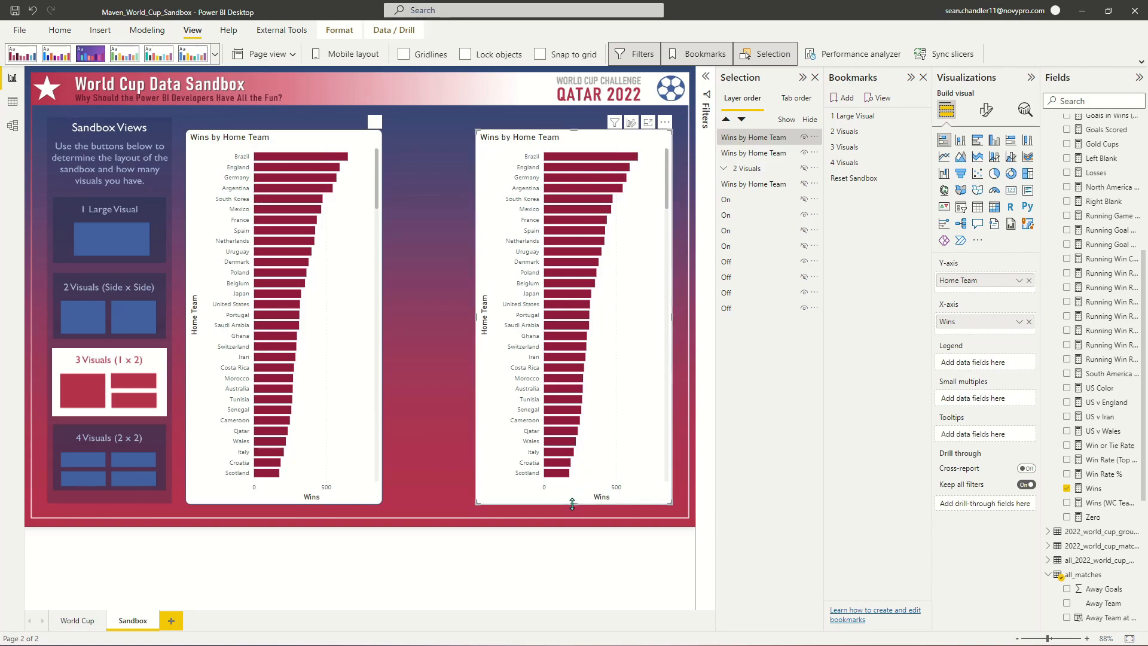
{"action": "left_click_drag", "start_coordinate": [589, 504], "coordinate": [594, 307]}
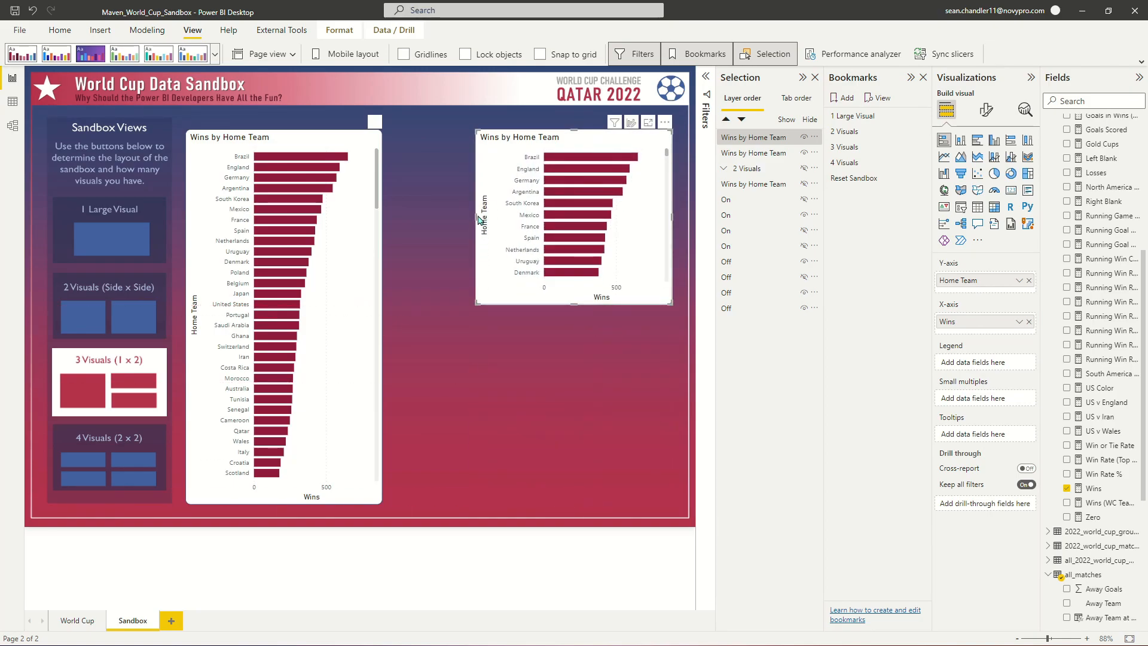
{"action": "left_click_drag", "start_coordinate": [475, 215], "coordinate": [443, 215]}
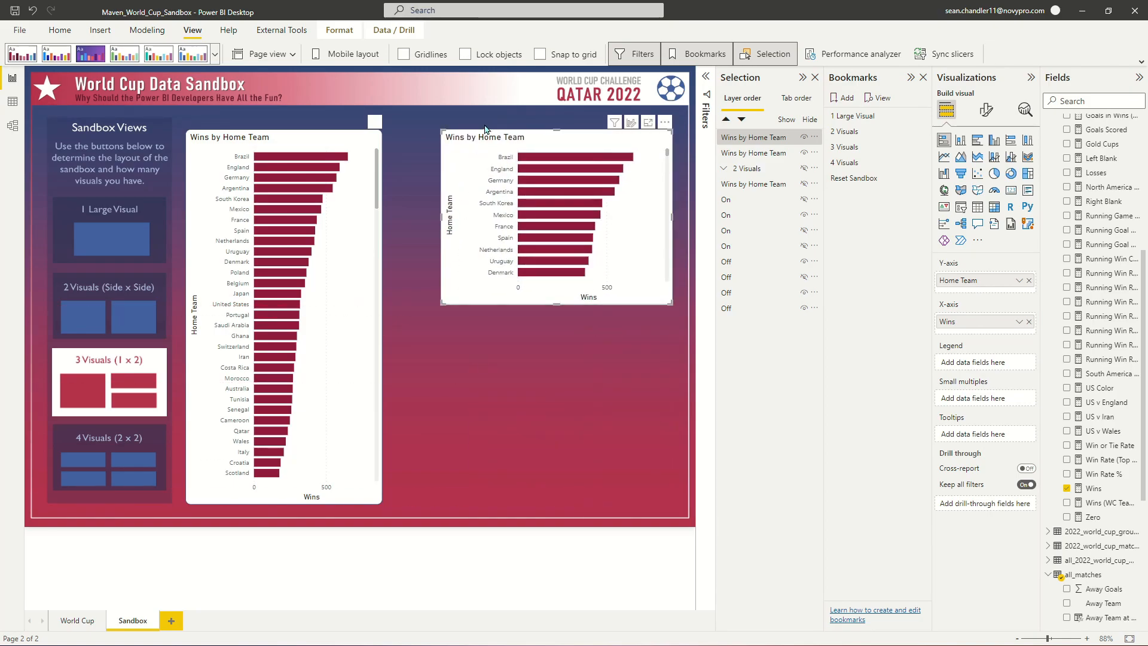
{"action": "key", "text": "ctrl+c"}
{"action": "key", "text": "ctrl+v"}
{"action": "left_click_drag", "start_coordinate": [488, 143], "coordinate": [478, 341]}
{"action": "left_click", "coordinate": [267, 134]}
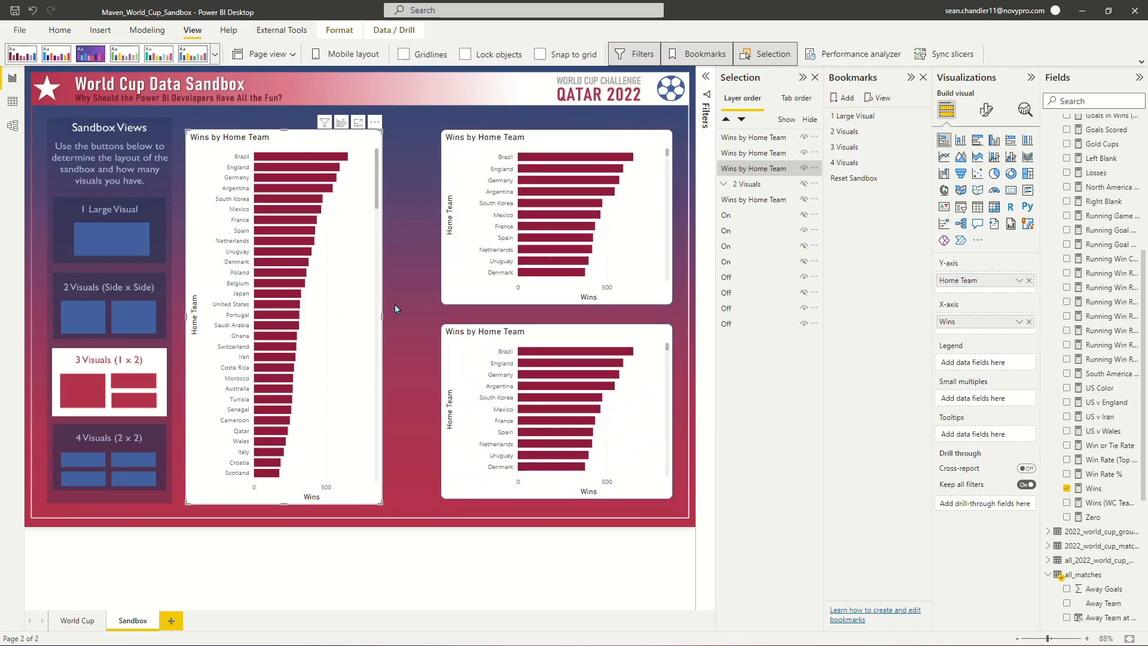
{"action": "left_click_drag", "start_coordinate": [382, 319], "coordinate": [421, 321]}
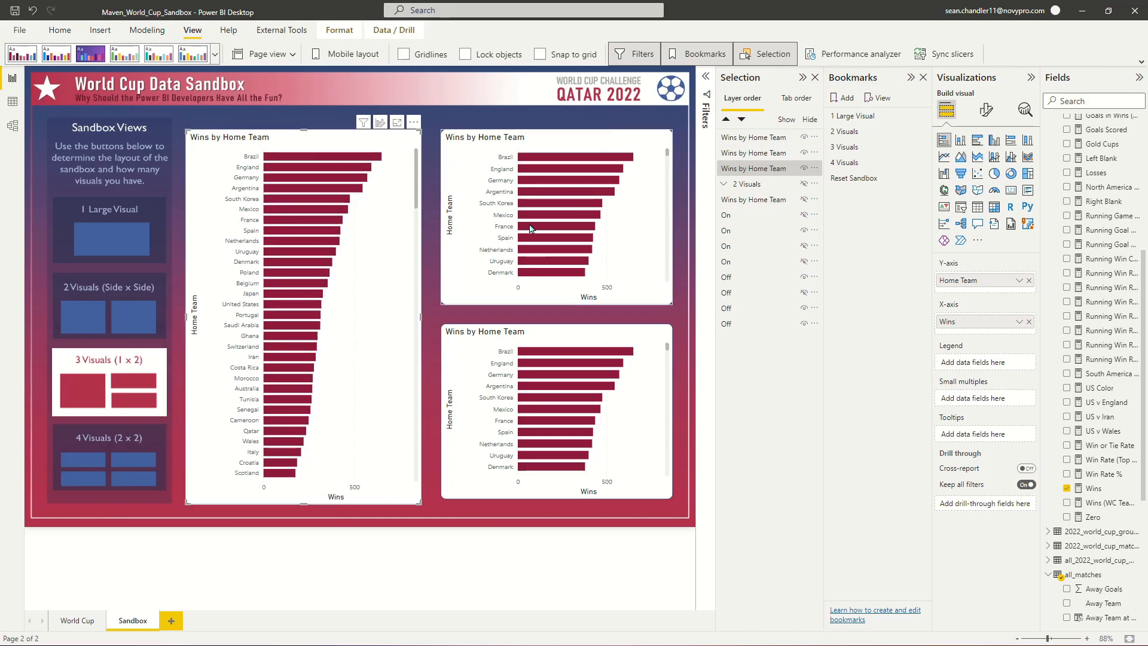
Step: Group the tall chart and the two stacked charts, and name the group 3 Visuals
{"action": "left_click", "coordinate": [761, 170]}
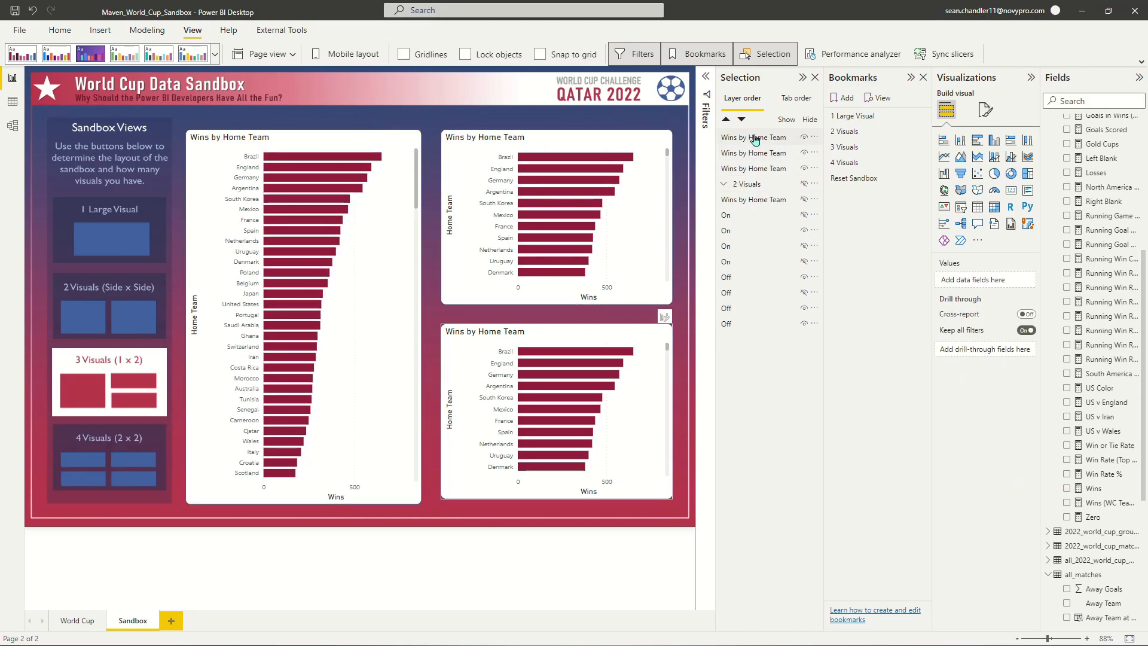
{"action": "left_click", "coordinate": [756, 138]}
{"action": "left_click", "coordinate": [754, 153], "text": "ctrl"}
{"action": "left_click", "coordinate": [752, 168], "text": "ctrl"}
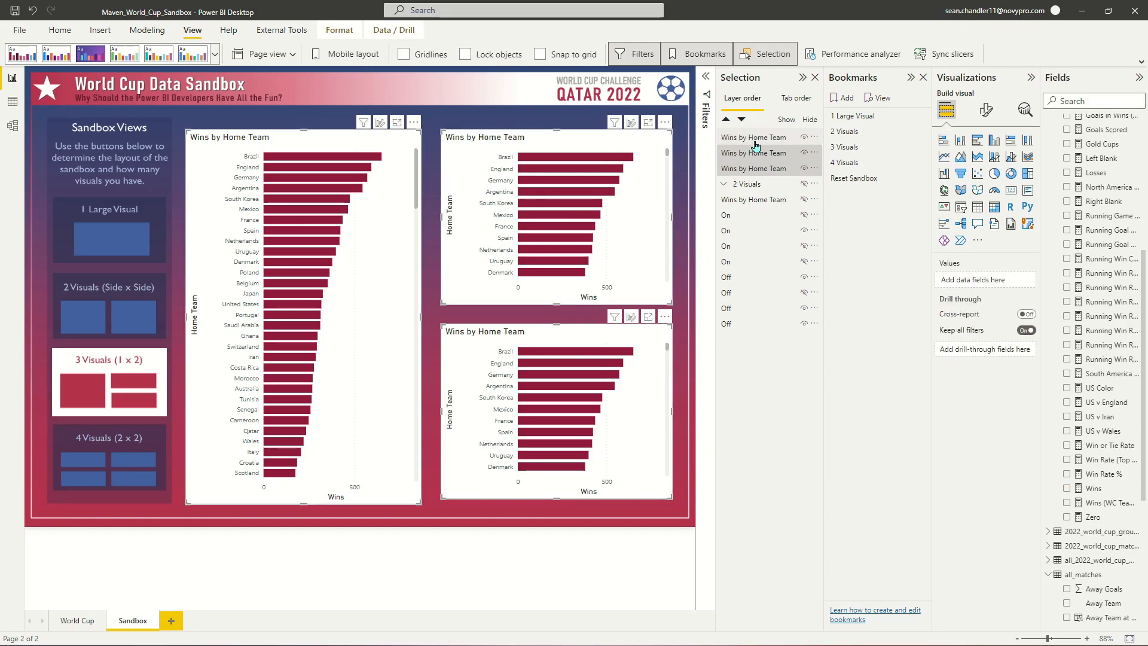
{"action": "right_click", "coordinate": [756, 146]}
{"action": "mouse_move", "coordinate": [777, 147]}
{"action": "left_click", "coordinate": [878, 148]}
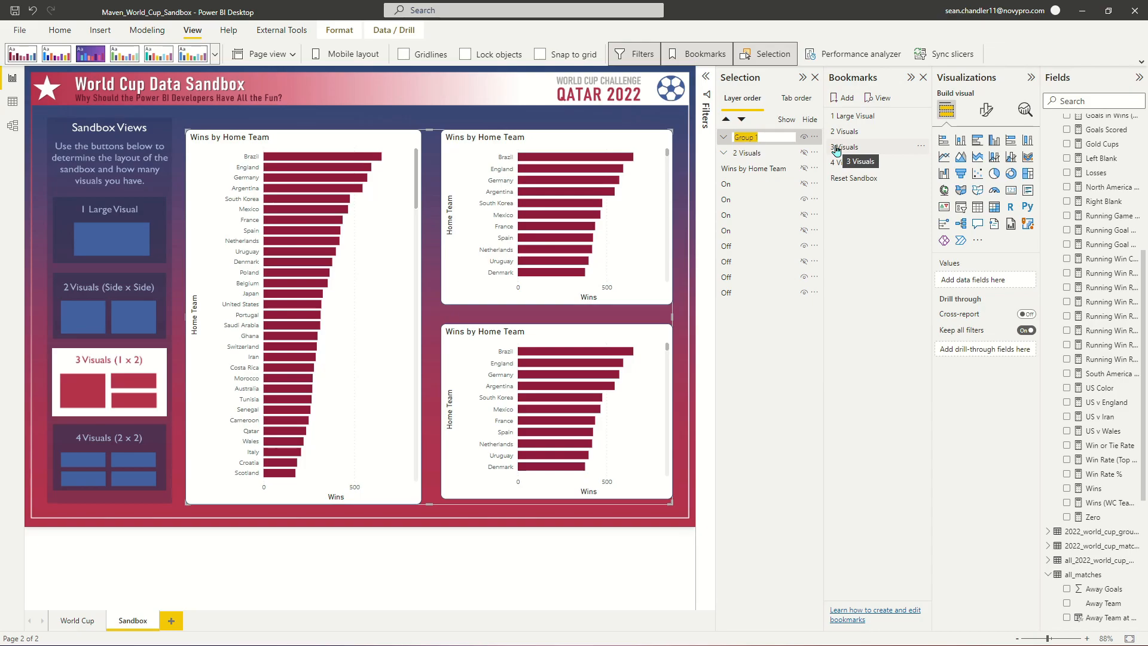
{"action": "type", "text": "3 Visuals"}
{"action": "key", "text": "Return"}
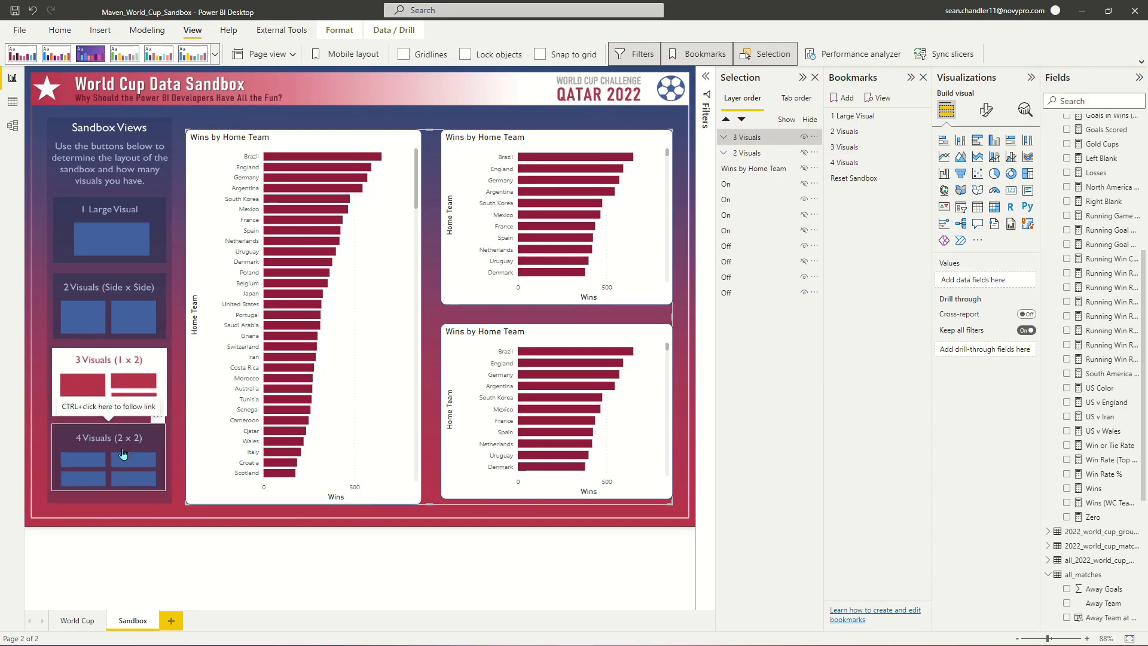
Step: Apply the 4 Visuals bookmark, and hide the 3 Visuals group and the large Wins by Home Team chart
{"action": "left_click", "coordinate": [846, 162]}
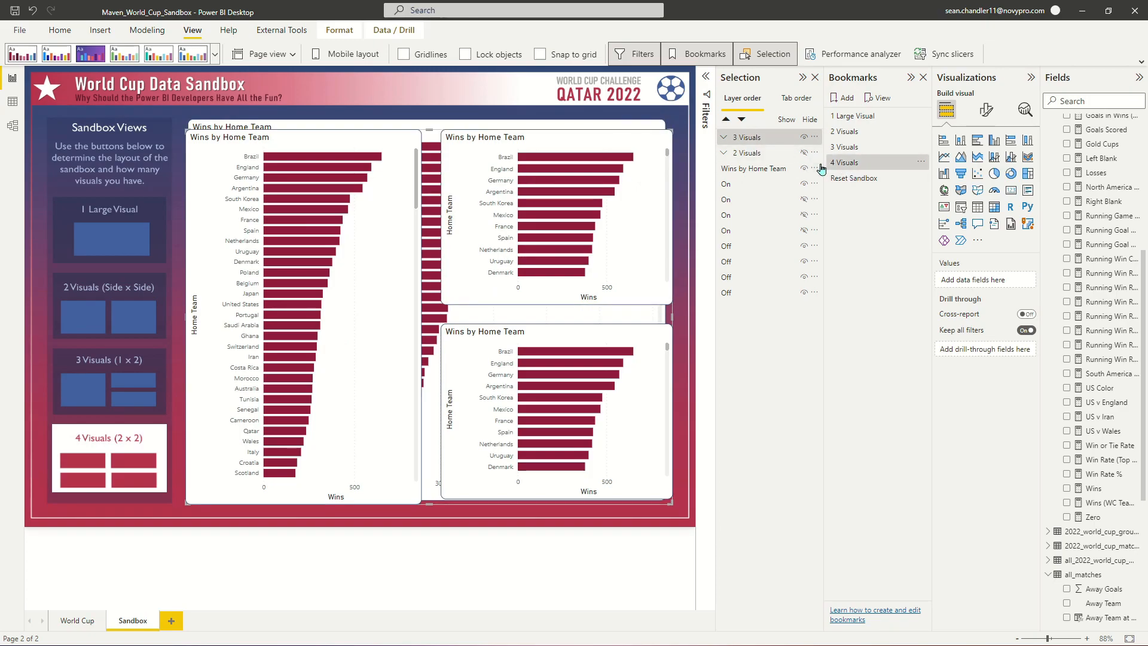
{"action": "left_click", "coordinate": [804, 137]}
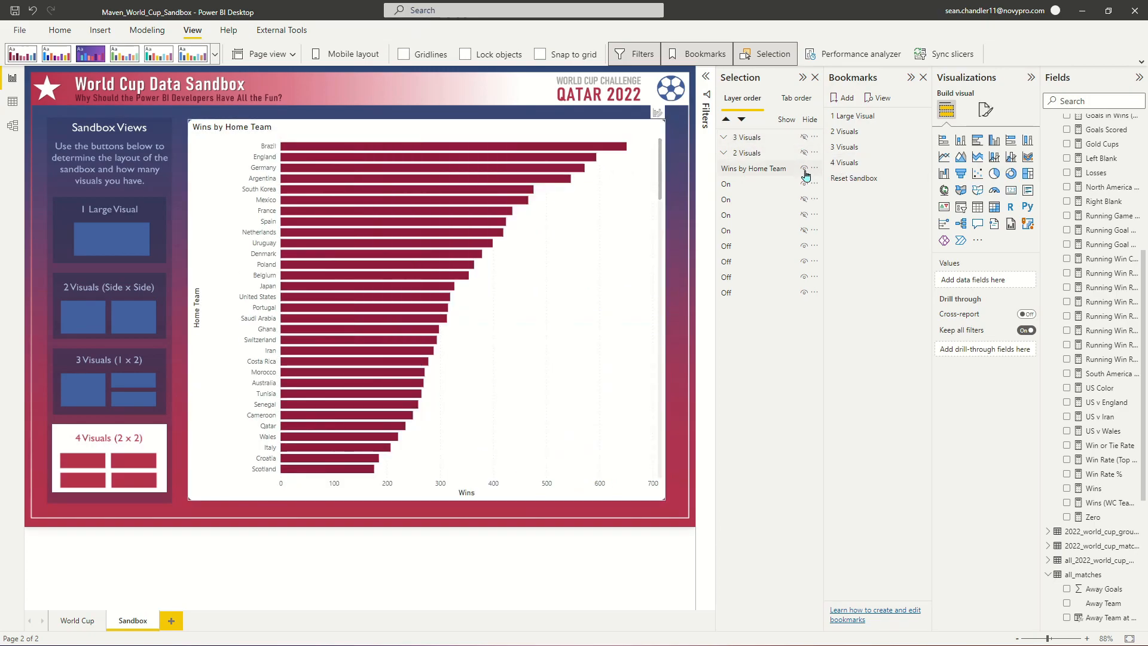
{"action": "left_click", "coordinate": [805, 168]}
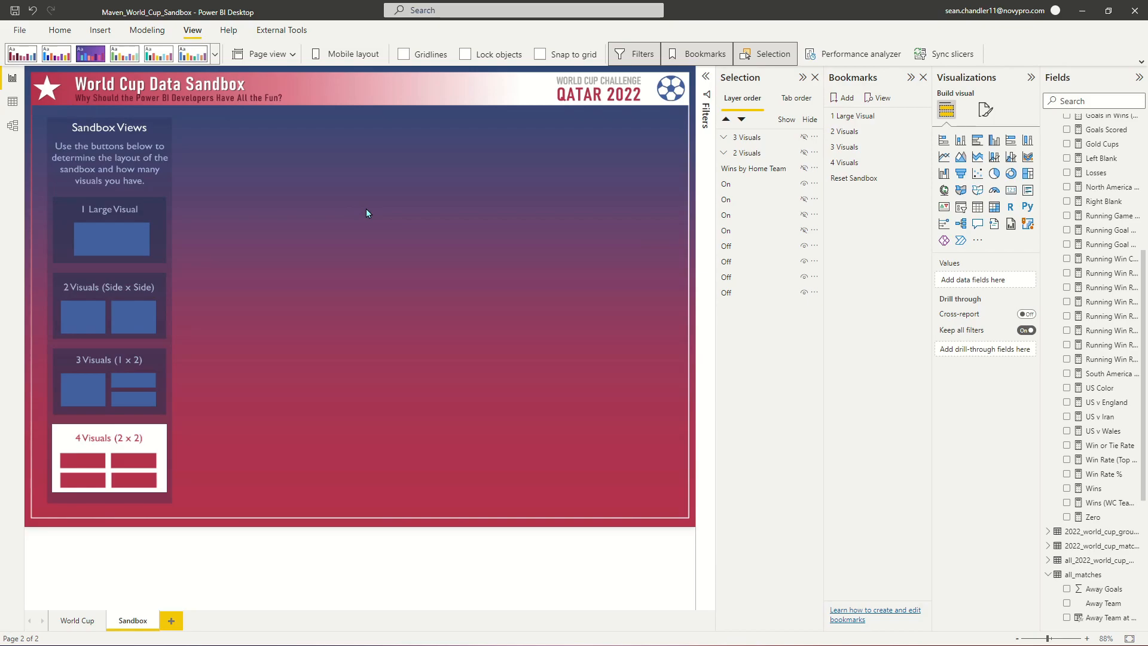
Step: Paste Wins by Home Team chart copies and arrange four equal half-height charts in a 2 x 2 grid beside the Sandbox Views panel
{"action": "key", "text": "ctrl+v"}
{"action": "left_click_drag", "start_coordinate": [487, 156], "coordinate": [227, 151]}
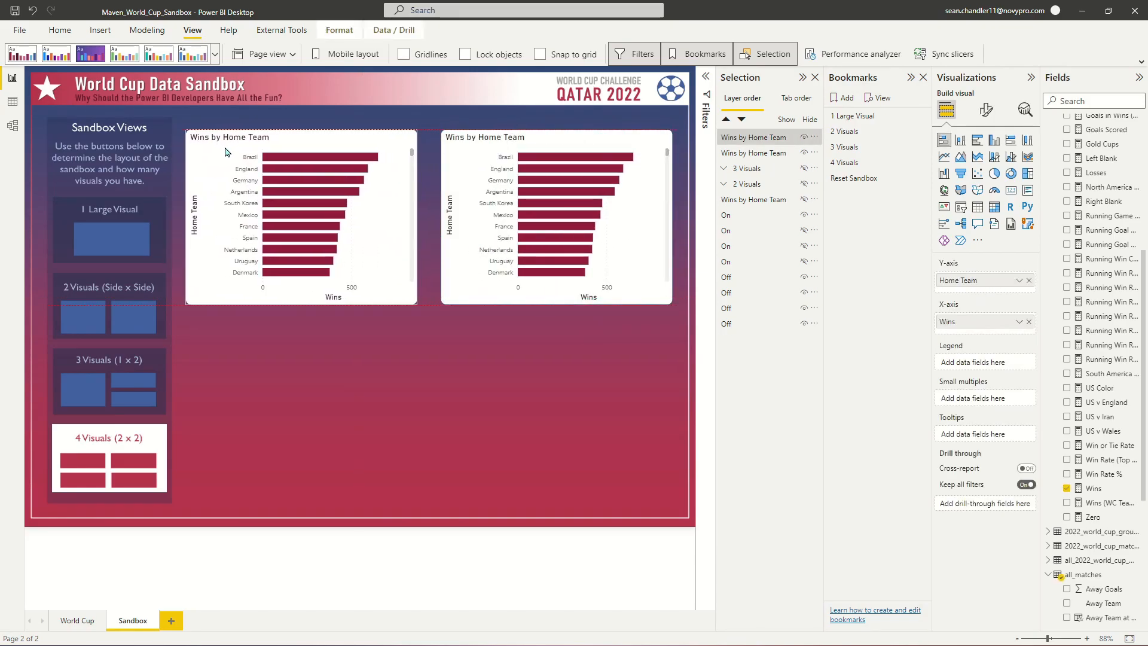
{"action": "left_click", "coordinate": [508, 152], "text": "ctrl"}
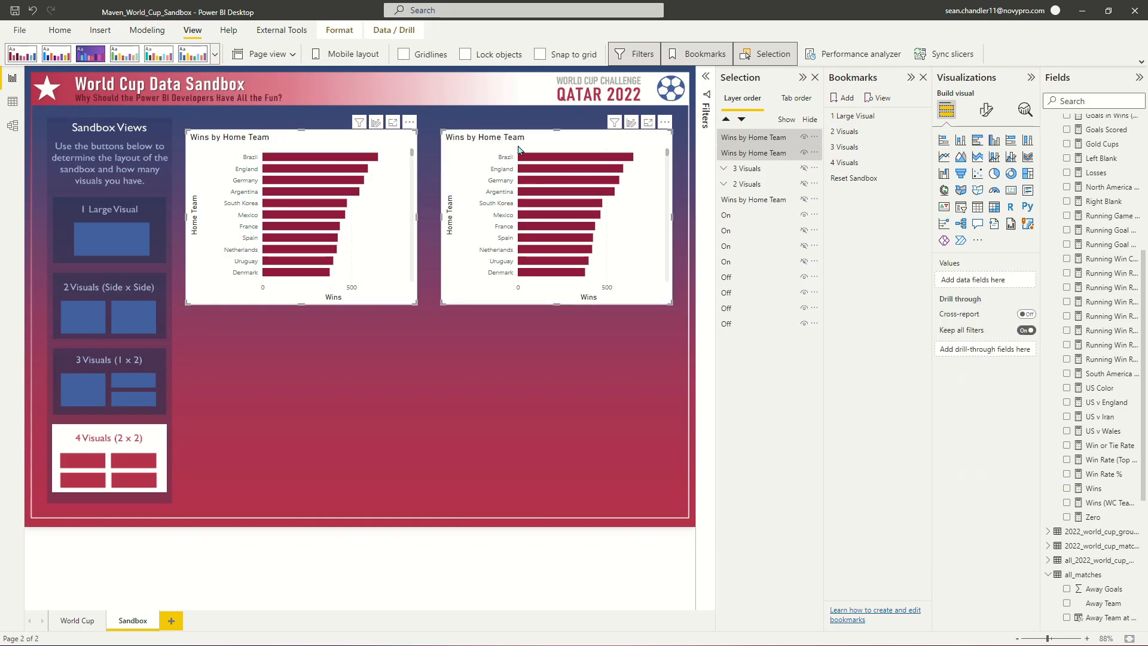
{"action": "key", "text": "ctrl+c"}
{"action": "key", "text": "ctrl+v"}
{"action": "left_click_drag", "start_coordinate": [377, 150], "coordinate": [370, 338]}
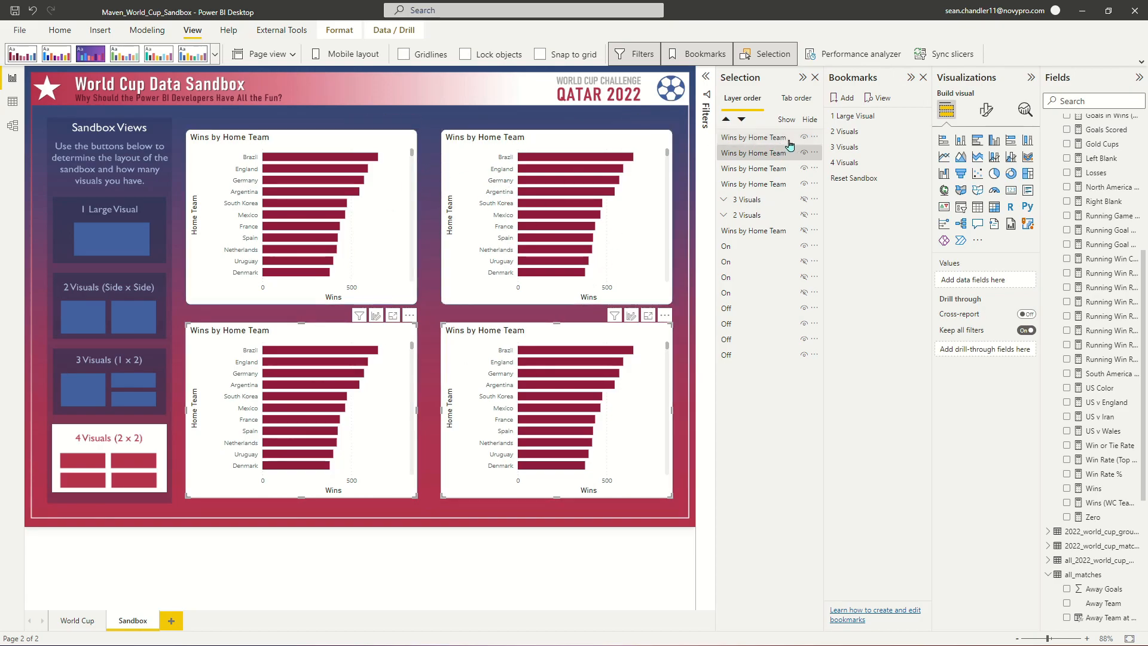
Step: Group the four Wins by Home Team charts as 4 Visuals, and update the 4 Visuals bookmark
{"action": "left_click", "coordinate": [760, 184]}
{"action": "left_click", "coordinate": [760, 139], "text": "shift"}
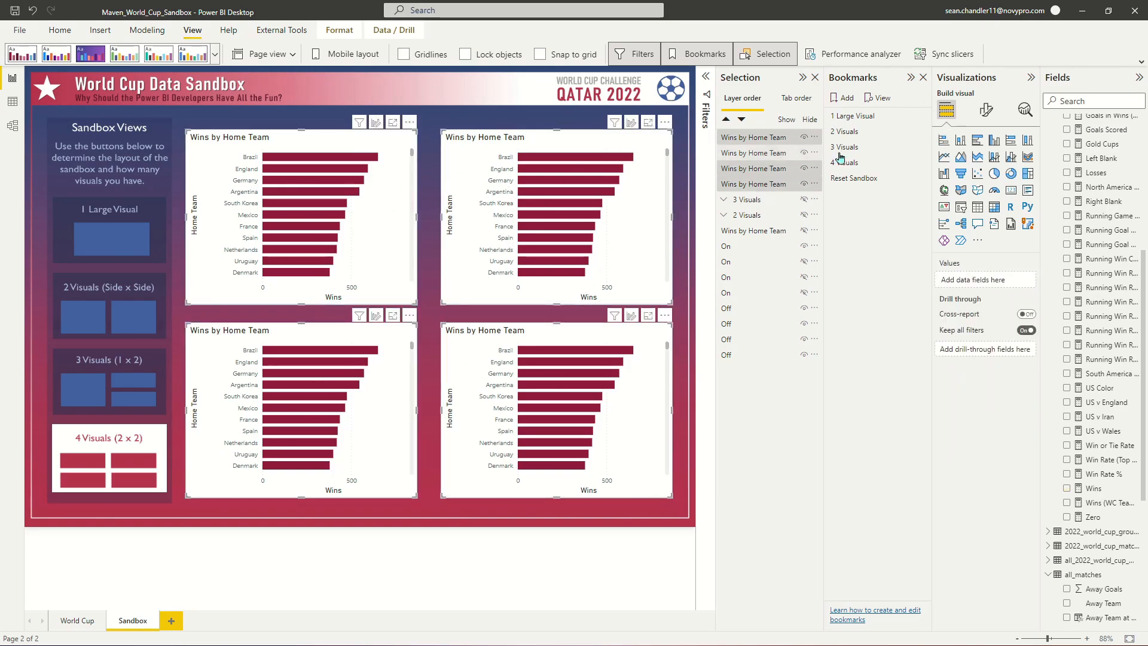
{"action": "right_click", "coordinate": [770, 138]}
{"action": "mouse_move", "coordinate": [808, 142]}
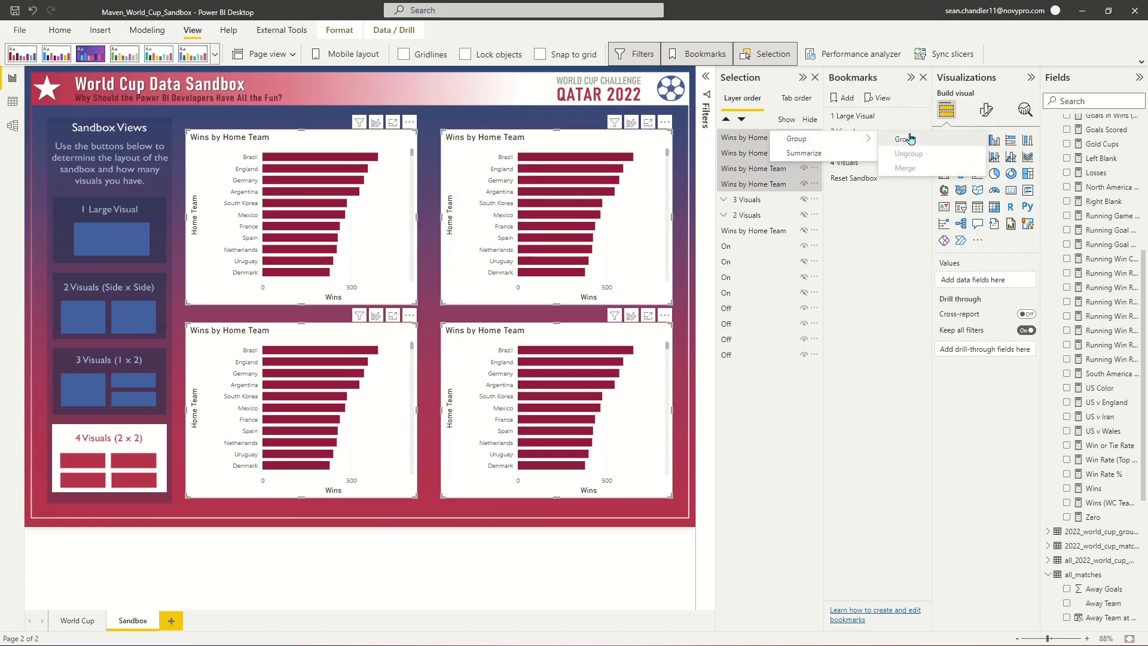
{"action": "left_click", "coordinate": [915, 140]}
{"action": "type", "text": "4 Visuals"}
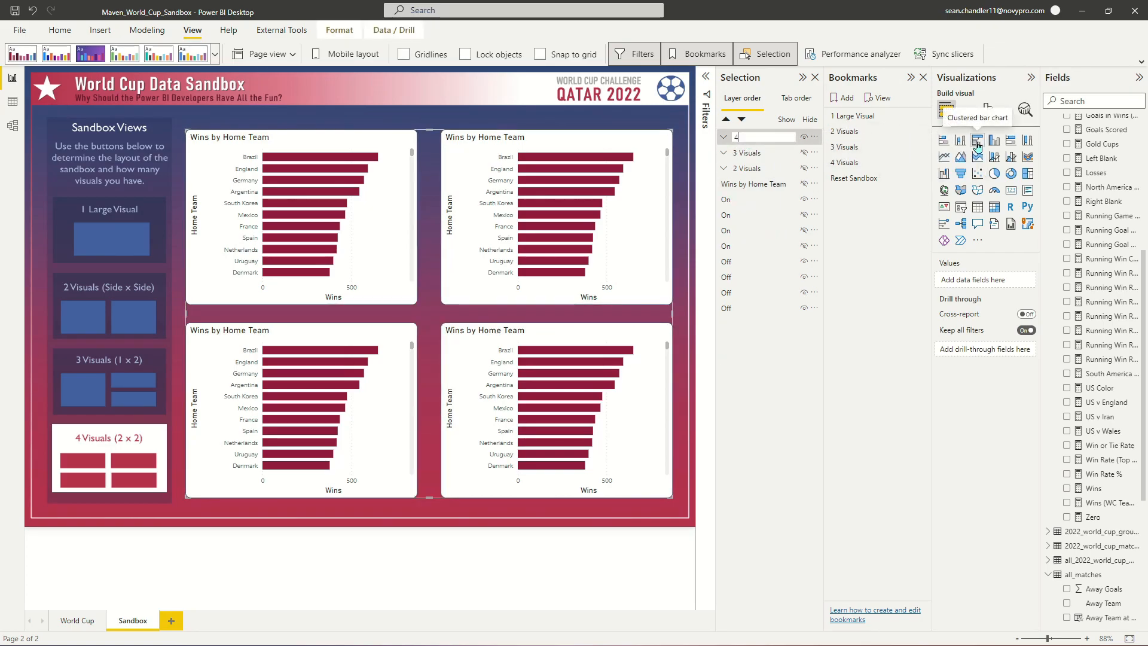
{"action": "key", "text": "Return"}
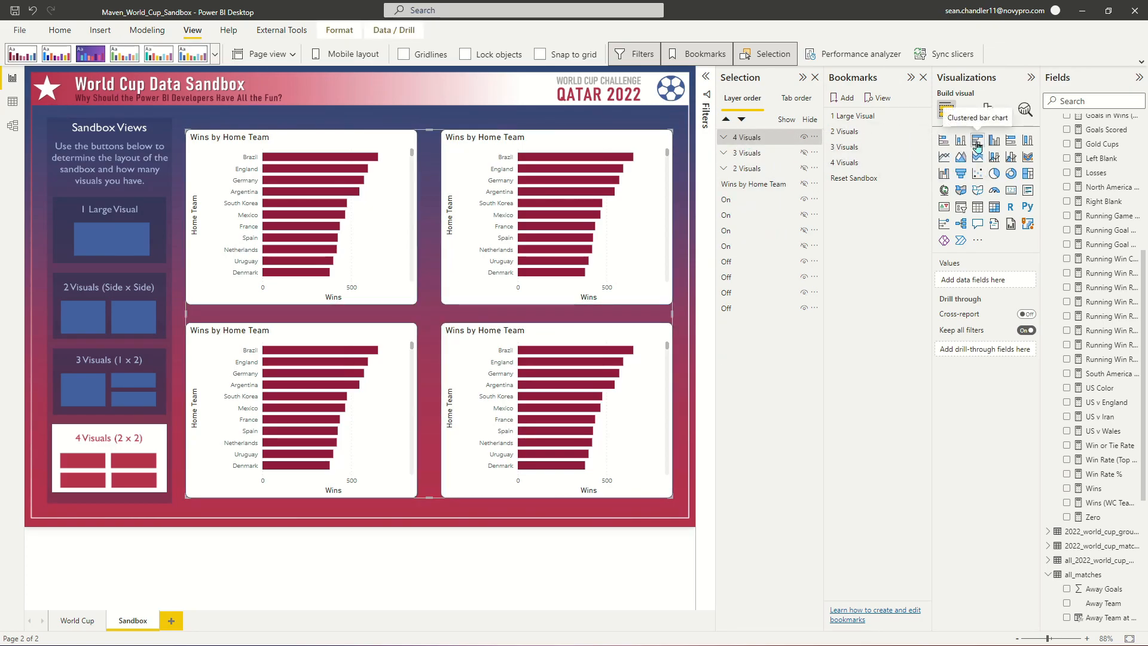
{"action": "right_click", "coordinate": [852, 165]}
{"action": "left_click", "coordinate": [876, 173]}
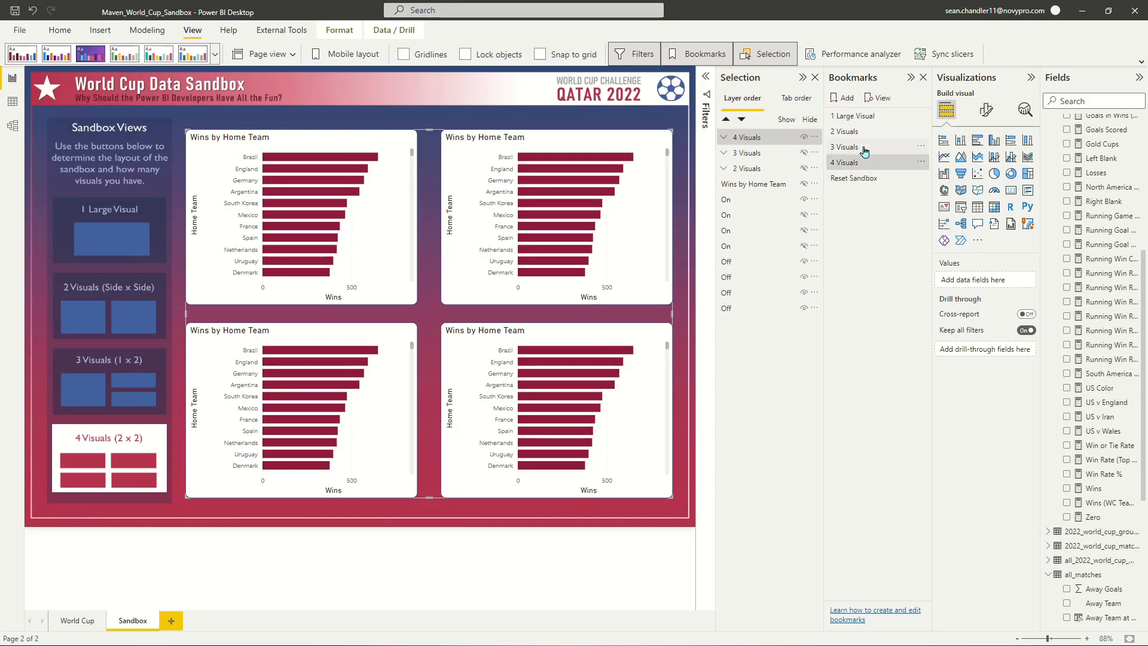
Step: Apply the 1 Large Visual bookmark, hide the 4 Visuals group, and update the 1 Large Visual and Reset Sandbox bookmarks
{"action": "left_click", "coordinate": [873, 115]}
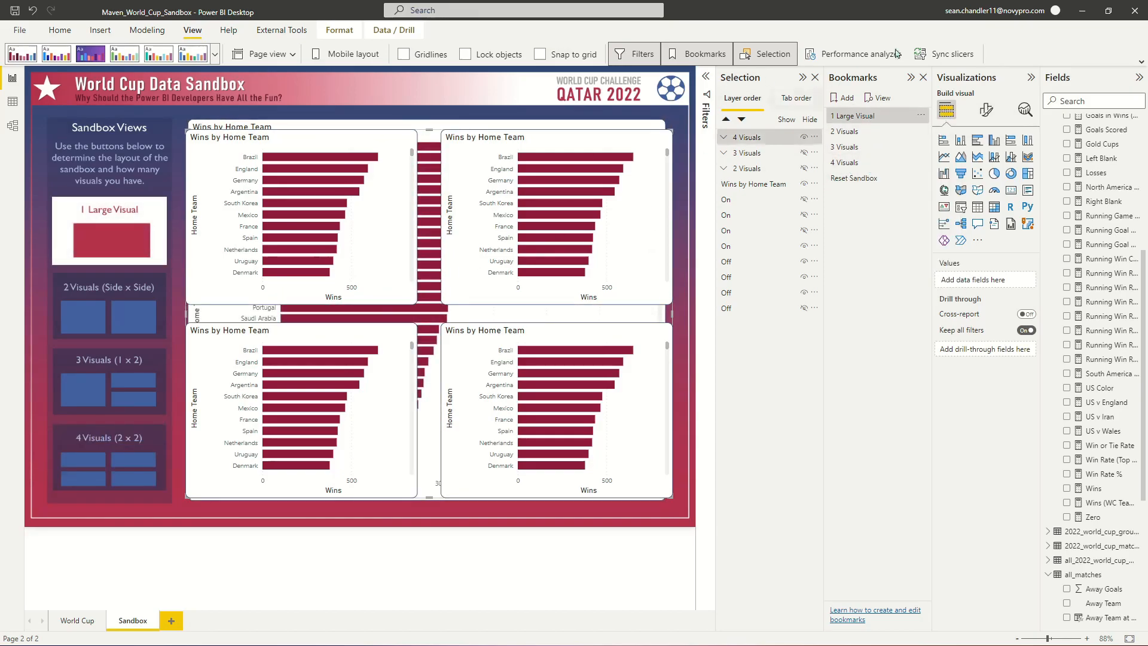
{"action": "left_click", "coordinate": [805, 138]}
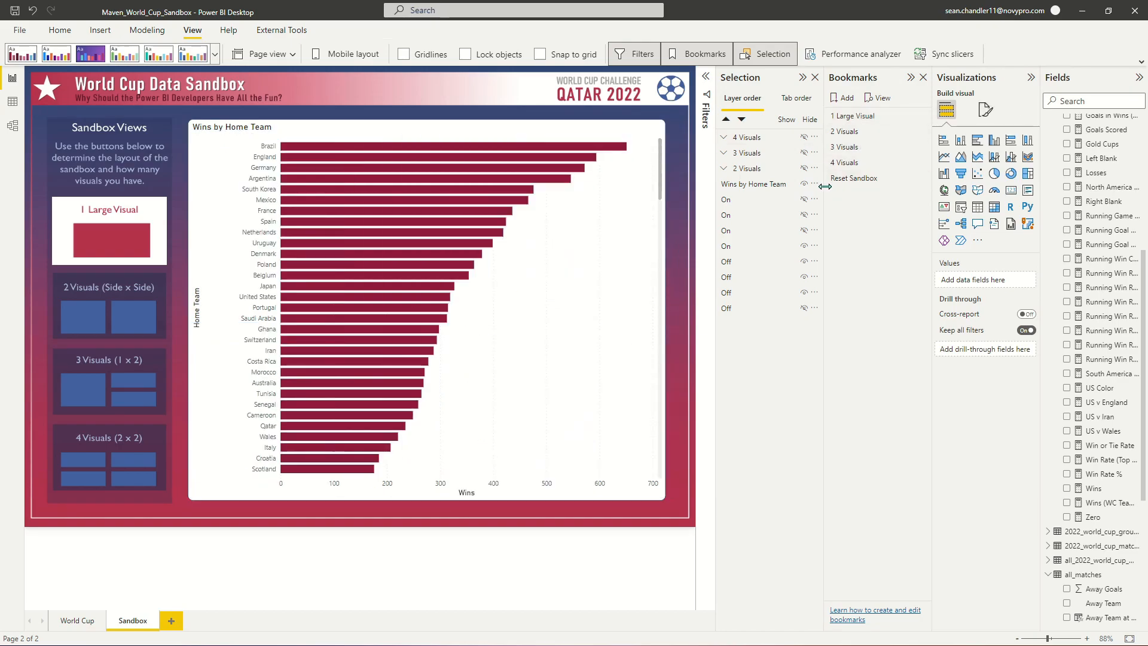
{"action": "right_click", "coordinate": [868, 116]}
{"action": "right_click", "coordinate": [862, 179]}
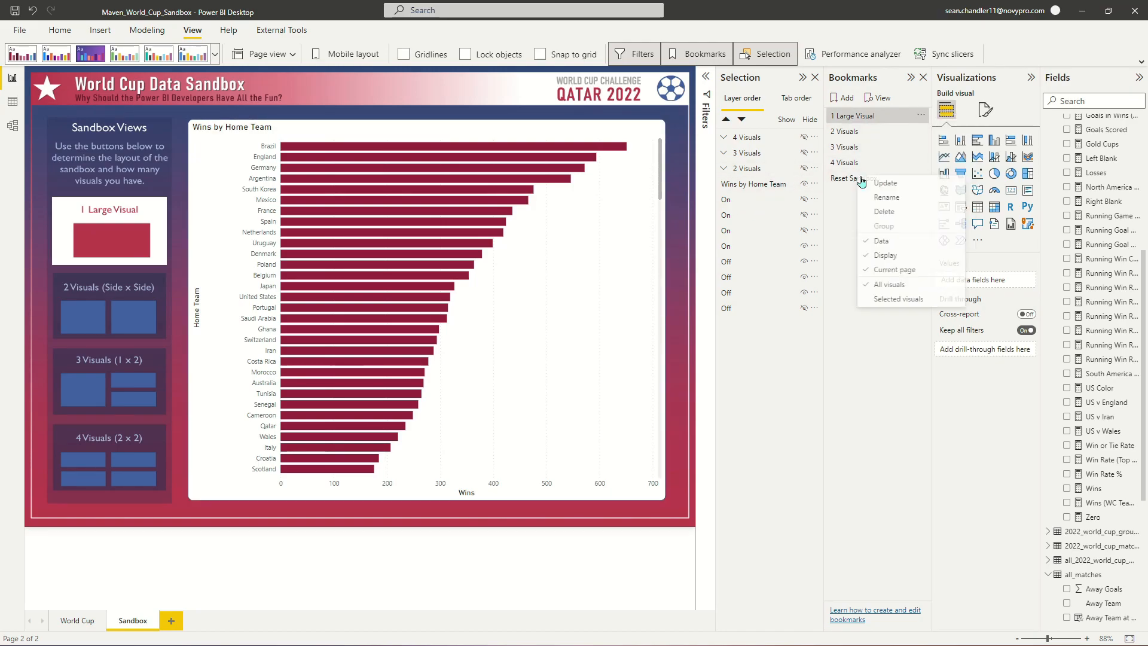
{"action": "left_click", "coordinate": [887, 183]}
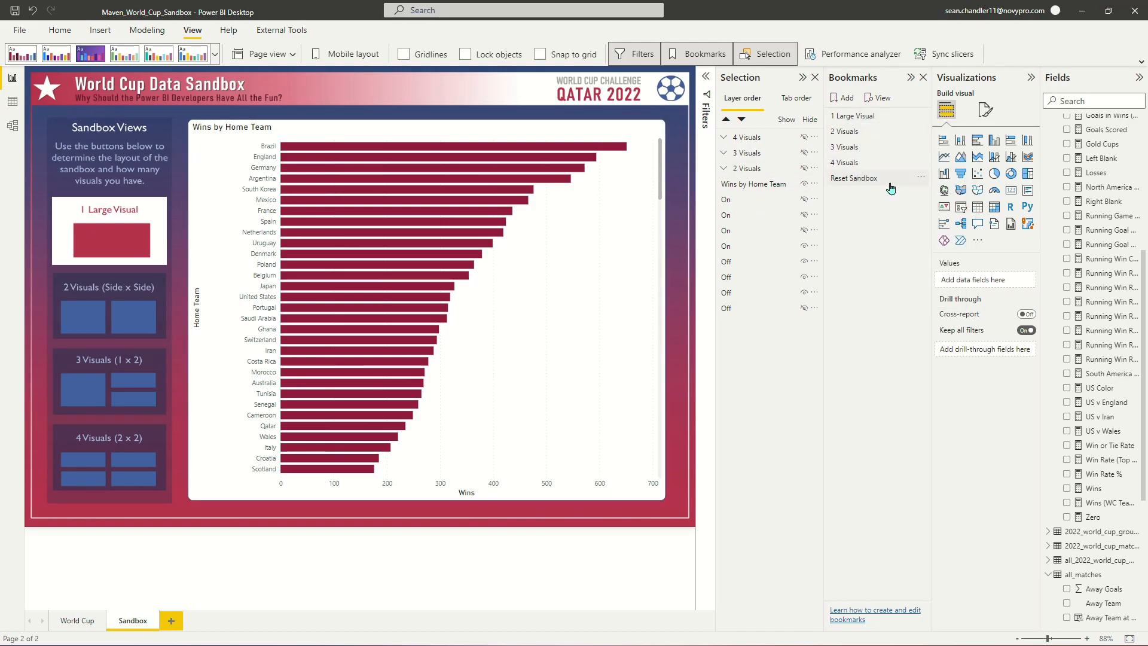
Step: Update the 2 Visuals bookmark with the large Wins by Home Team chart hidden and the 2 Visuals group shown
{"action": "left_click", "coordinate": [858, 134]}
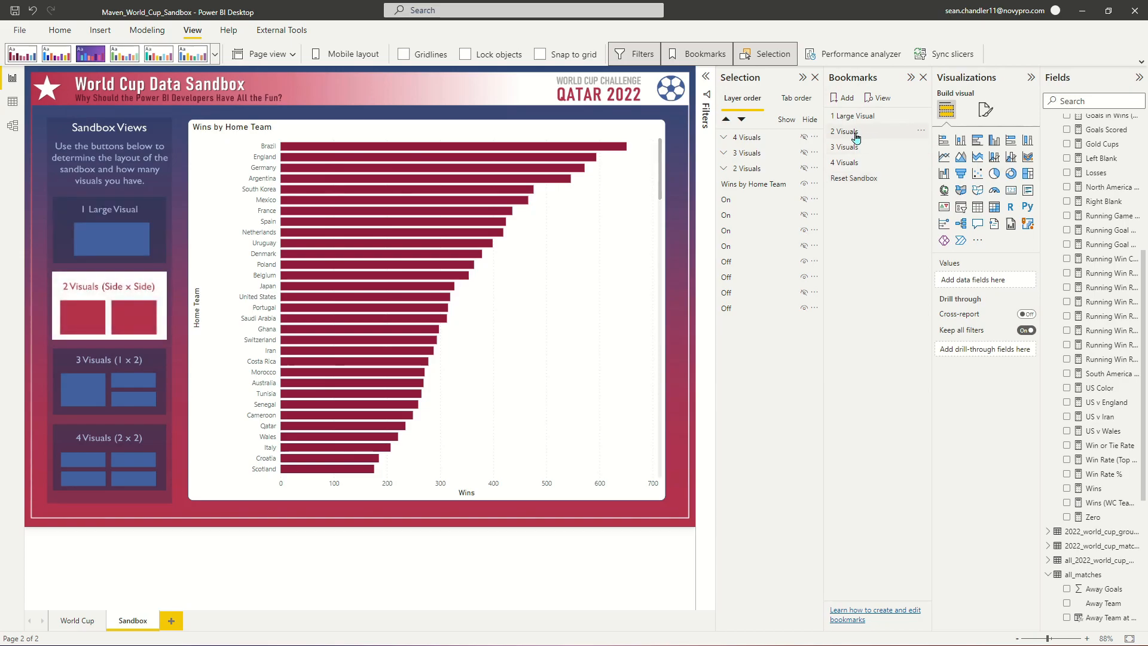
{"action": "left_click", "coordinate": [804, 189]}
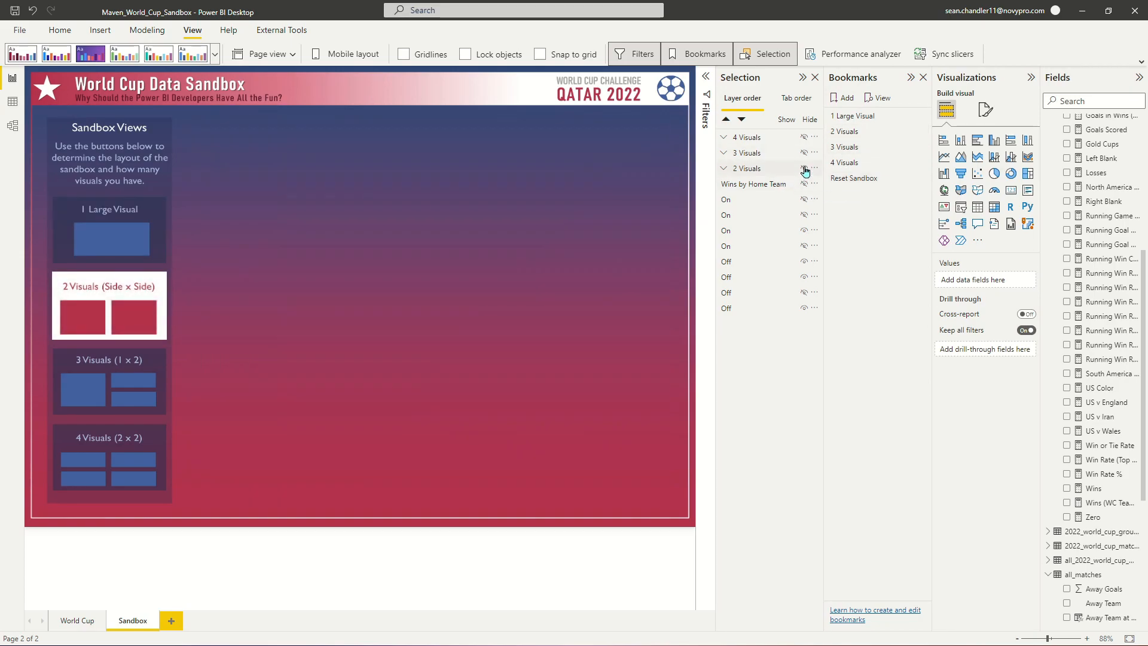
{"action": "left_click", "coordinate": [803, 172]}
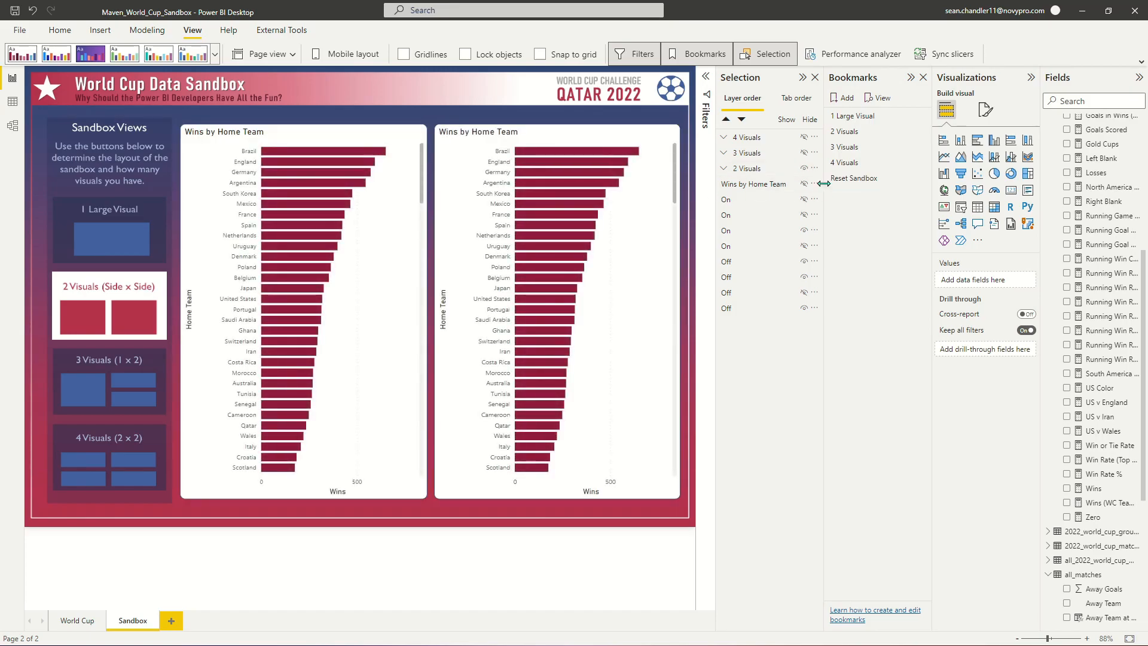
{"action": "right_click", "coordinate": [859, 131]}
{"action": "key", "text": "Escape"}
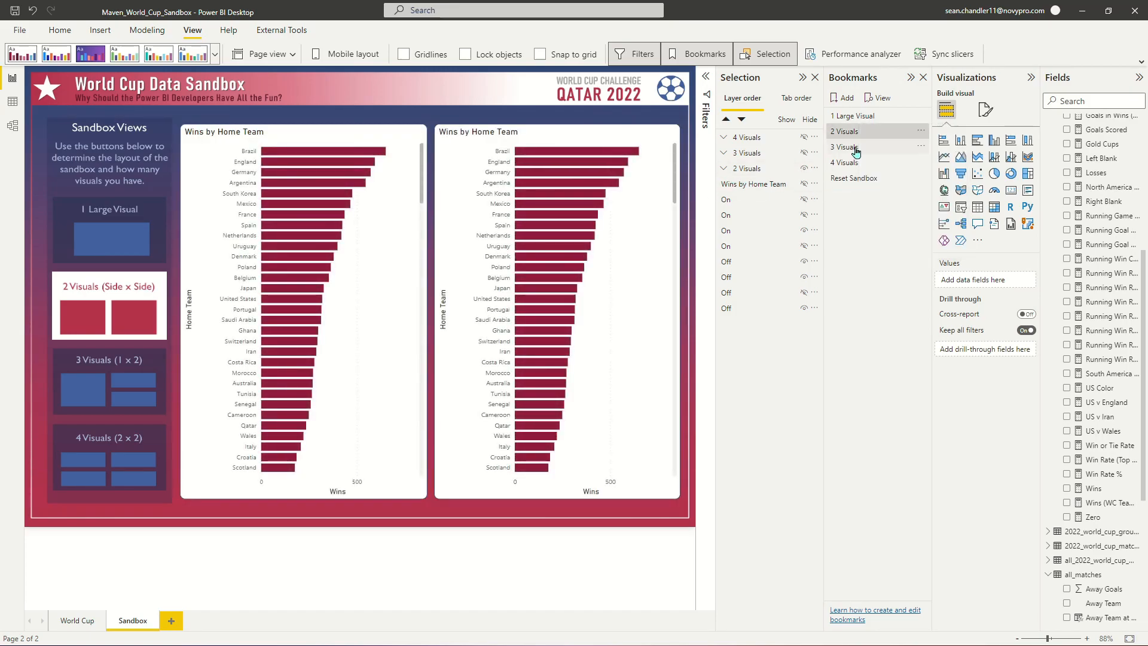
Step: Update the 3 Visuals bookmark with the large chart and the 2 Visuals group hidden and the 3 Visuals group shown
{"action": "left_click", "coordinate": [854, 149]}
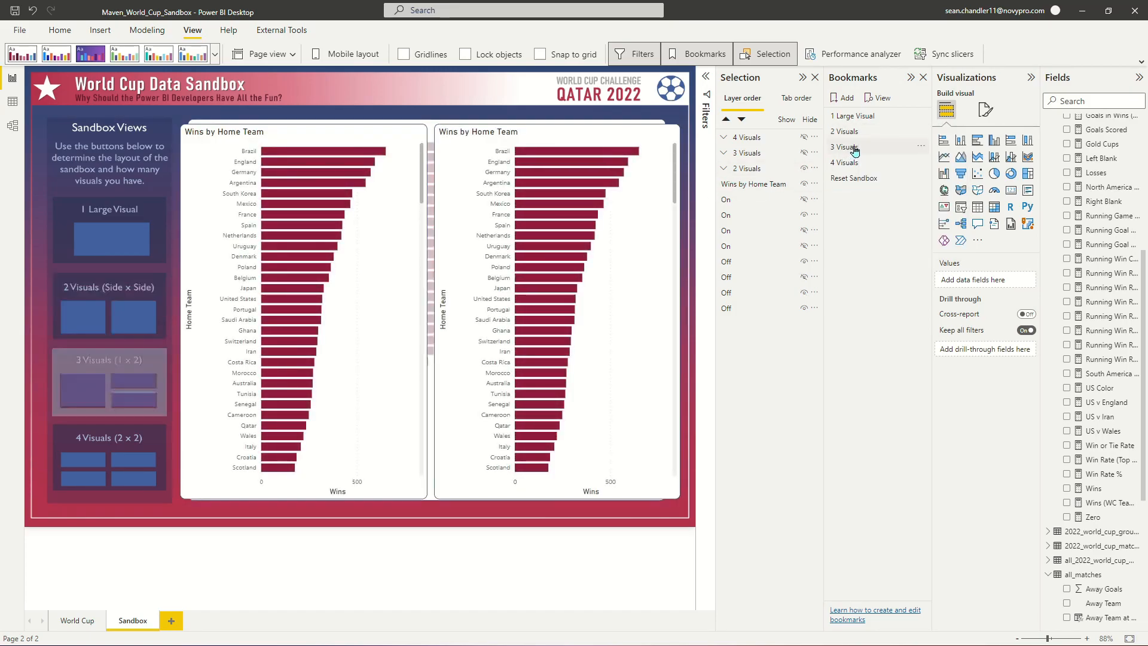
{"action": "left_click", "coordinate": [804, 185]}
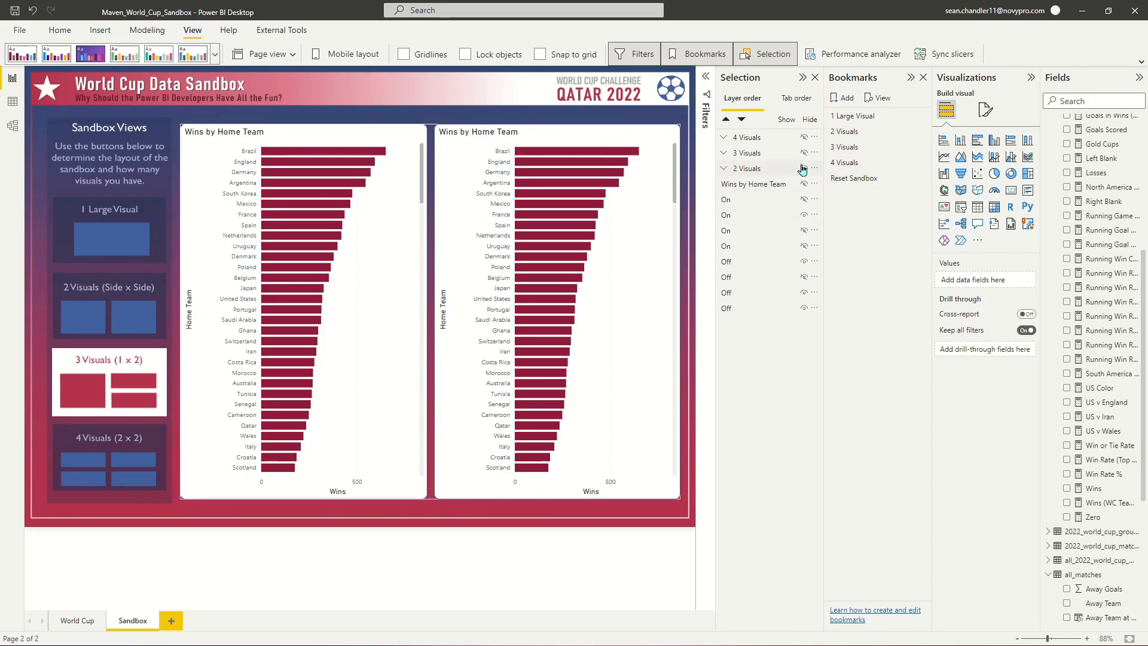
{"action": "left_click", "coordinate": [804, 168]}
{"action": "right_click", "coordinate": [809, 156]}
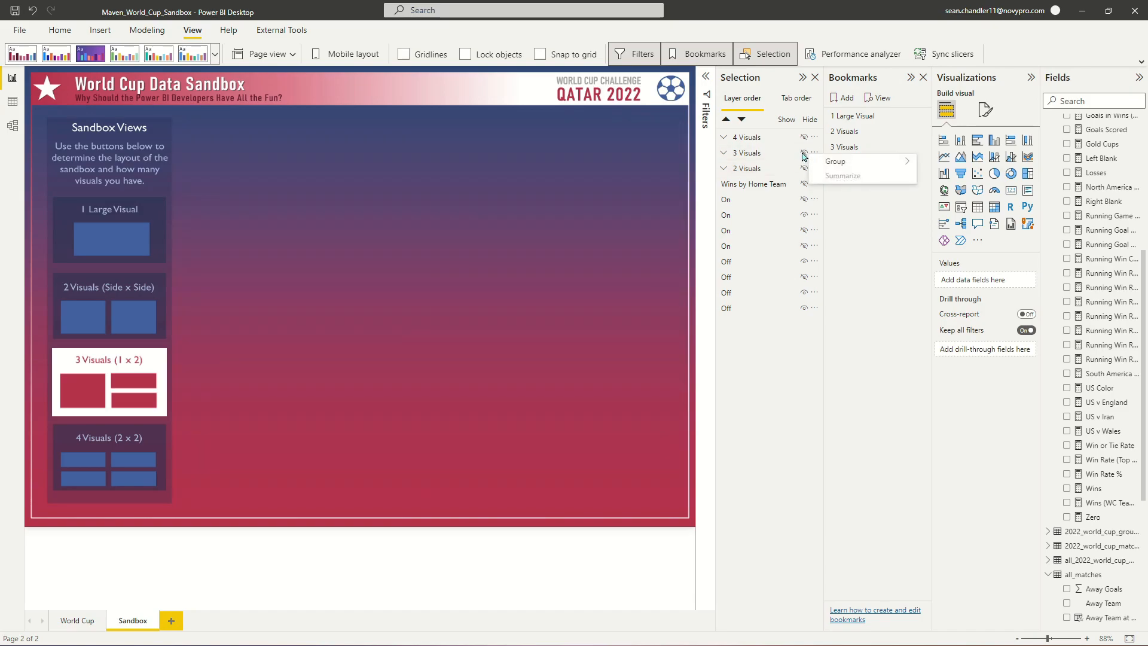
{"action": "left_click", "coordinate": [805, 154]}
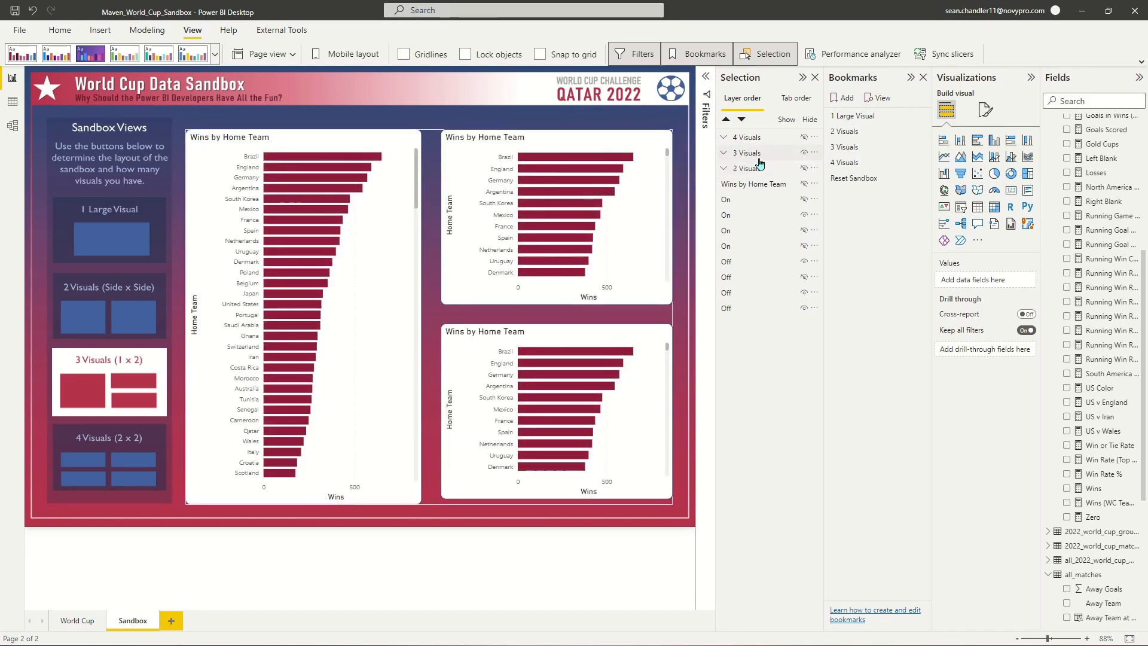
{"action": "right_click", "coordinate": [860, 149]}
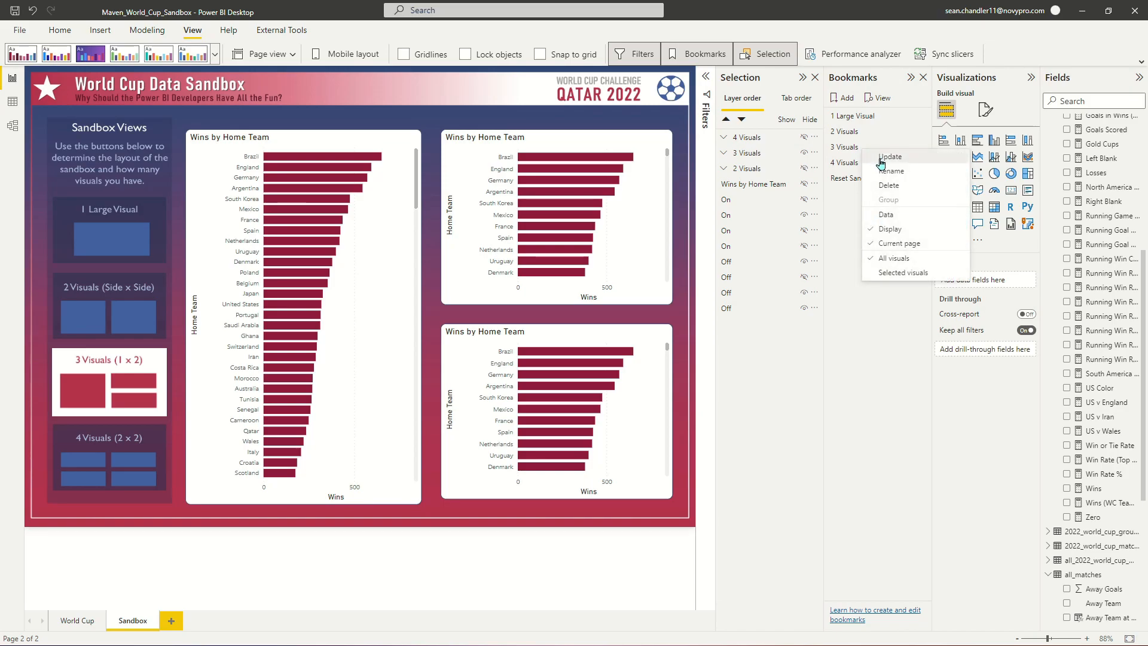
{"action": "left_click", "coordinate": [882, 156]}
Step: Apply the 4 Visuals bookmark, show the 4 Visuals group, and update the bookmark
{"action": "left_click", "coordinate": [853, 165]}
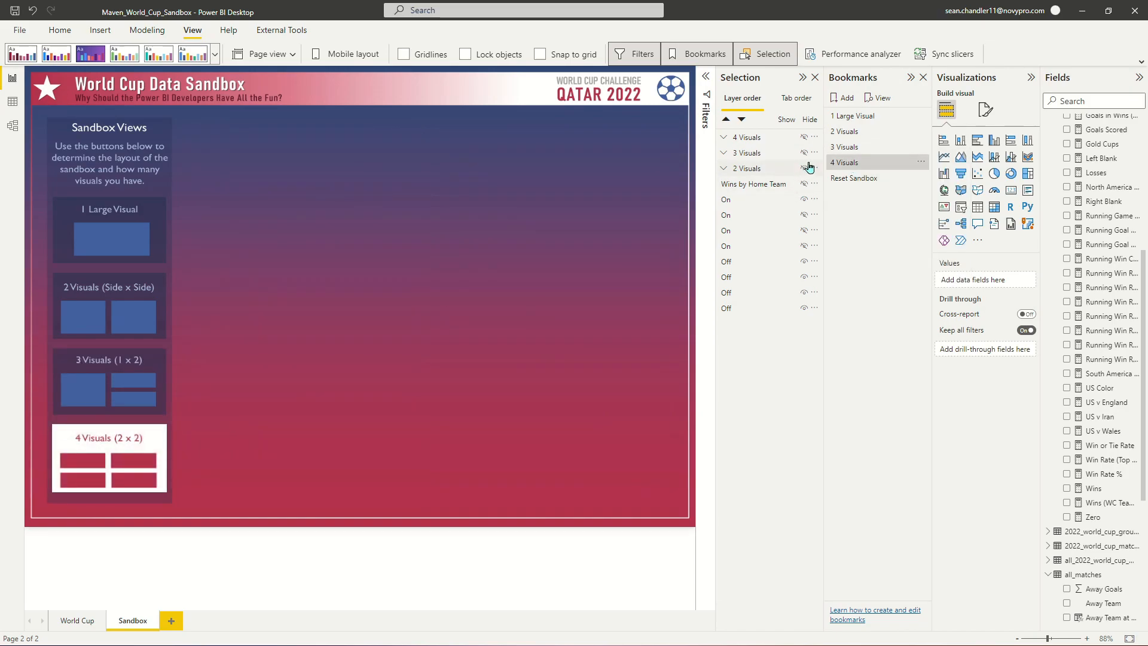
{"action": "left_click", "coordinate": [805, 138]}
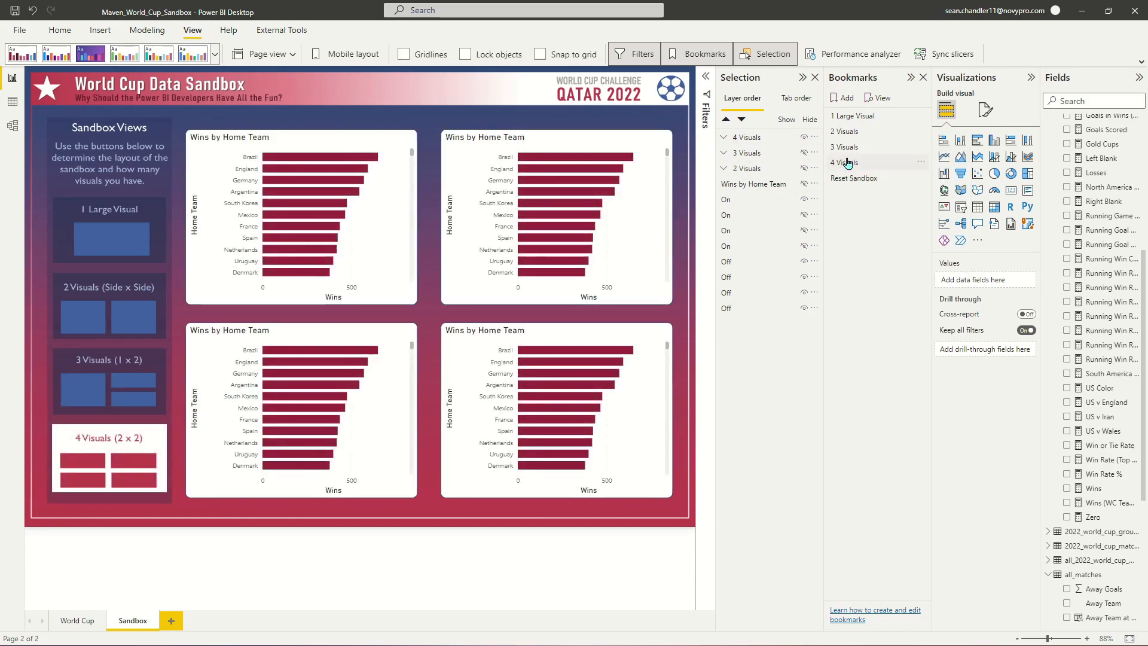
{"action": "right_click", "coordinate": [855, 165]}
{"action": "left_click", "coordinate": [877, 168]}
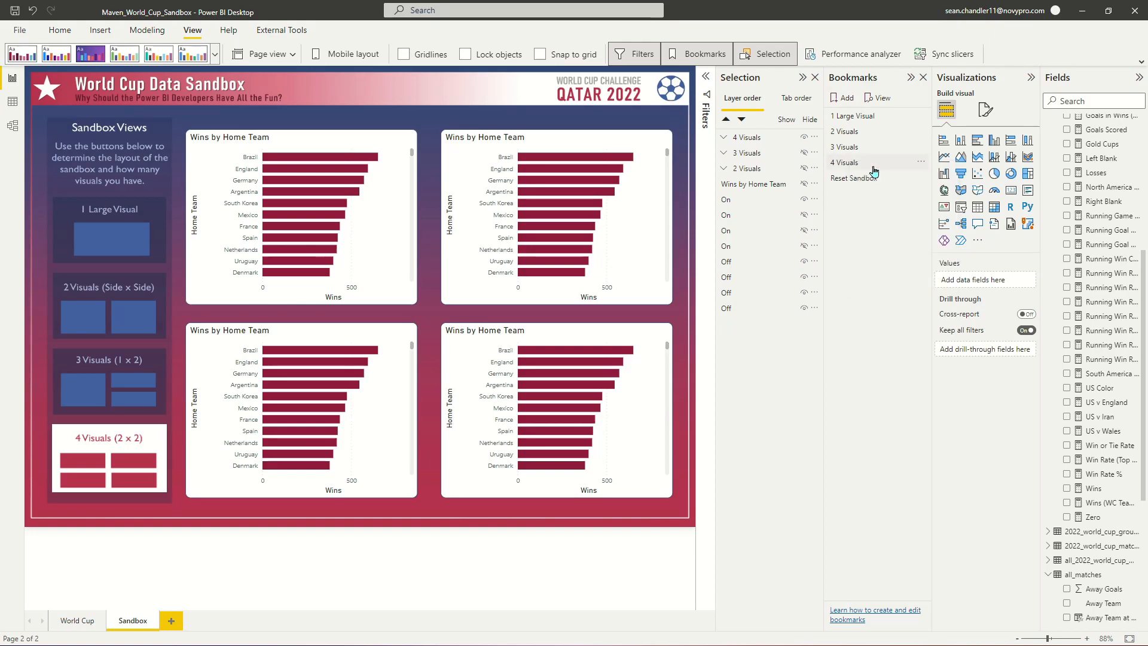
Step: Apply the 1 Large Visual bookmark and update the Reset Sandbox bookmark with that layout
{"action": "left_click", "coordinate": [858, 116]}
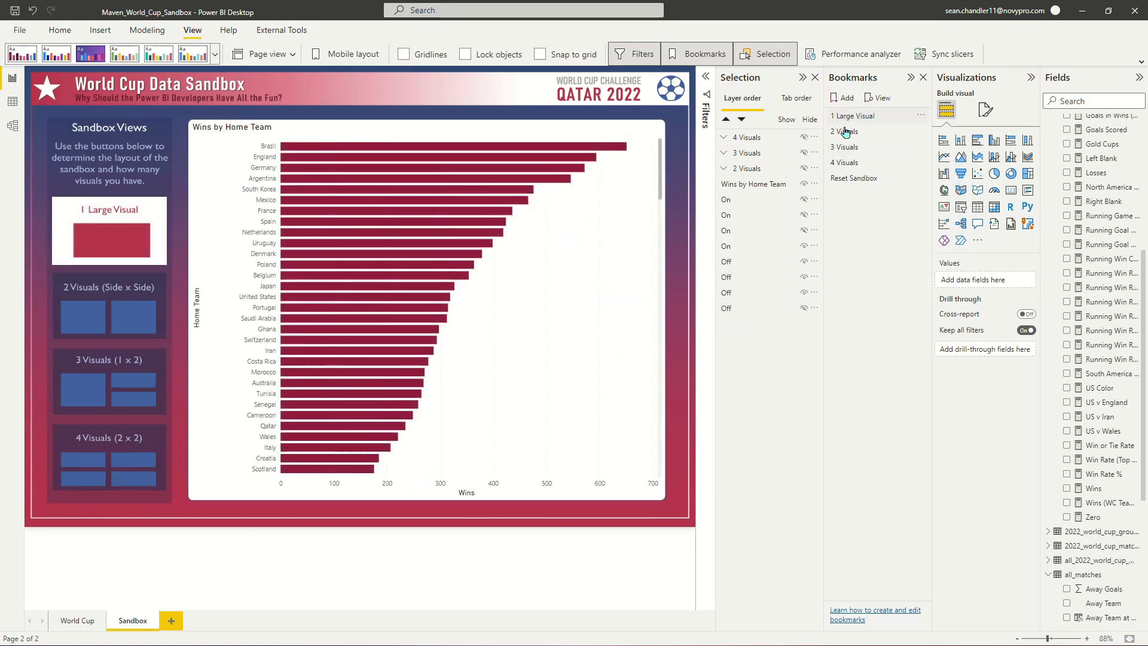
{"action": "right_click", "coordinate": [856, 181]}
{"action": "left_click", "coordinate": [872, 186]}
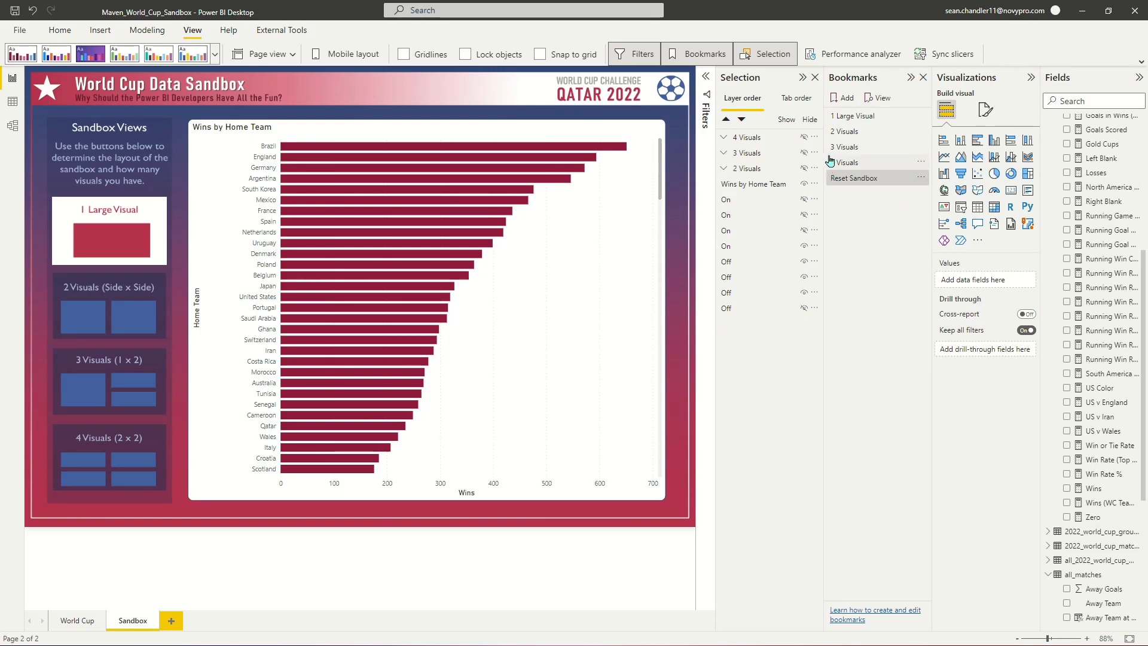
Step: Test the 2, 3 and 4 Visuals bookmarks in turn, and return to the 1 Large Visual layout
{"action": "left_click", "coordinate": [858, 133]}
{"action": "left_click", "coordinate": [848, 147]}
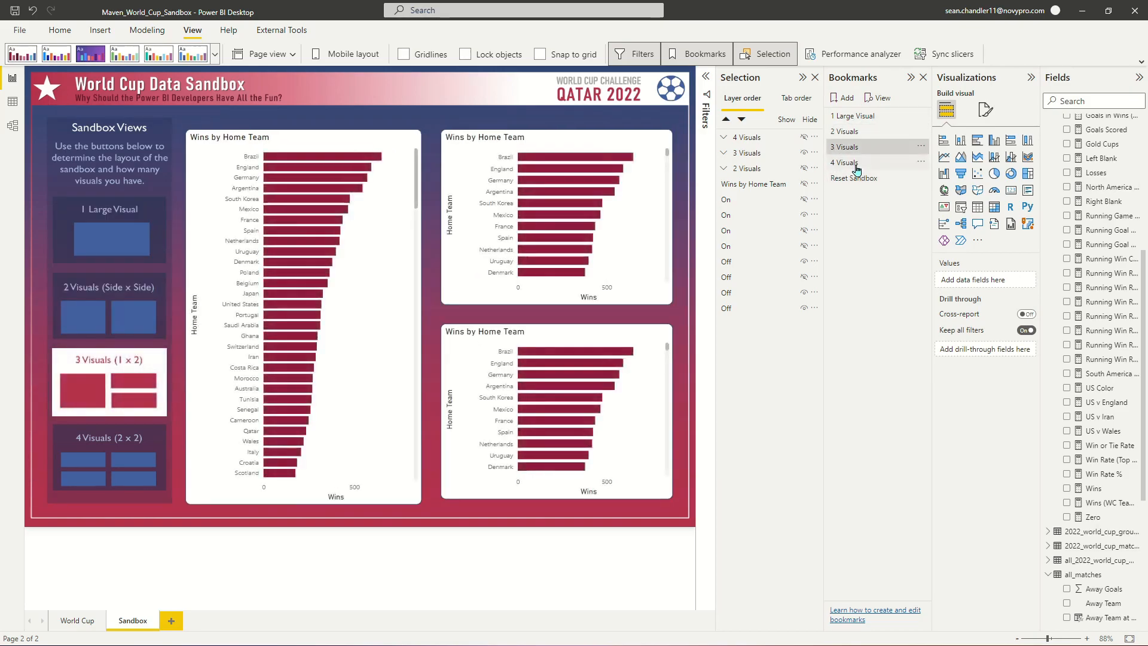
{"action": "left_click", "coordinate": [848, 162]}
{"action": "left_click", "coordinate": [848, 147]}
{"action": "left_click", "coordinate": [849, 132]}
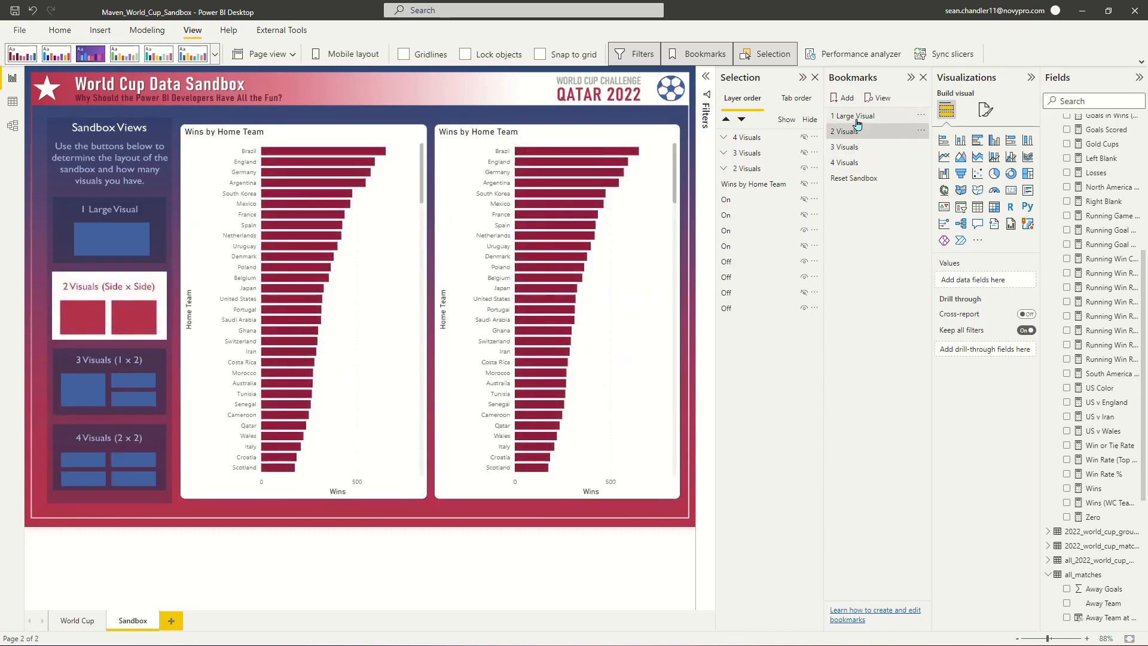
{"action": "left_click", "coordinate": [854, 116]}
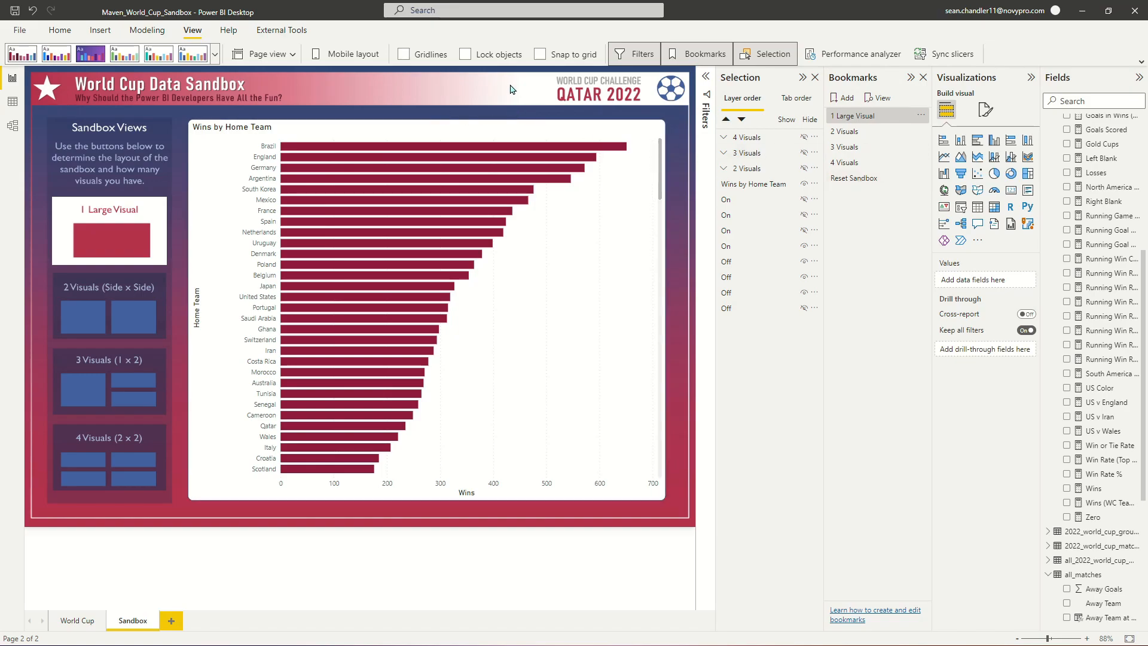
Step: Insert a Reset button, place it in the header beside the World Cup Challenge text, and widen it slightly
{"action": "left_click", "coordinate": [100, 30]}
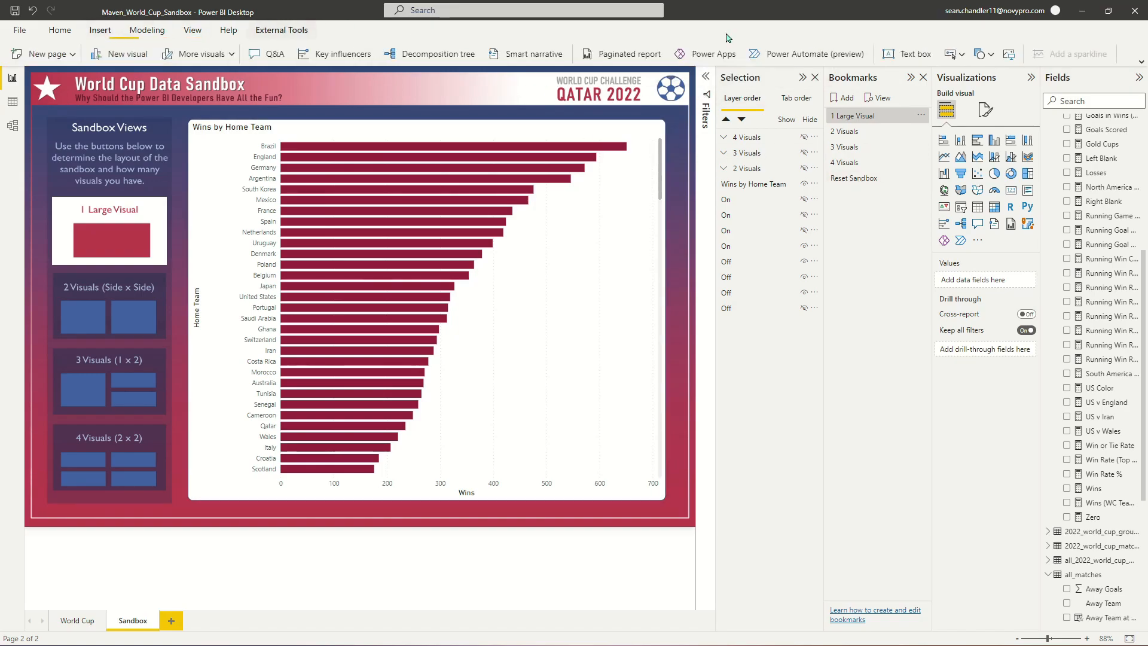
{"action": "left_click", "coordinate": [956, 55]}
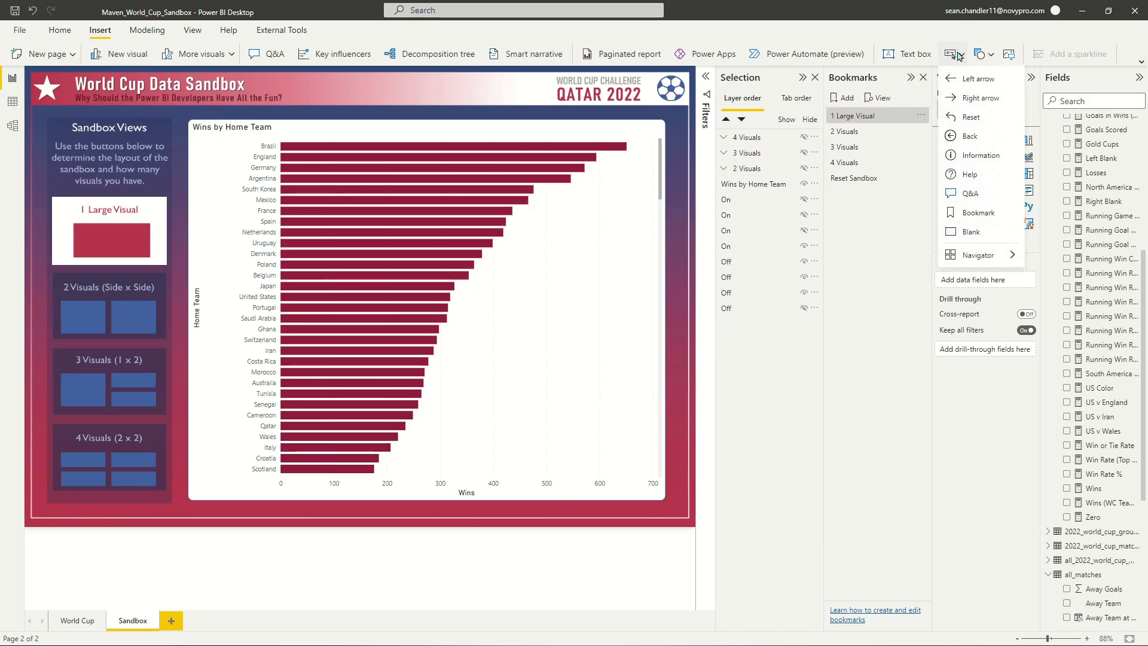
{"action": "left_click", "coordinate": [973, 118]}
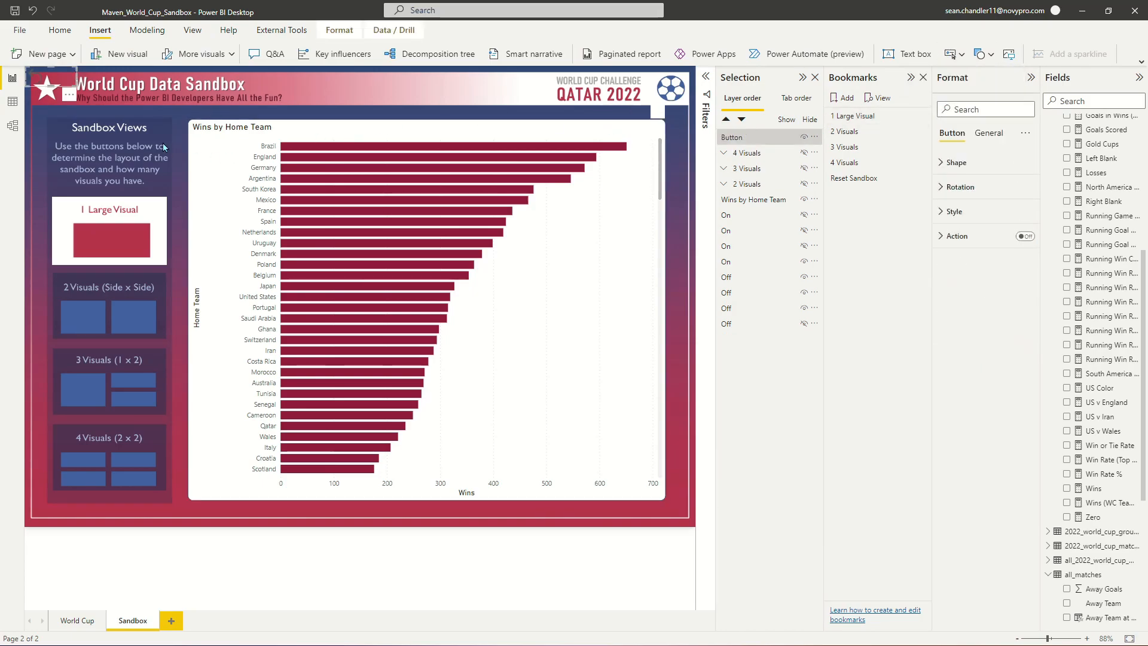
{"action": "left_click_drag", "start_coordinate": [302, 98], "coordinate": [540, 104]}
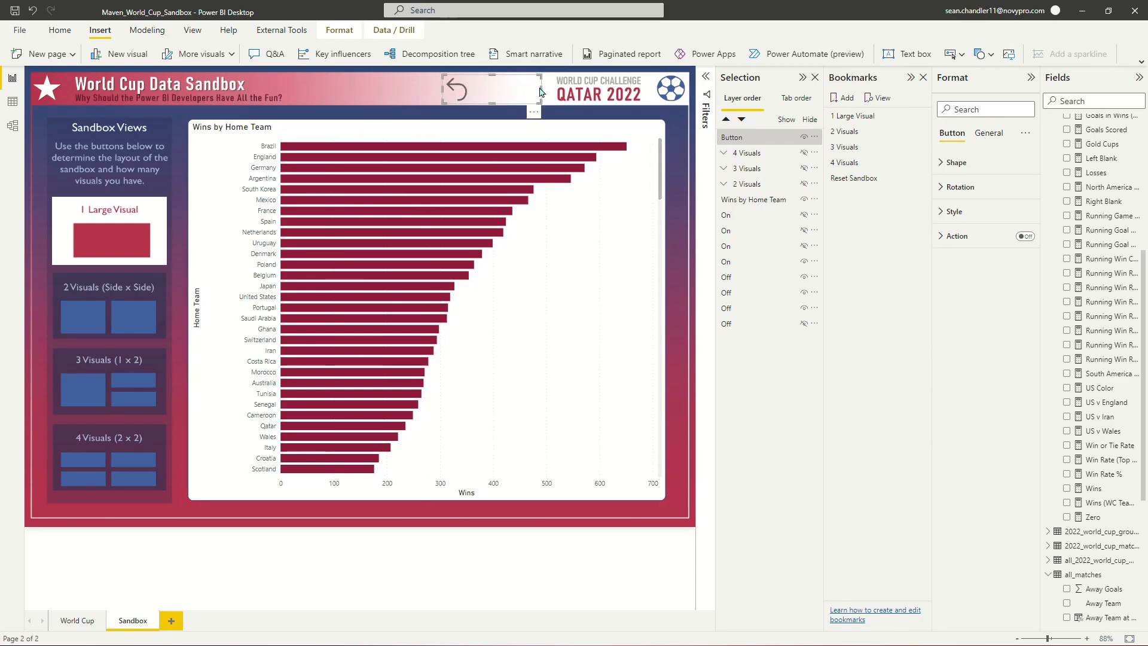
{"action": "left_click_drag", "start_coordinate": [541, 87], "coordinate": [549, 87]}
Step: Turn on the Reset button's text in its default style, enter "Reset Sandbox", and narrow the button slightly
{"action": "left_click", "coordinate": [945, 212]}
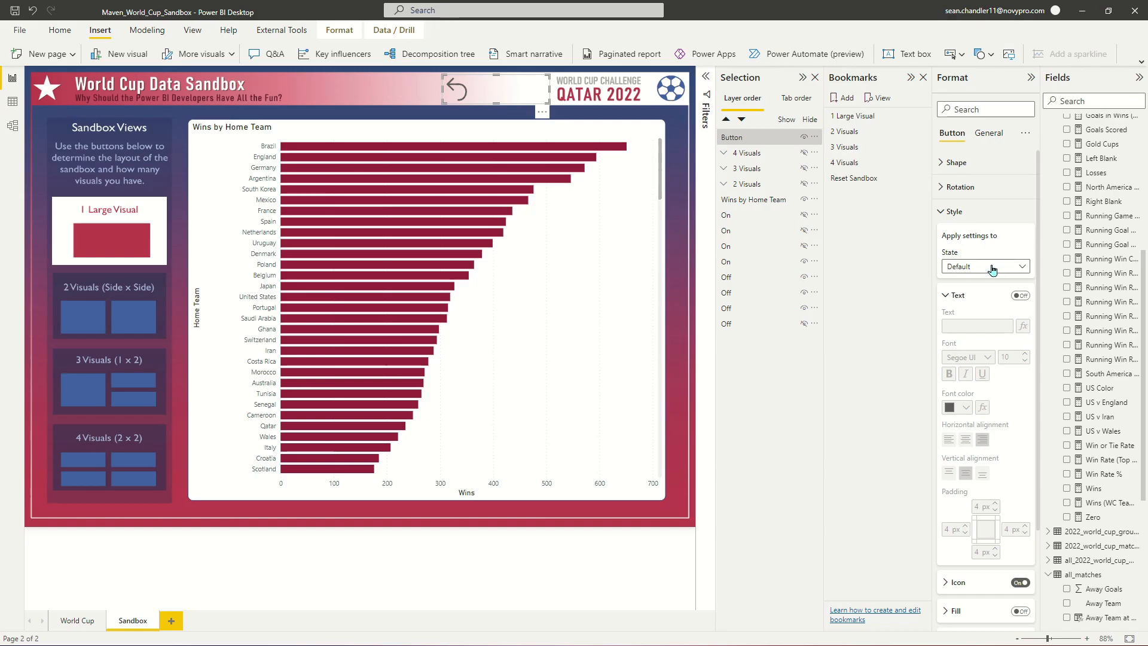
{"action": "left_click", "coordinate": [1019, 296]}
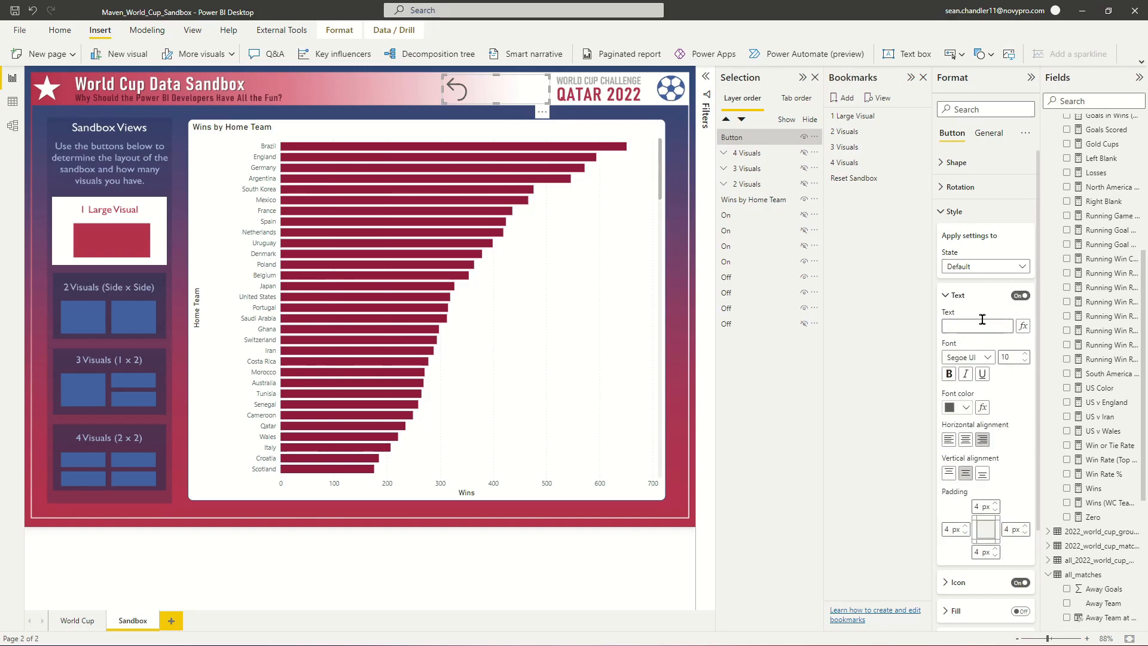
{"action": "type", "text": "Reset Sandbox"}
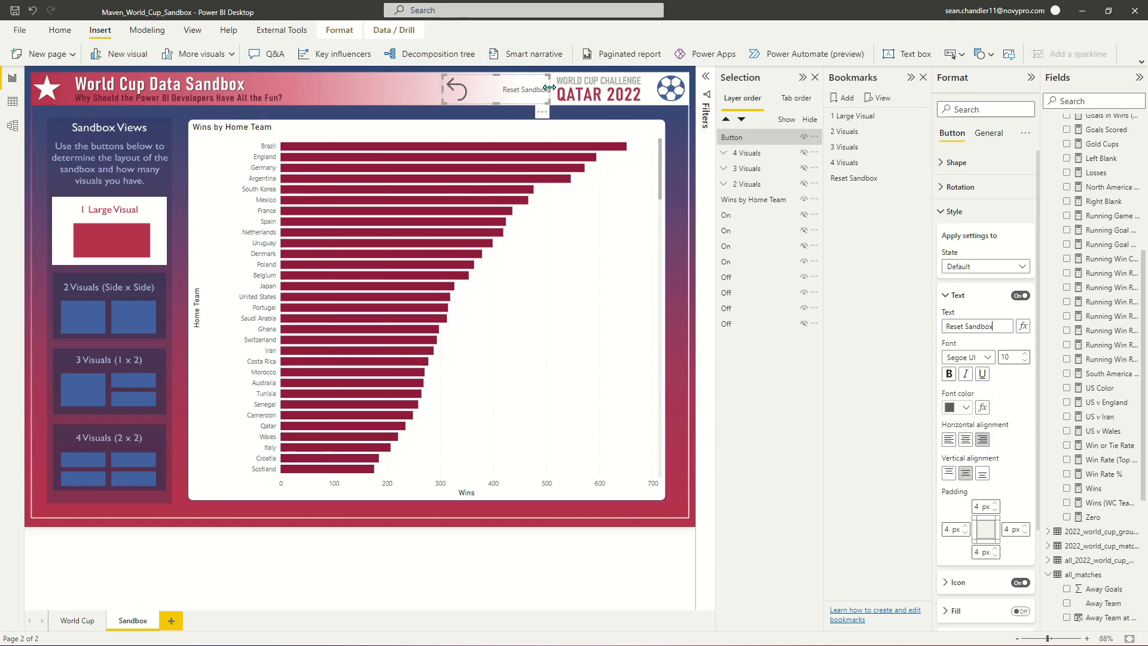
{"action": "left_click_drag", "start_coordinate": [548, 88], "coordinate": [537, 88]}
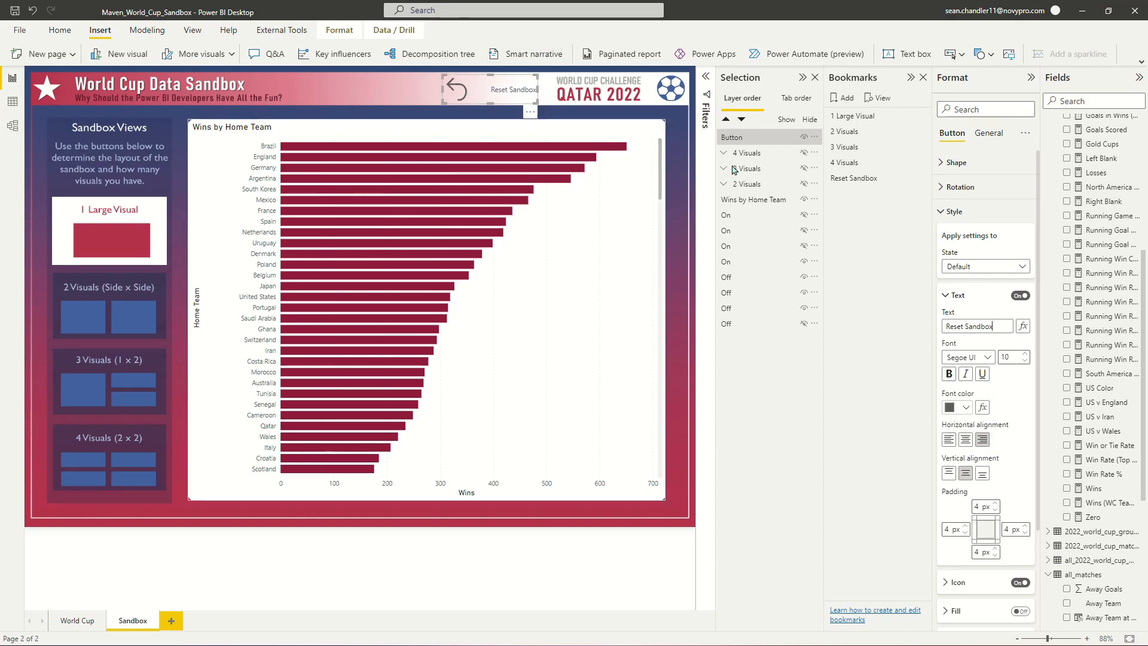
Step: Set the Reset Sandbox button's text size to 14 and widen the button slightly to fit beside the World Cup Challenge text
{"action": "left_click", "coordinate": [1026, 355]}
{"action": "left_click", "coordinate": [1025, 354]}
{"action": "left_click", "coordinate": [1025, 354]}
{"action": "left_click", "coordinate": [1025, 355]}
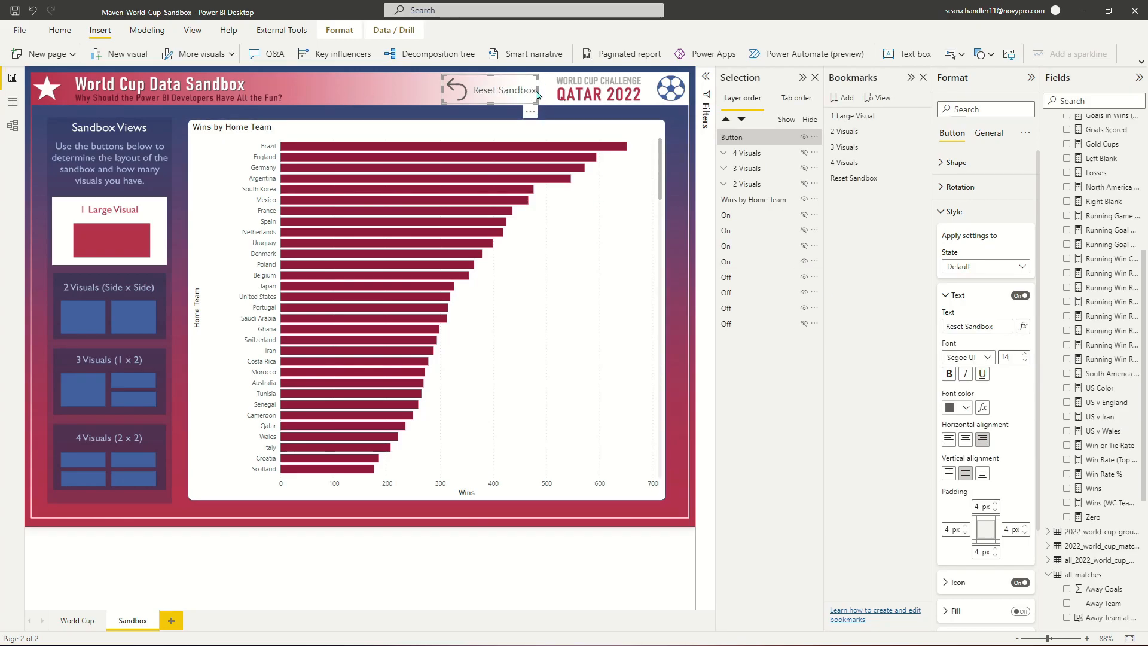
{"action": "left_click_drag", "start_coordinate": [537, 95], "coordinate": [544, 96]}
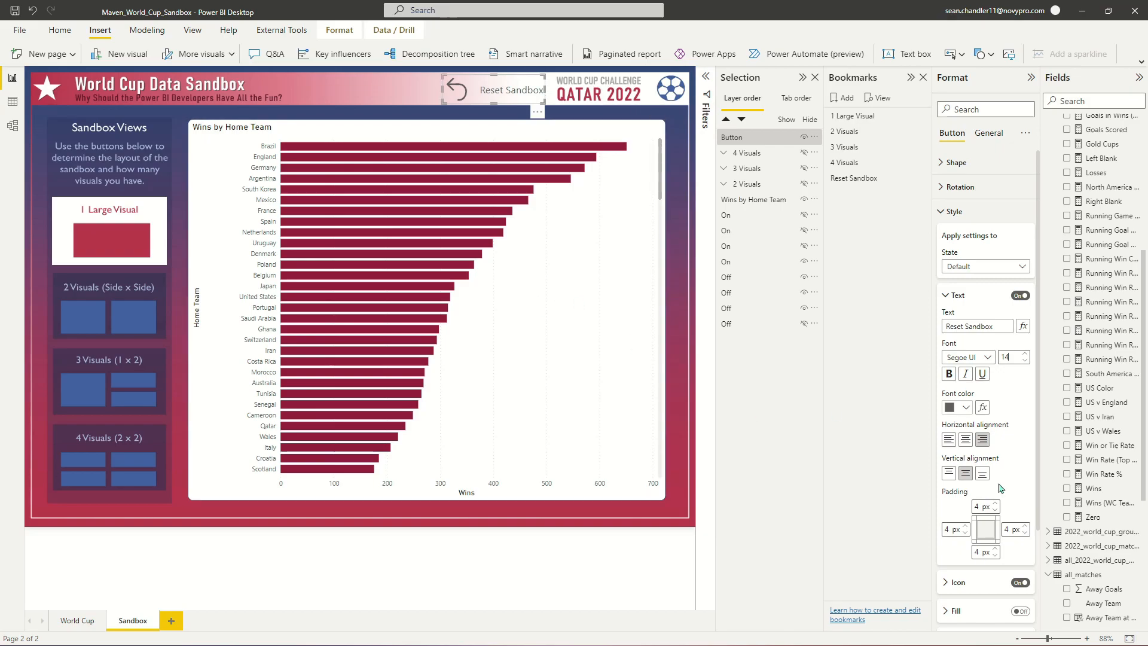
Step: Color the Reset Sandbox button's default text and icon line with the dark red theme color
{"action": "left_click", "coordinate": [954, 409]}
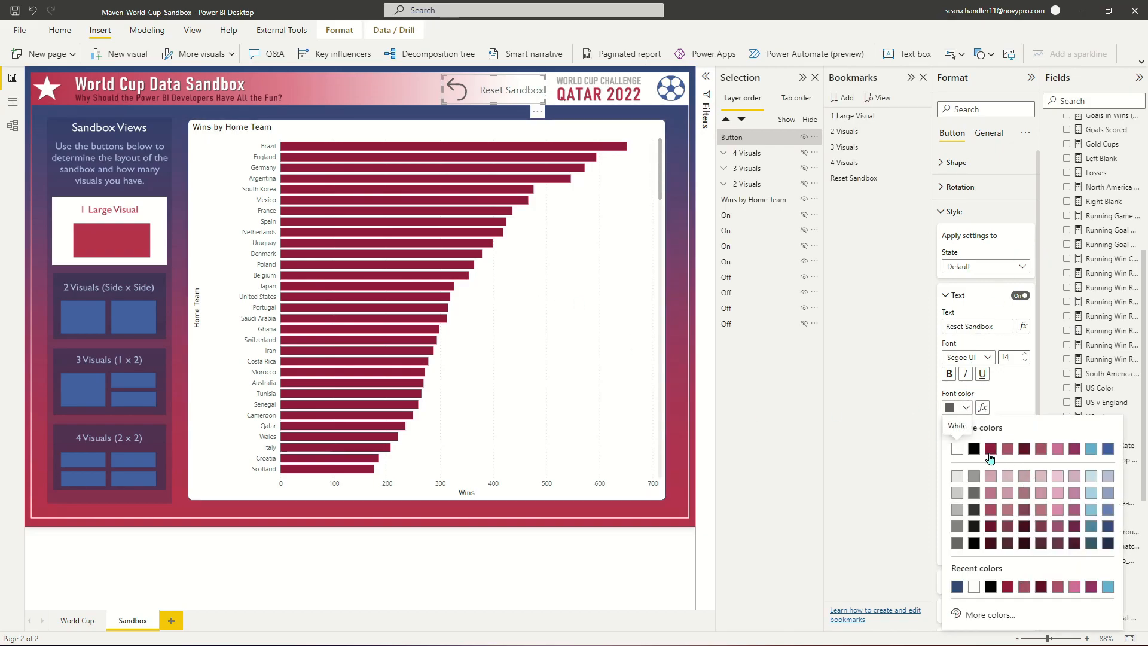
{"action": "left_click", "coordinate": [990, 450]}
{"action": "left_click", "coordinate": [946, 295]}
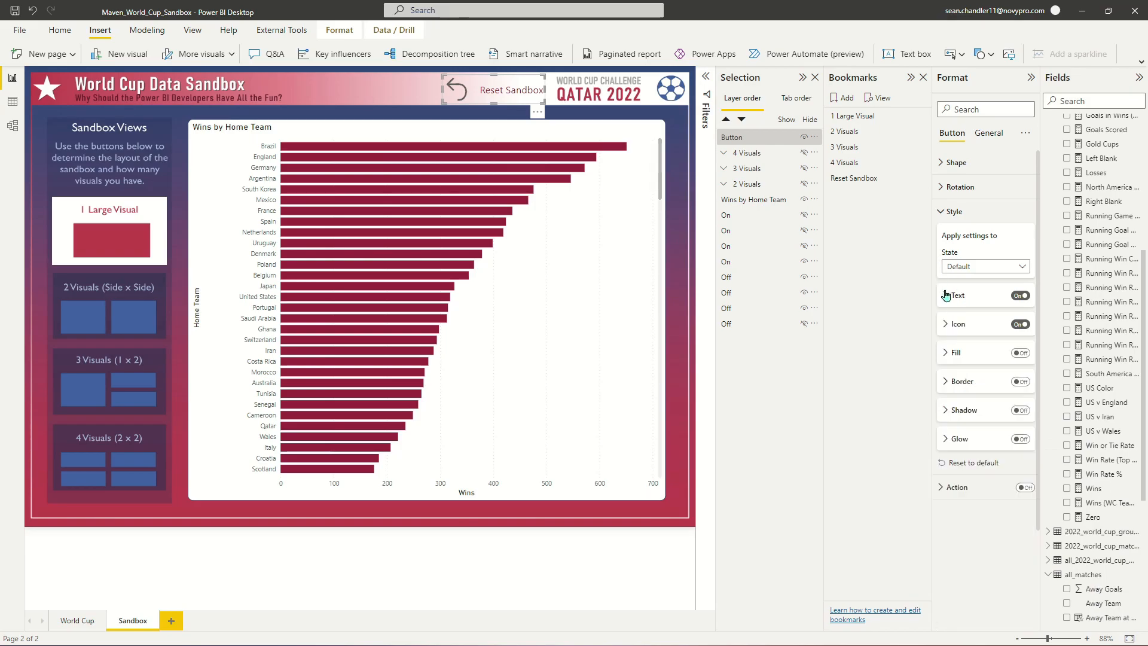
{"action": "left_click", "coordinate": [952, 326]}
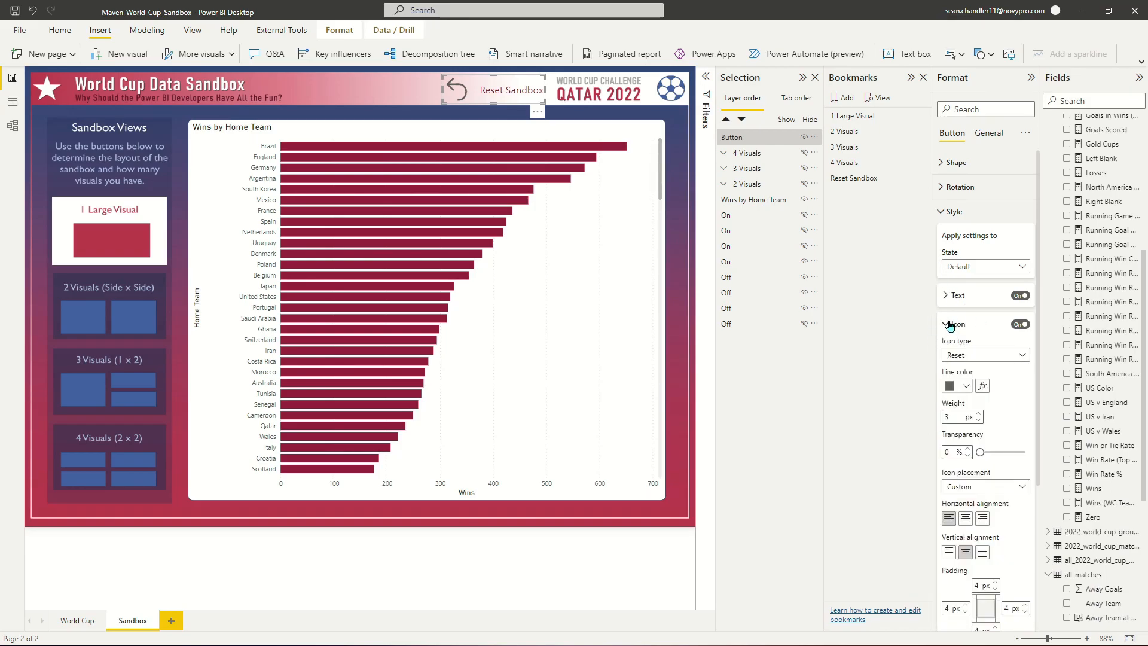
{"action": "left_click", "coordinate": [958, 387]}
{"action": "left_click", "coordinate": [989, 430]}
Step: For the button's On hover state, set the icon line weight to 5 px and make the text bold
{"action": "left_click", "coordinate": [973, 269]}
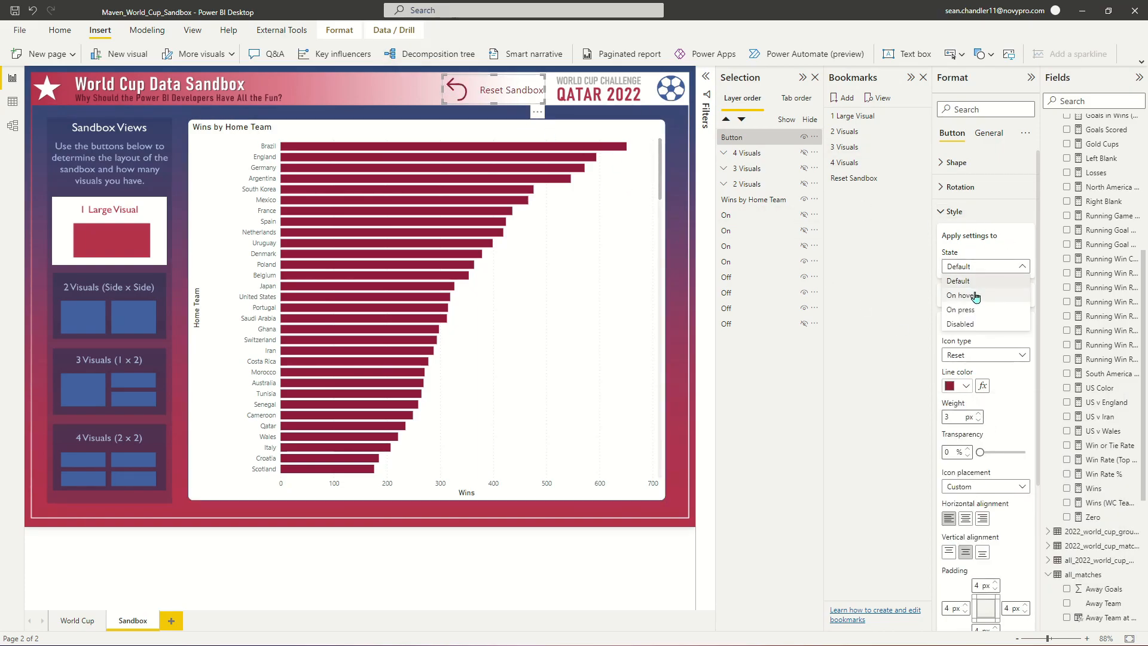
{"action": "left_click", "coordinate": [976, 297]}
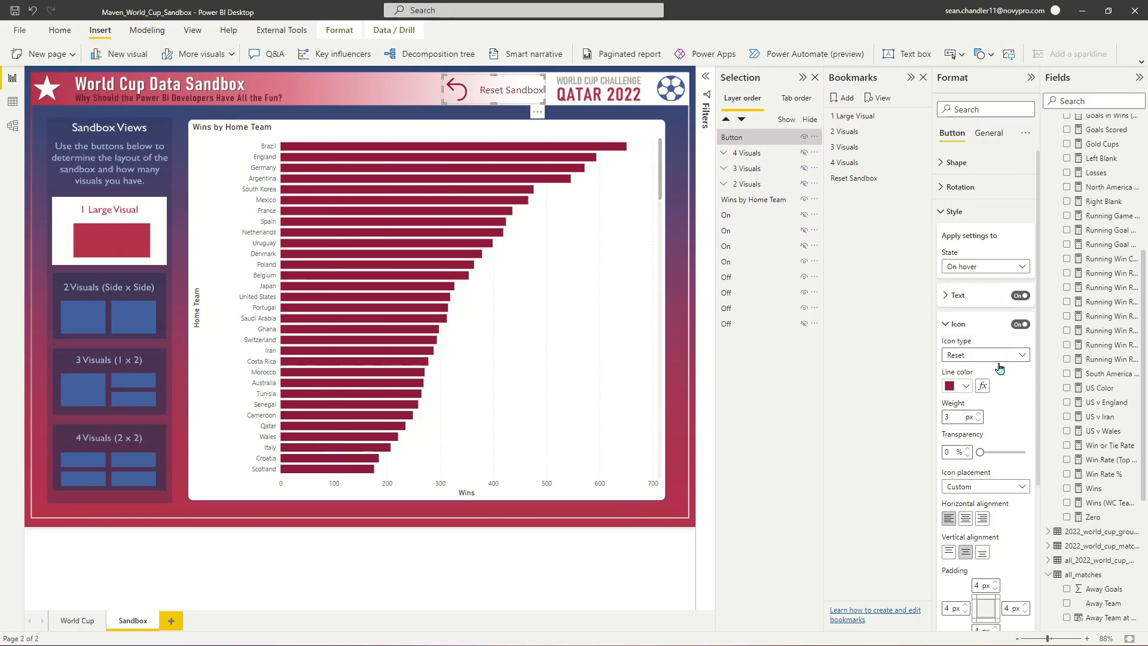
{"action": "left_click", "coordinate": [978, 415]}
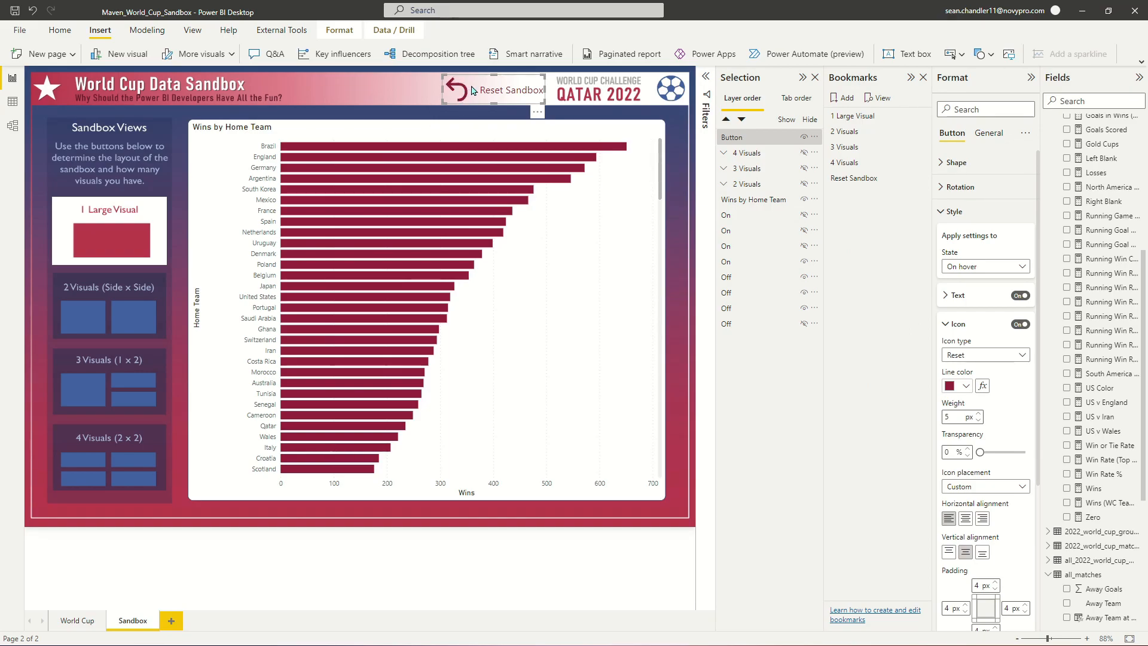
{"action": "left_click", "coordinate": [958, 295]}
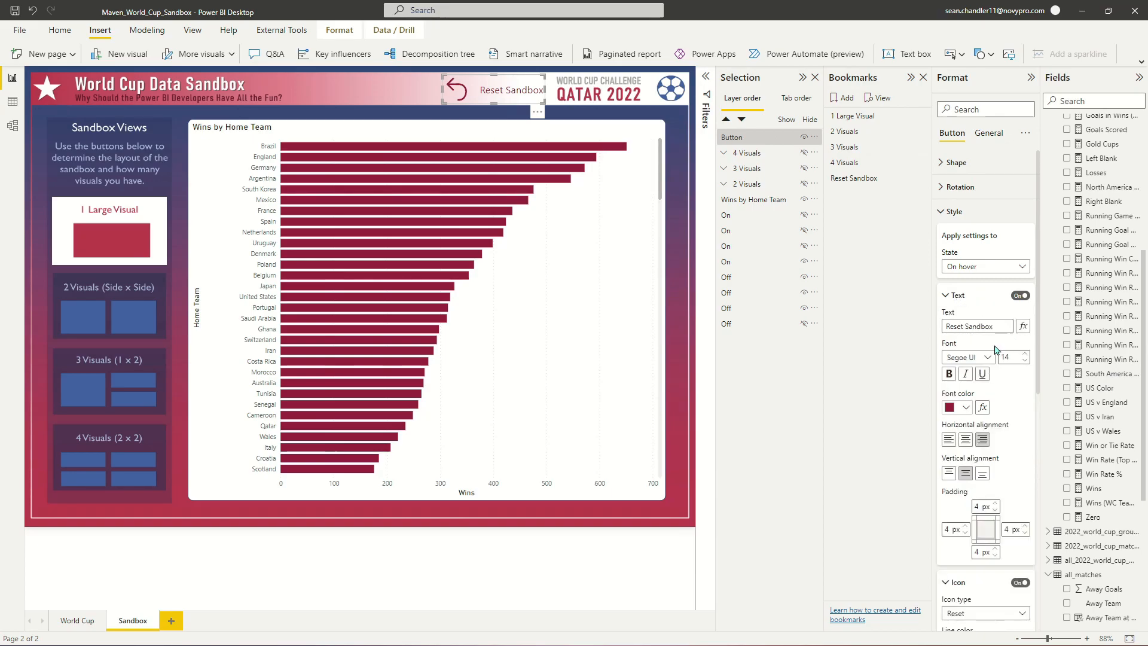
{"action": "left_click", "coordinate": [950, 376]}
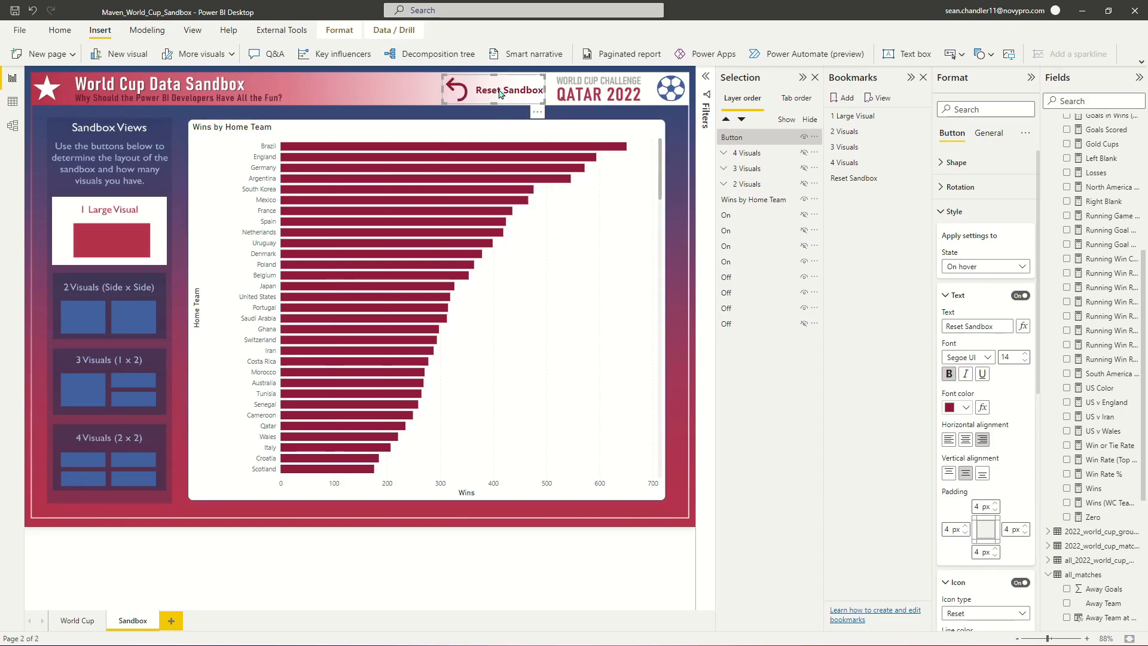
Step: Give the button a Bookmark action that points to the Reset Sandbox bookmark, and deselect the button
{"action": "left_click", "coordinate": [951, 212]}
{"action": "left_click", "coordinate": [957, 236]}
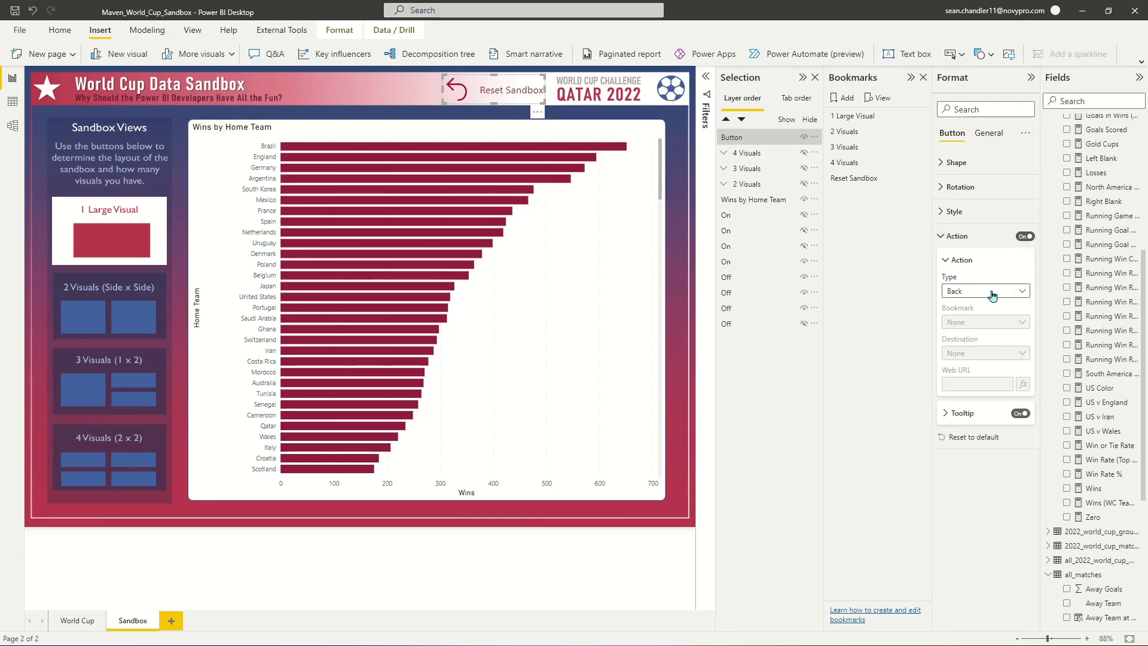
{"action": "left_click", "coordinate": [993, 295]}
{"action": "left_click", "coordinate": [985, 323]}
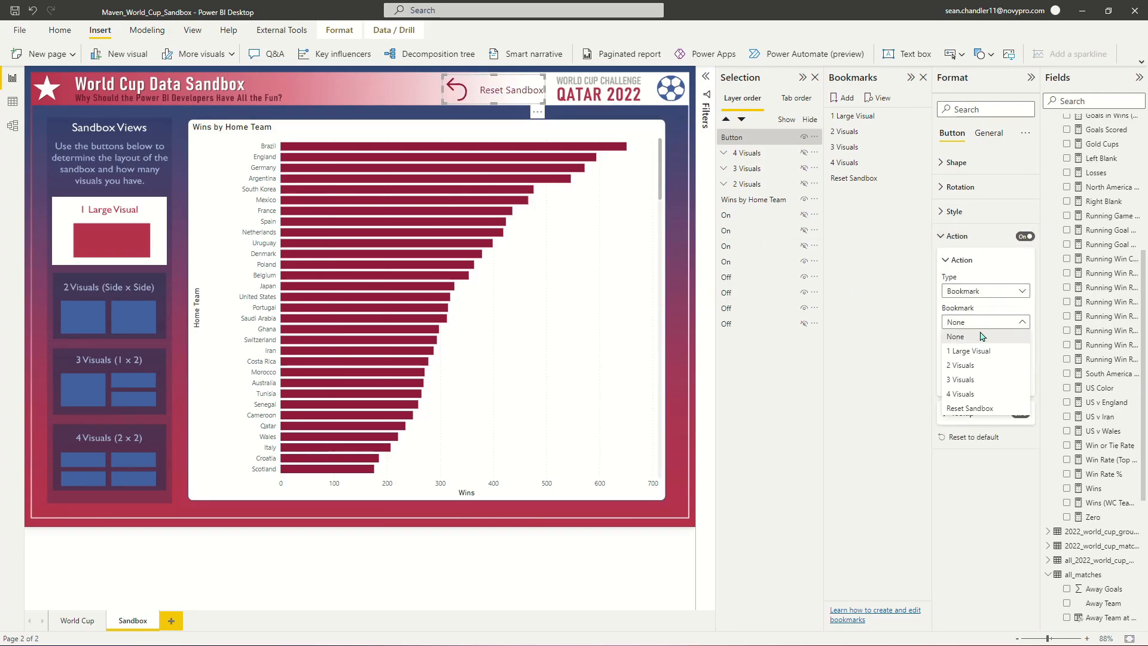
{"action": "left_click", "coordinate": [990, 411]}
{"action": "left_click", "coordinate": [380, 88]}
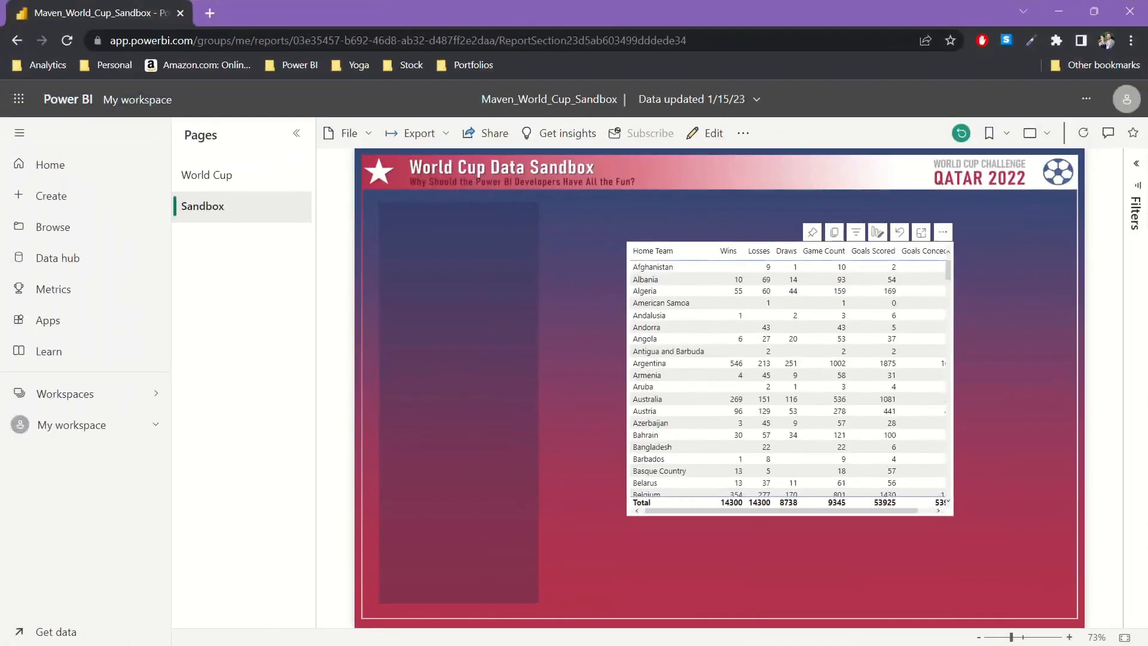
Step: In the browser's Power BI service, upload the local Maven_World_Cup_Sandbox.pbix file to My workspace, replacing the existing dataset
{"action": "left_click", "coordinate": [134, 103]}
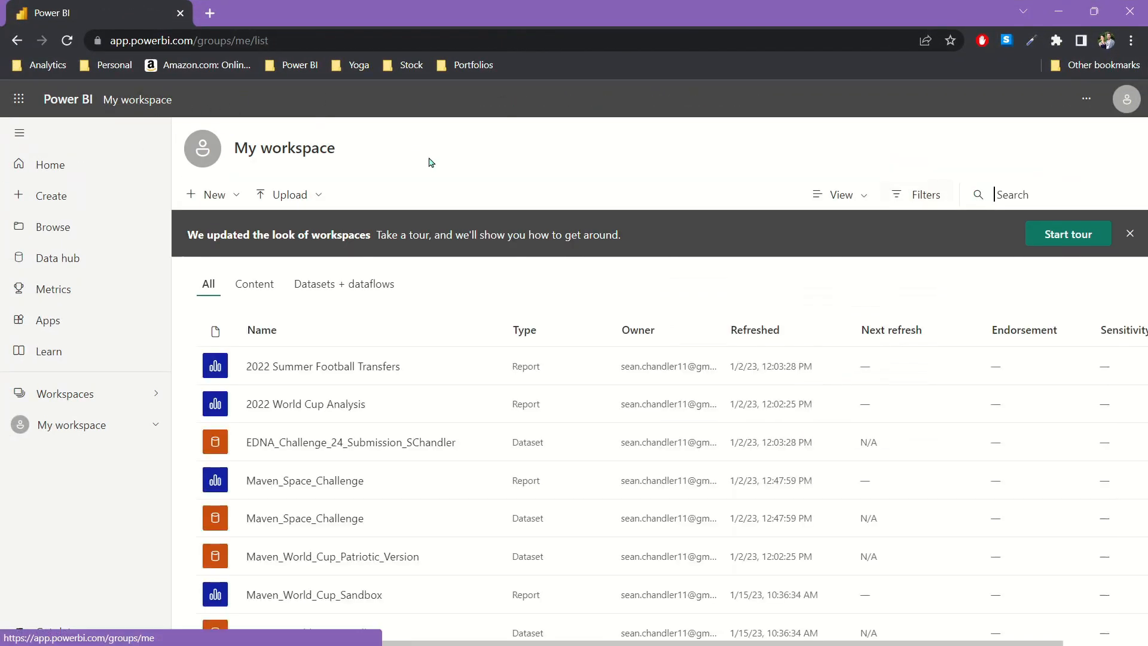
{"action": "left_click", "coordinate": [214, 193]}
{"action": "left_click", "coordinate": [261, 411]}
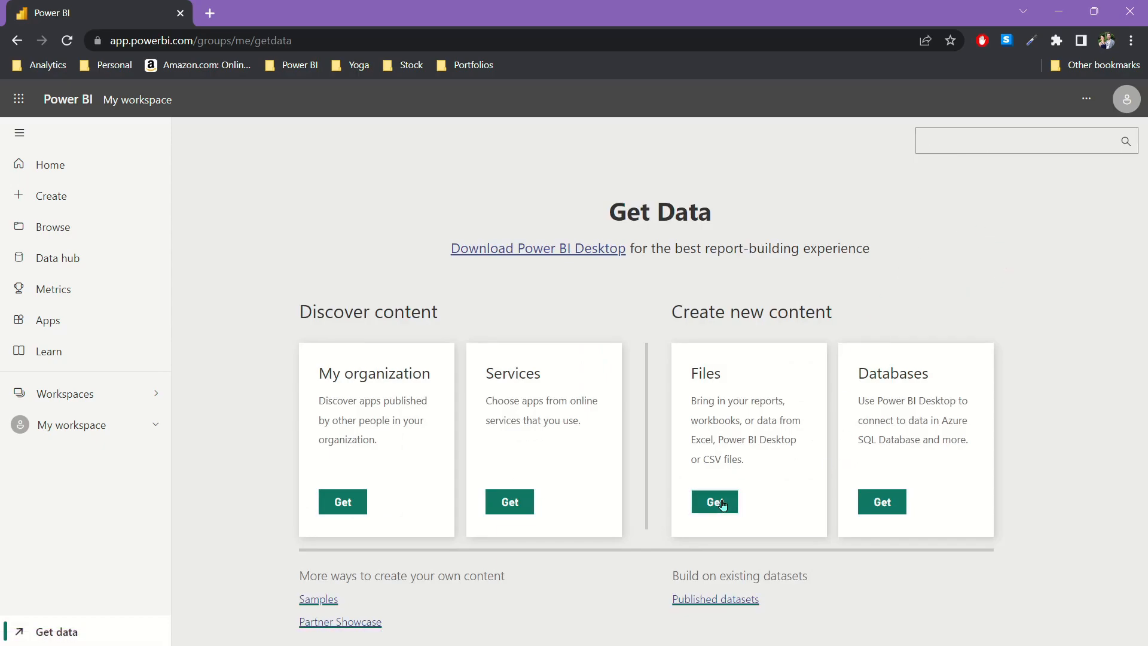
{"action": "left_click", "coordinate": [716, 500]}
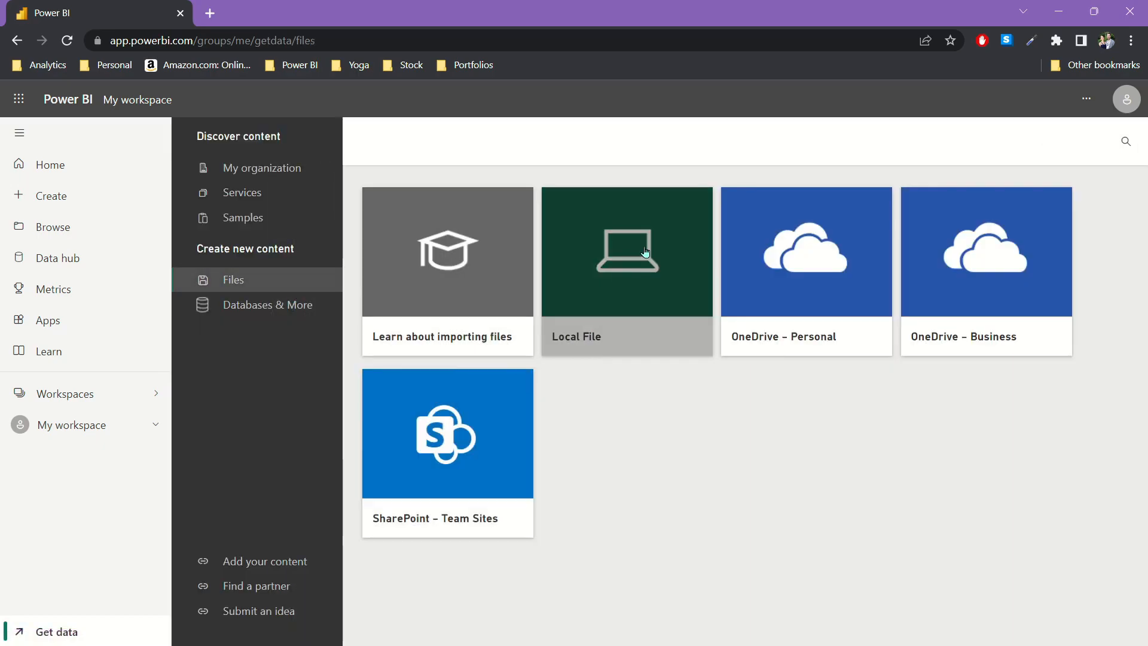
{"action": "left_click", "coordinate": [598, 263]}
{"action": "double_click", "coordinate": [214, 109]}
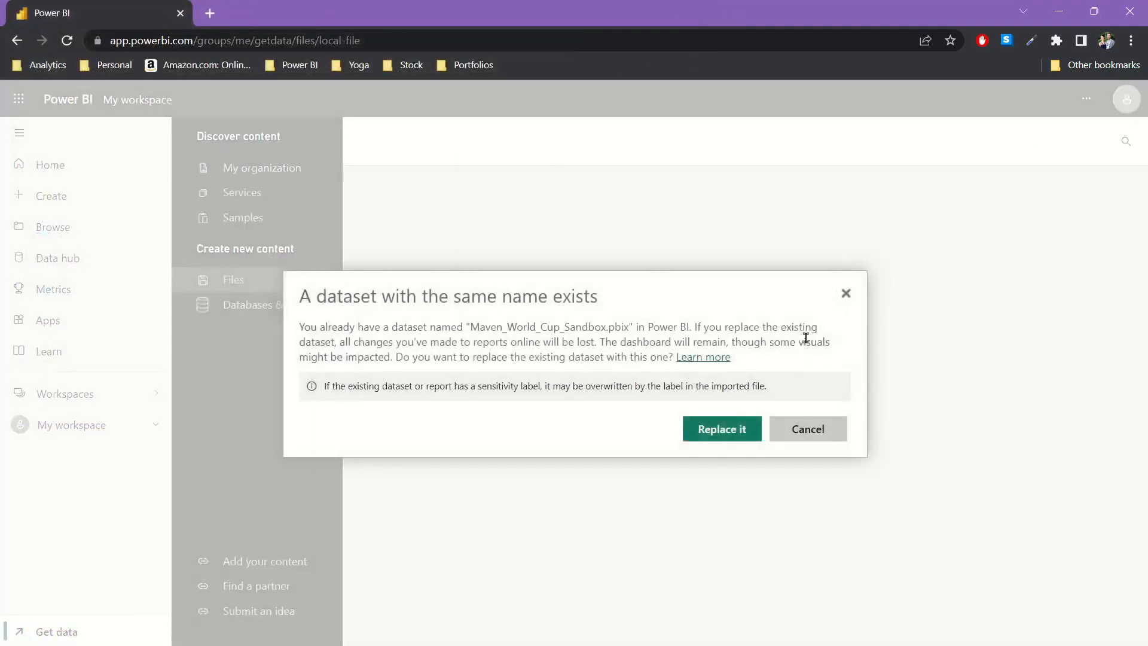
{"action": "left_click", "coordinate": [735, 432]}
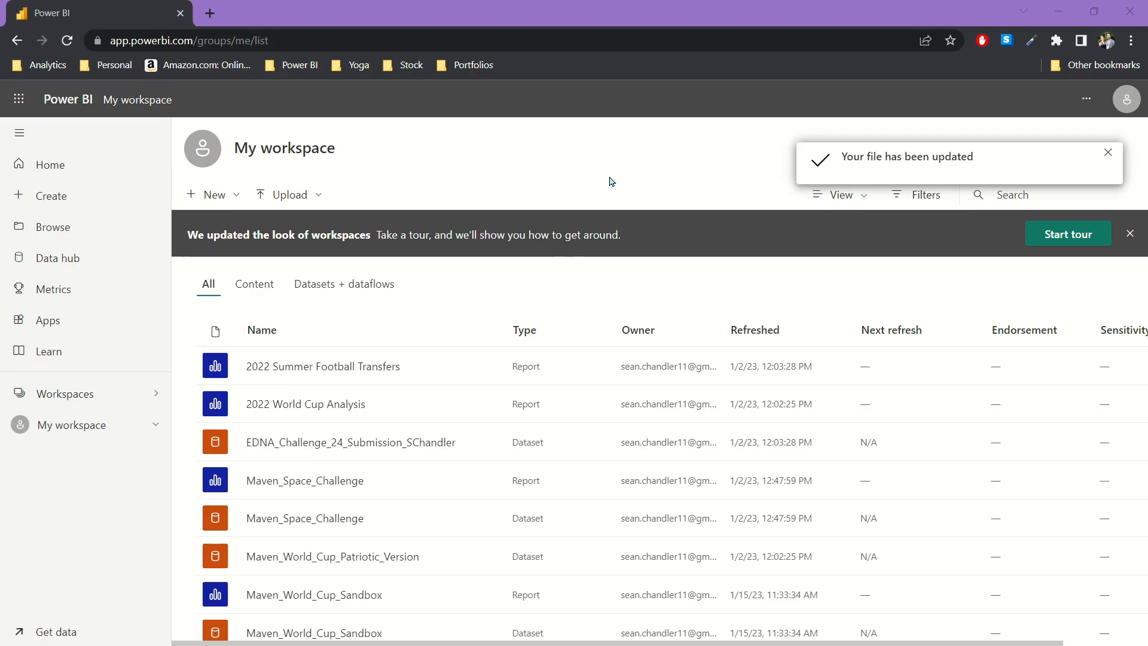
Step: Open the Maven_World_Cup_Sandbox report and test its 1, 2, 3 and 4 Visuals layout buttons
{"action": "scroll", "coordinate": [383, 479], "scroll_direction": "down", "scroll_amount": 2}
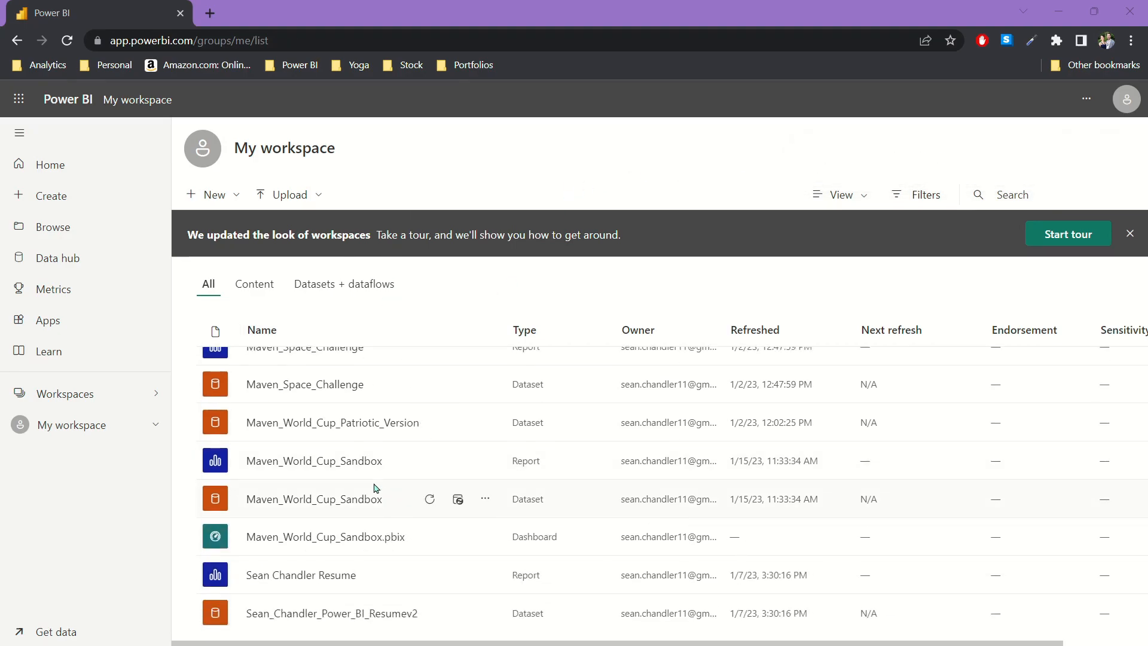
{"action": "left_click", "coordinate": [307, 465]}
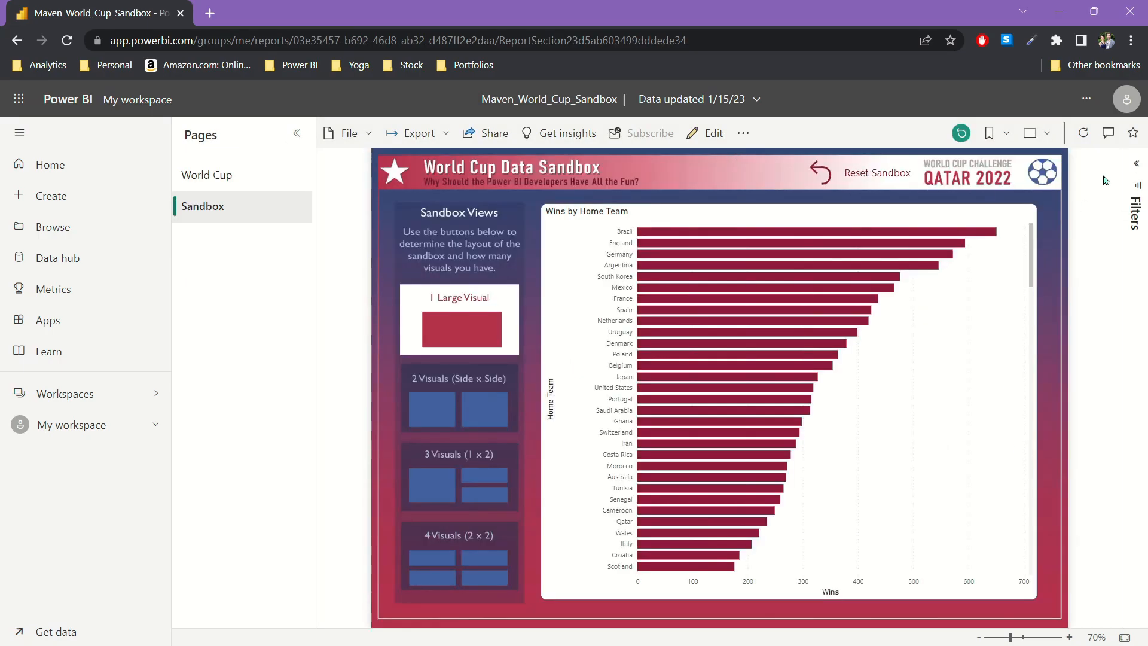
{"action": "left_click", "coordinate": [463, 385]}
{"action": "left_click", "coordinate": [482, 495]}
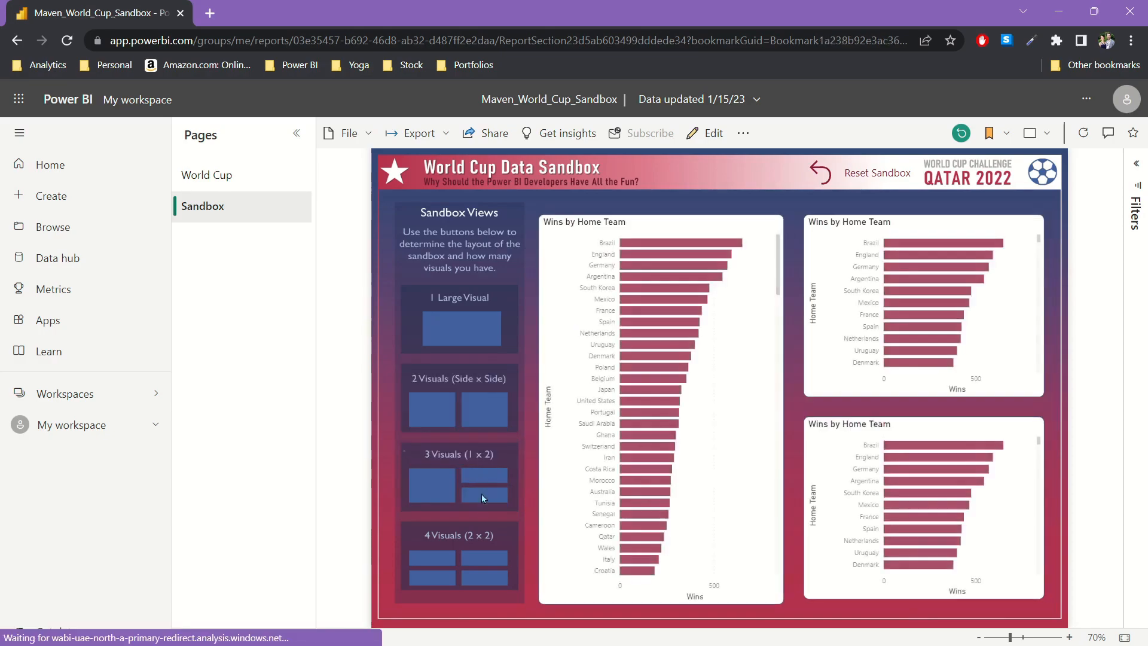
{"action": "left_click", "coordinate": [472, 559]}
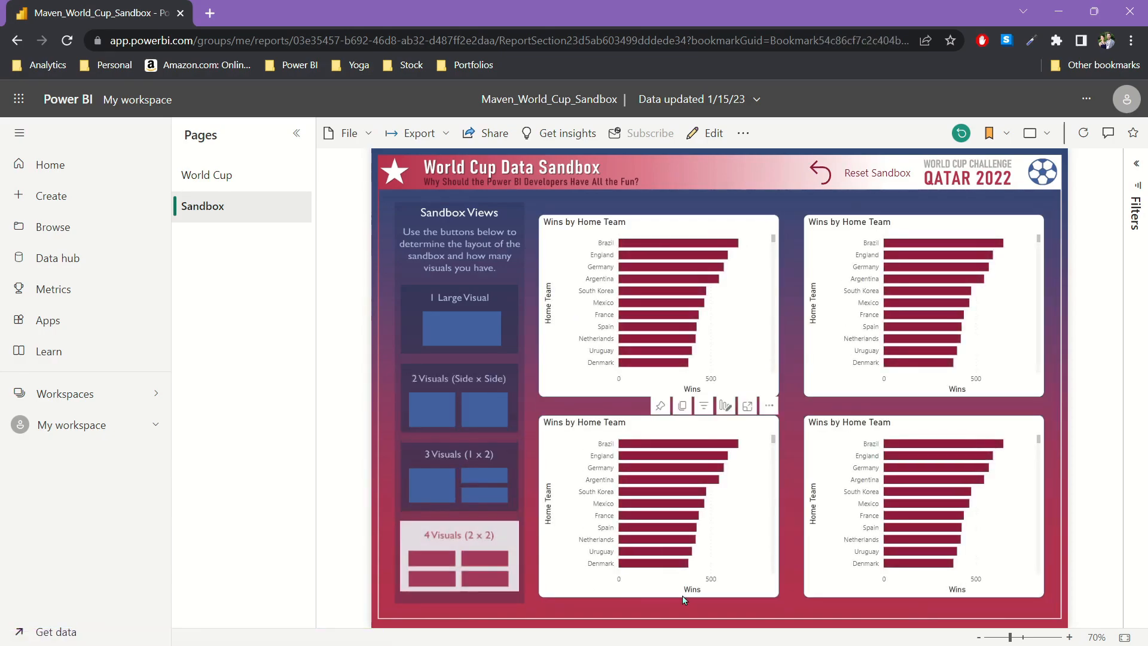
{"action": "left_click", "coordinate": [453, 393]}
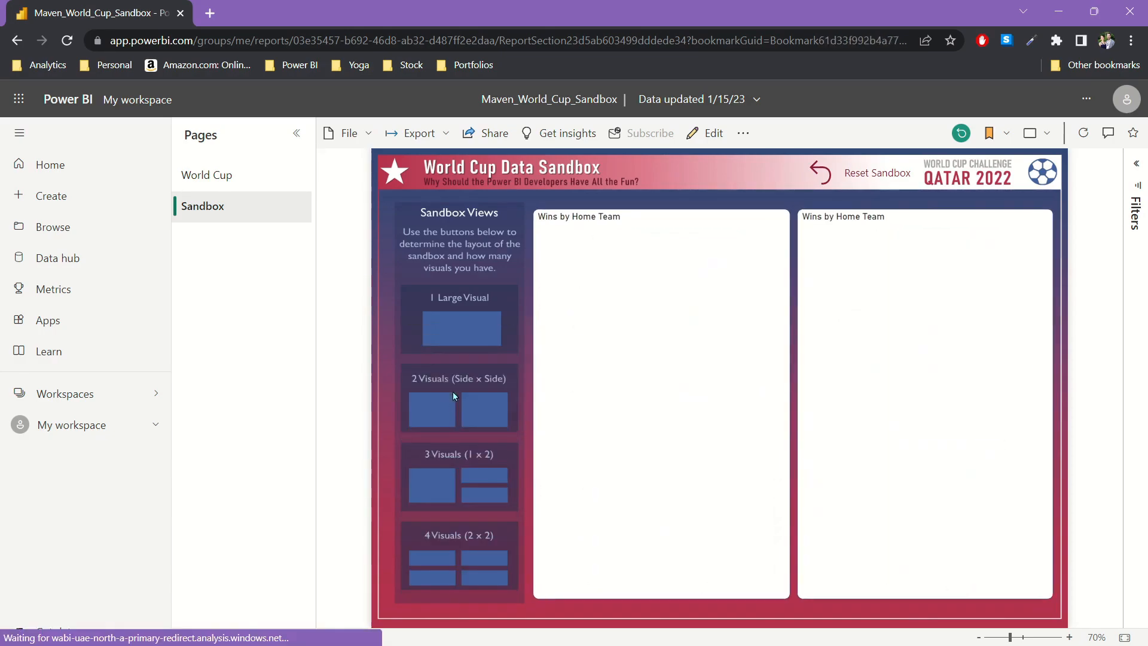
{"action": "left_click", "coordinate": [455, 320]}
{"action": "left_click", "coordinate": [469, 407]}
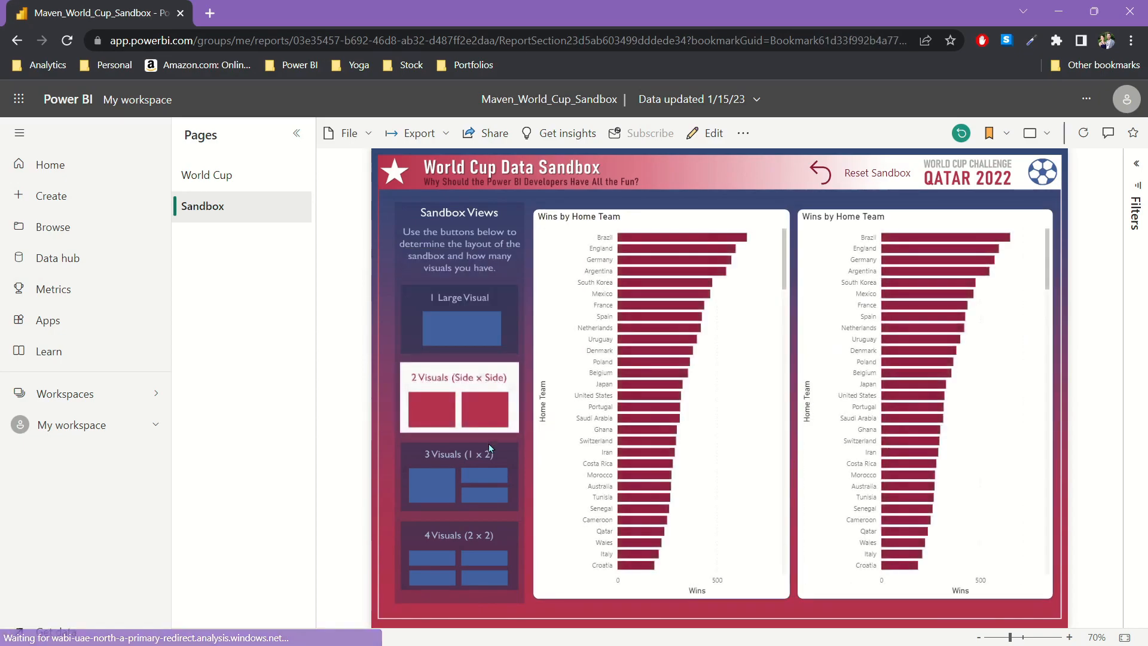
{"action": "left_click", "coordinate": [489, 446]}
{"action": "left_click", "coordinate": [463, 323]}
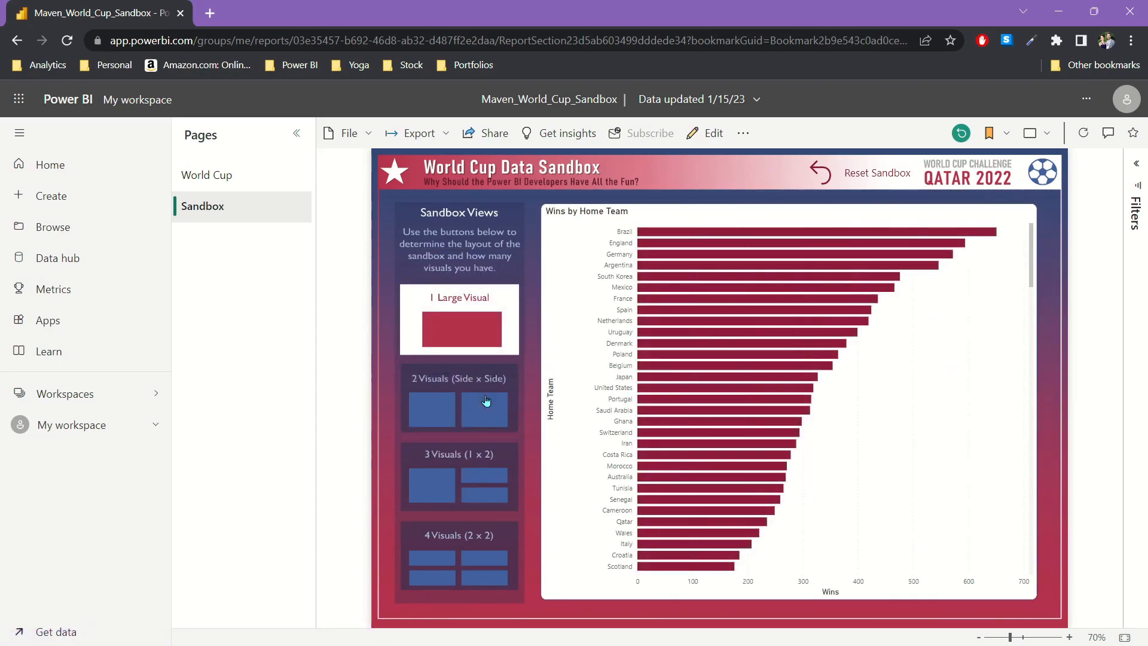
Step: Show the 2 Visuals (Side x Side) layout and personalize the right-hand chart to plot Losses on the X-axis
{"action": "left_click", "coordinate": [486, 402]}
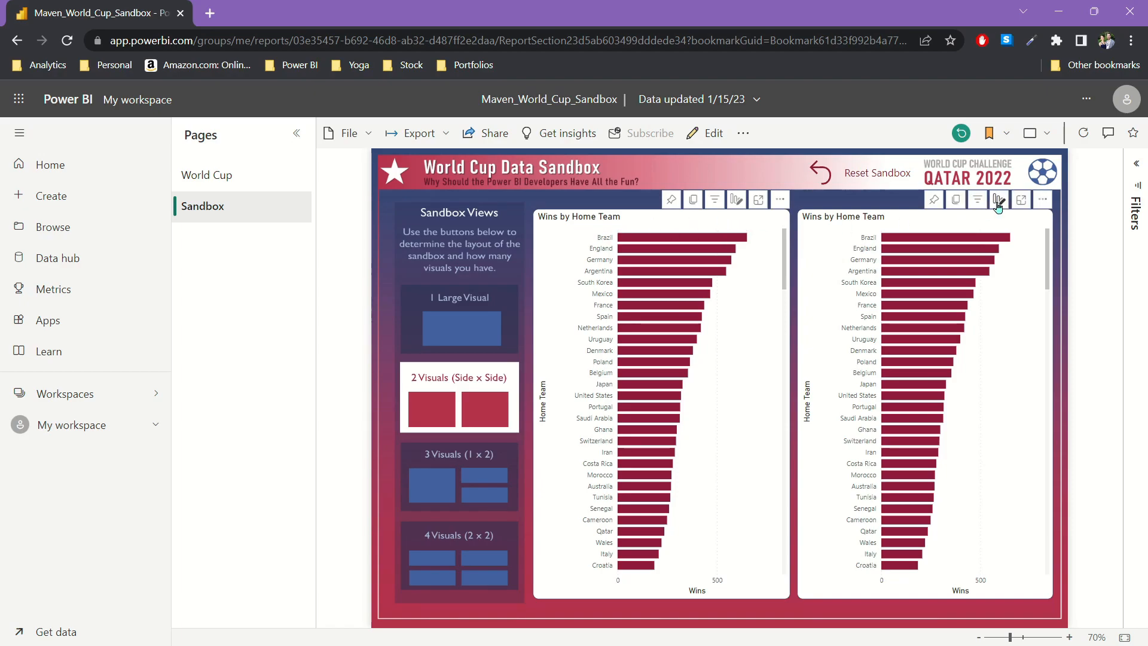
{"action": "left_click", "coordinate": [998, 201]}
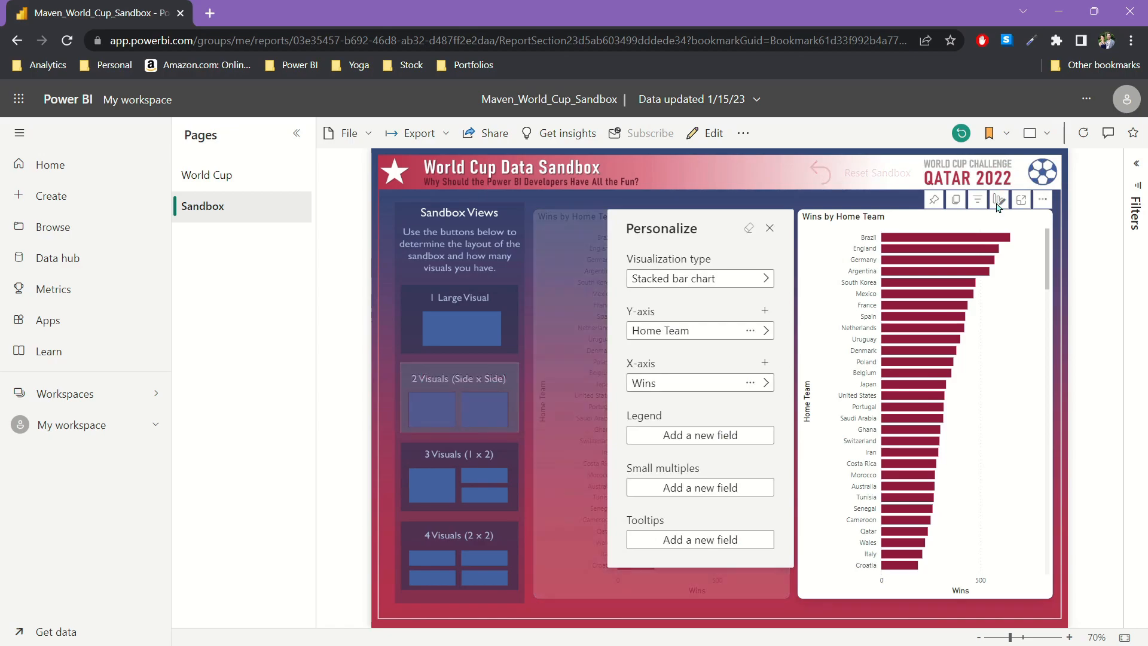
{"action": "left_click", "coordinate": [731, 386]}
{"action": "left_click", "coordinate": [844, 453]}
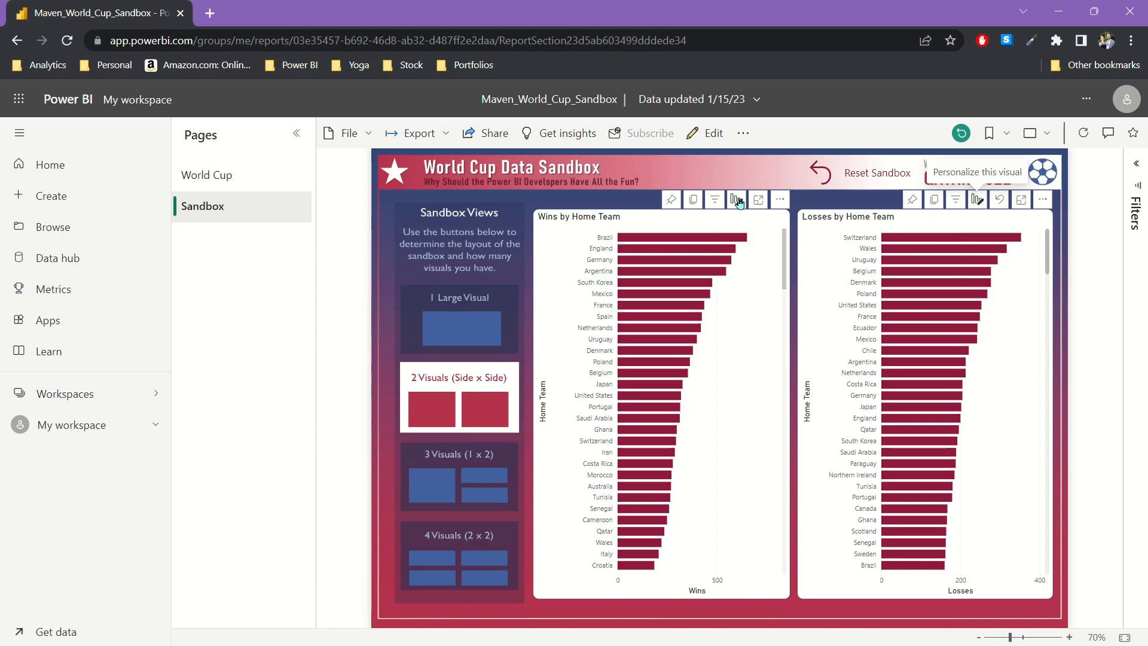
Step: Personalize the left-hand chart to plot Goals Scored on the X-axis instead of Wins, and close its settings
{"action": "left_click", "coordinate": [739, 203]}
{"action": "left_click", "coordinate": [878, 389]}
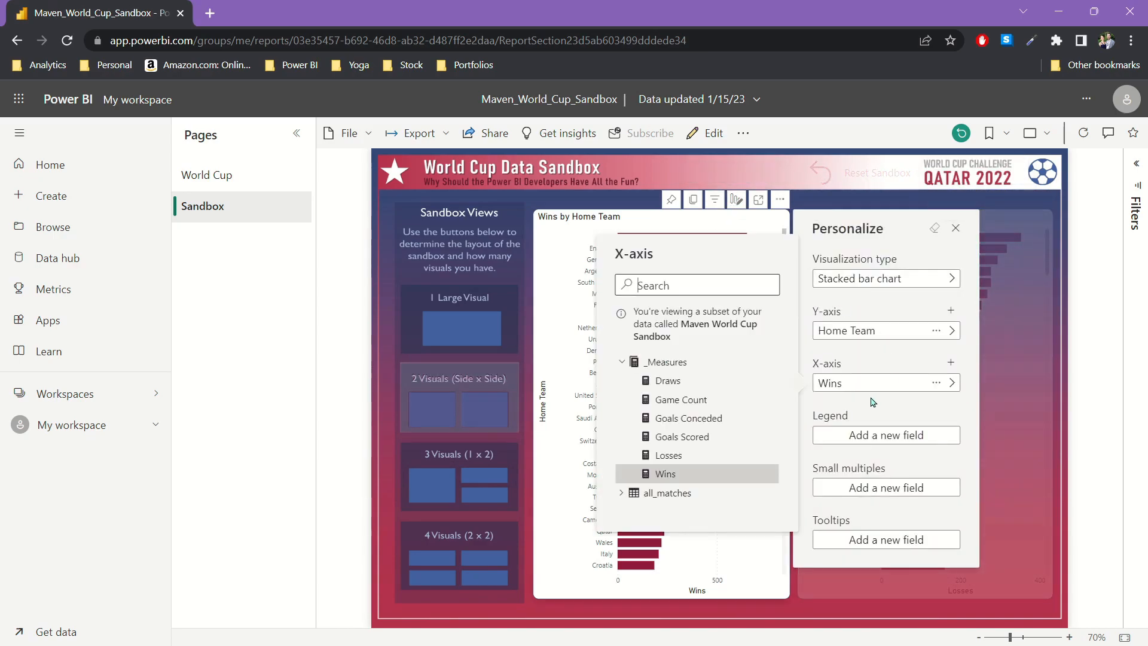
{"action": "left_click", "coordinate": [679, 438]}
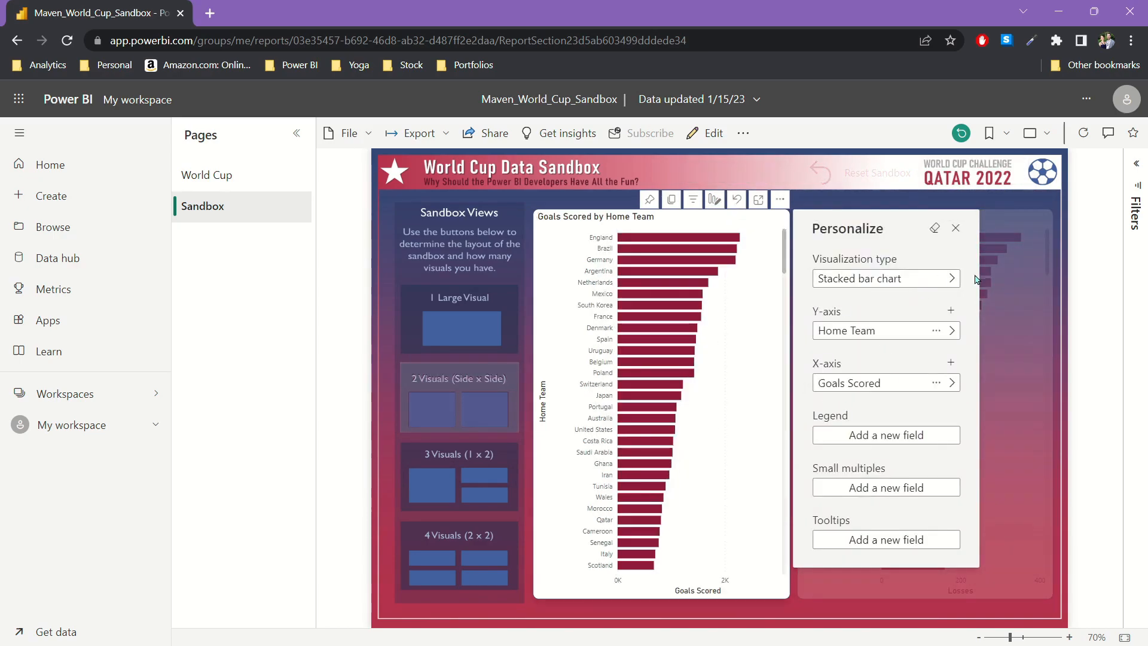
{"action": "left_click", "coordinate": [1013, 335]}
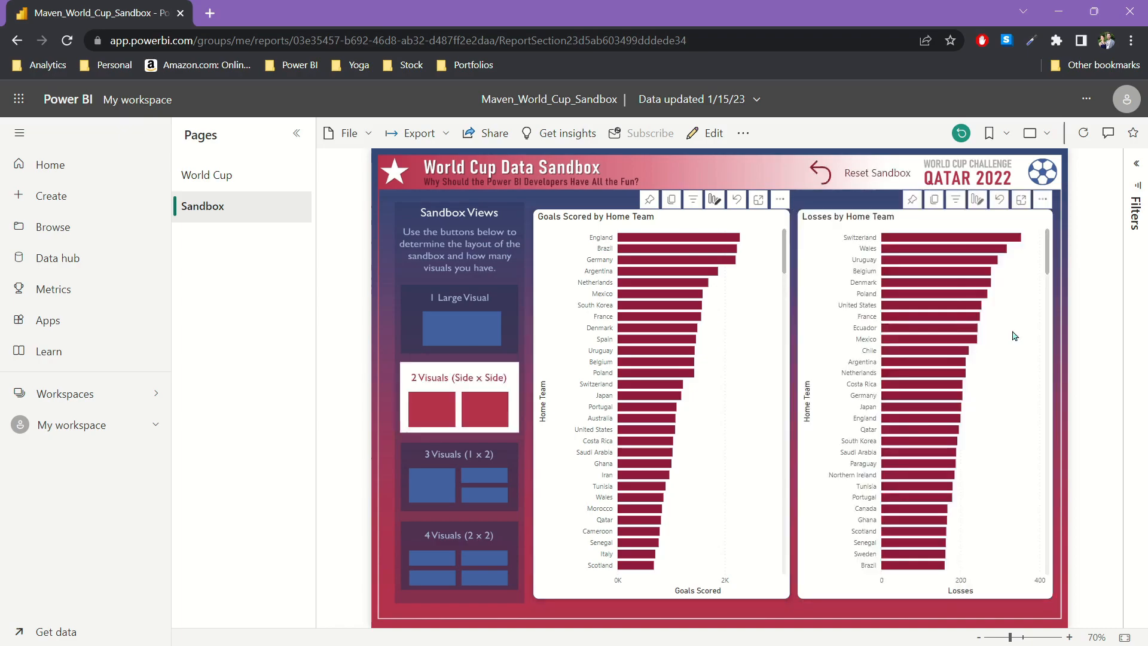
Step: Personalize the right-hand chart to plot Goals Conceded on the X-axis, and close its settings
{"action": "left_click", "coordinate": [978, 199]}
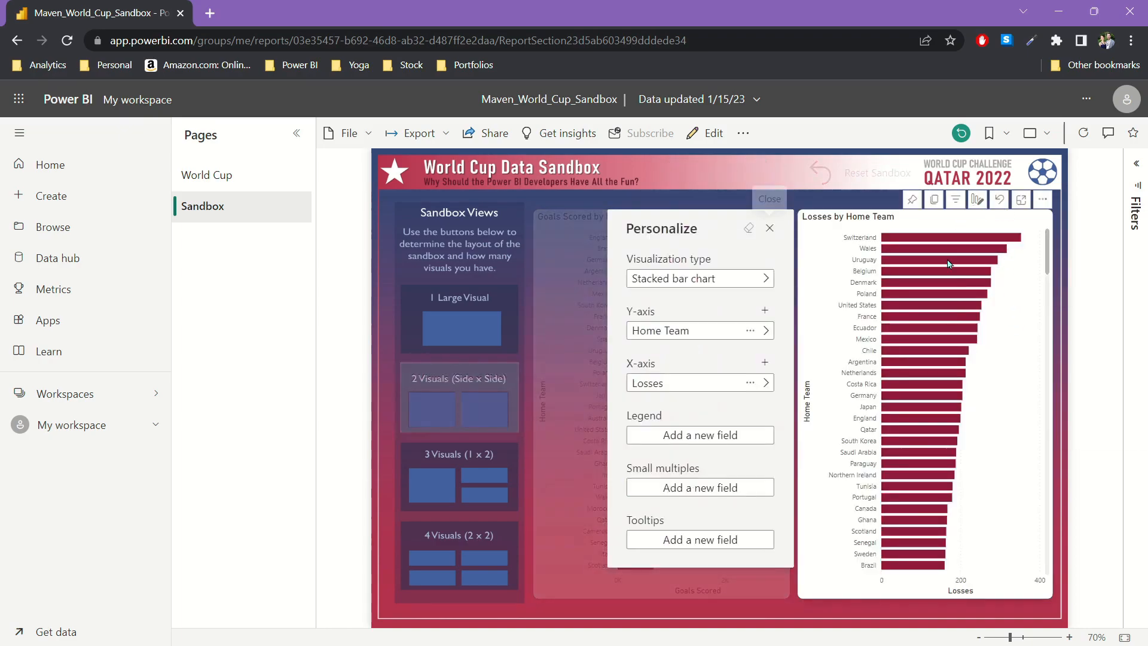
{"action": "left_click", "coordinate": [717, 385]}
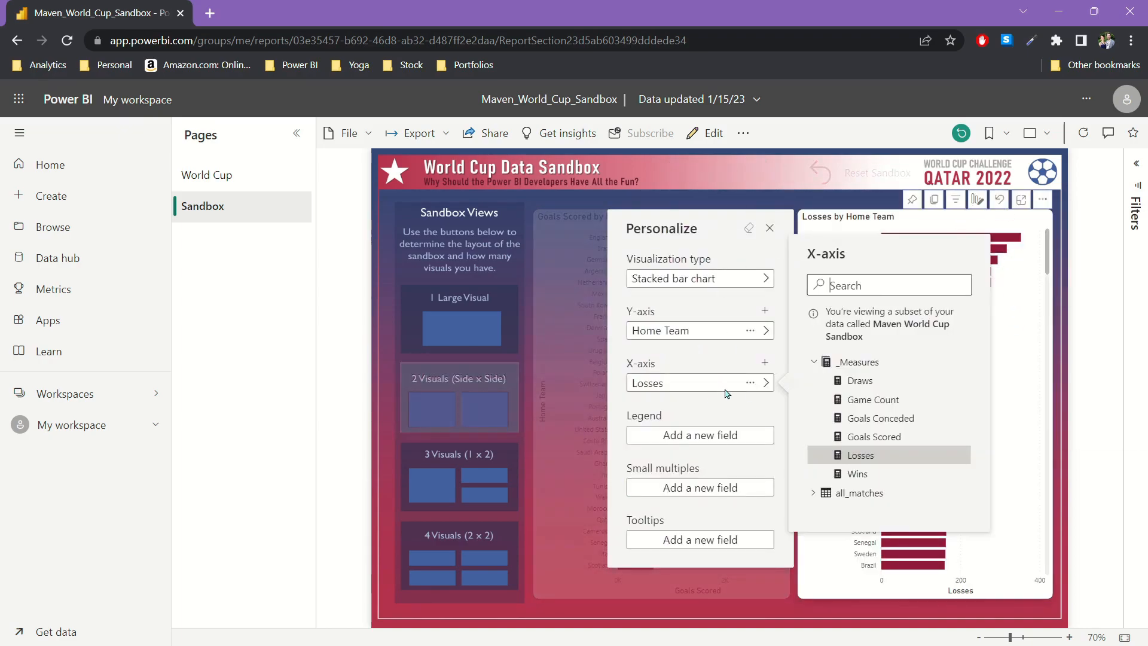
{"action": "left_click", "coordinate": [891, 418]}
{"action": "left_click", "coordinate": [807, 194]}
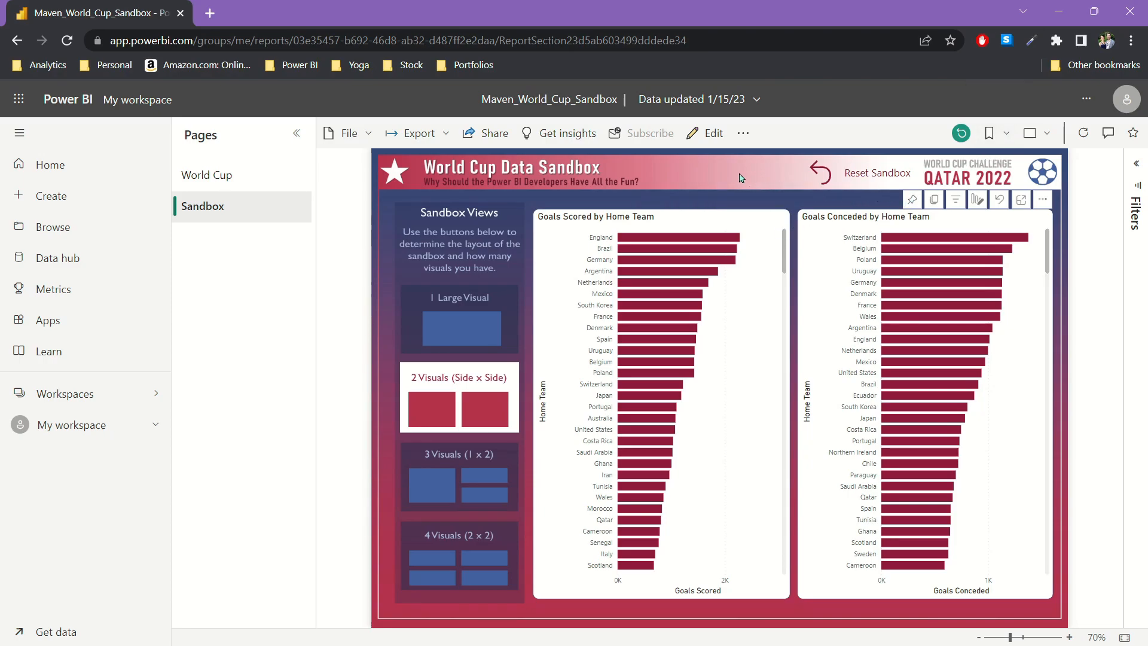
Step: Save the report's current state as a personal bookmark named World Cup Goals Scored vs Conceded
{"action": "left_click", "coordinate": [1004, 133]}
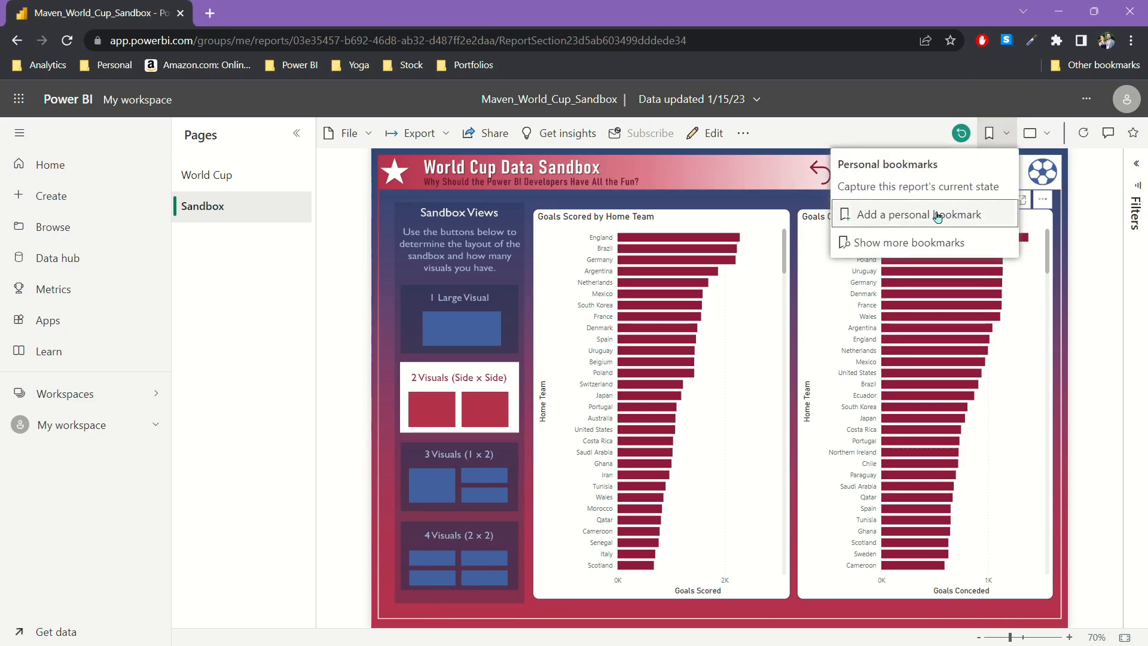
{"action": "left_click", "coordinate": [960, 217]}
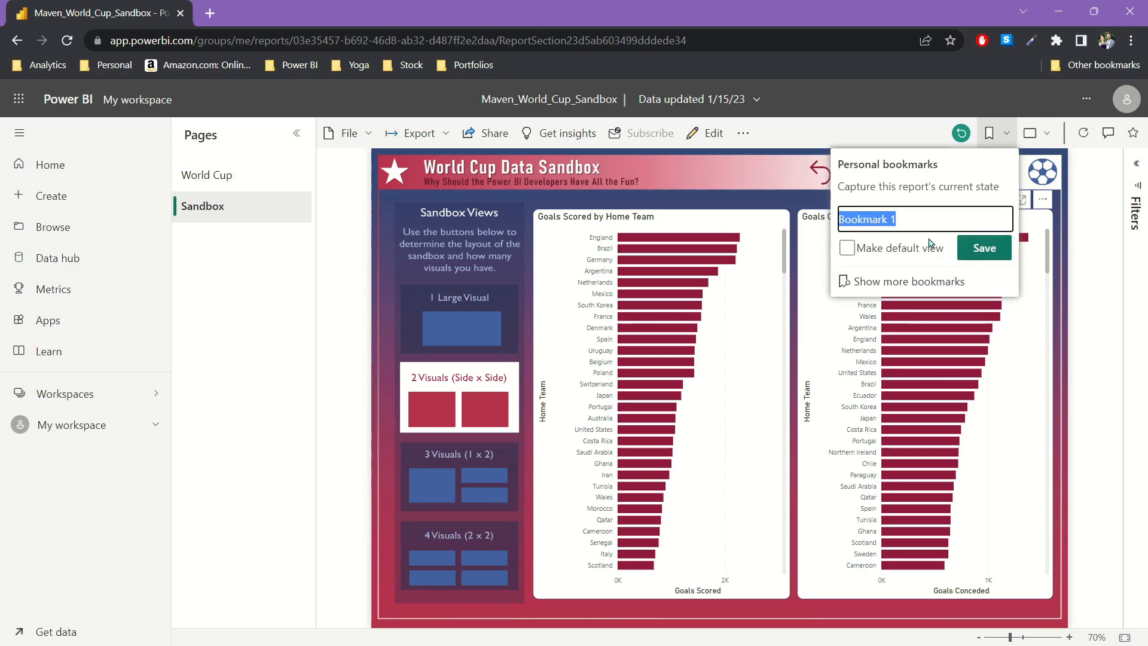
{"action": "type", "text": "World Cup Goa"}
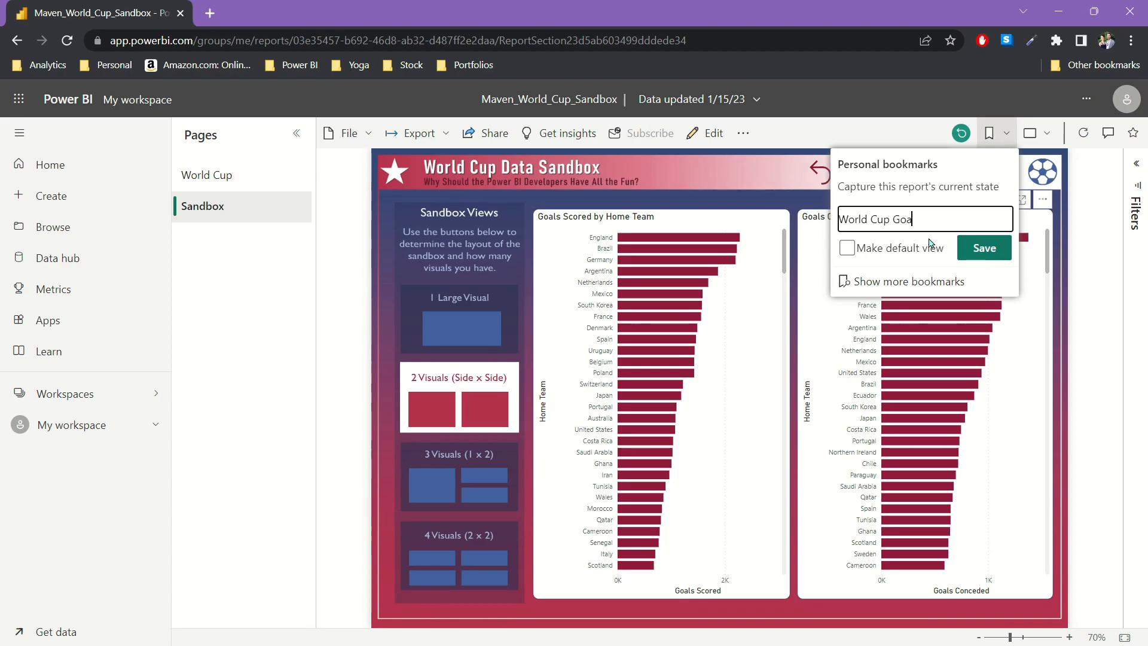
{"action": "type", "text": "ls Scored vs Conceded"}
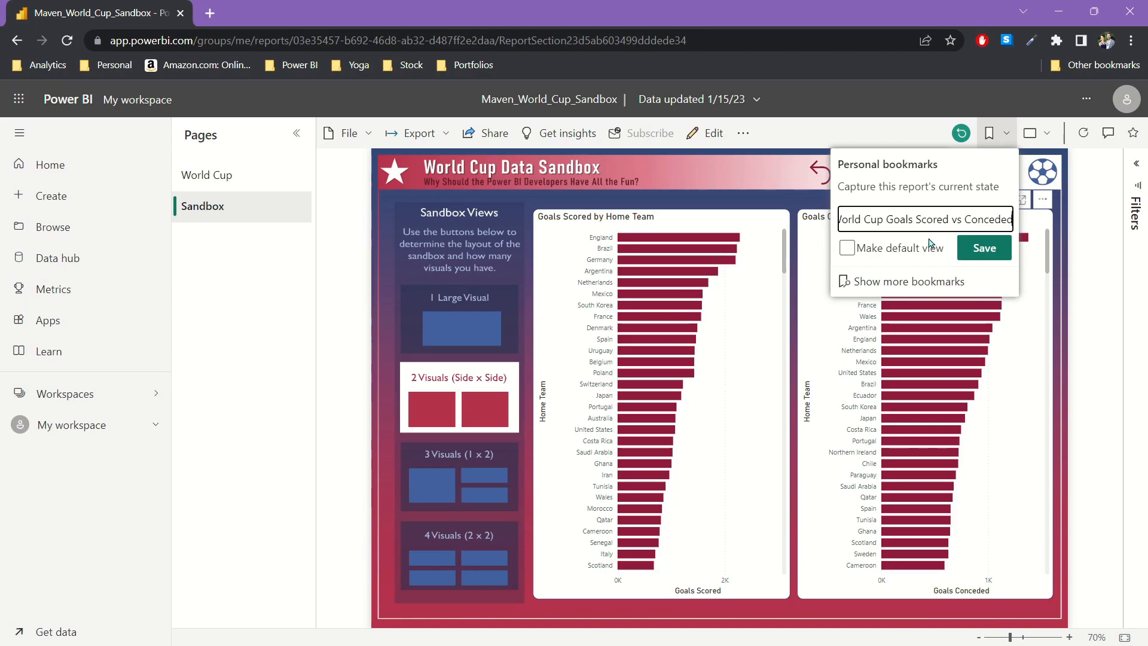
{"action": "left_click", "coordinate": [981, 250]}
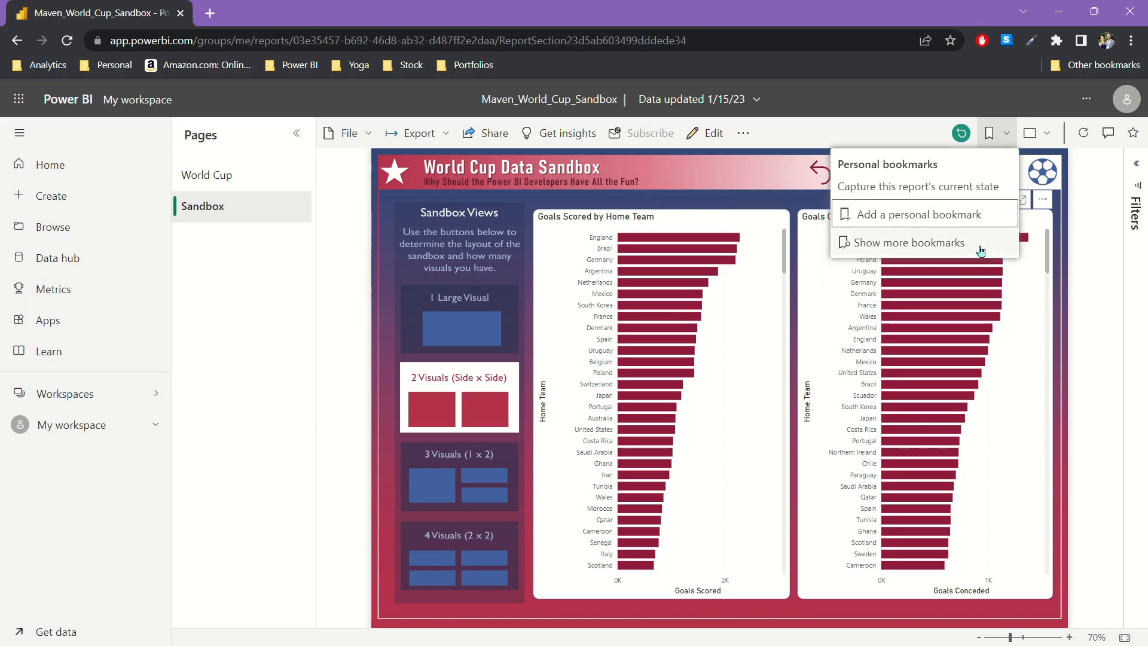
{"action": "left_click", "coordinate": [767, 180]}
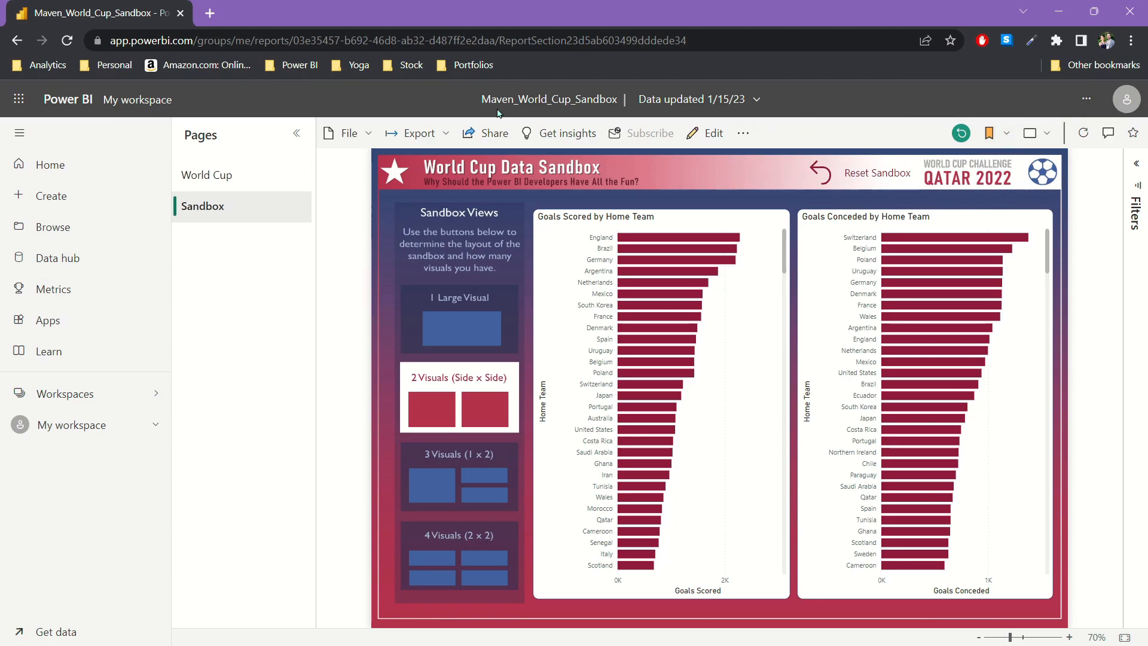
Step: Show the 1 Large Visual layout and restore the saved view with the World Cup Goals Scored vs Conceded bookmark
{"action": "left_click", "coordinate": [989, 132]}
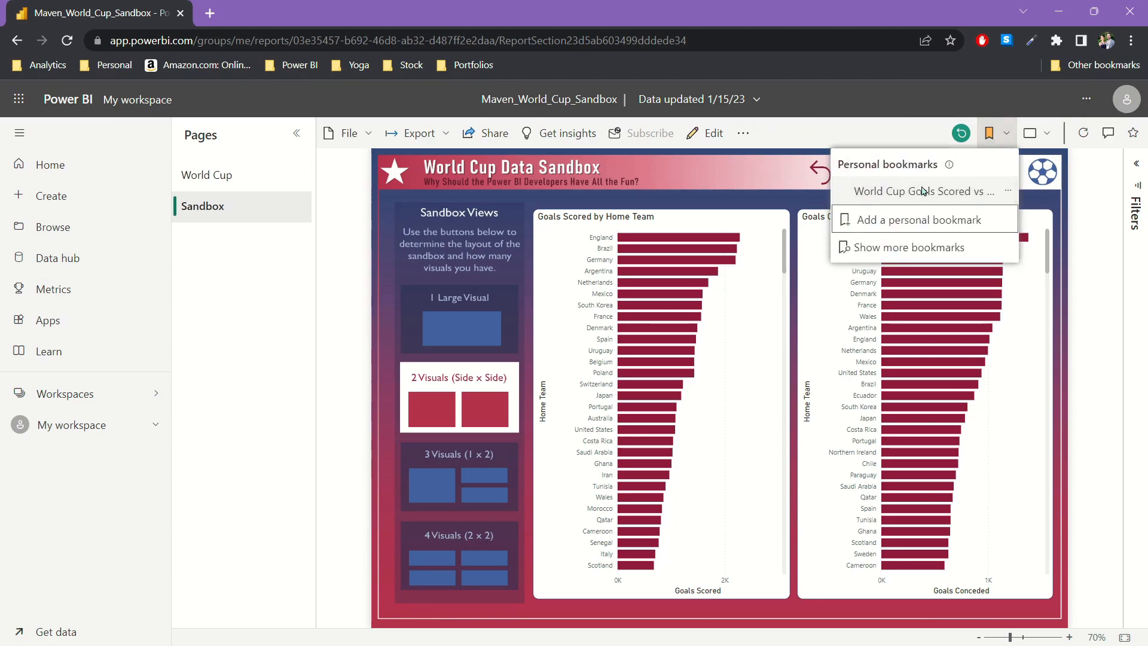
{"action": "left_click", "coordinate": [485, 324]}
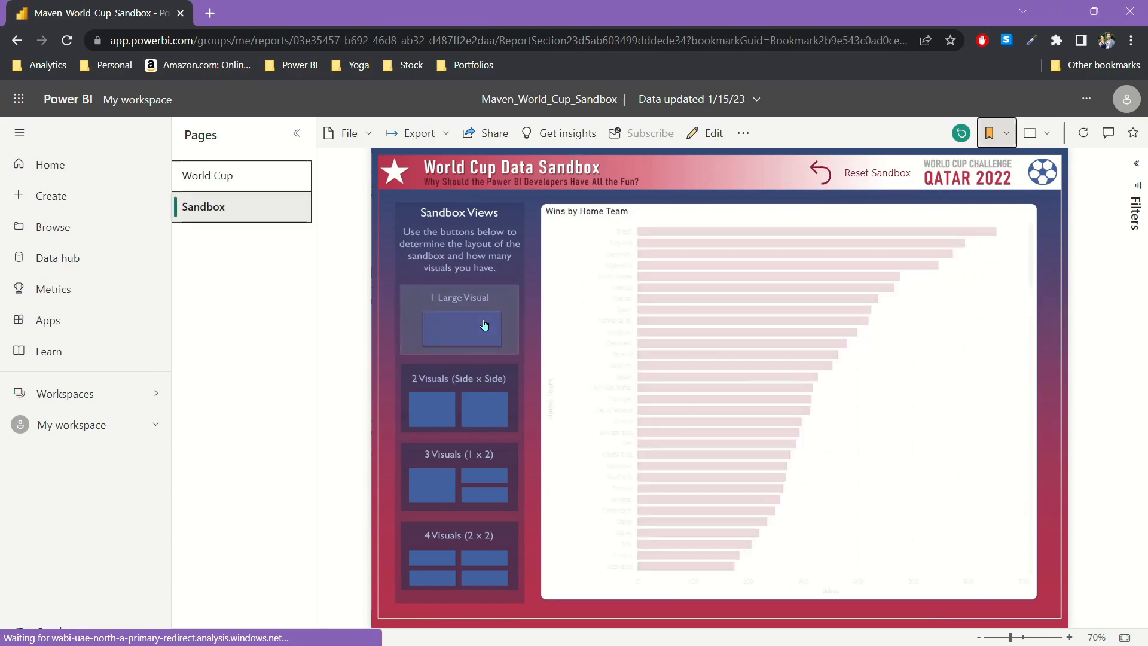
{"action": "left_click", "coordinate": [1006, 136]}
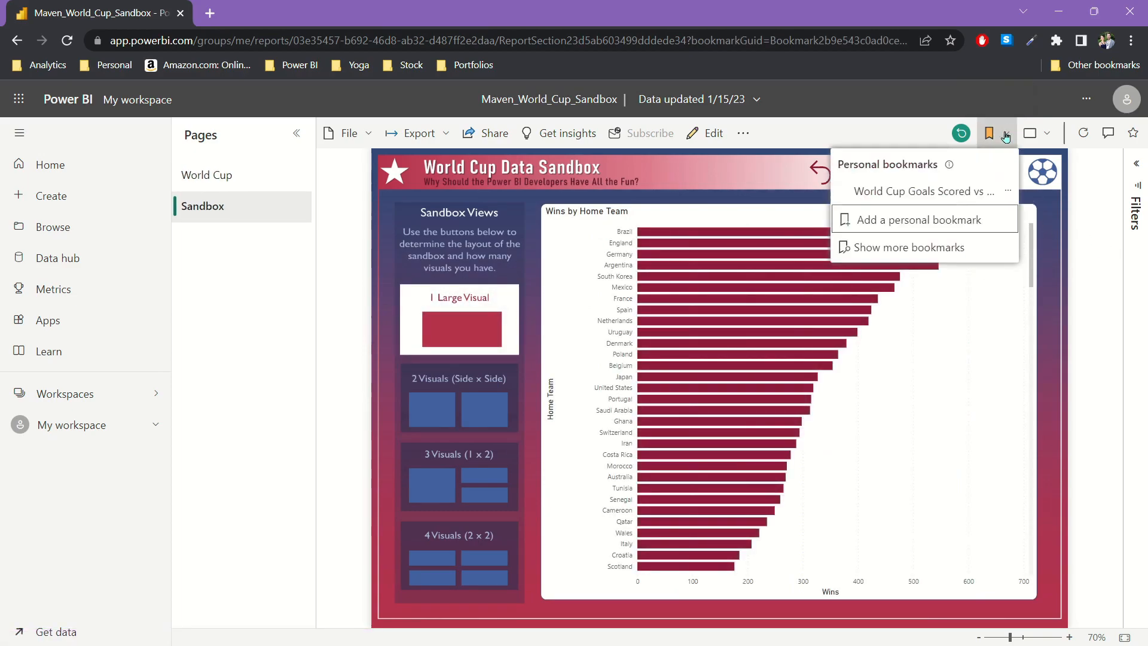
{"action": "left_click", "coordinate": [951, 195]}
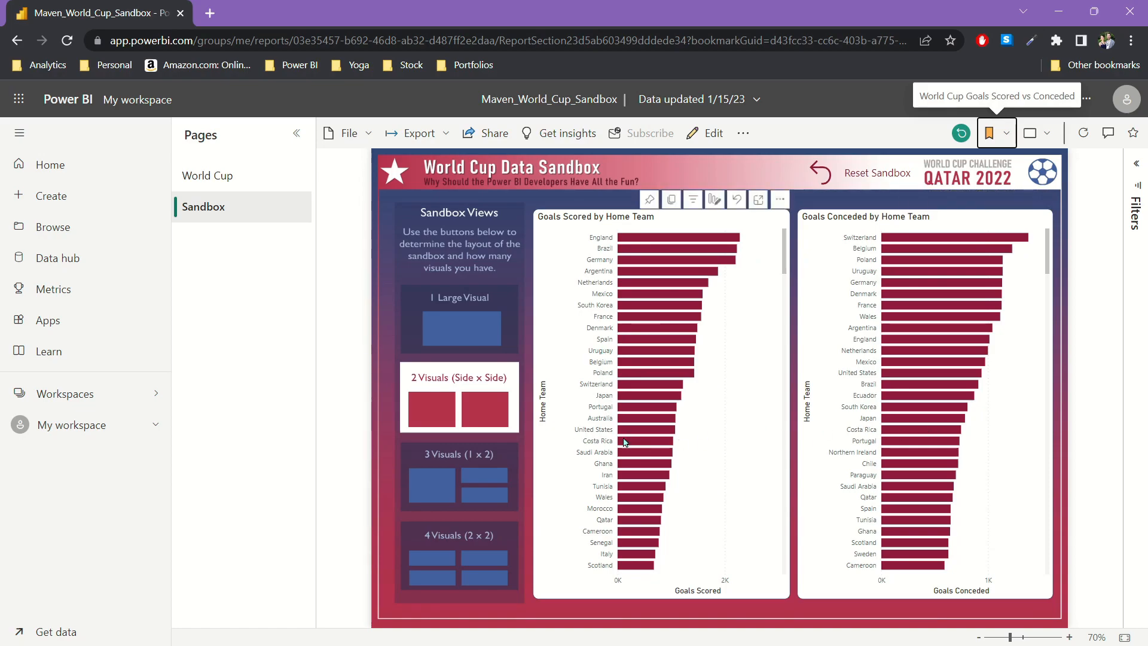
Step: Test the 3, 4, 1 and 2 Visuals layout buttons, and reset the sandbox
{"action": "left_click", "coordinate": [459, 456]}
{"action": "left_click", "coordinate": [477, 541]}
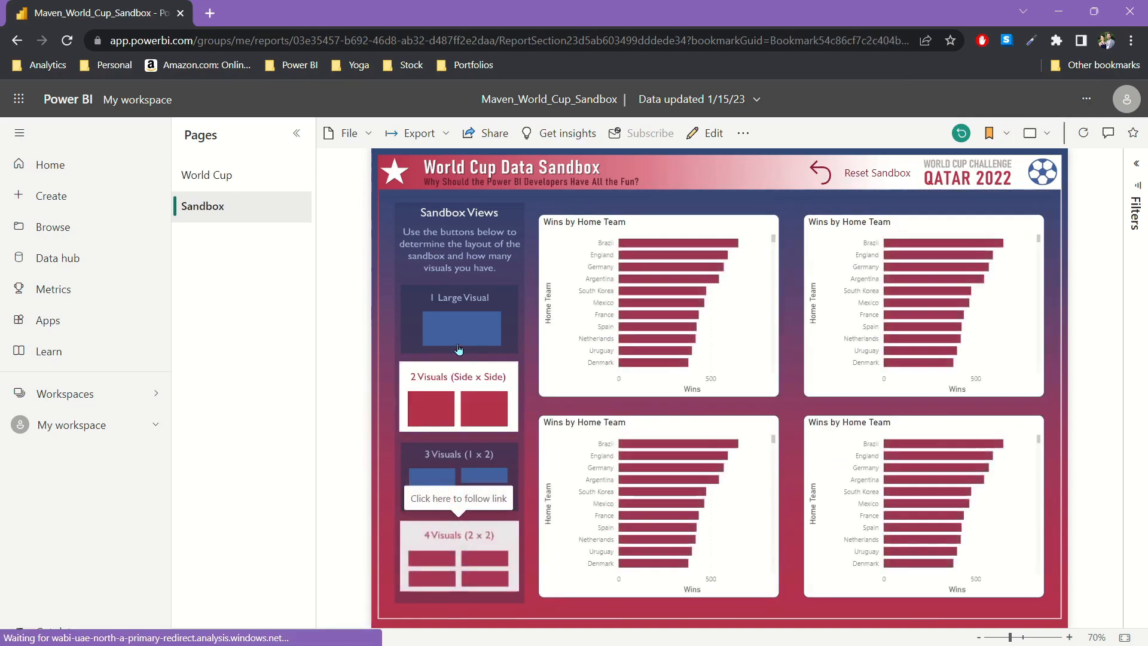
{"action": "left_click", "coordinate": [460, 330]}
{"action": "left_click", "coordinate": [459, 402]}
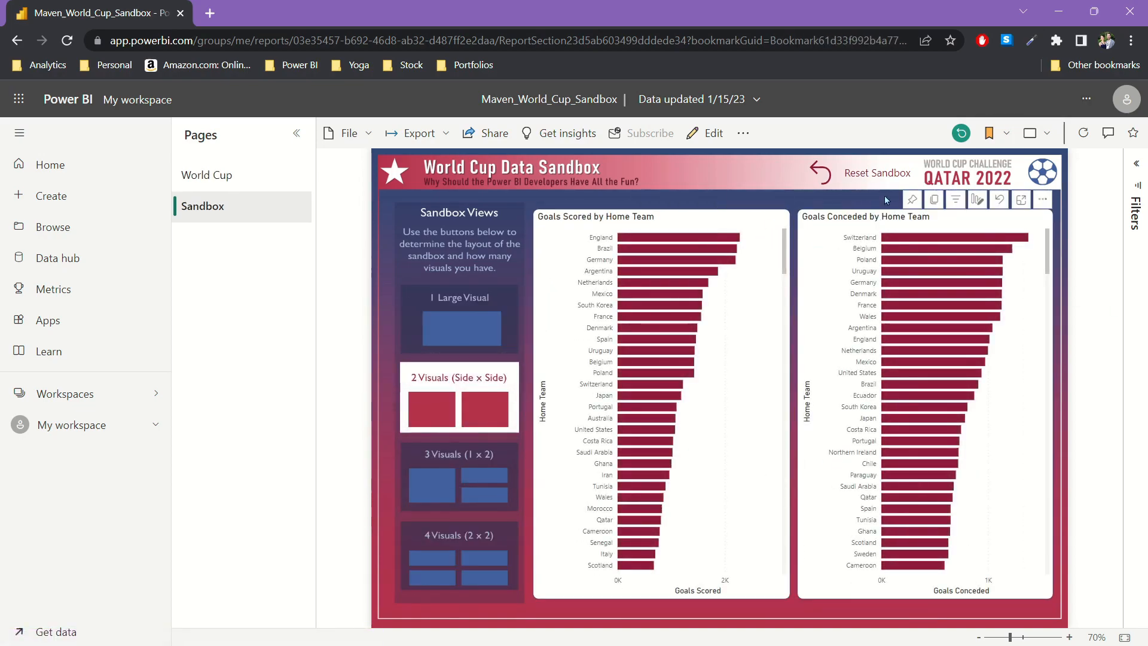
{"action": "left_click", "coordinate": [831, 177]}
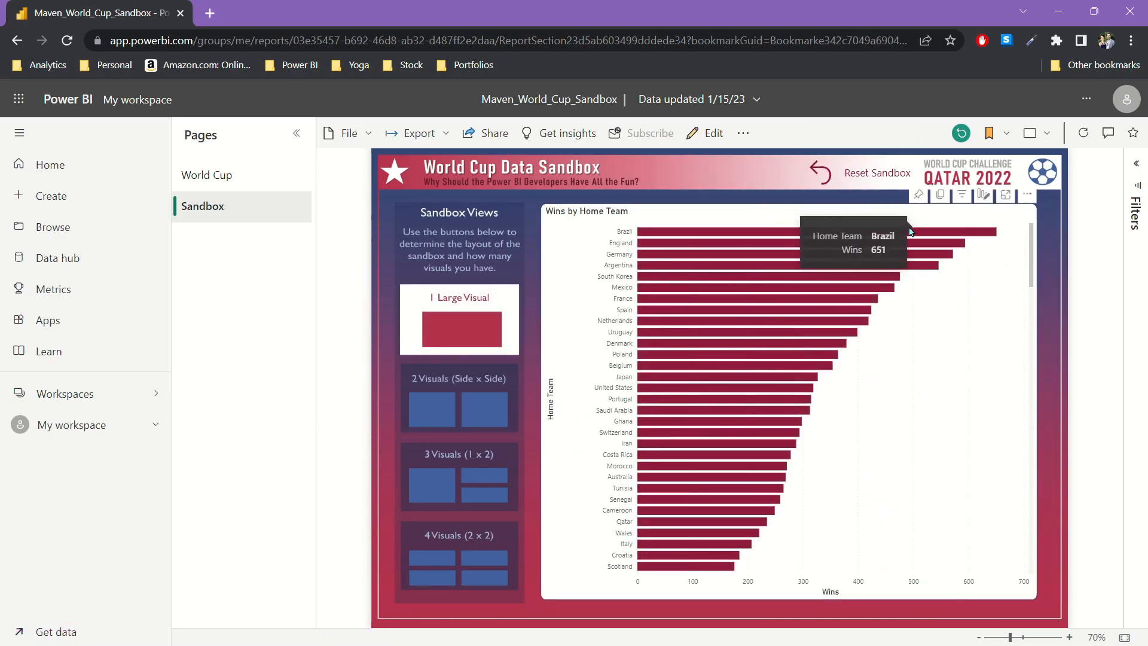
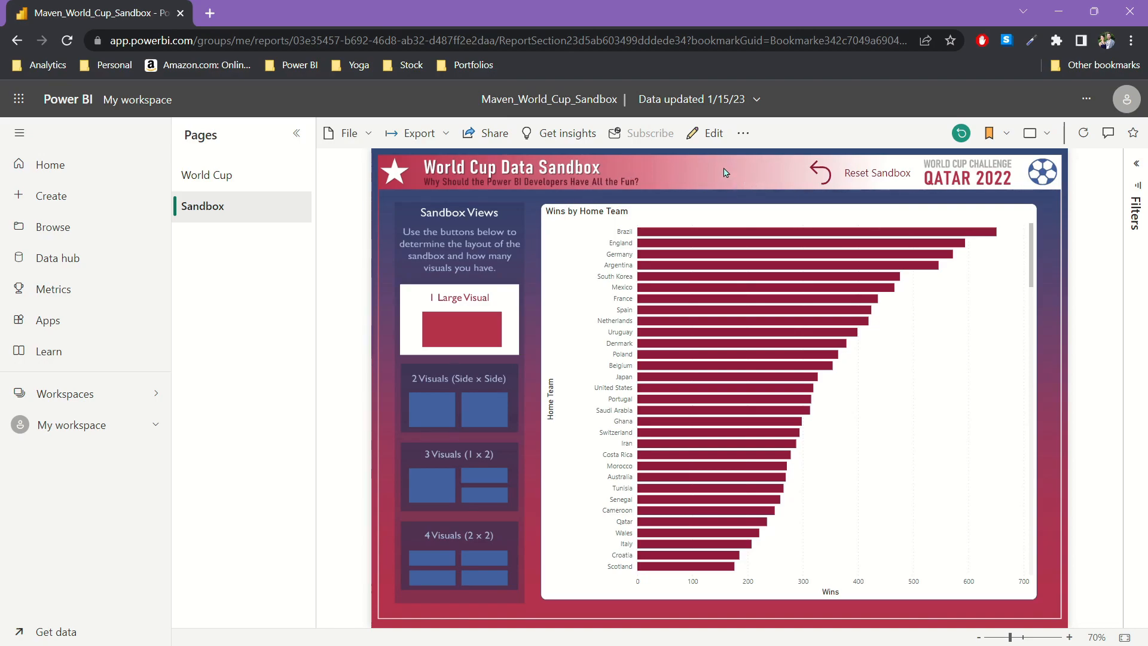
Step: Switch to Snipping Tool, set the snip delay to 10 seconds, and start a new rectangle snip
{"action": "mouse_move", "coordinate": [1011, 226]}
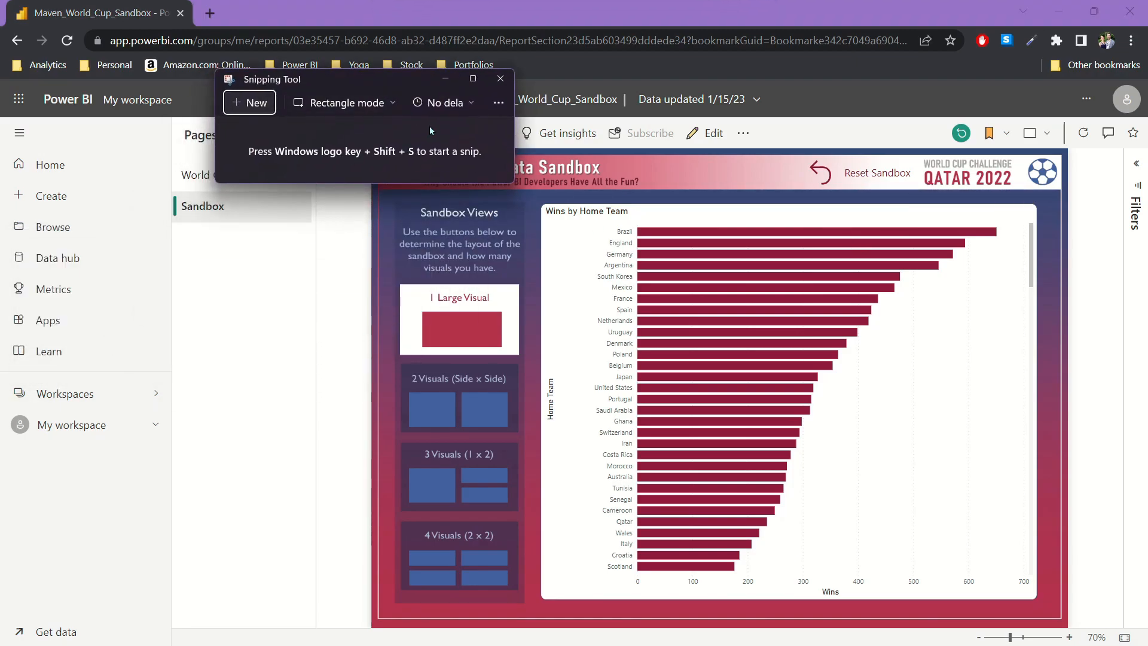
{"action": "left_click", "coordinate": [473, 107]}
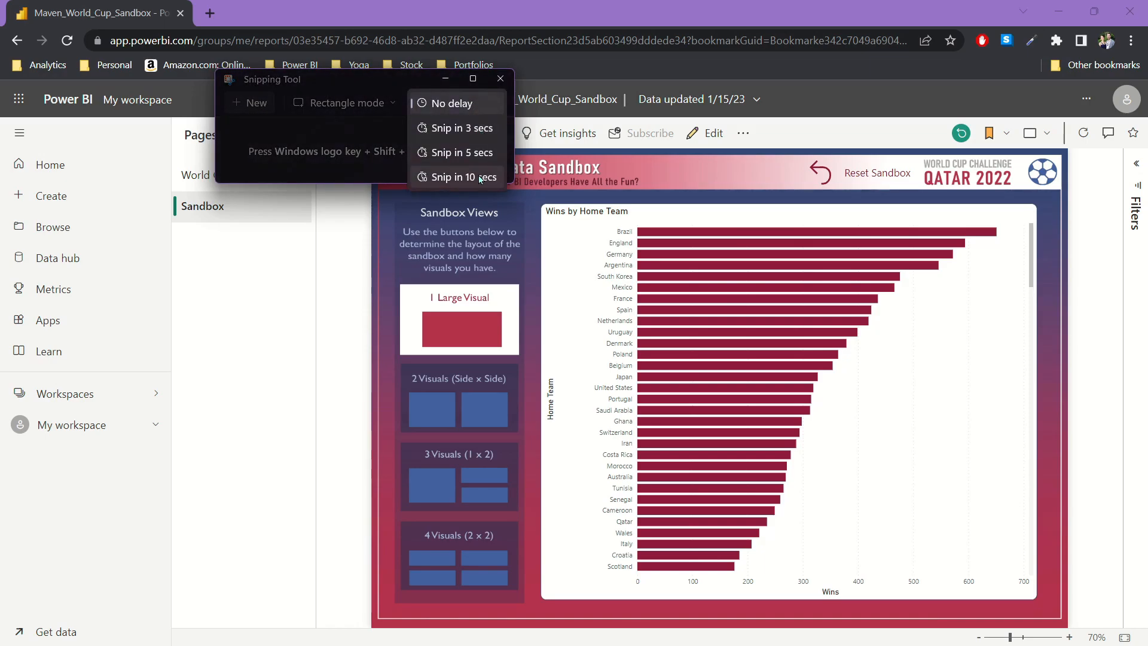
{"action": "left_click", "coordinate": [480, 175]}
{"action": "left_click", "coordinate": [464, 104]}
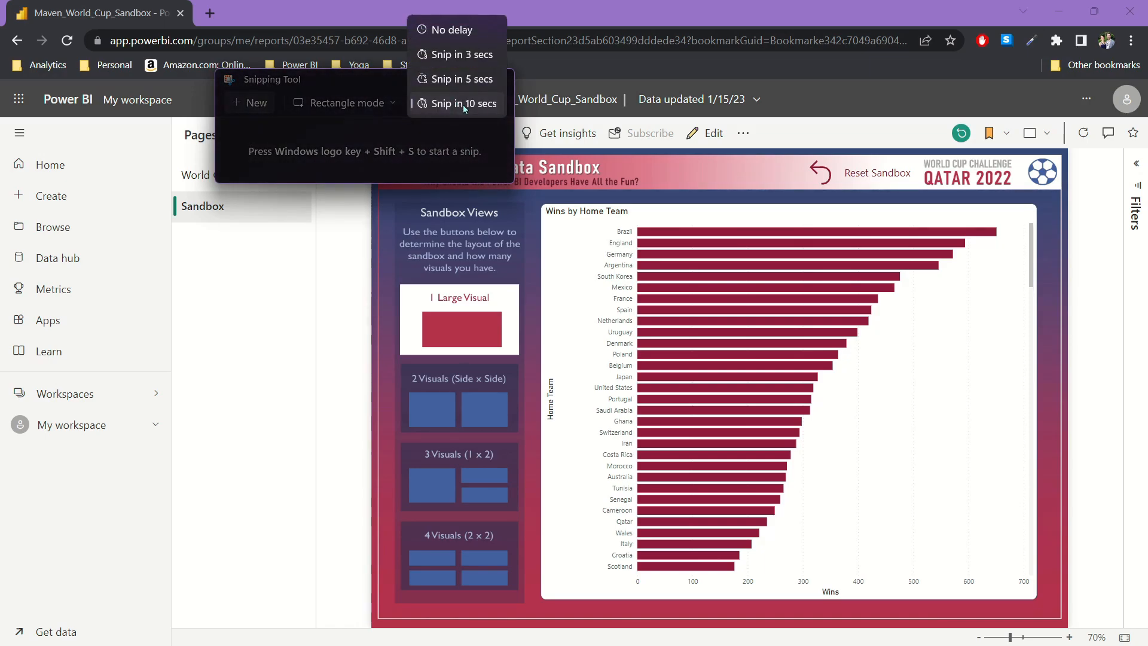
{"action": "left_click", "coordinate": [465, 104]}
{"action": "left_click", "coordinate": [427, 107]}
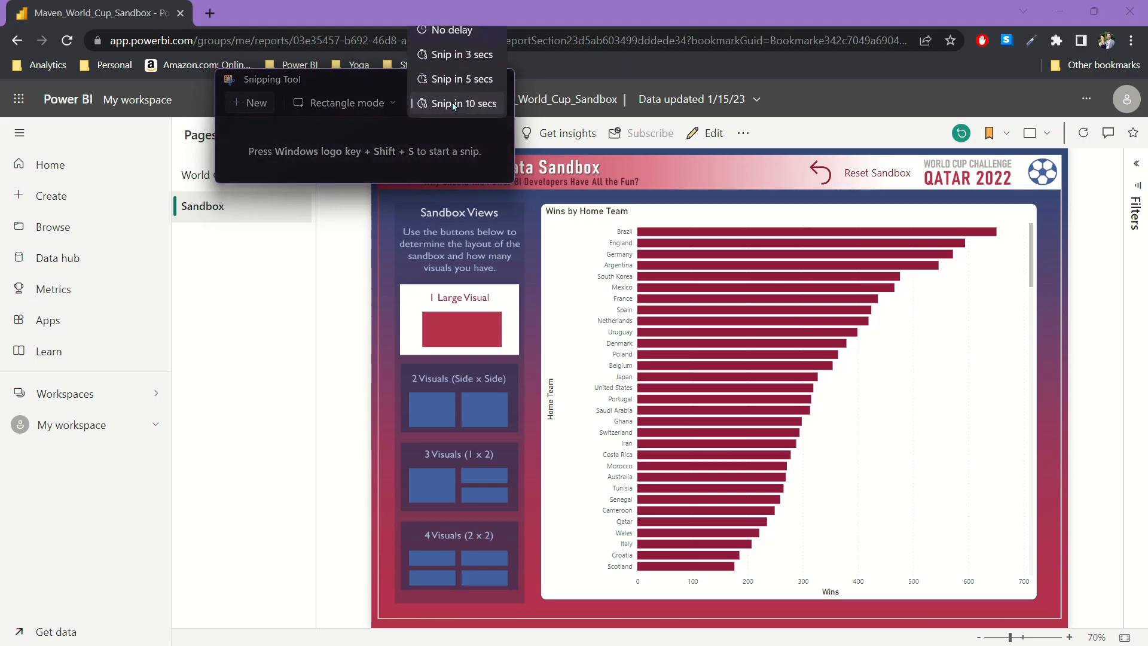
{"action": "left_click", "coordinate": [464, 112]}
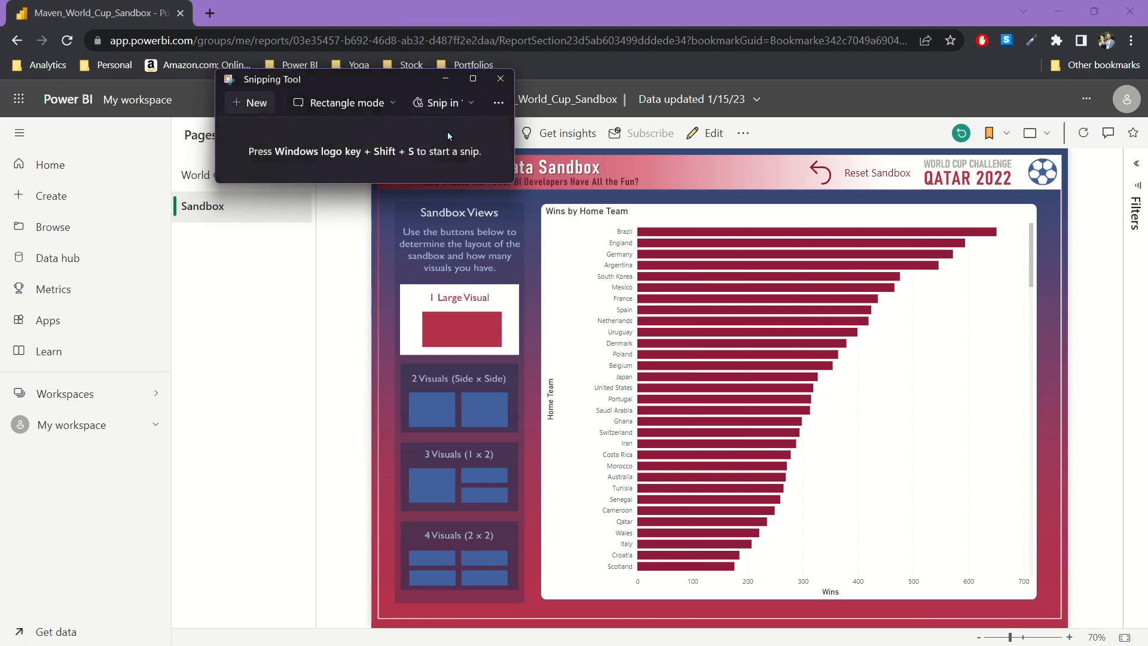
{"action": "left_click", "coordinate": [253, 105]}
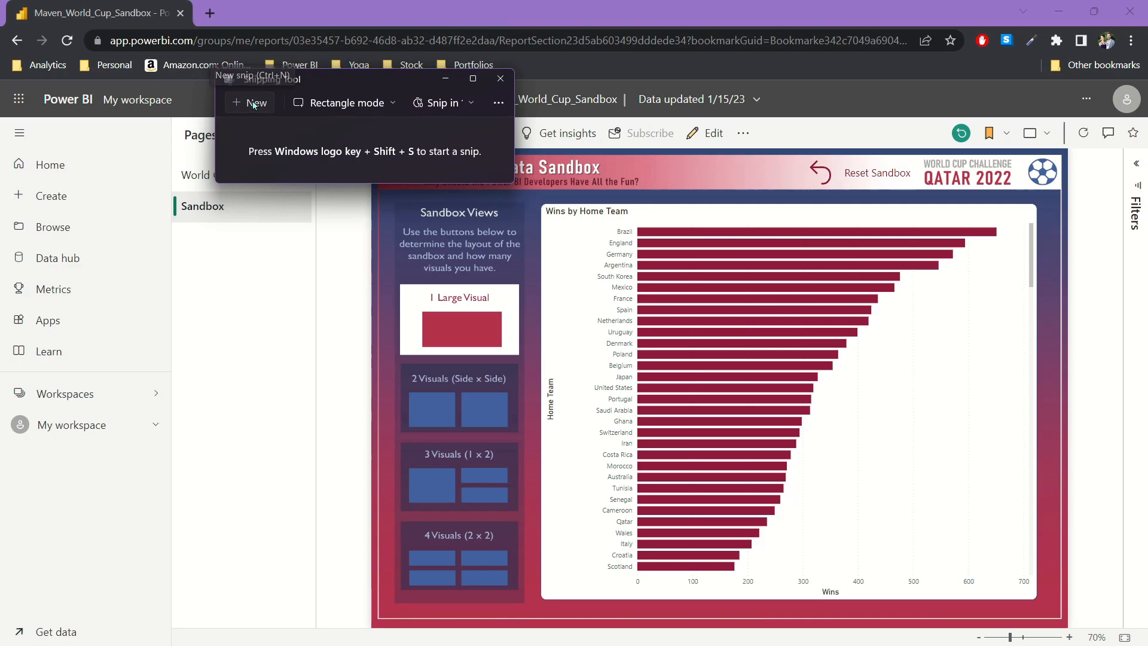
Step: Open the large chart's Personalize settings, capture them together with the chart, and show the snip full screen
{"action": "left_click", "coordinate": [984, 195]}
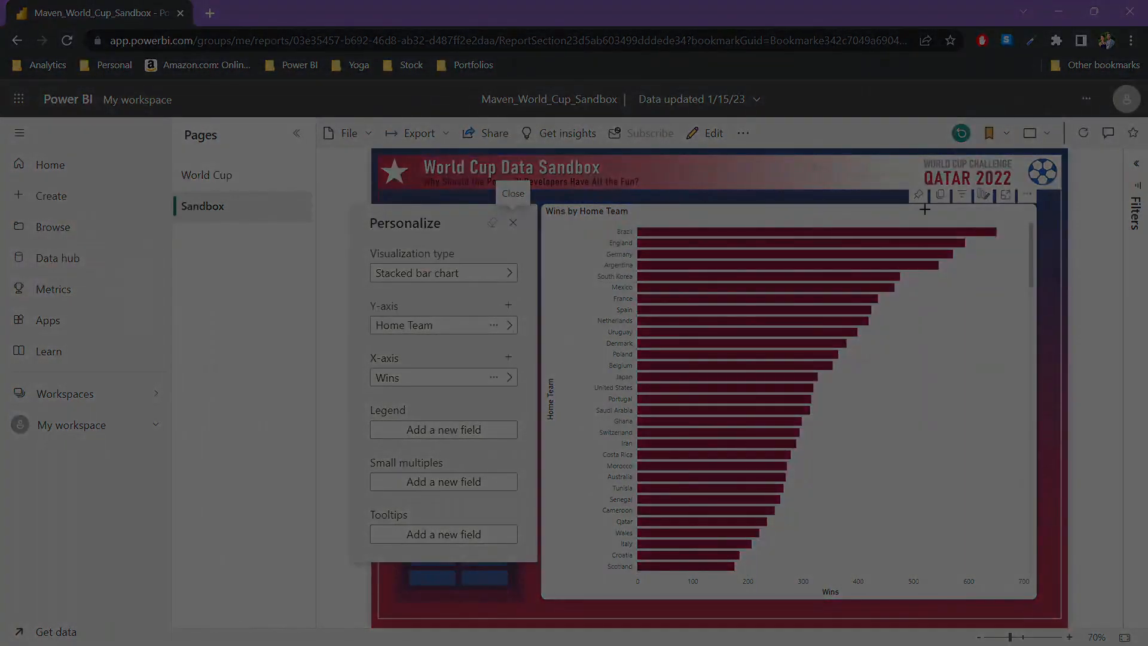
{"action": "left_click_drag", "start_coordinate": [338, 164], "coordinate": [1042, 606]}
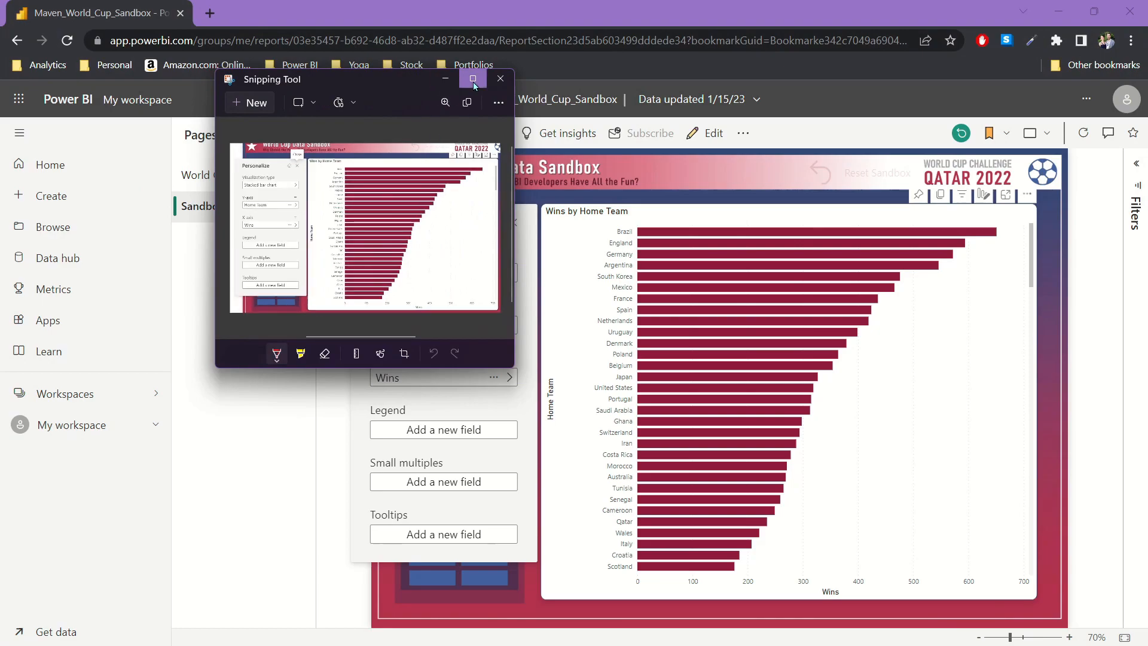
{"action": "left_click", "coordinate": [472, 79]}
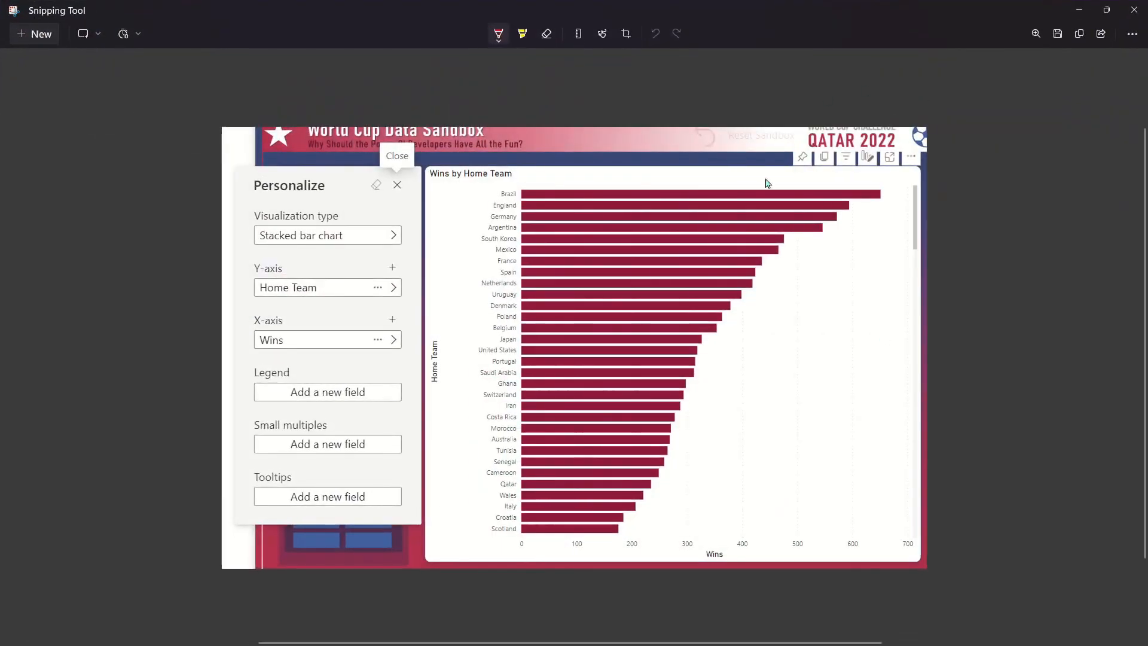
Step: Circle the chart's personalize icon in red on the snip, and close both Snipping Tool and the Personalize settings
{"action": "left_click", "coordinate": [853, 137]}
{"action": "mouse_move", "coordinate": [855, 139]}
{"action": "left_mouse_down"}
{"action": "mouse_move", "coordinate": [880, 147]}
{"action": "mouse_move", "coordinate": [872, 174]}
{"action": "mouse_move", "coordinate": [856, 142]}
{"action": "left_mouse_up"}
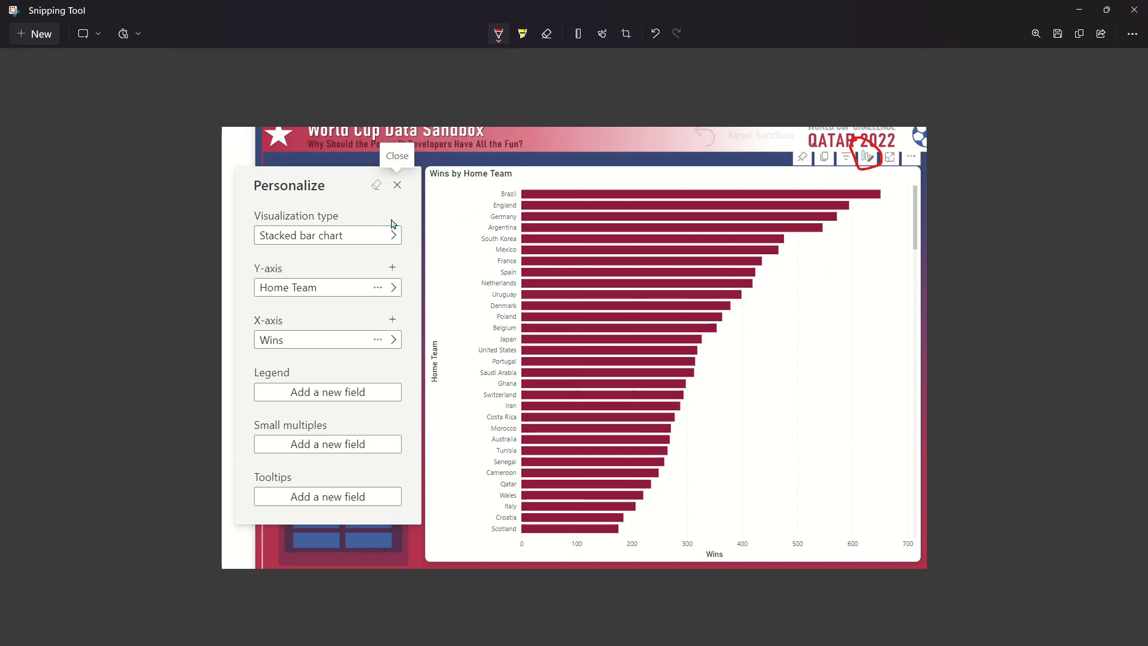
{"action": "left_click", "coordinate": [1135, 10]}
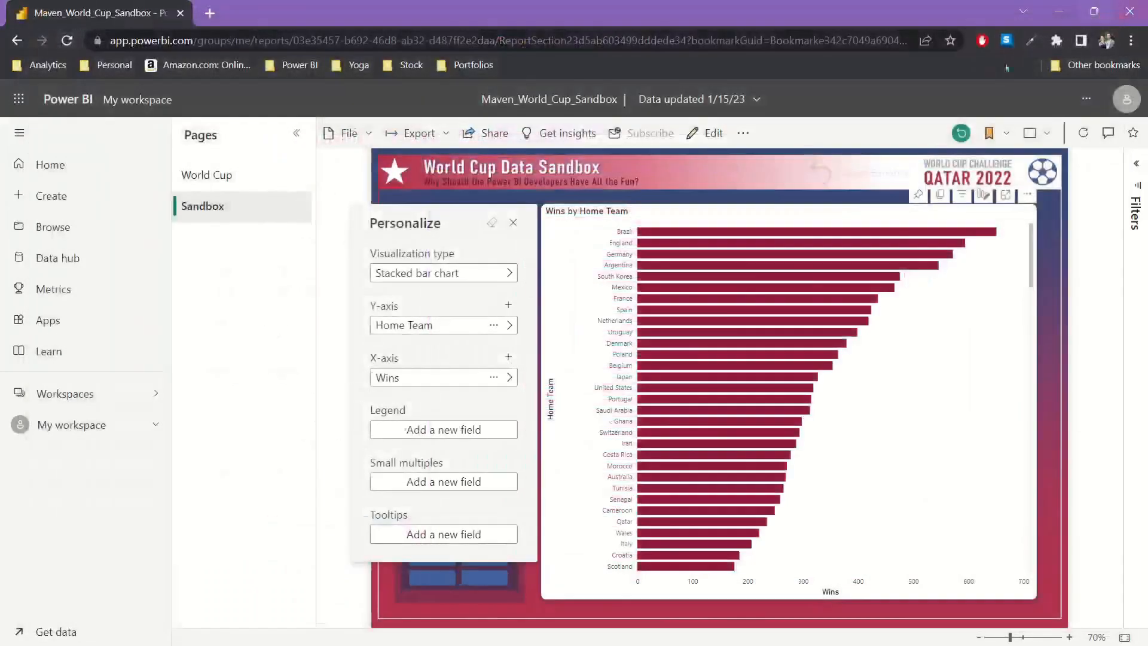
{"action": "left_click", "coordinate": [513, 222]}
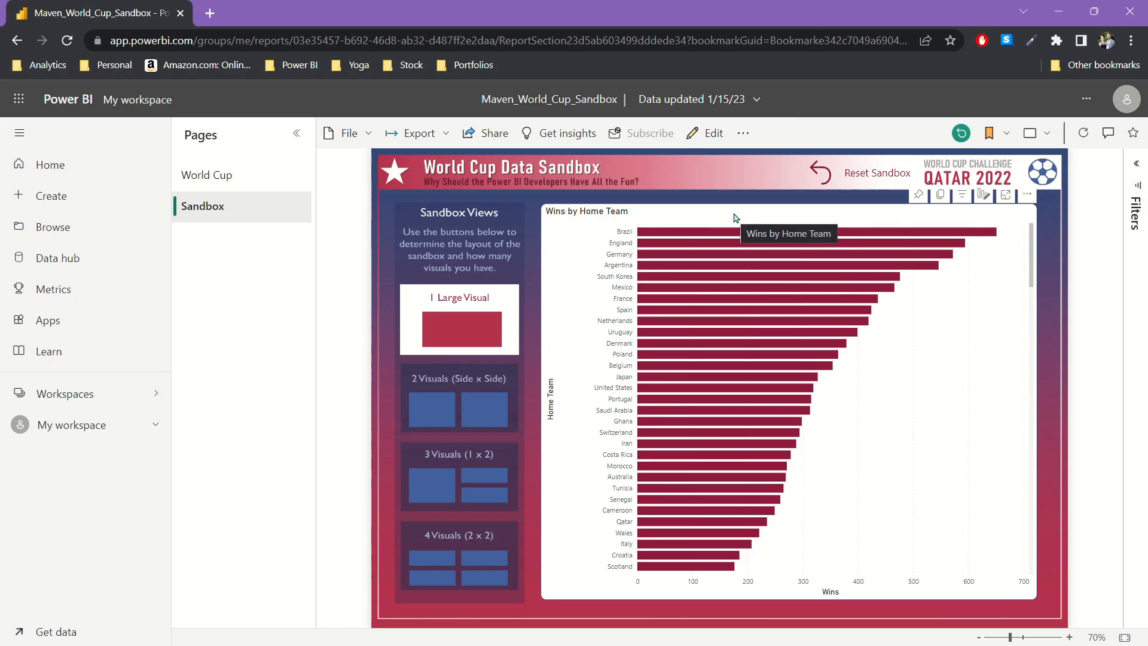
{"action": "mouse_move", "coordinate": [955, 233]}
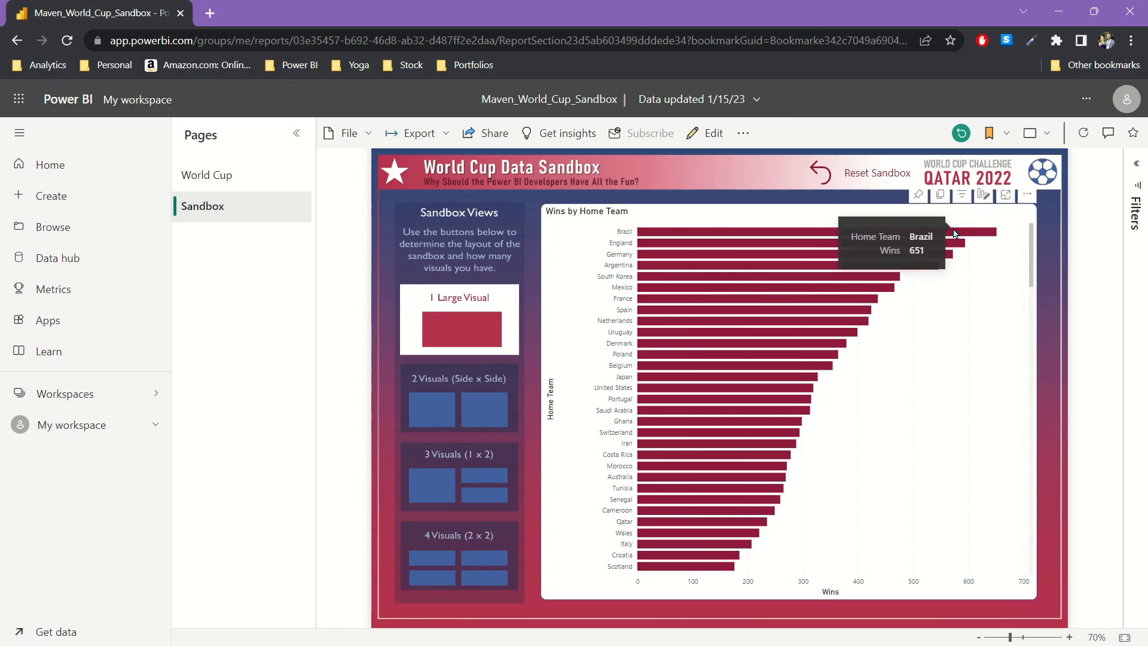